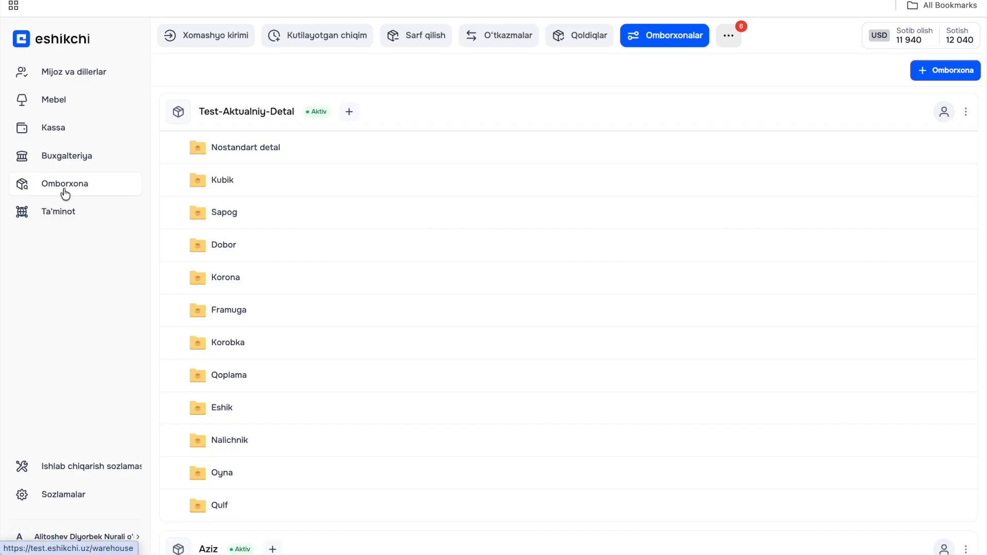
- Open the list of warehouses and start creating a new warehouse named "Mebel omborxonasi"
click(64, 194)
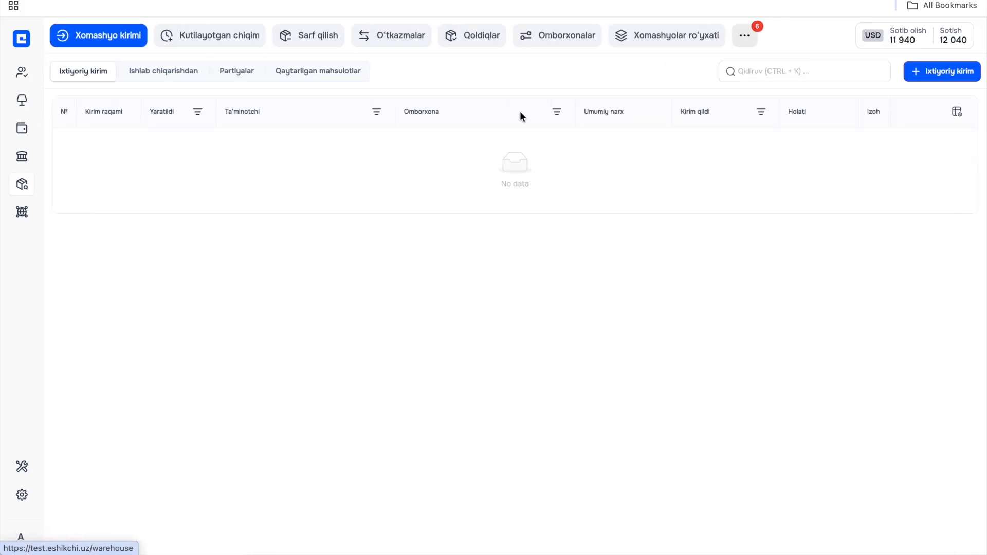
click(570, 39)
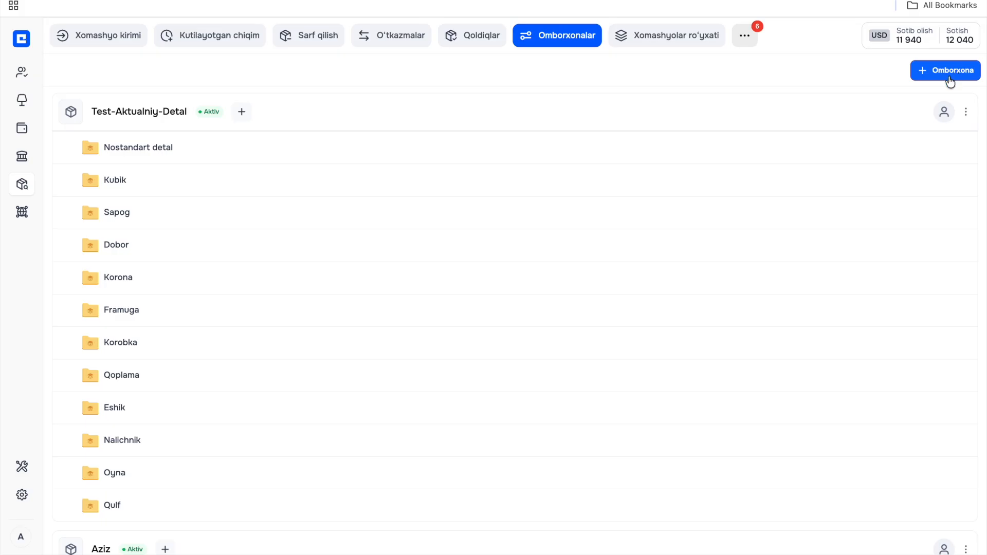
click(950, 81)
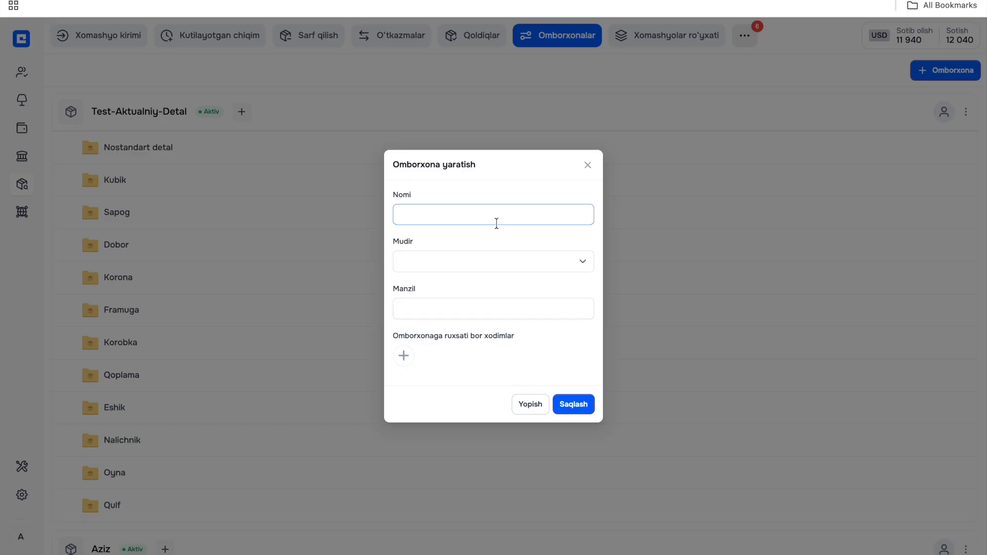
text(Mebel omborxonasi)
- Choose the new warehouse's manager from the employees and fill in its address
click(473, 262)
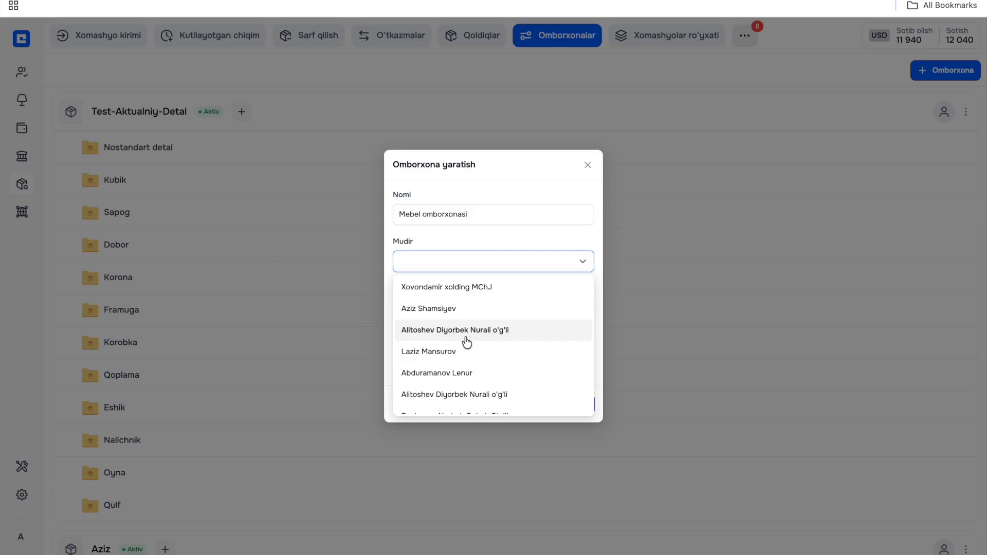
click(466, 337)
click(447, 311)
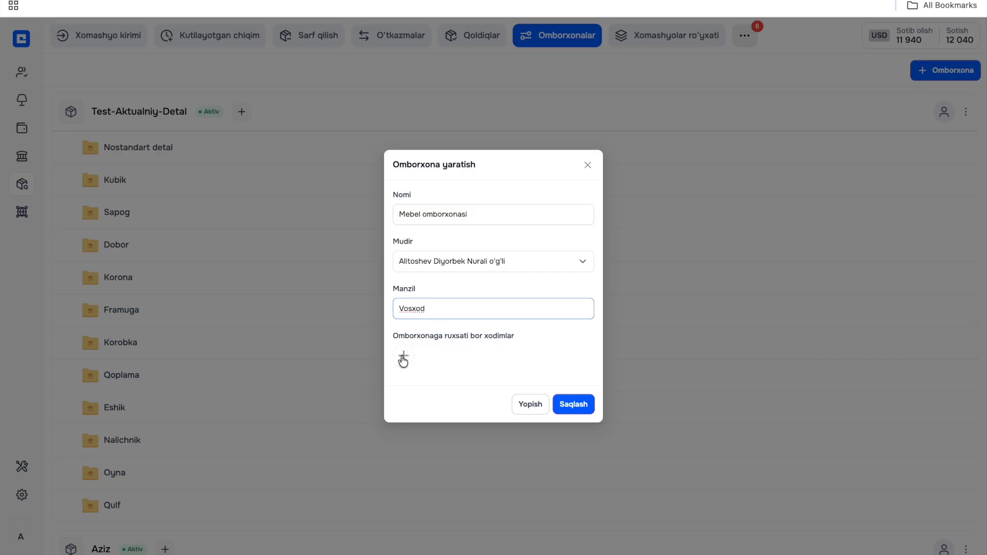
- Give two employees, including the company owner, access to the new warehouse and save it
click(403, 359)
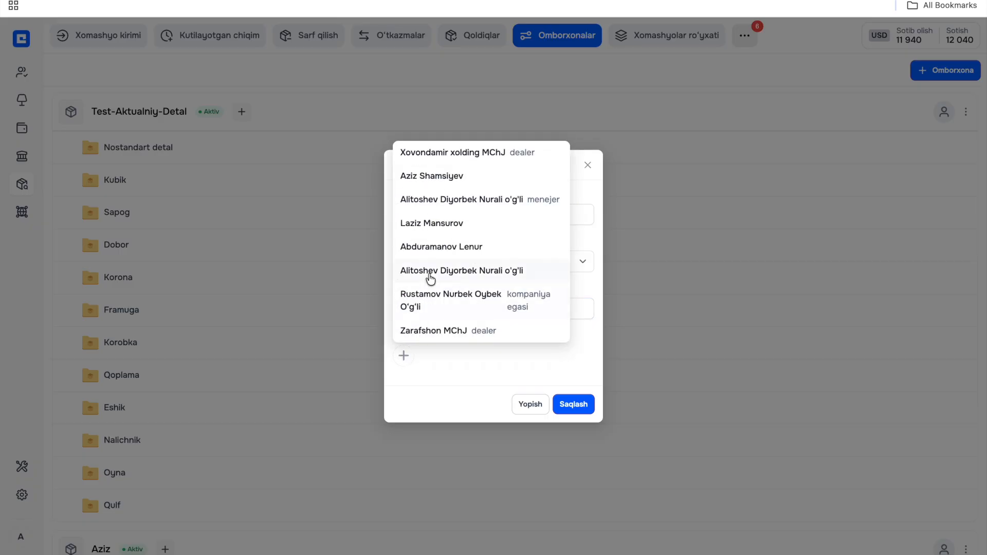
click(431, 277)
click(440, 378)
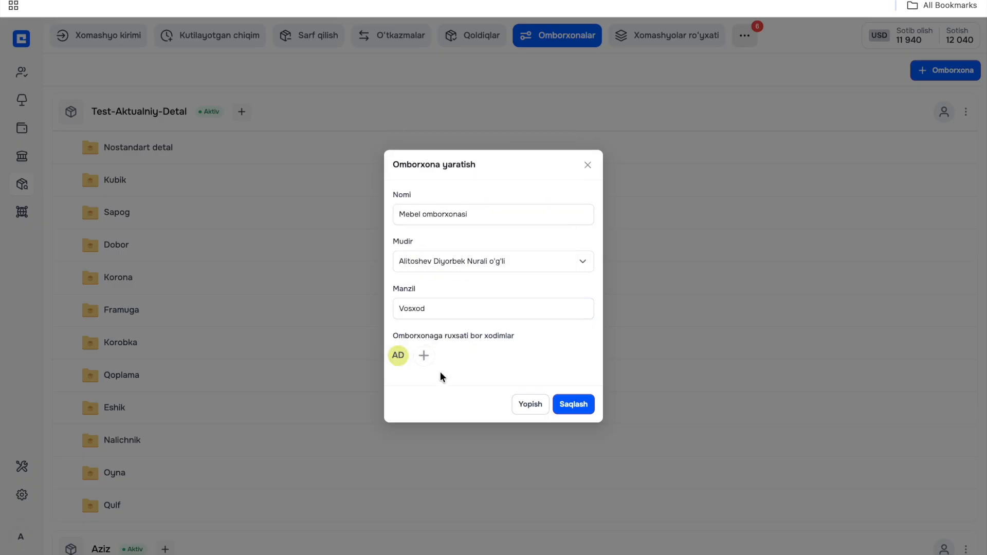
mouse_move(393, 358)
click(423, 356)
click(439, 307)
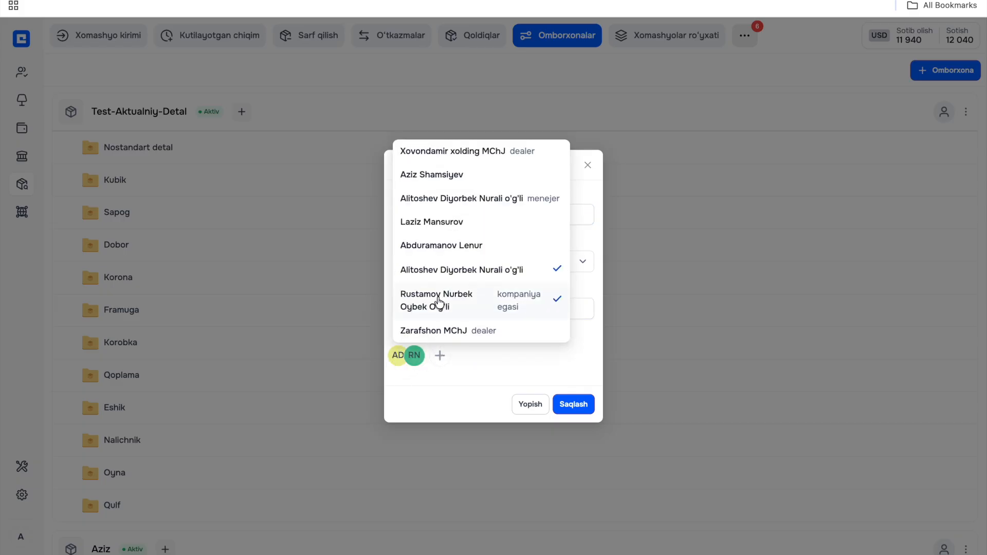
click(454, 374)
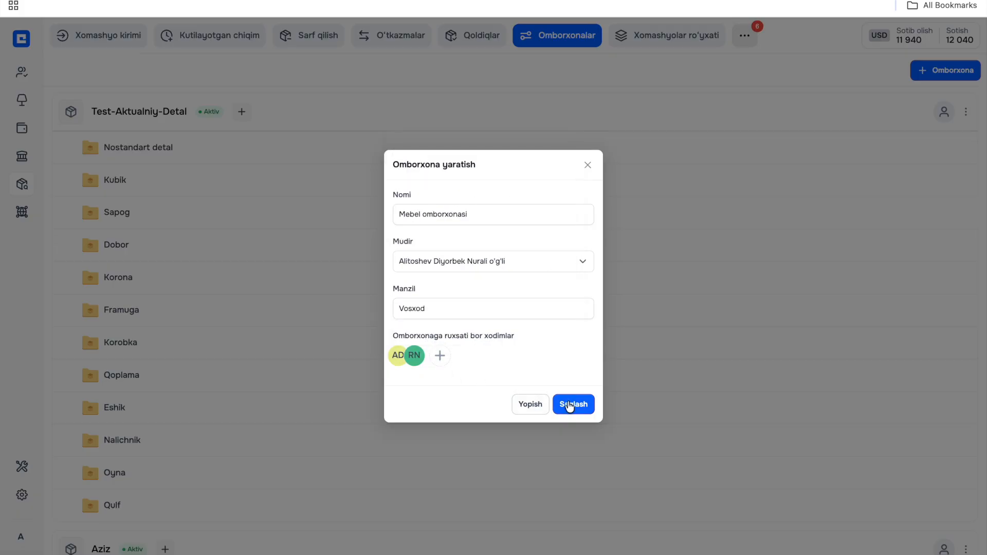
click(569, 405)
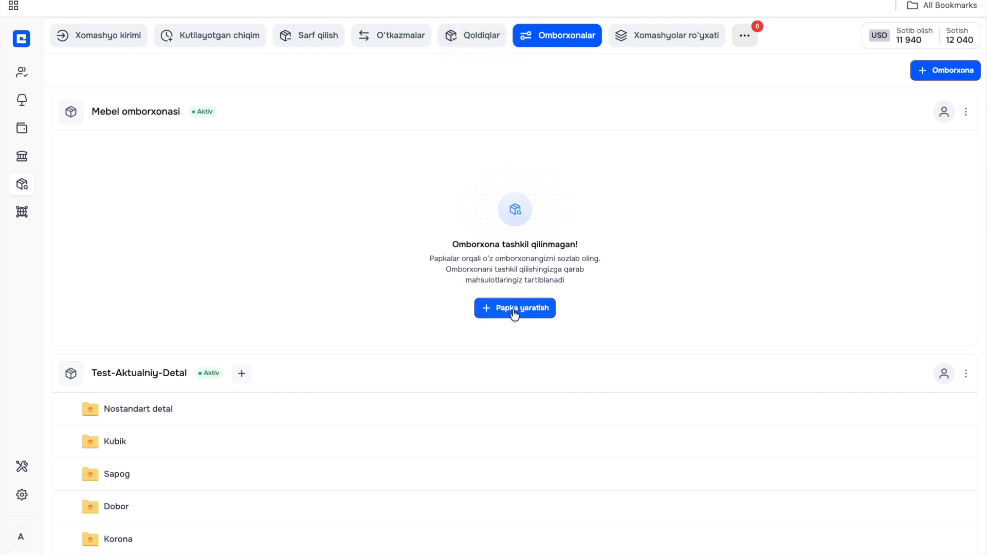
- Create three folders named A, B and C in the Mebel omborxonasi warehouse
click(515, 310)
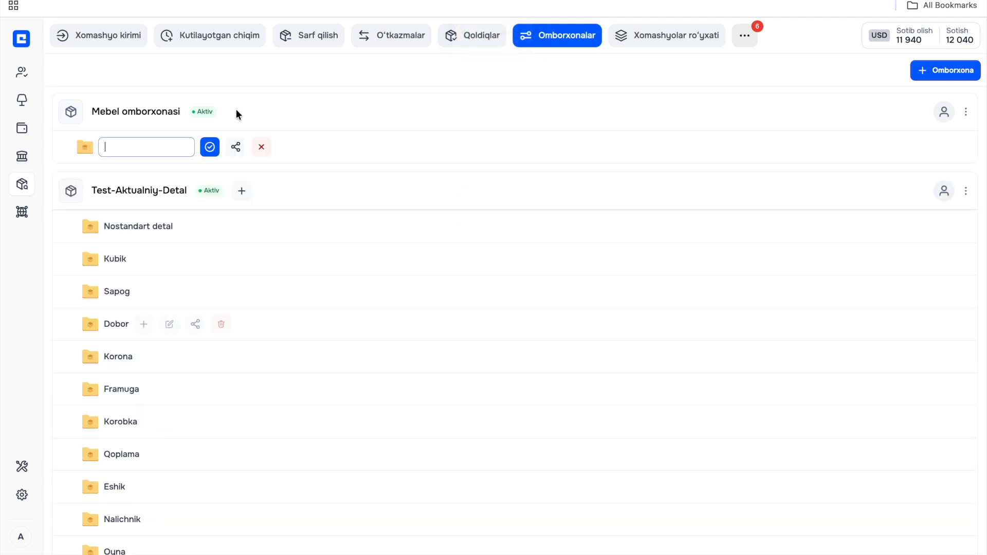
text(A)
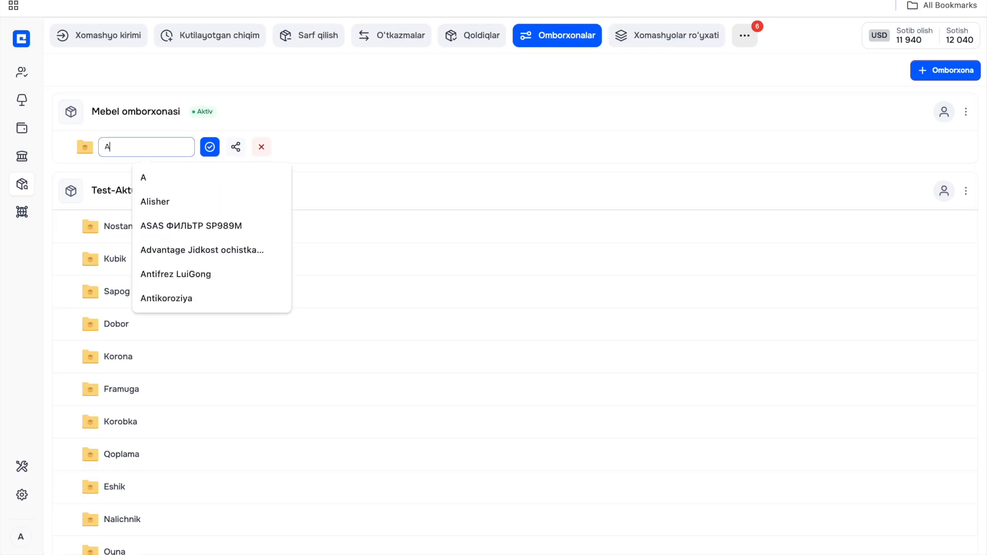
key(Return)
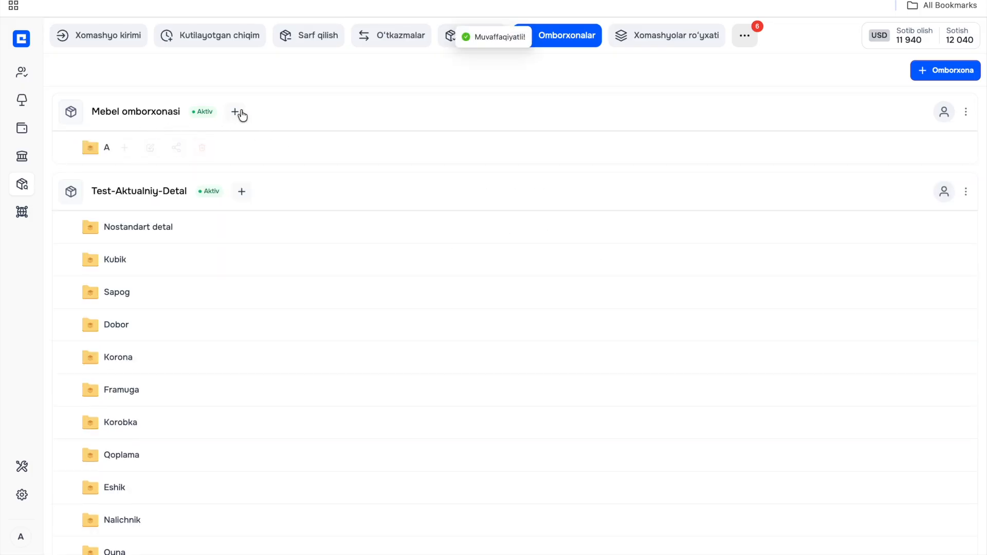
click(235, 112)
text(B)
key(Return)
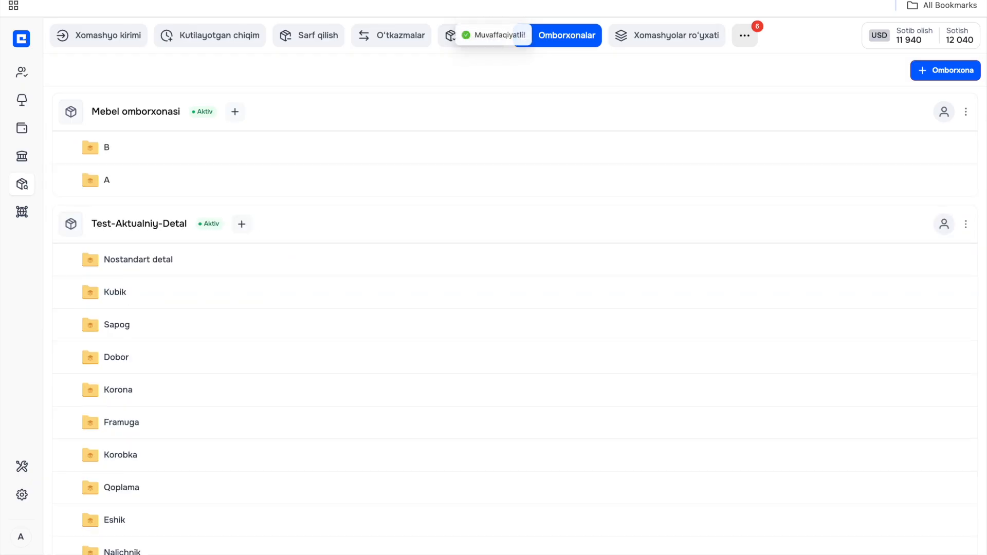
click(236, 118)
text(C)
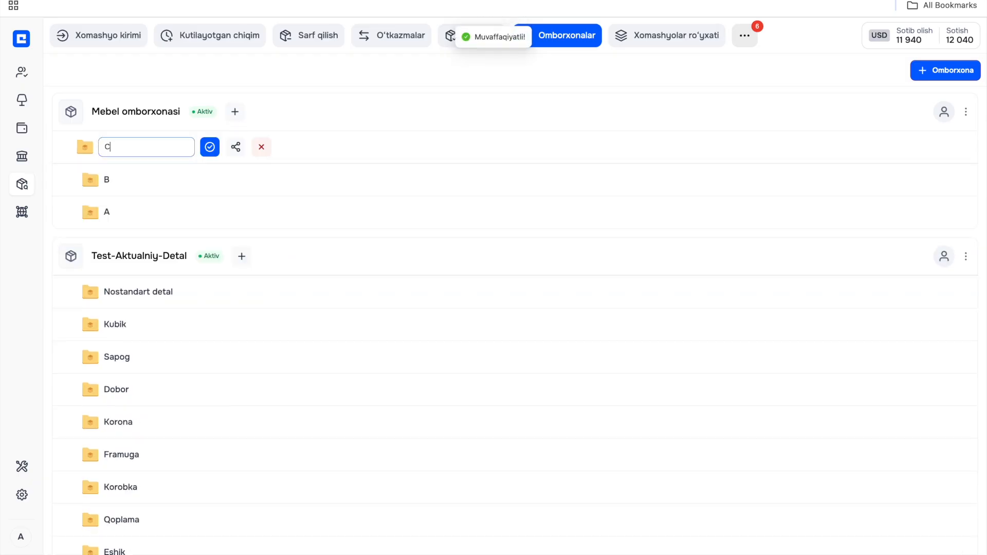
key(Return)
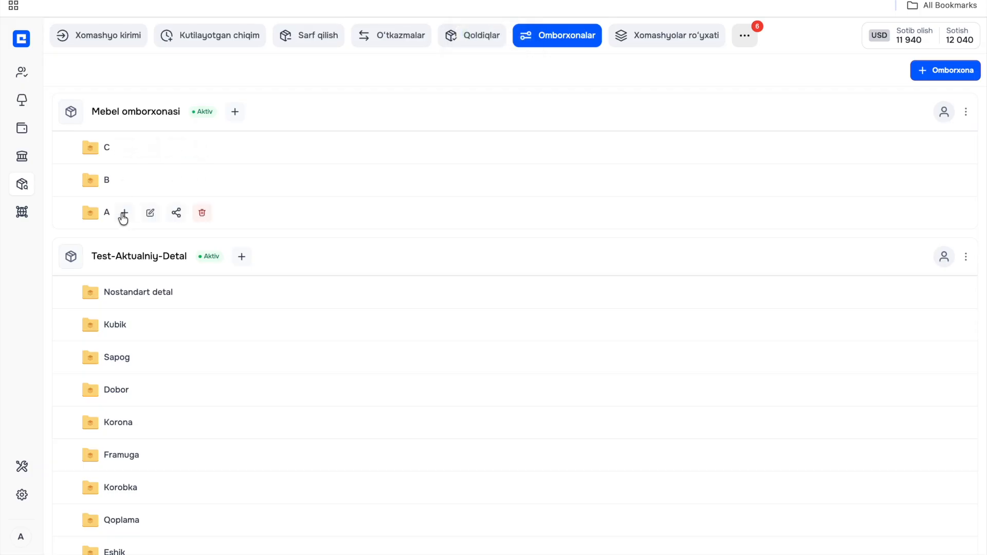
- Add subfolders 1 and 2 inside folder A of Mebel omborxonasi, and collapse the folder
click(127, 216)
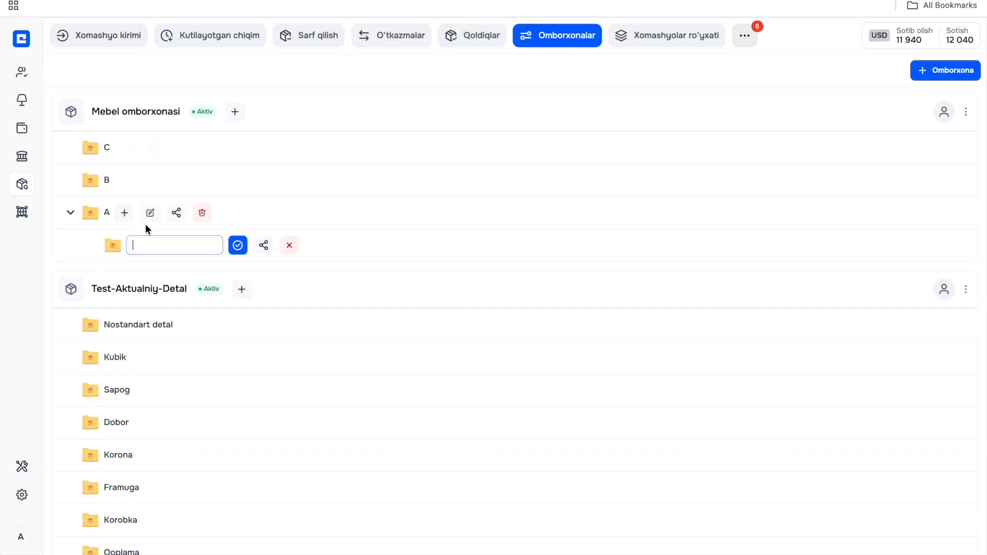
text(1)
key(Return)
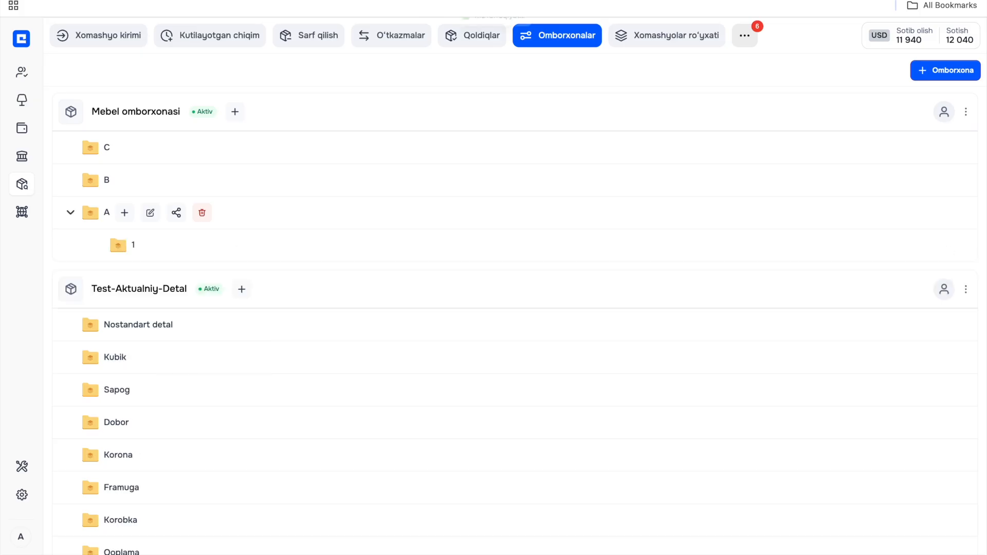
click(125, 213)
text(2)
key(Return)
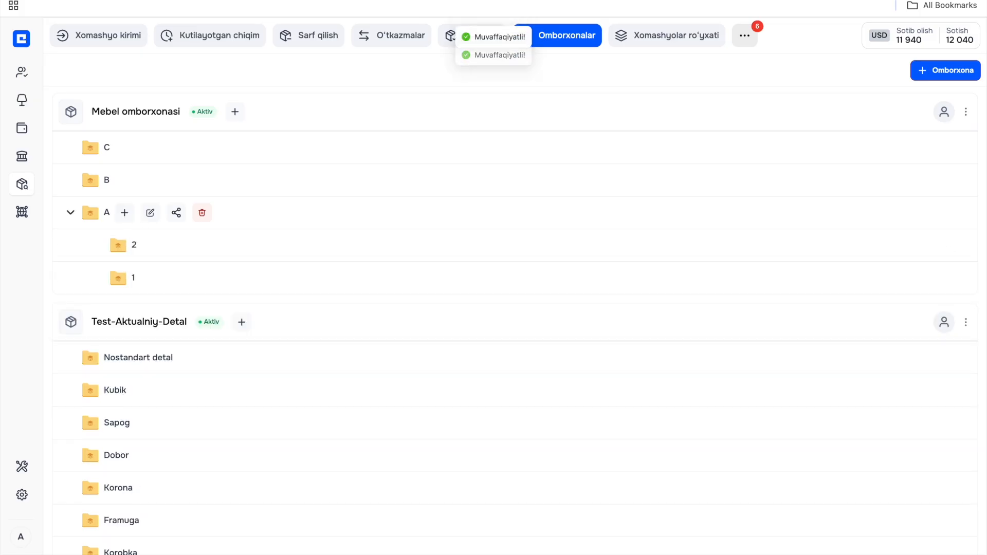
click(68, 213)
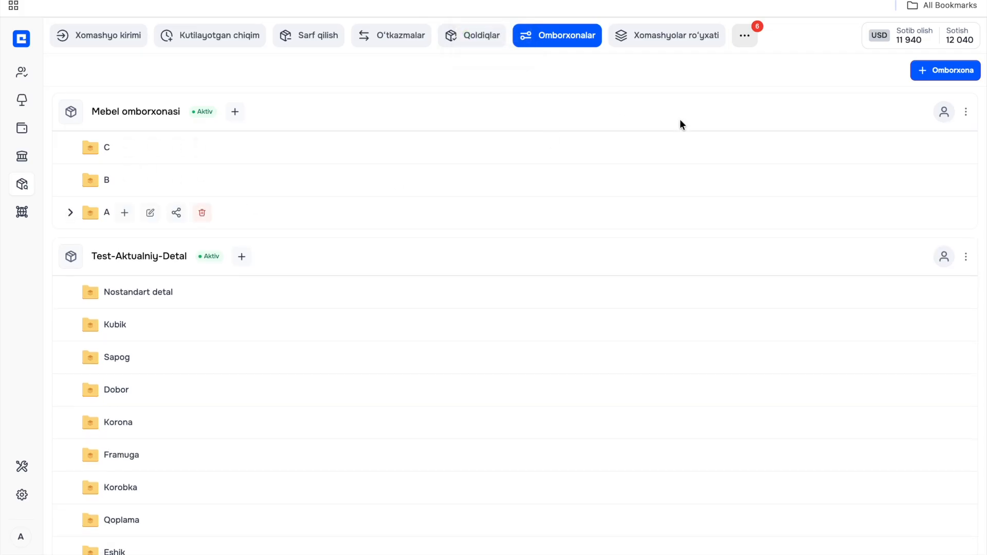
- Open the details of the Mebel omborxonasi warehouse for editing
mouse_move(943, 120)
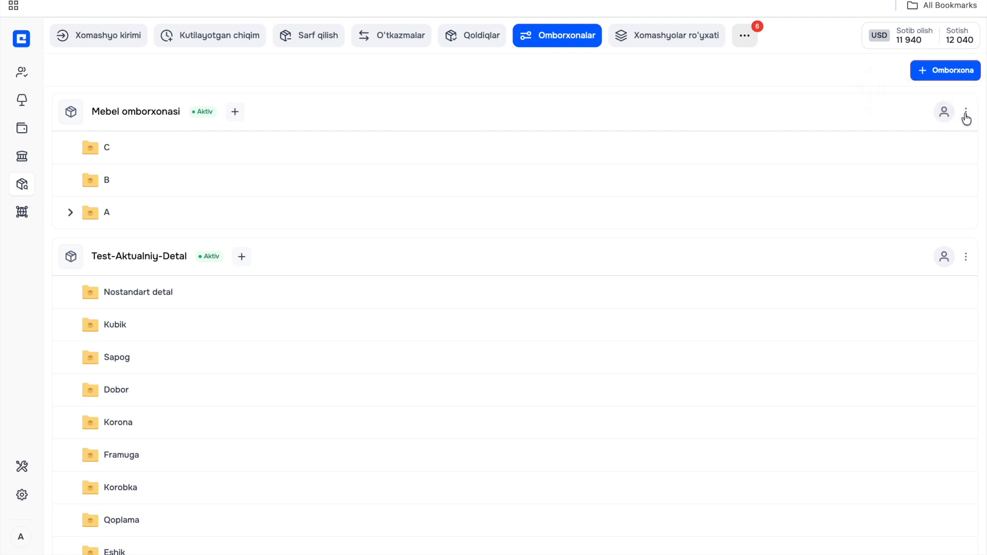
click(967, 114)
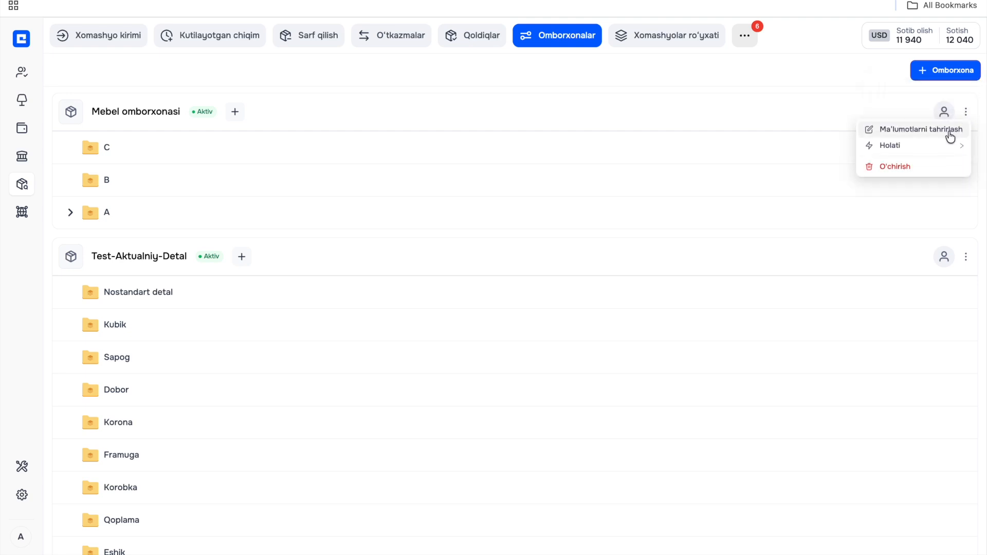
click(949, 132)
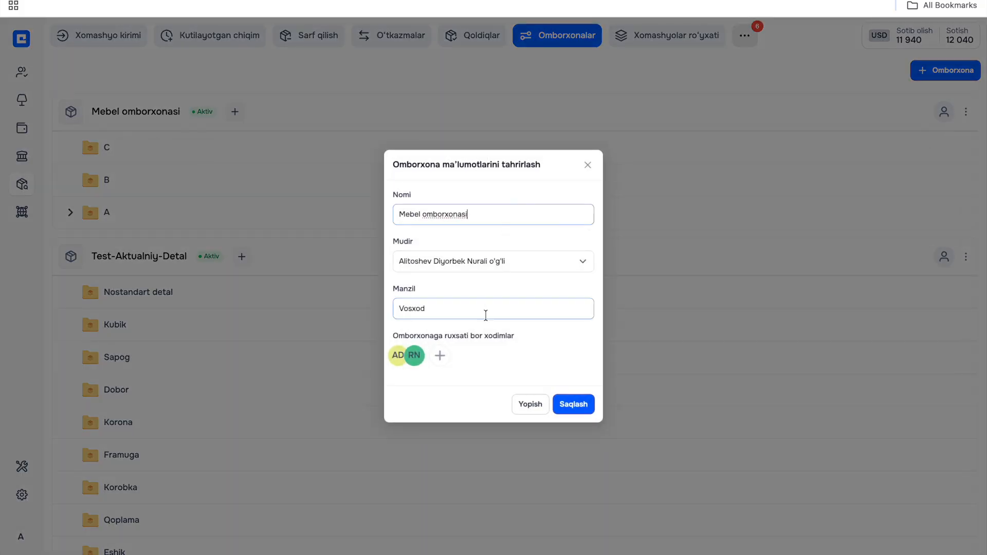
- Try a different employee as the warehouse's manager, and switch back to the original manager
click(533, 266)
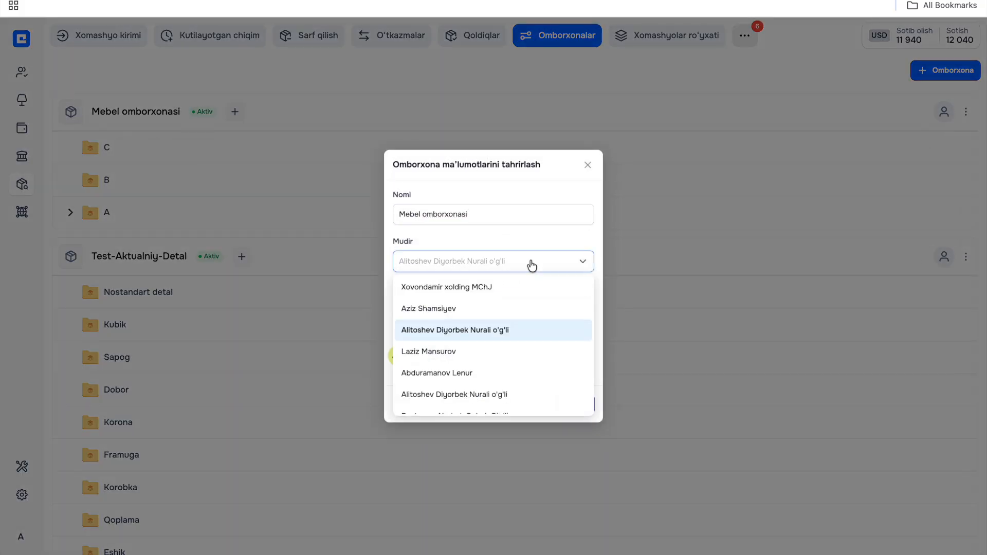
click(501, 354)
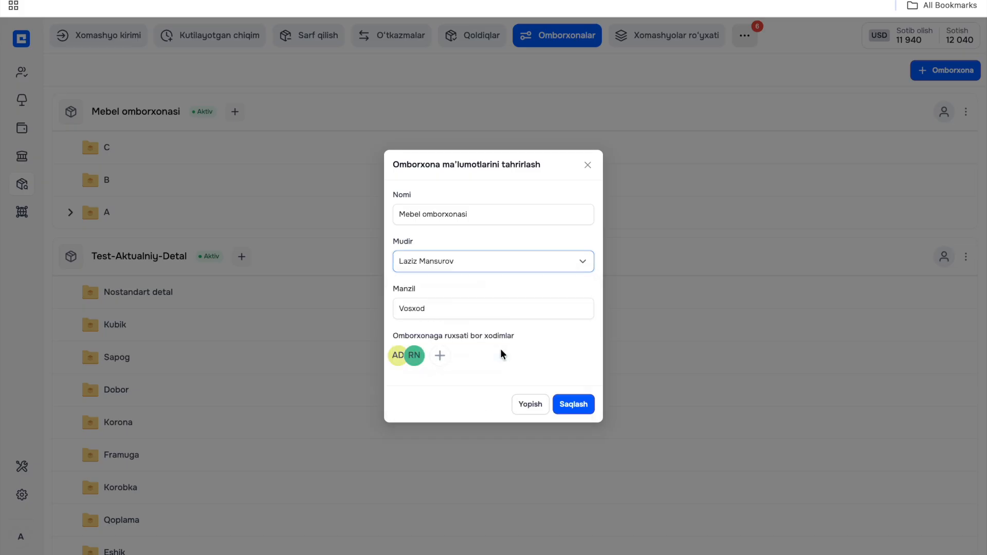
click(492, 264)
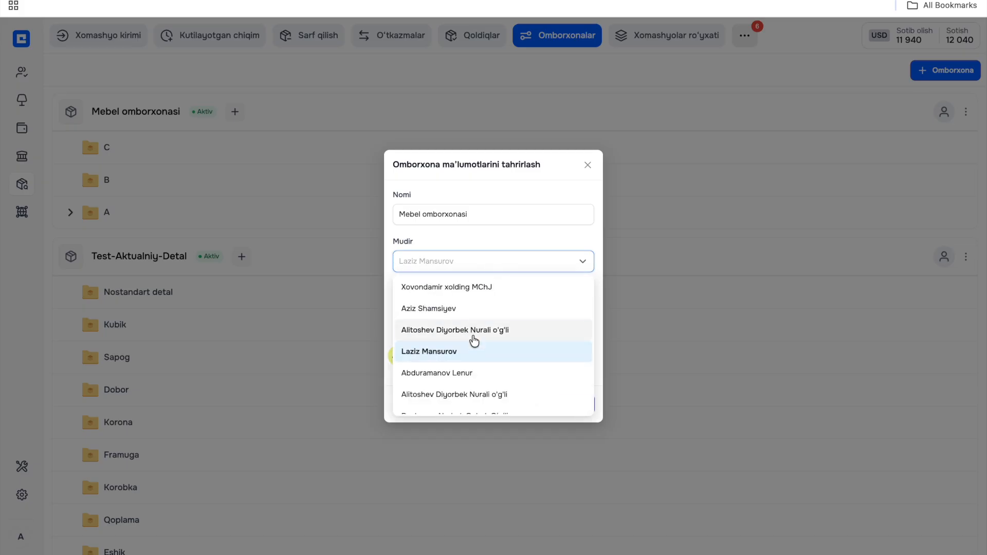
click(472, 334)
- Give a third employee access to the Mebel omborxonasi warehouse and save the changes
click(440, 356)
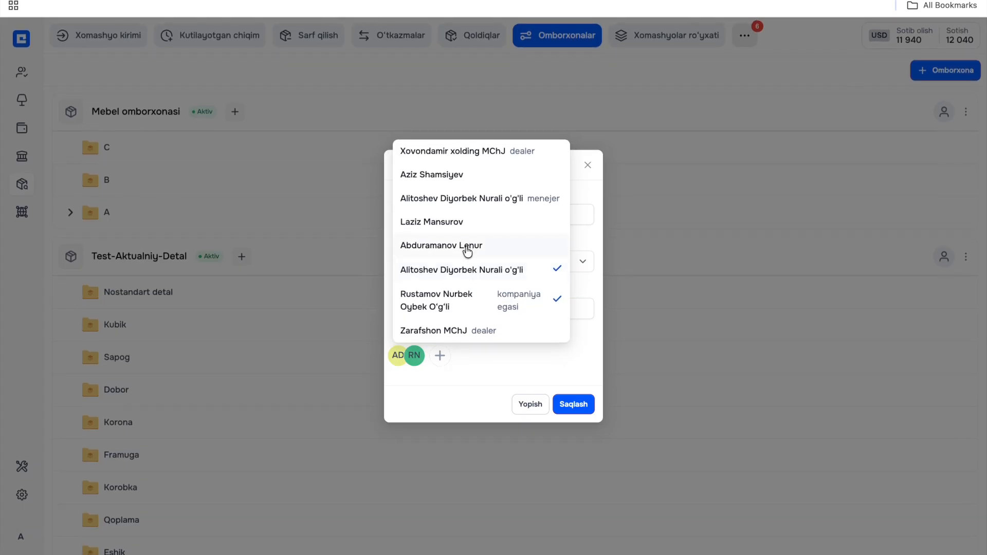
click(467, 252)
click(513, 364)
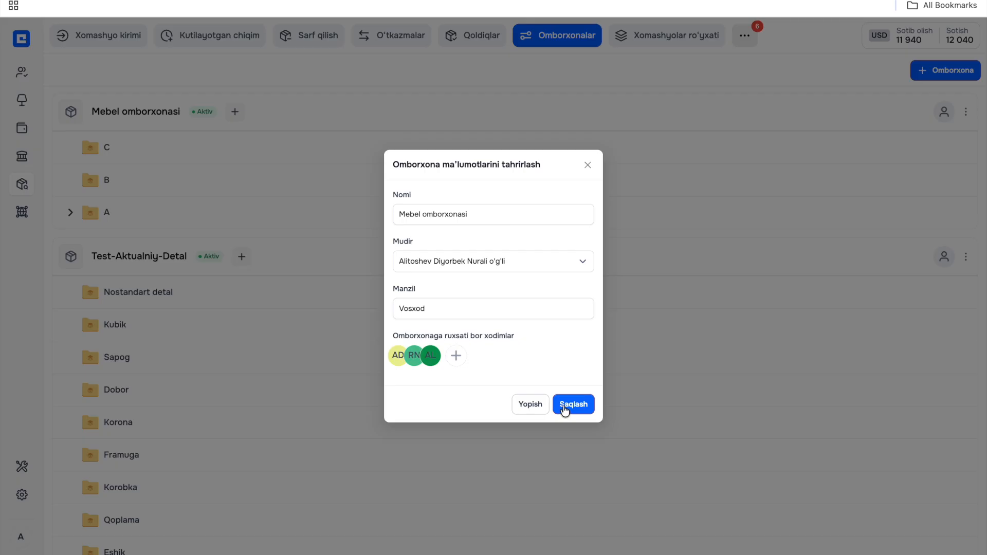
click(564, 406)
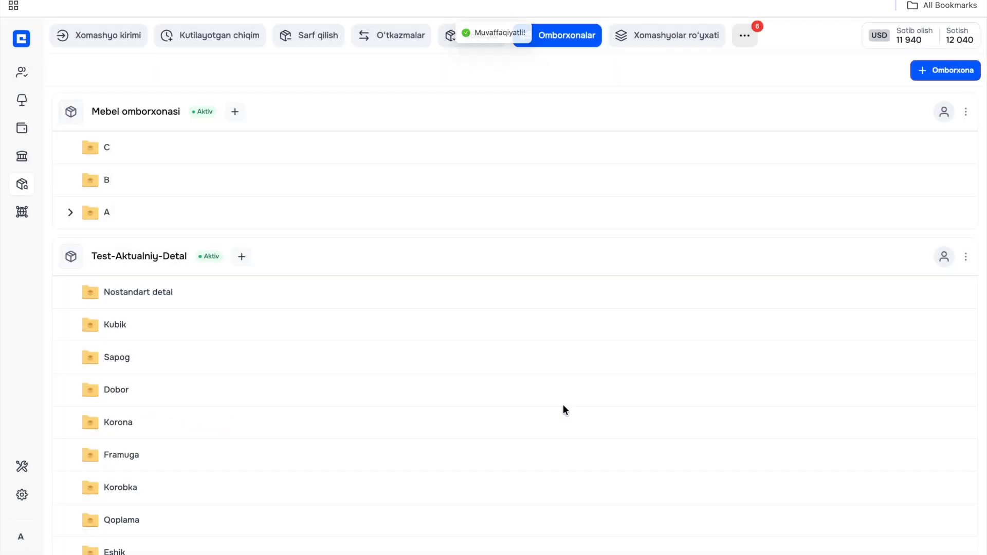
click(968, 114)
mouse_move(943, 152)
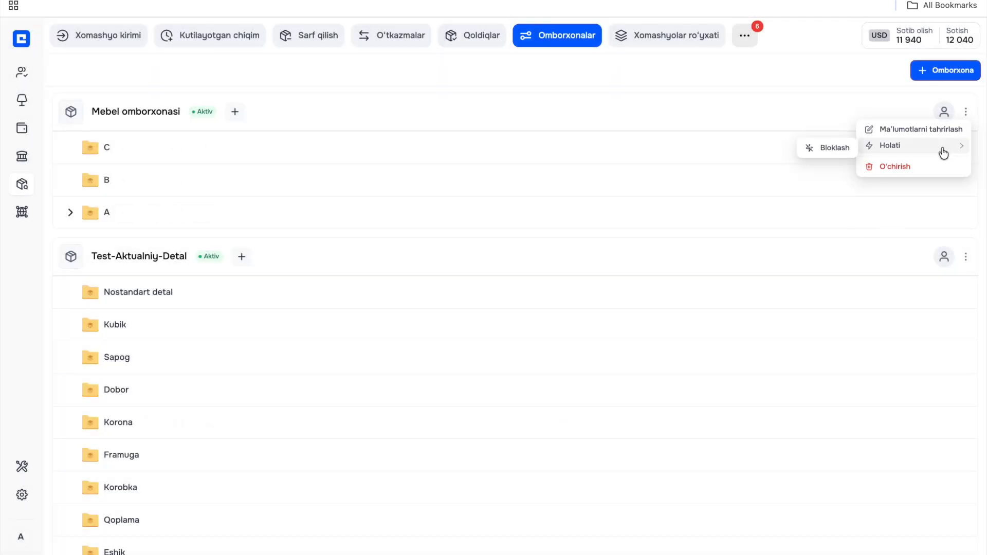
click(843, 152)
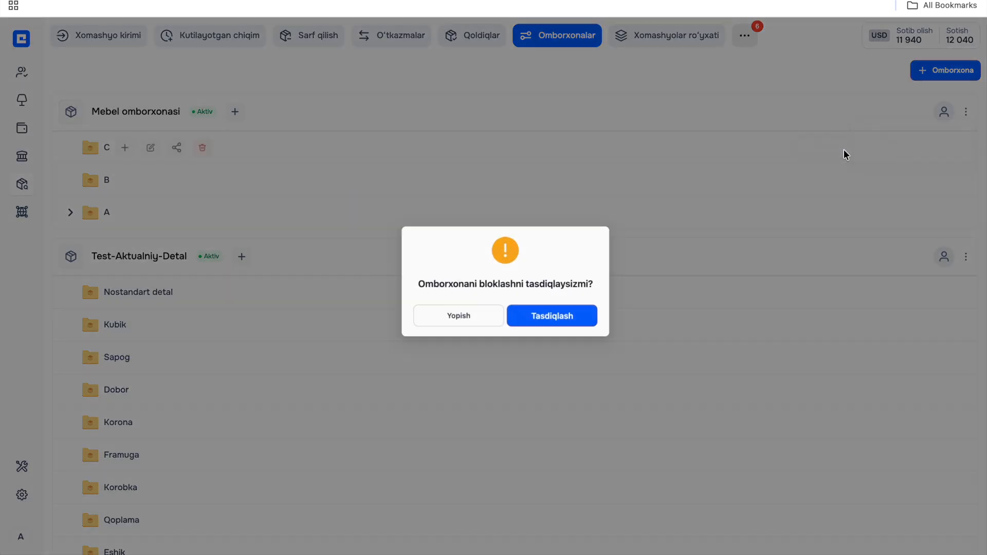
click(457, 322)
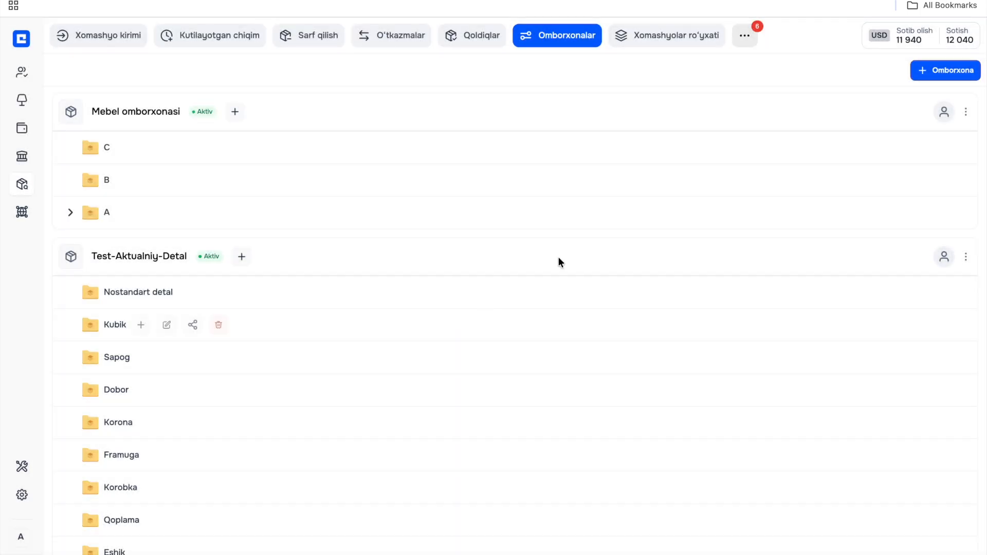
- Open the raw materials list and create a category named "Mebel uskunalari"
click(675, 38)
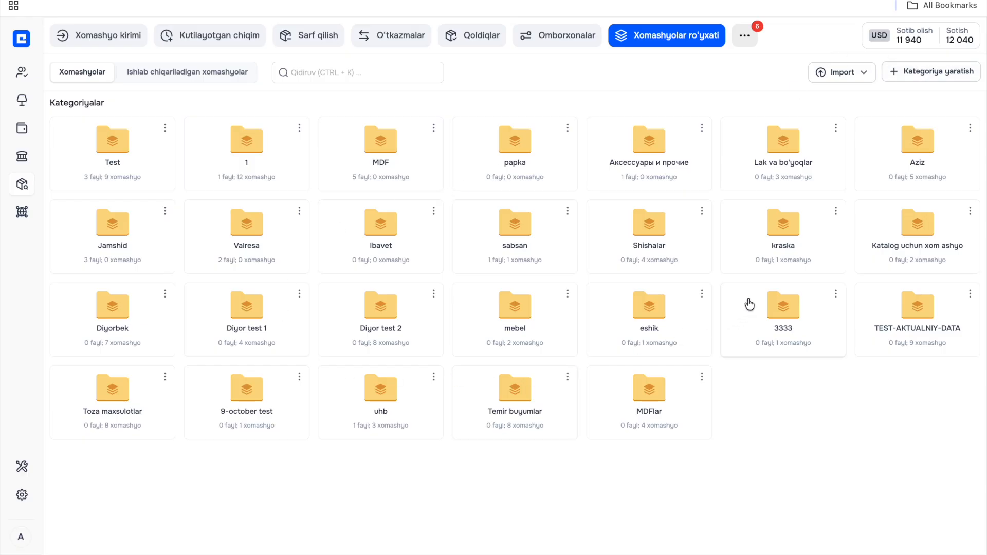
click(924, 75)
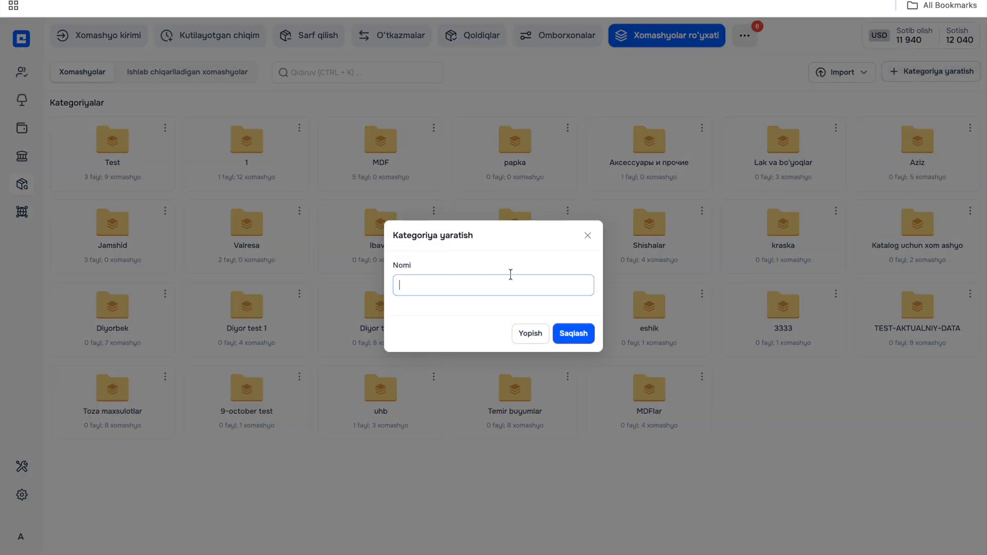
text(Mebel uskunalari)
click(573, 334)
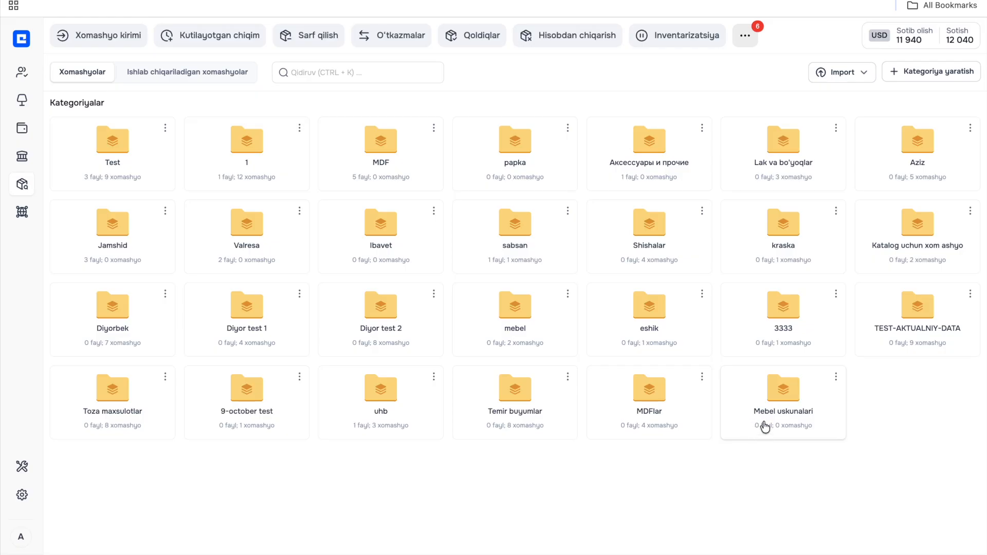
- Open the Mebel uskunalari category and start creating a new raw material in it
click(764, 426)
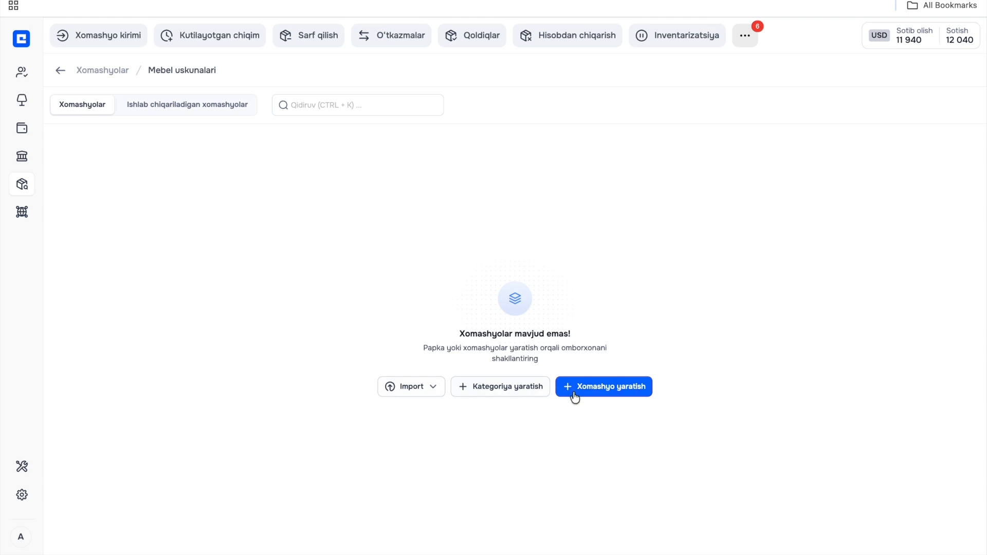
click(519, 391)
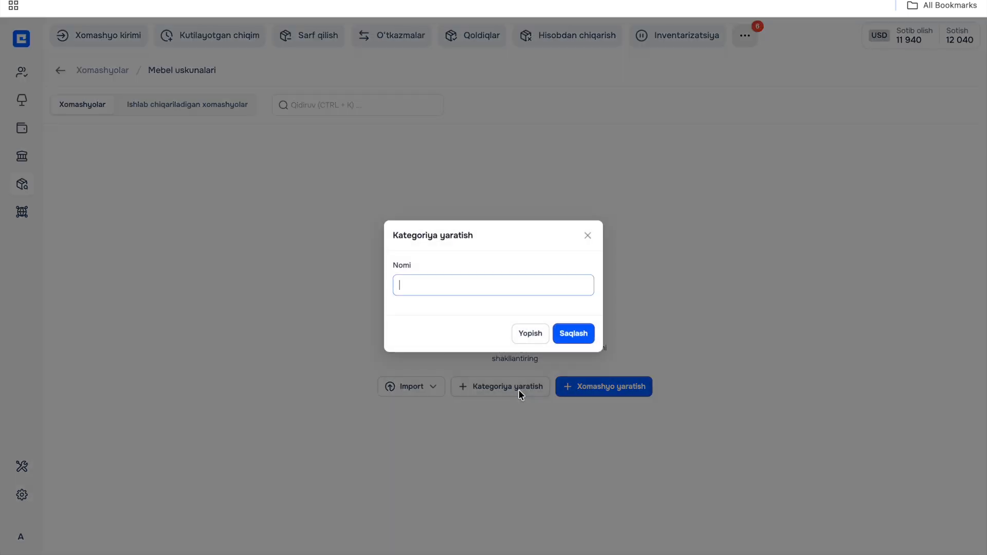
click(587, 236)
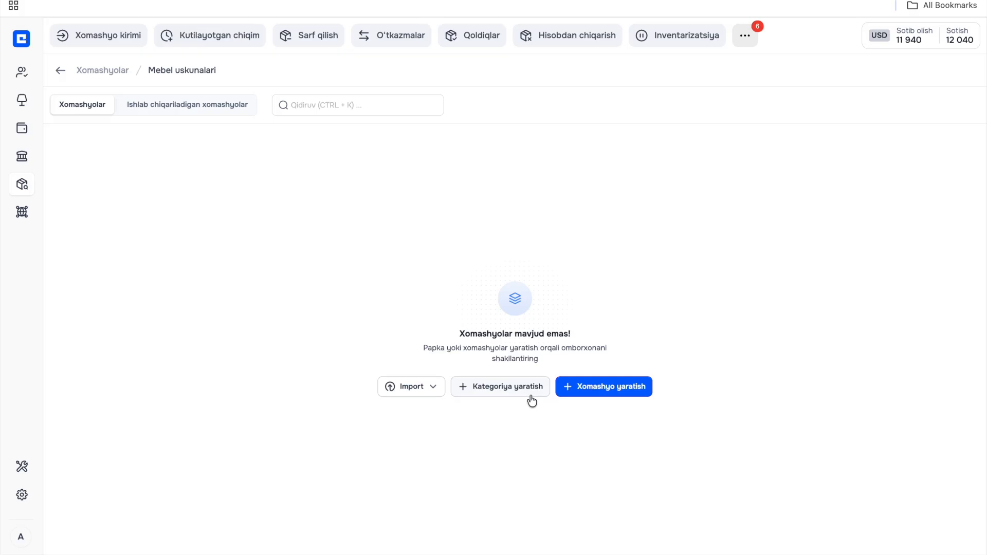
click(591, 397)
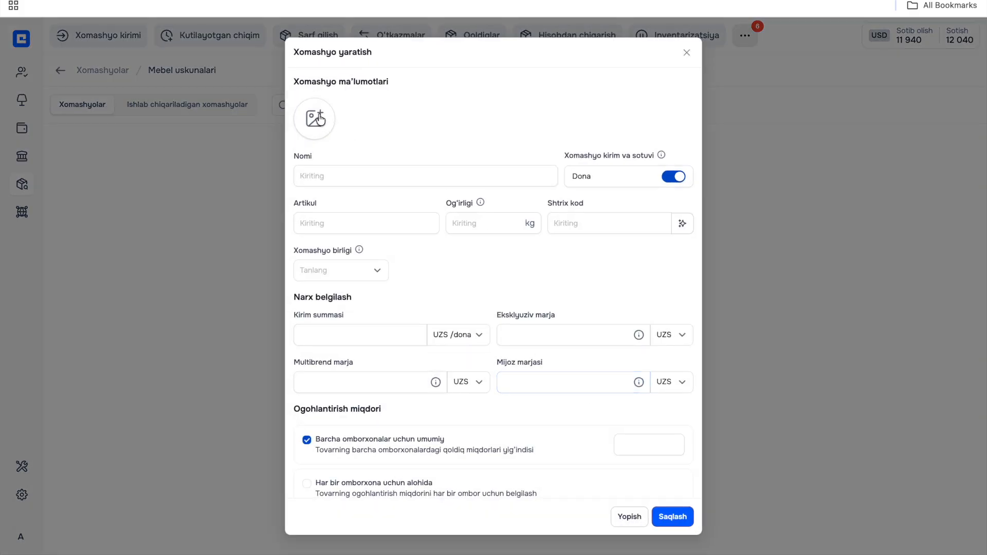
- Add the 4941-zamok WEBP picture from Downloads to the raw material and name it "chasvak oq"
click(320, 119)
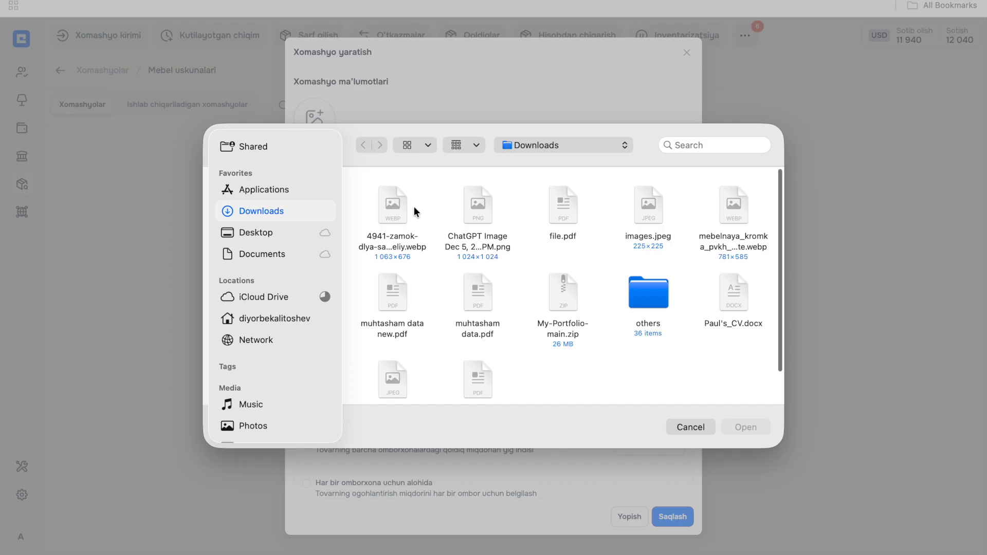
double_click(399, 205)
click(378, 181)
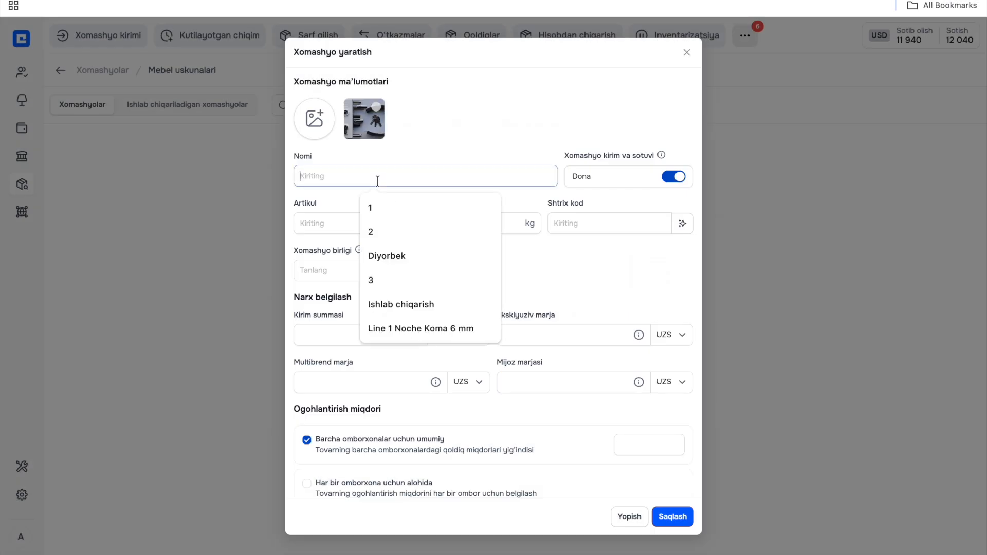
text(chasvak oq)
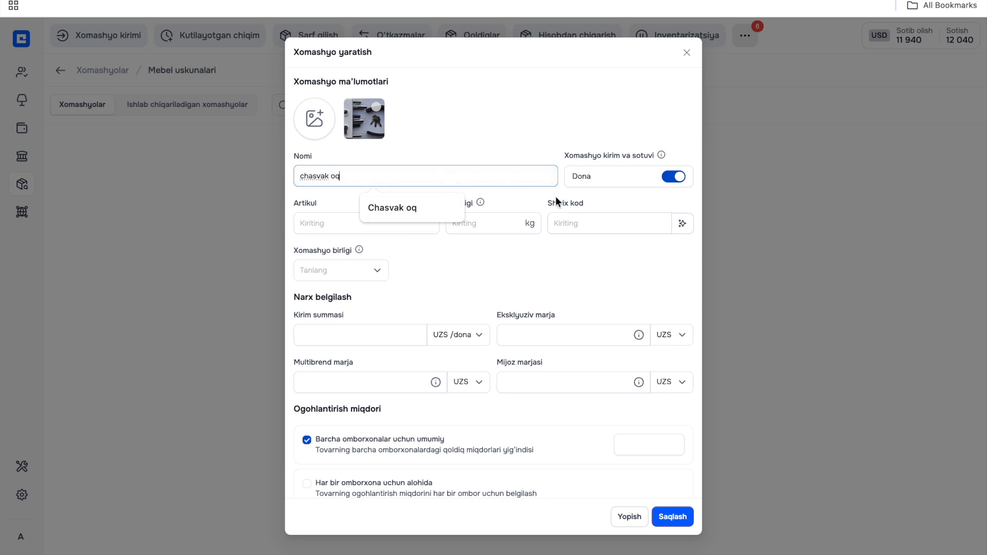
click(557, 201)
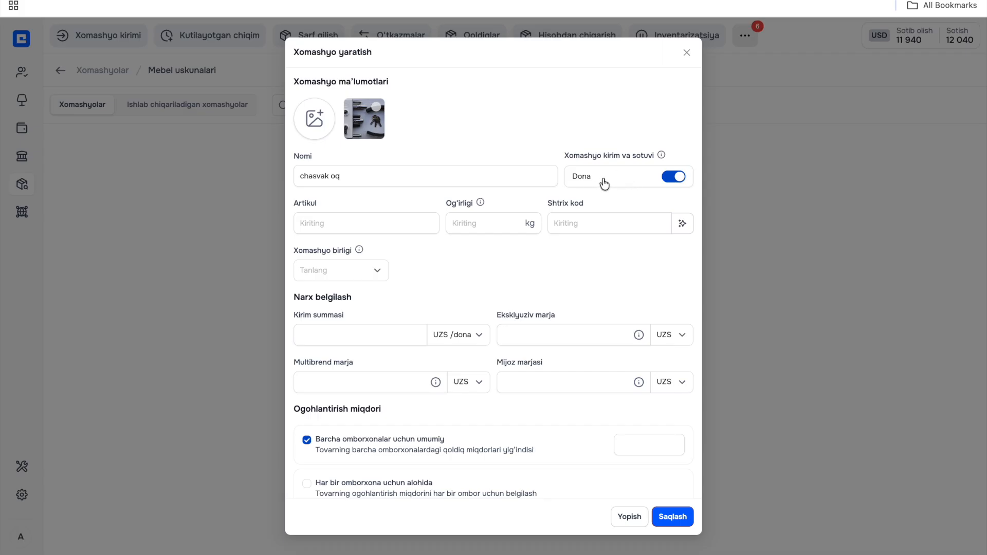
- Try the Dona switch for intake and sales off and back on, and read the explanation of this option
click(675, 177)
click(673, 177)
mouse_move(663, 156)
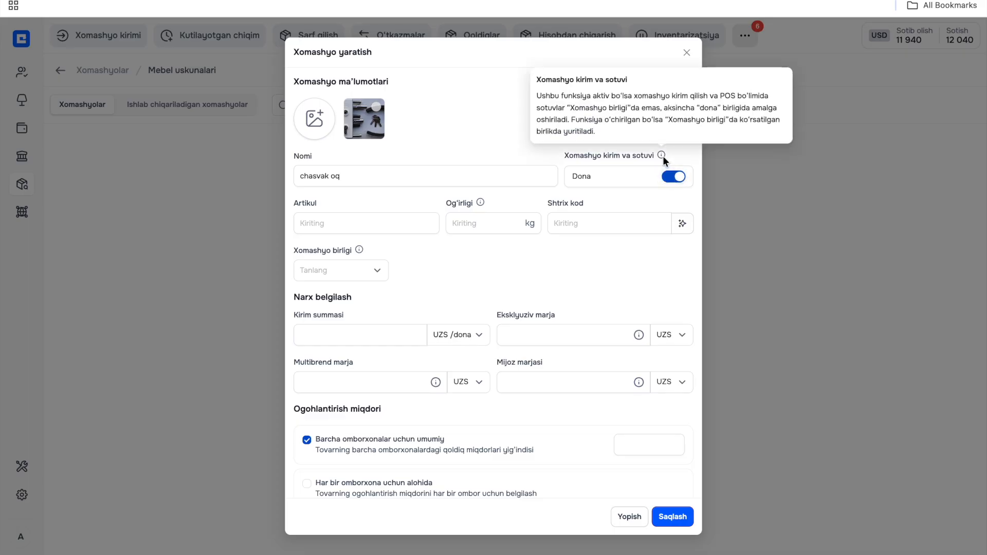
- Set the raw material's article code to A113 and its weight to 1 kg, and generate a barcode
click(347, 223)
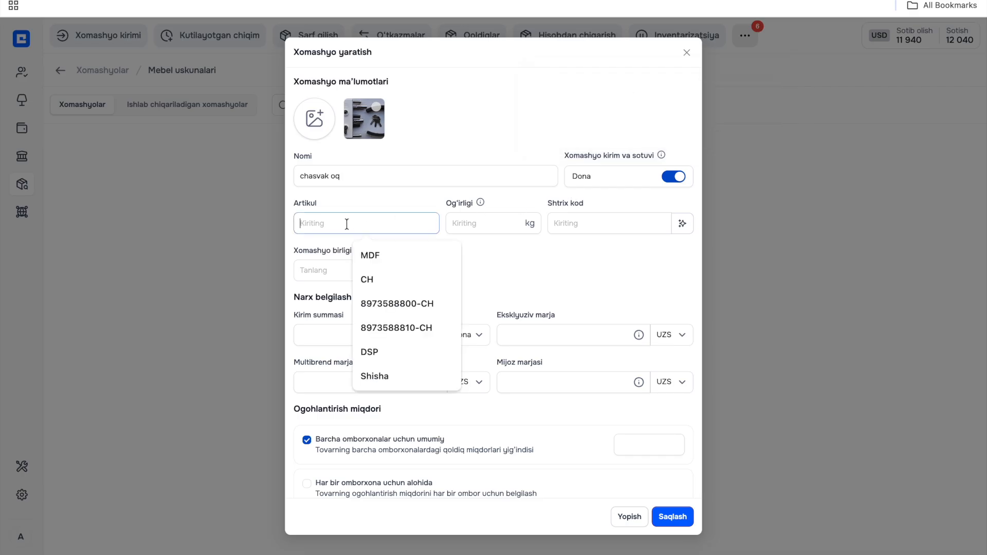
text(A)
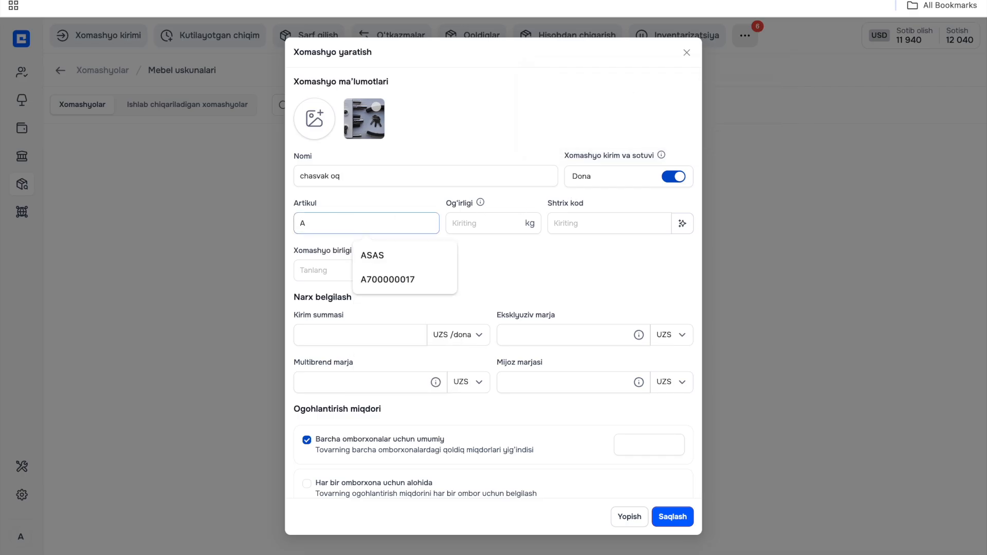
text(113)
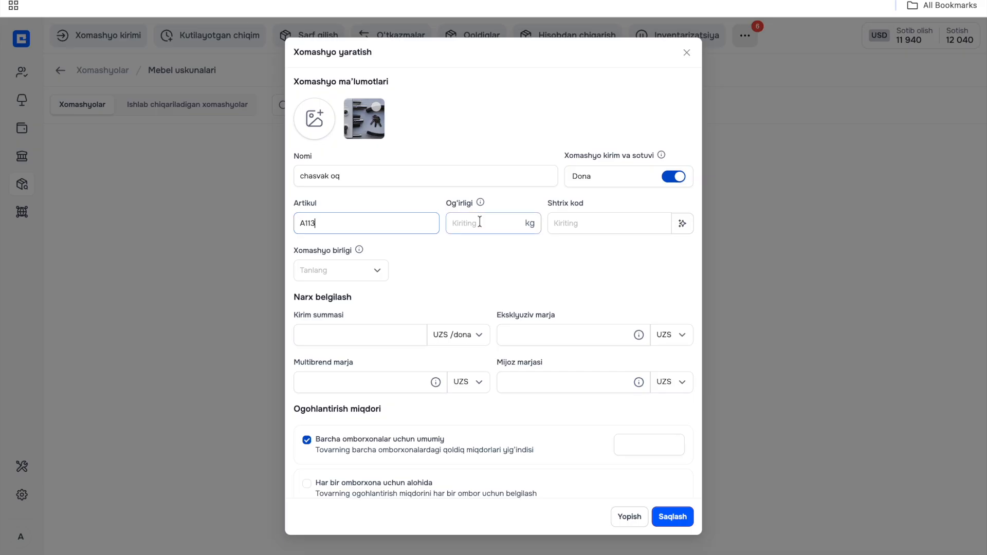
click(479, 222)
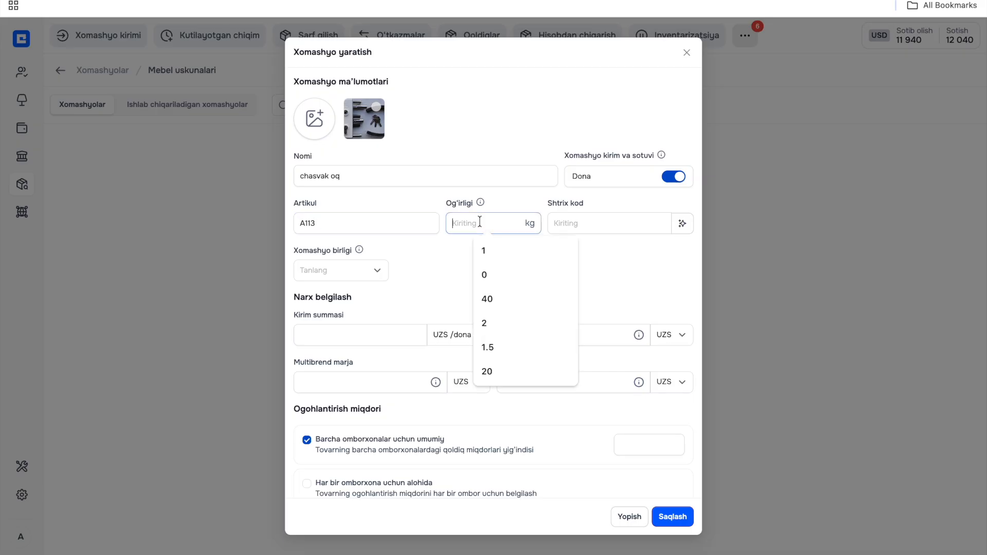
text(1)
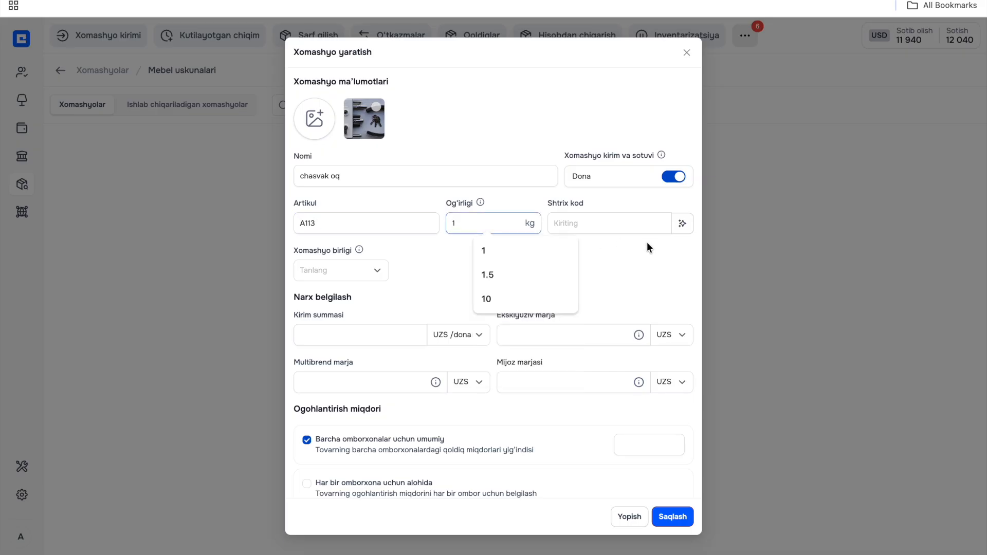
click(684, 228)
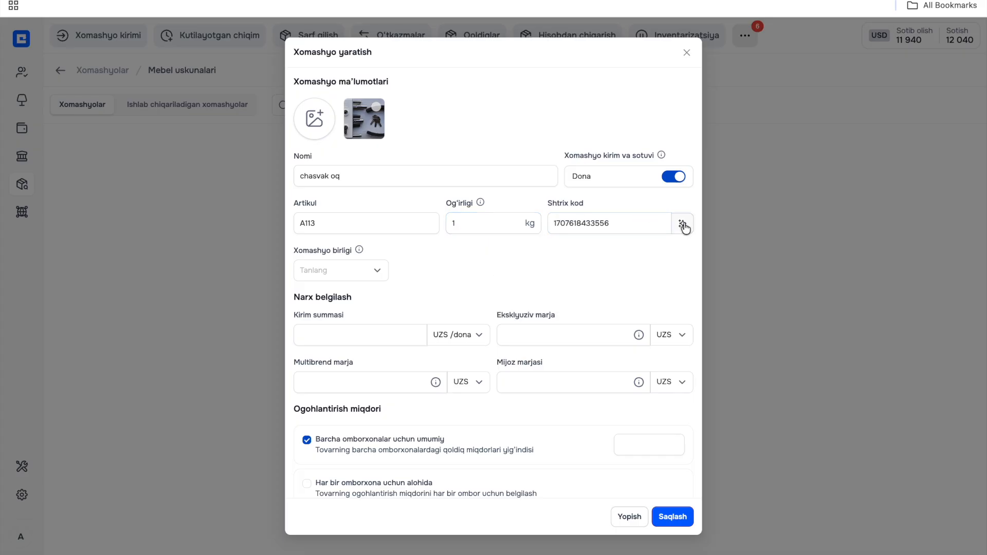
- Choose dona as the raw material's unit and set its purchase amount to 100 000 UZS per dona
click(327, 272)
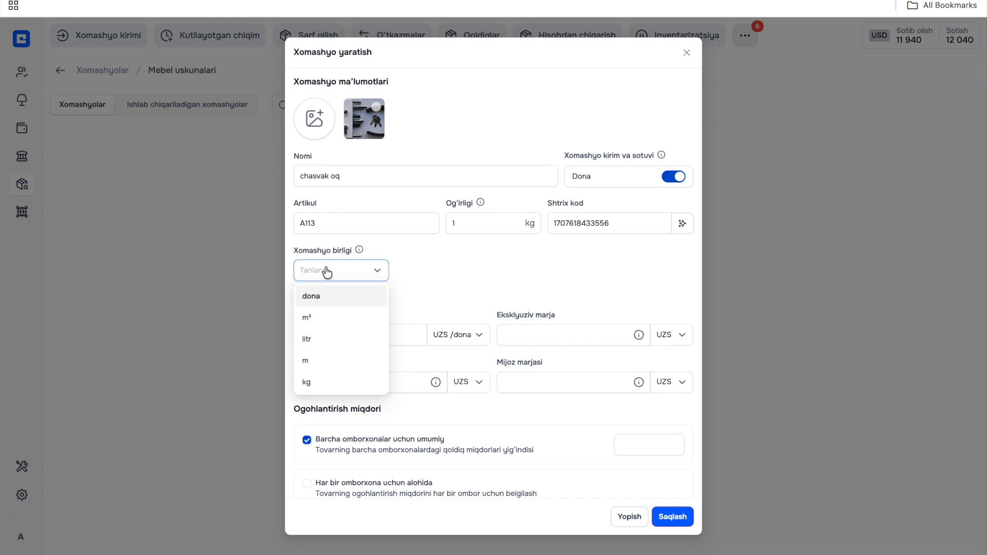
click(326, 301)
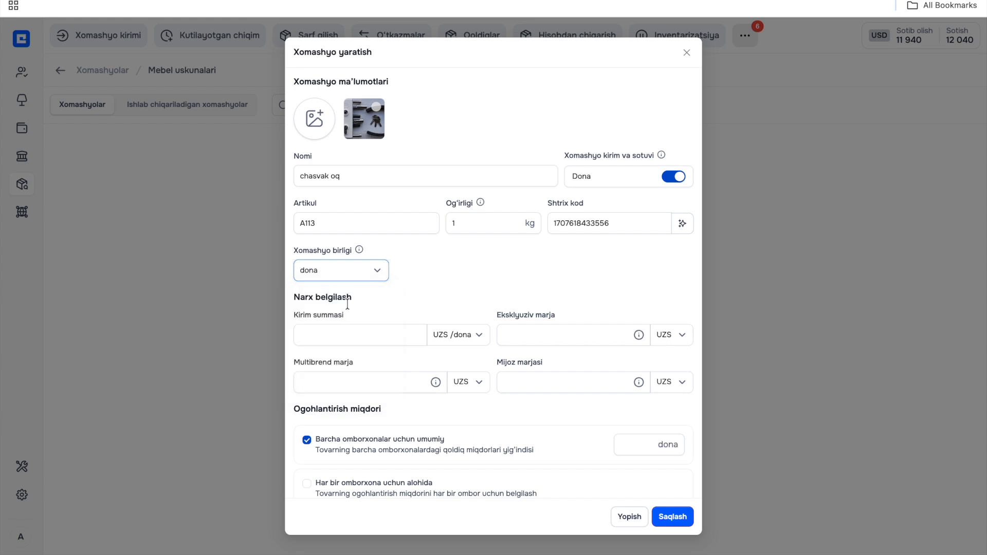
click(352, 340)
text(1000000)
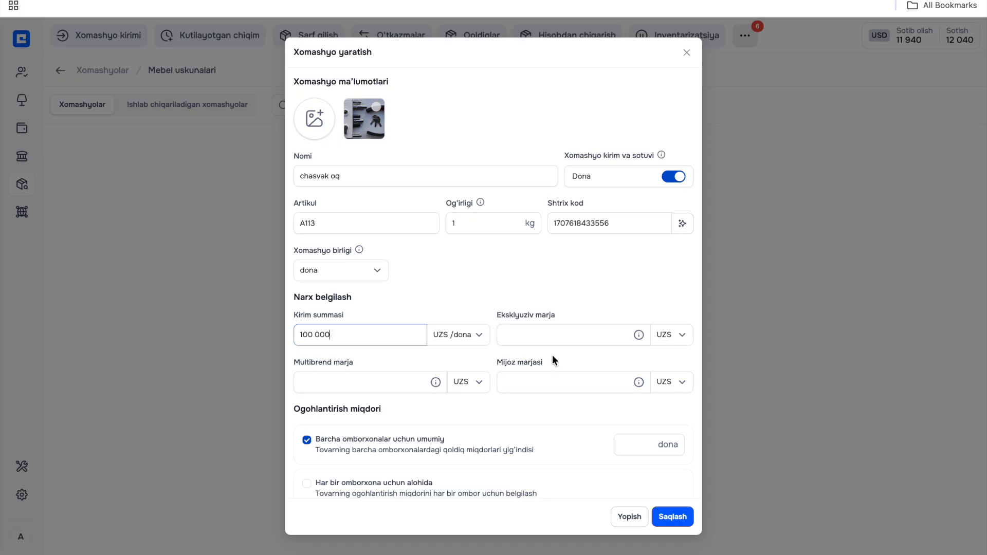
- Set the exclusive margin (Eksklyuziv marja) to 30 000 UZS and check its price details
click(539, 333)
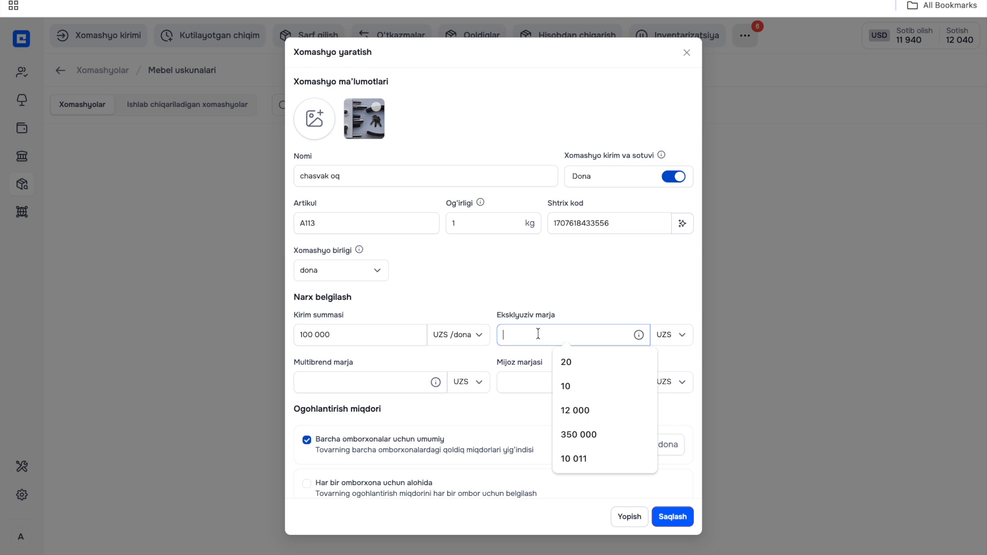
text(300000)
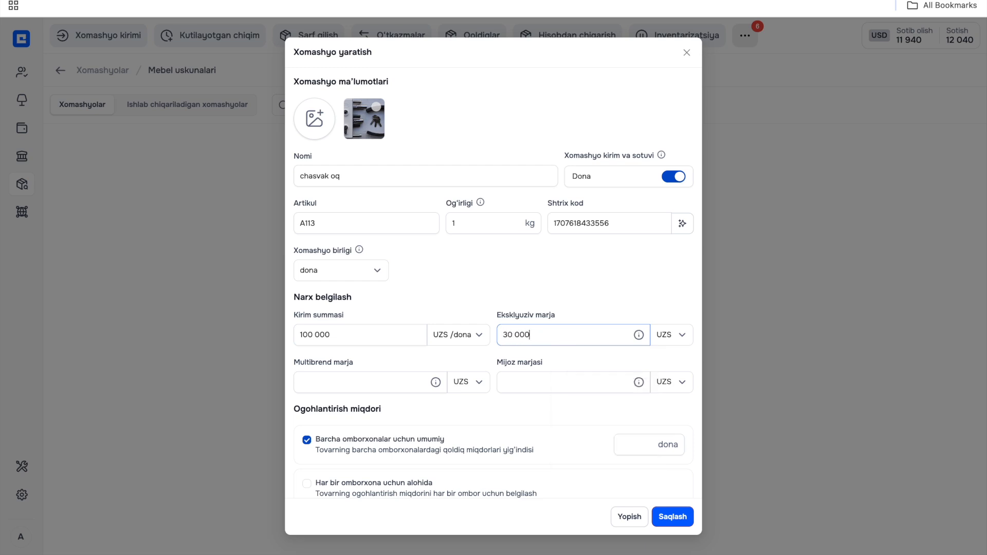
click(410, 333)
click(518, 334)
mouse_move(639, 337)
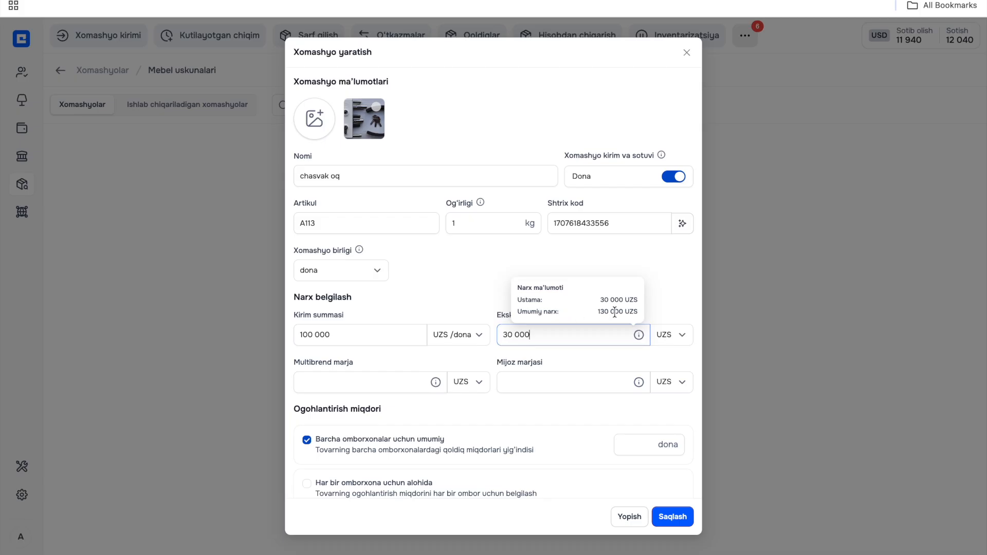
- Switch the multibrand margin (Multibrend marja) to percent, set it to 40, and check its price details
click(473, 387)
click(466, 434)
click(382, 382)
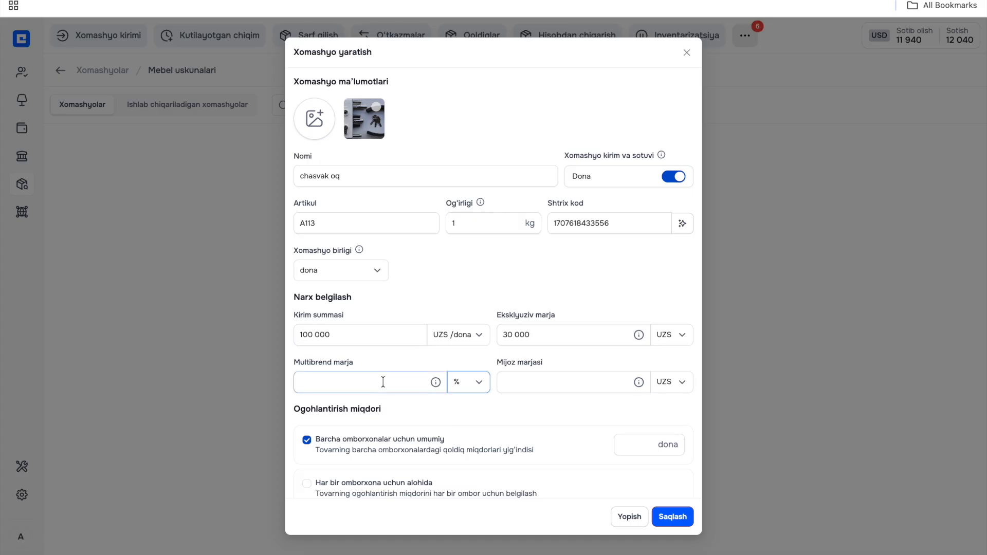
text(40)
mouse_move(436, 382)
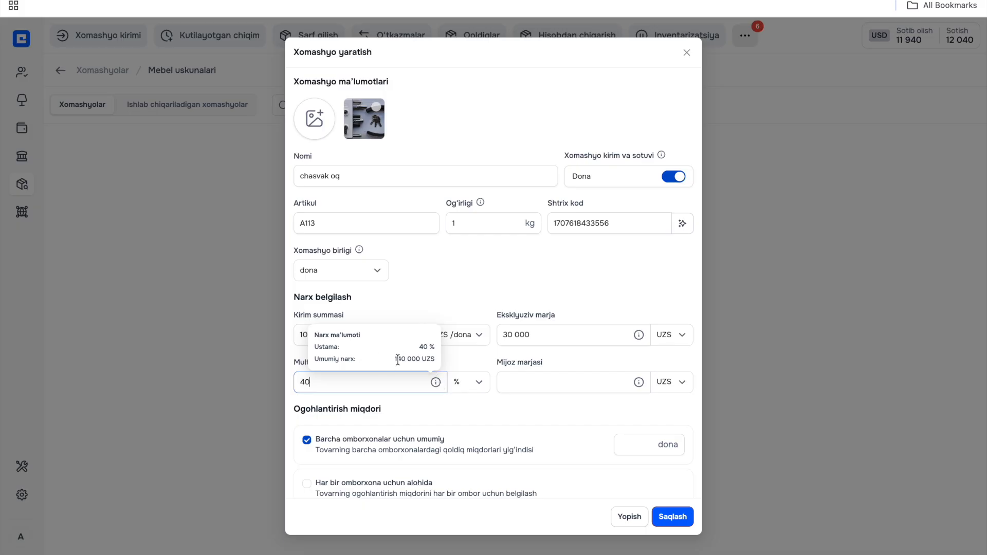
- Switch the customer margin (Mijoz marjasi) to percent, set it to 50, and check its price details
click(528, 382)
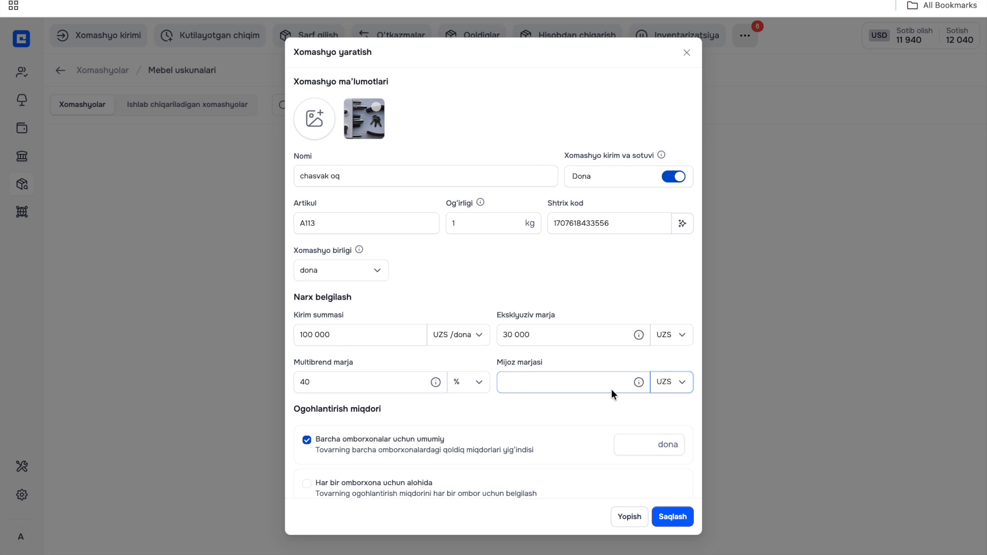
click(664, 383)
click(663, 432)
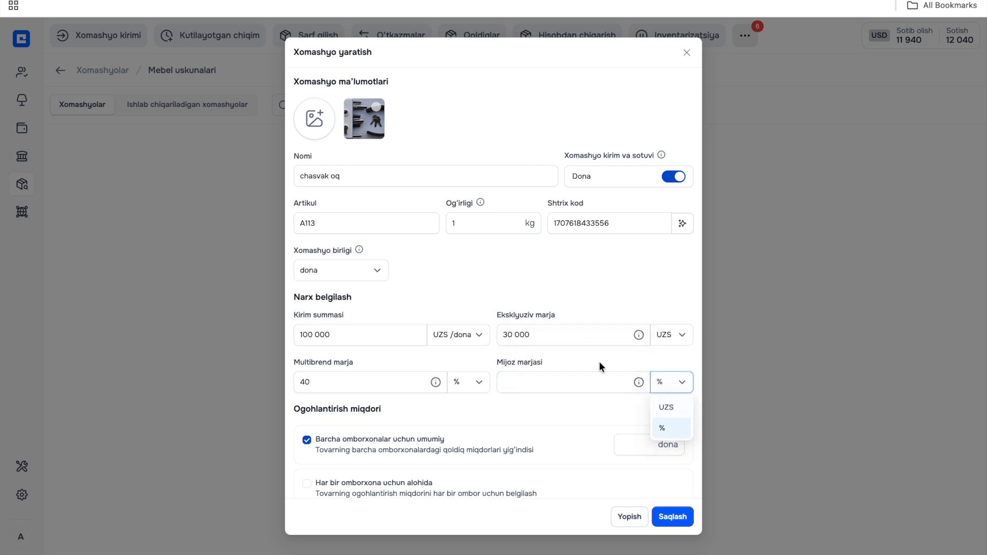
click(584, 379)
text(50)
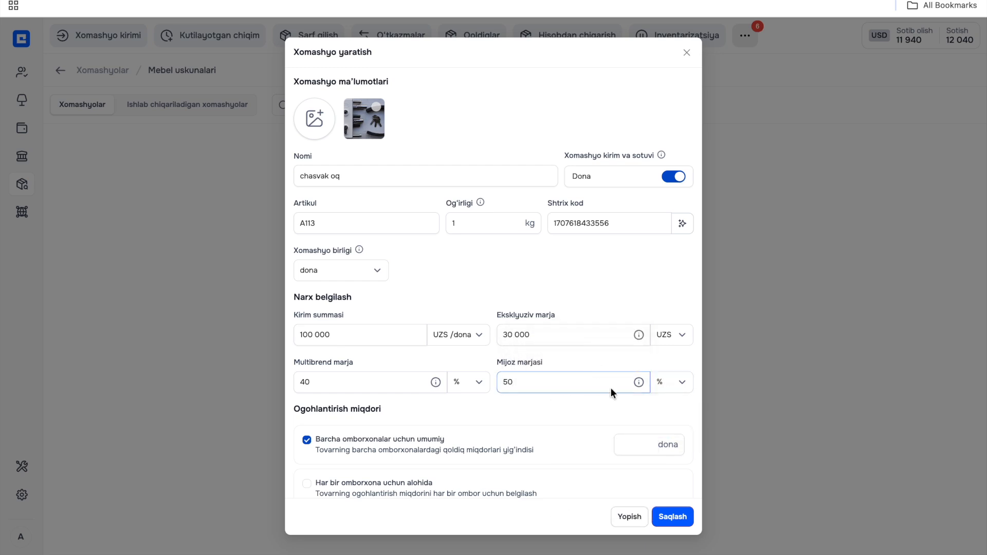
mouse_move(638, 382)
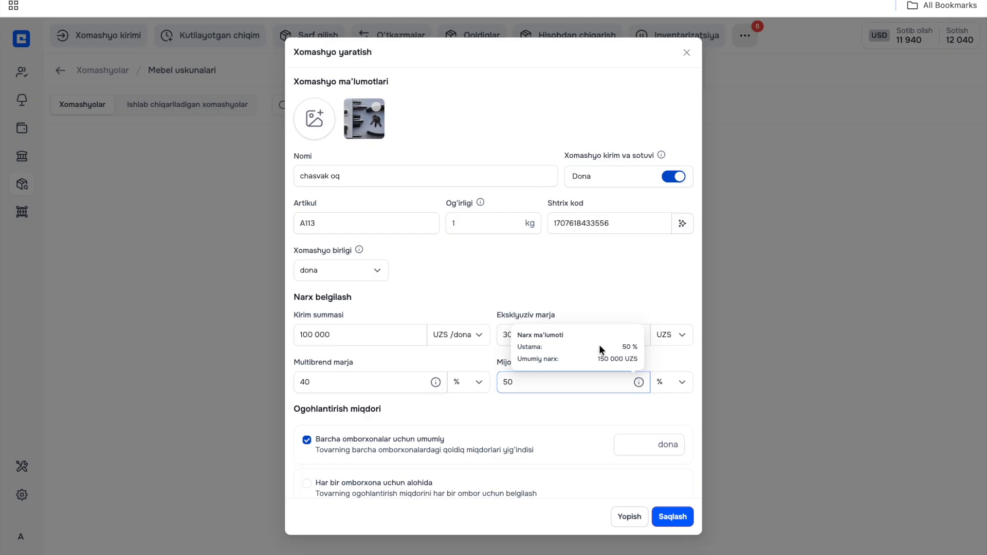
click(535, 411)
- Set the common warning quantity for all warehouses to 10 dona
scroll(534, 411, down, 2)
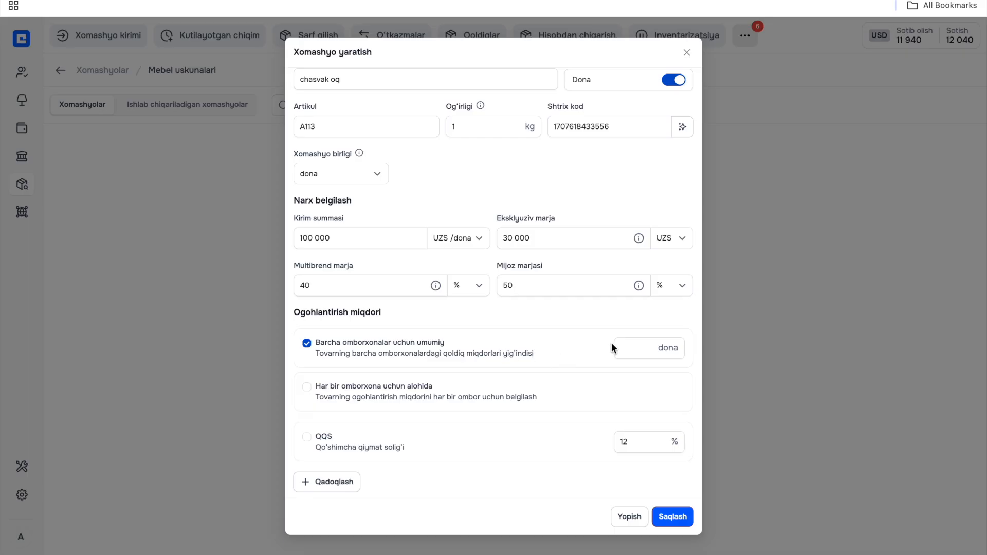
click(636, 350)
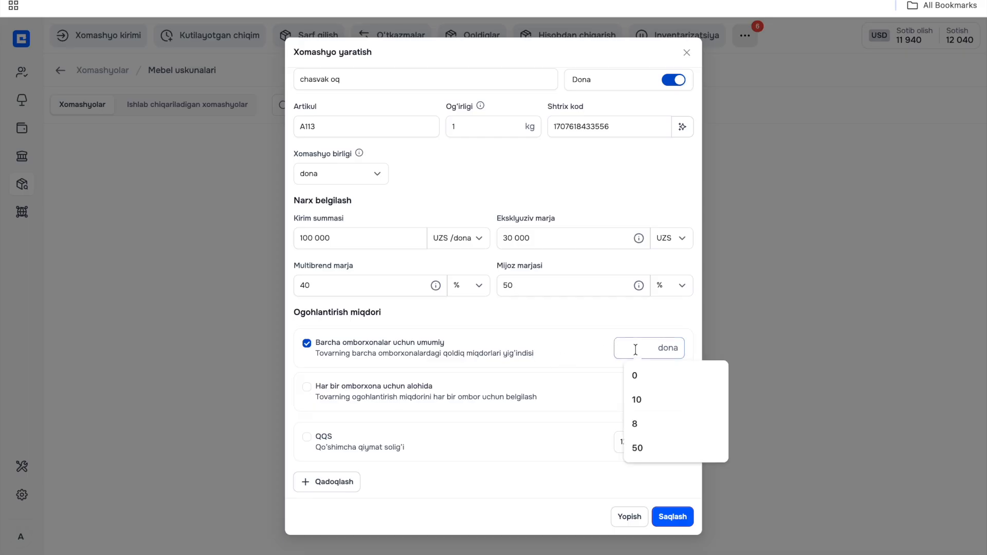
text(10)
click(588, 318)
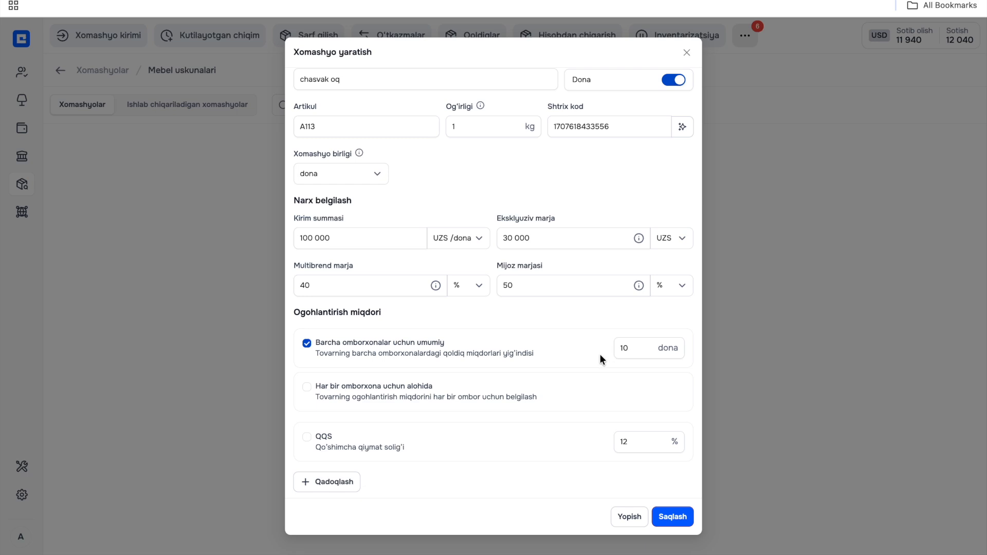
- Switch the warning quantity to separate values per warehouse and add the Navbahor1 and Asosiy sklad warehouses
click(313, 386)
scroll(308, 390, down, 1)
click(342, 376)
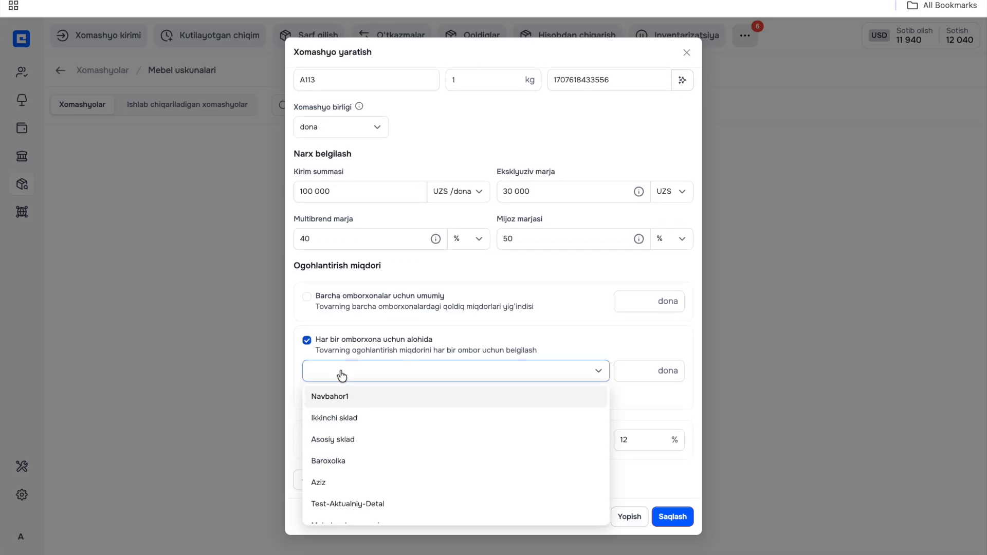
click(341, 404)
click(340, 397)
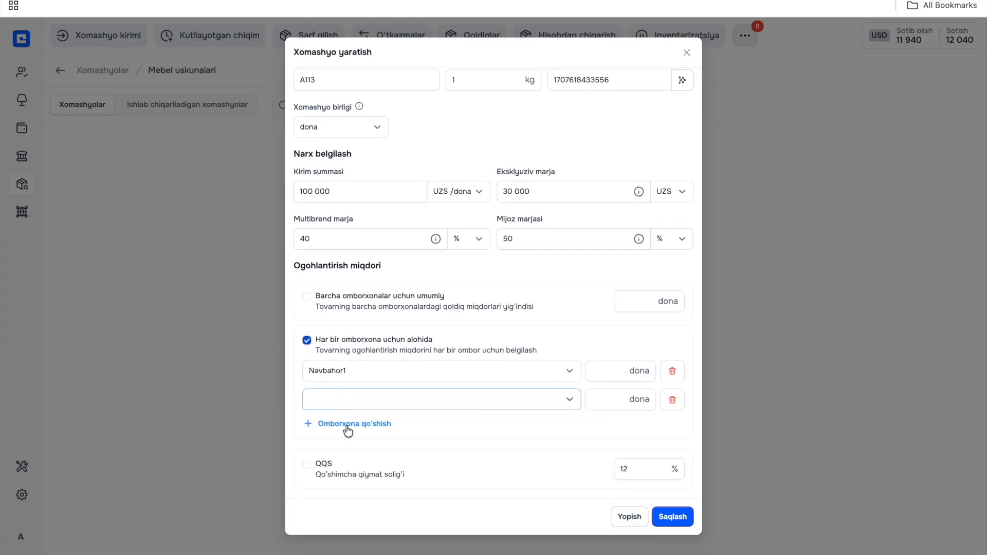
click(346, 410)
click(350, 471)
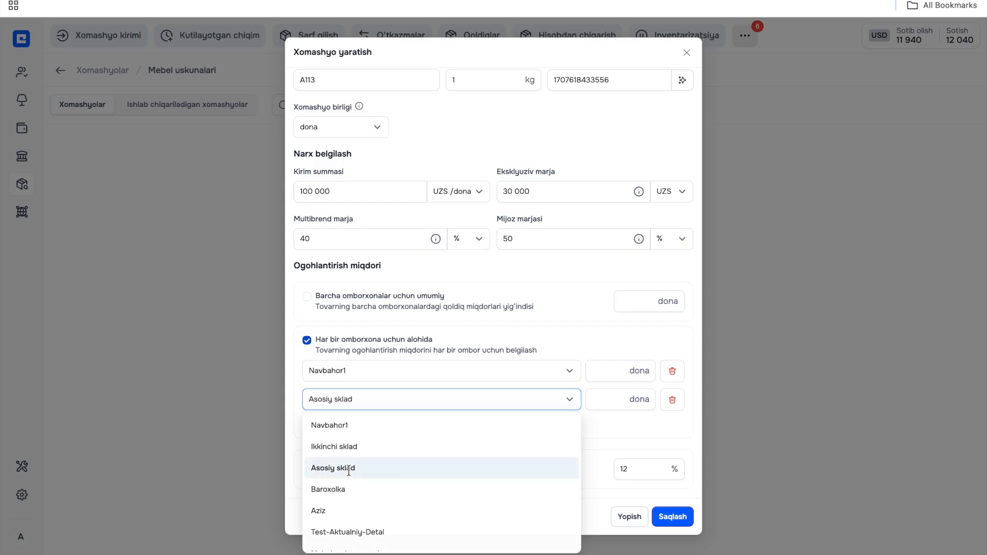
- Set the warning quantity to 10 dona for Navbahor1 and 20 dona for Asosiy sklad
click(612, 370)
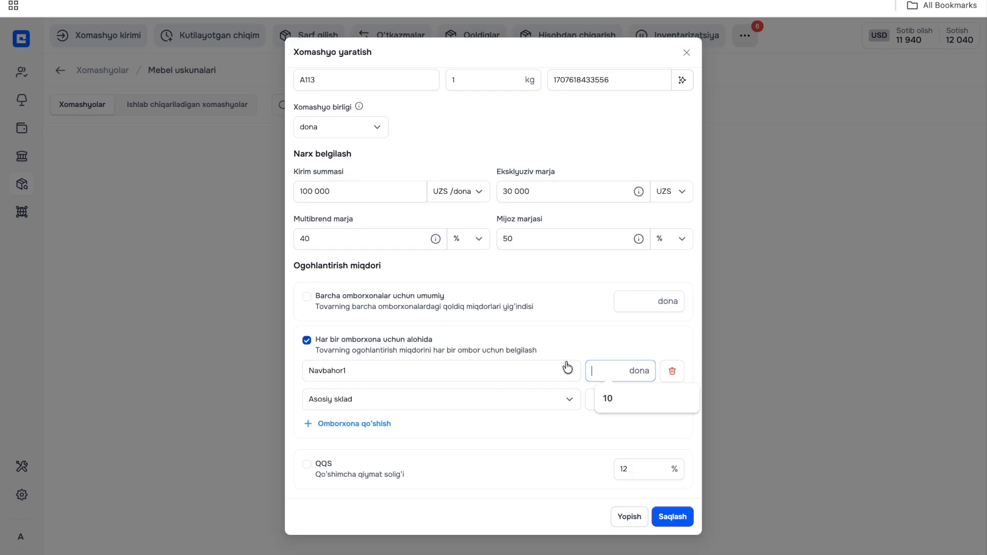
text(10)
click(606, 399)
text(20)
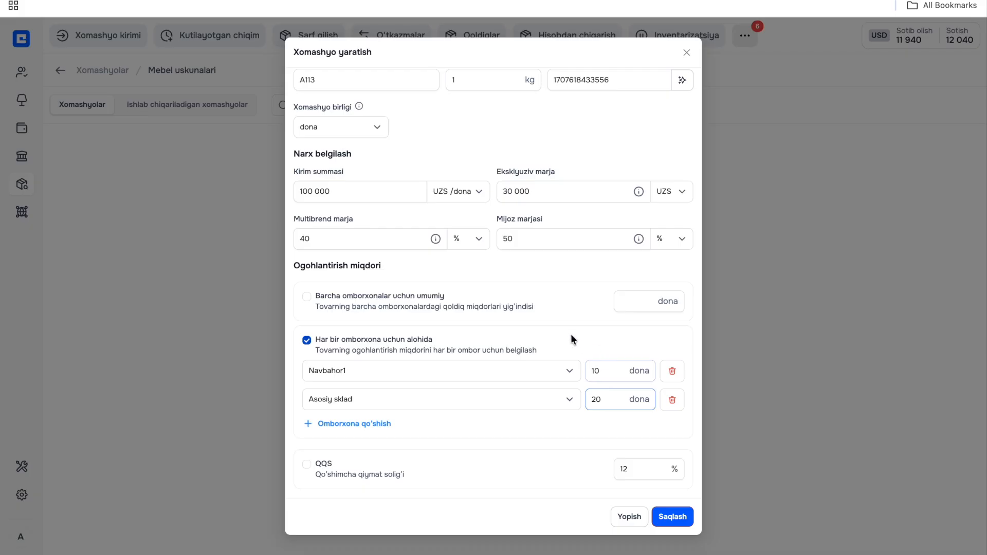
click(334, 374)
click(591, 369)
click(445, 400)
- Add a packaging (Qadoqlash) entry to the raw material and choose Chelak as its package name
scroll(566, 401, down, 1)
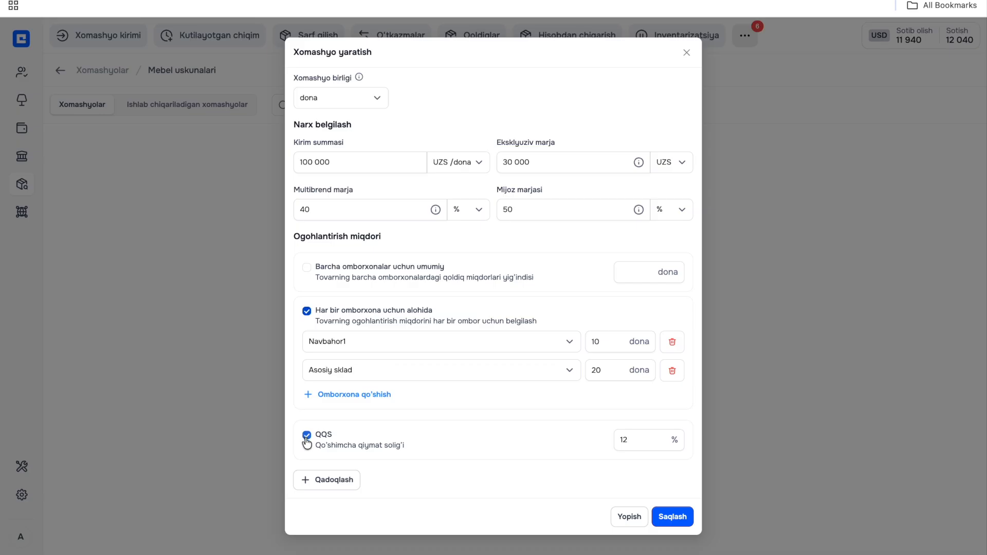
click(329, 480)
scroll(327, 480, down, 1)
click(368, 460)
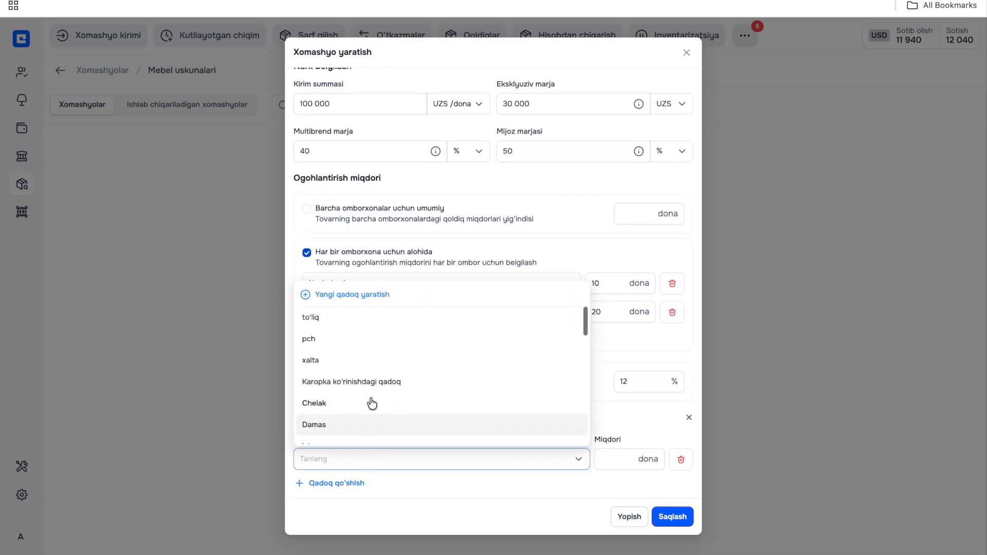
scroll(368, 371, down, 3)
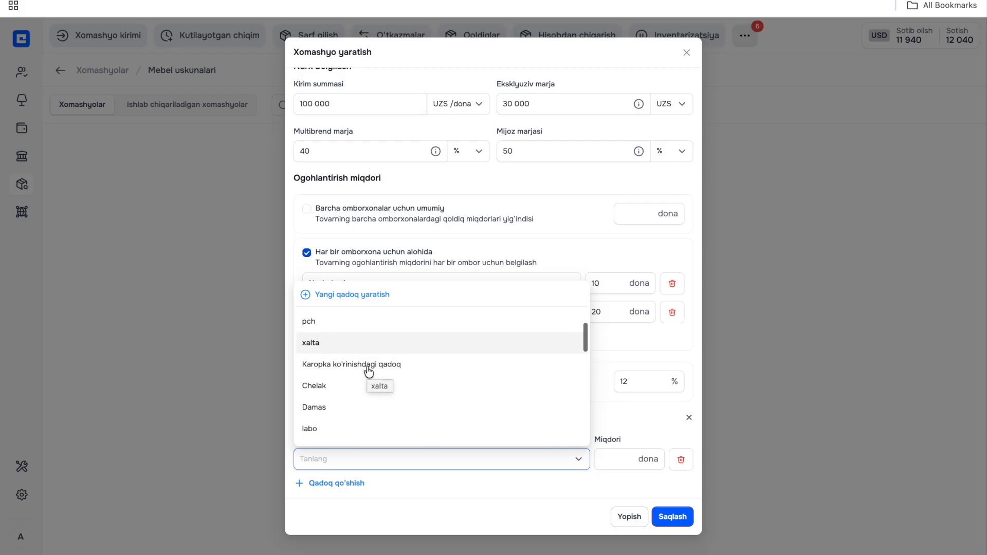
scroll(368, 371, up, 2)
click(366, 368)
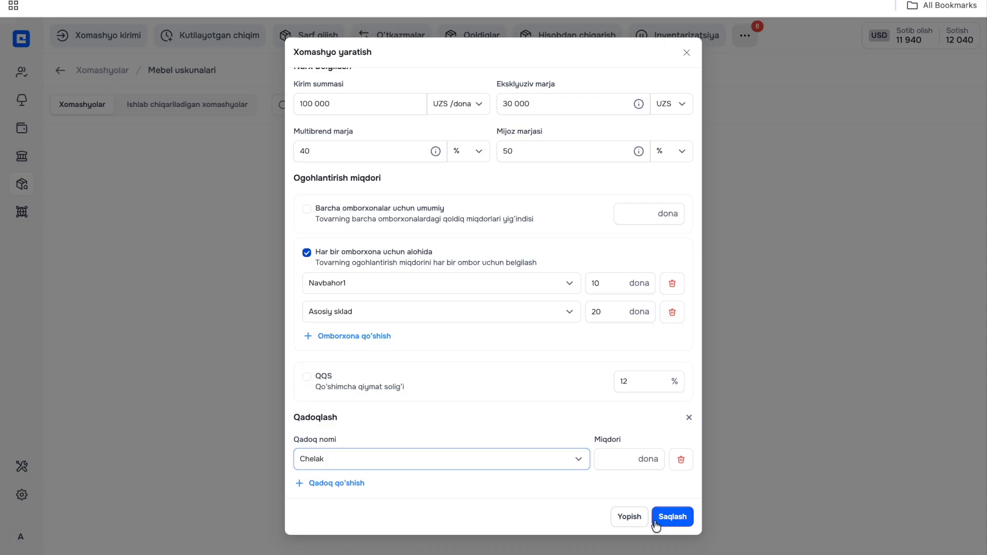
- Set the Chelak packaging quantity to 20 dona and save the raw material
click(607, 459)
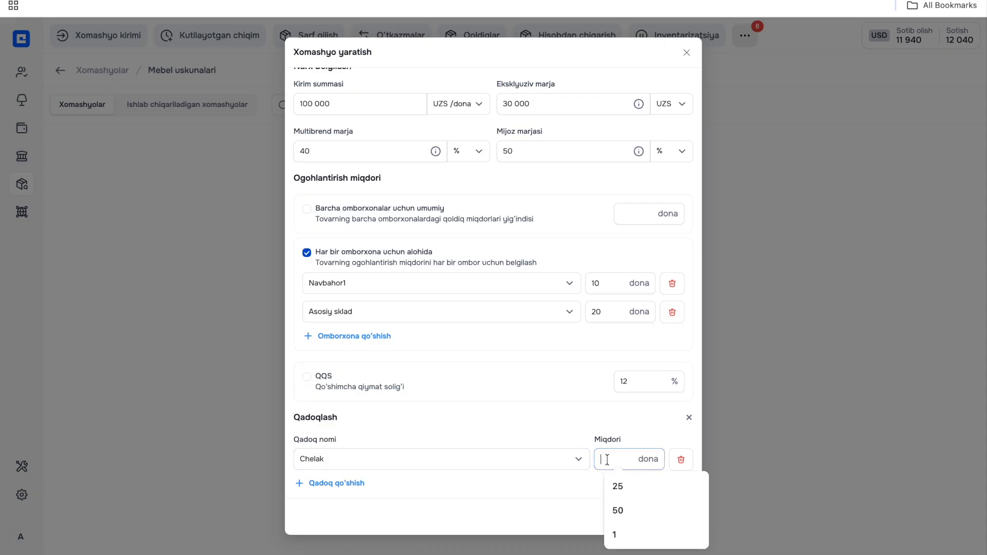
scroll(560, 332, up, 5)
scroll(561, 332, down, 5)
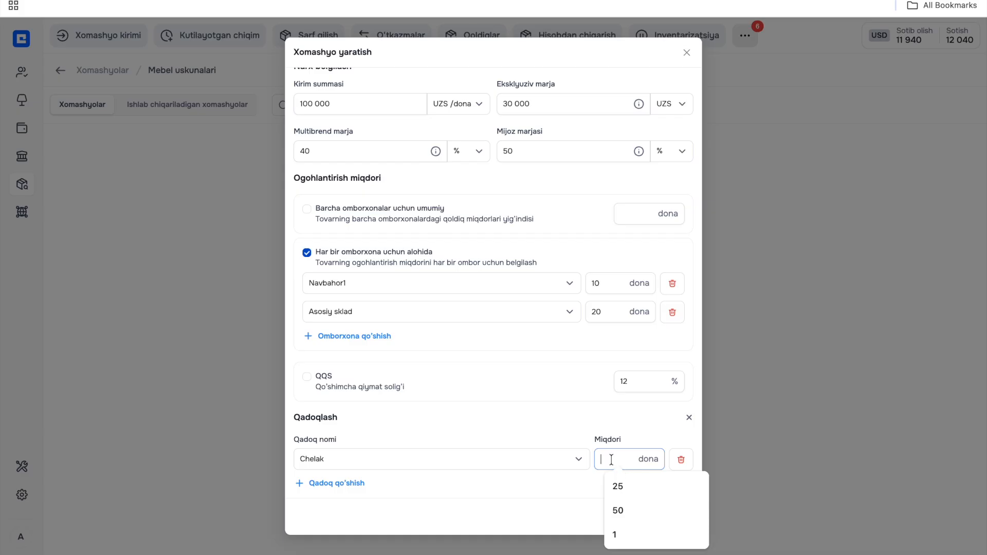
text(20)
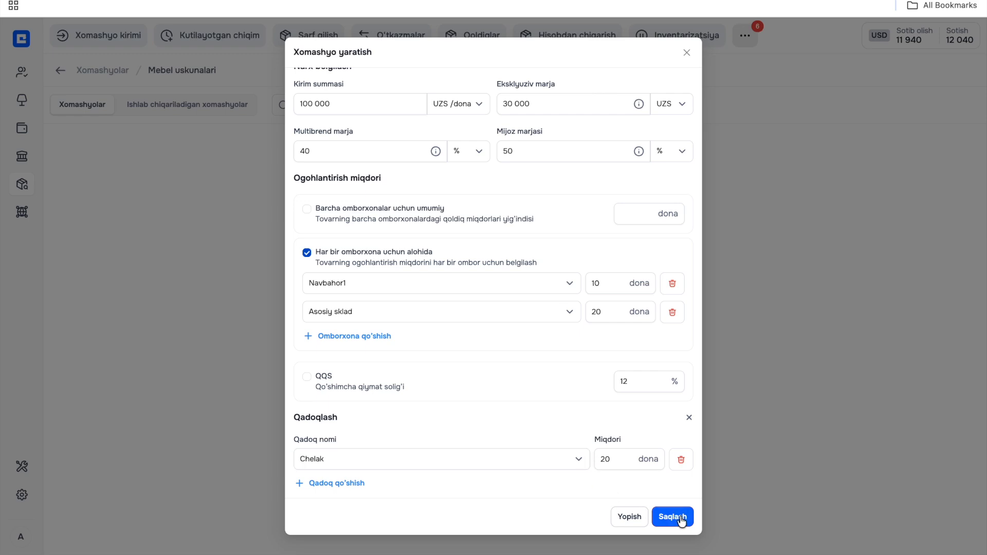
click(663, 515)
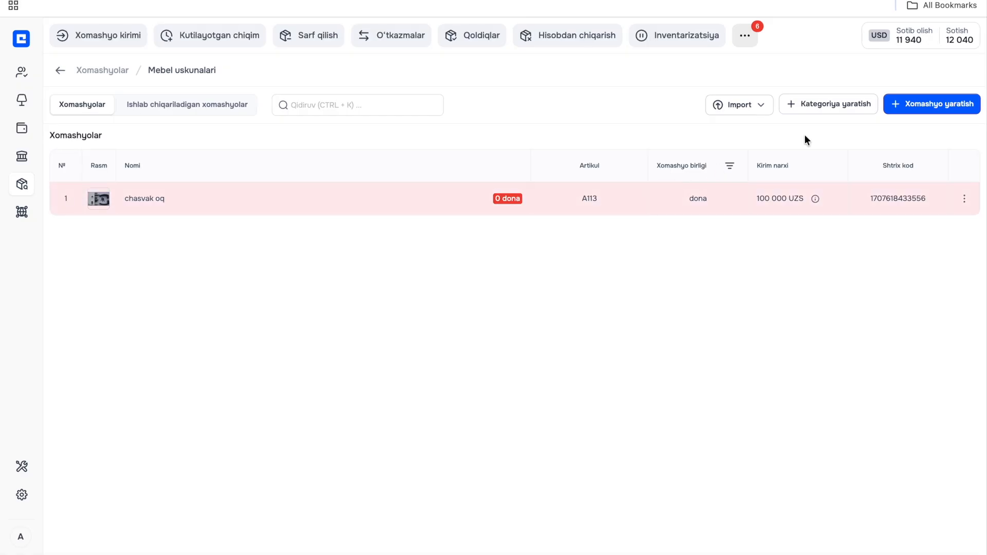
- Start a new raw material in the Mebel uskunalari category and name it "MDF laminat"
click(908, 106)
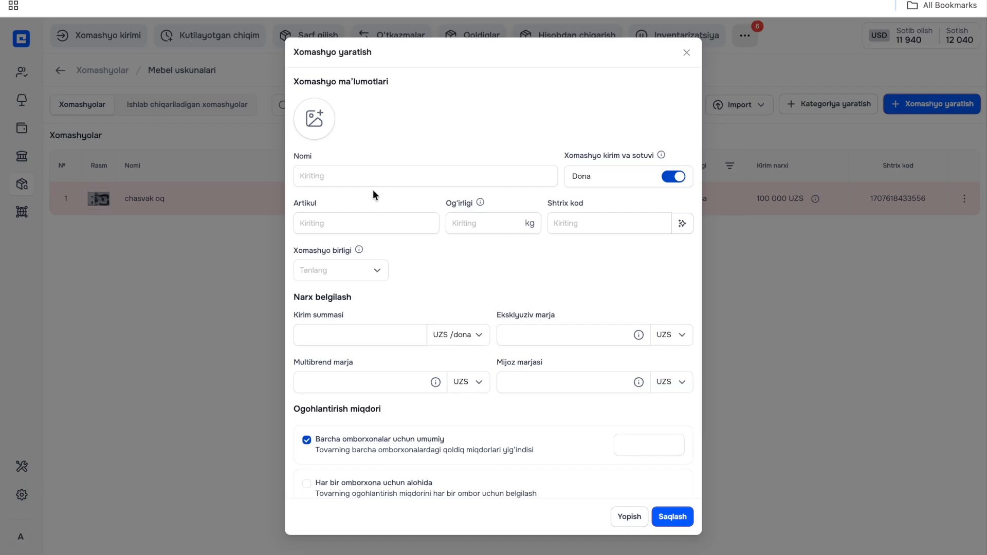
click(368, 173)
text(MDF )
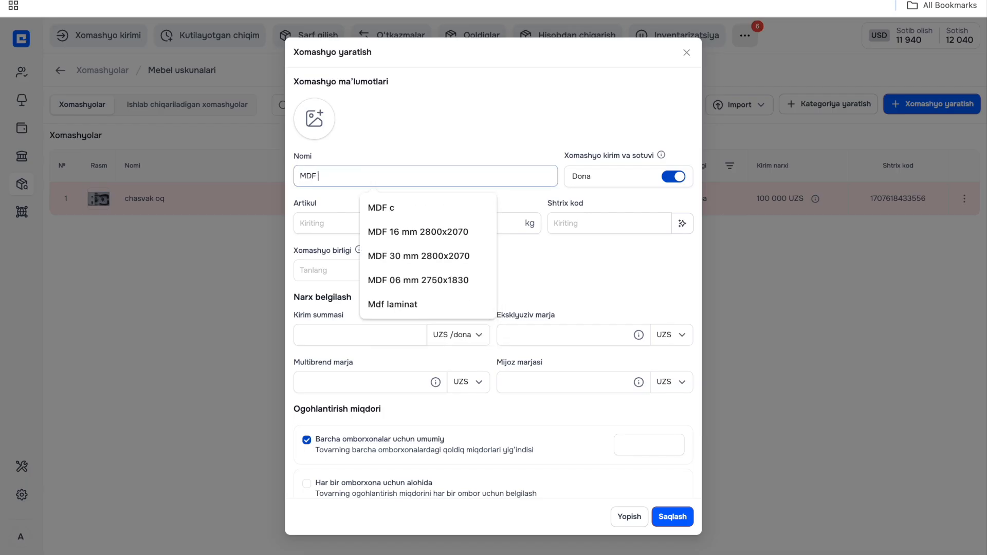
text(laminat)
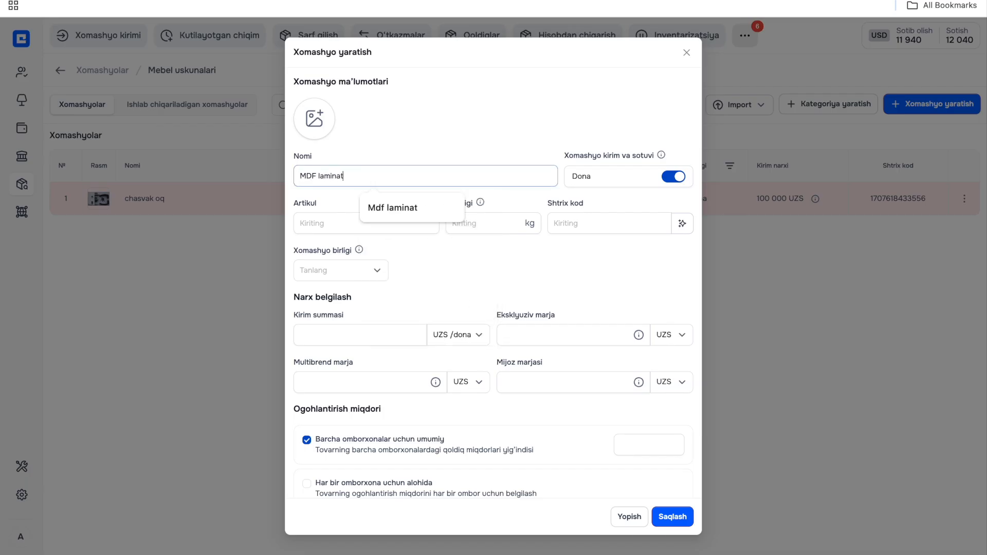
click(521, 142)
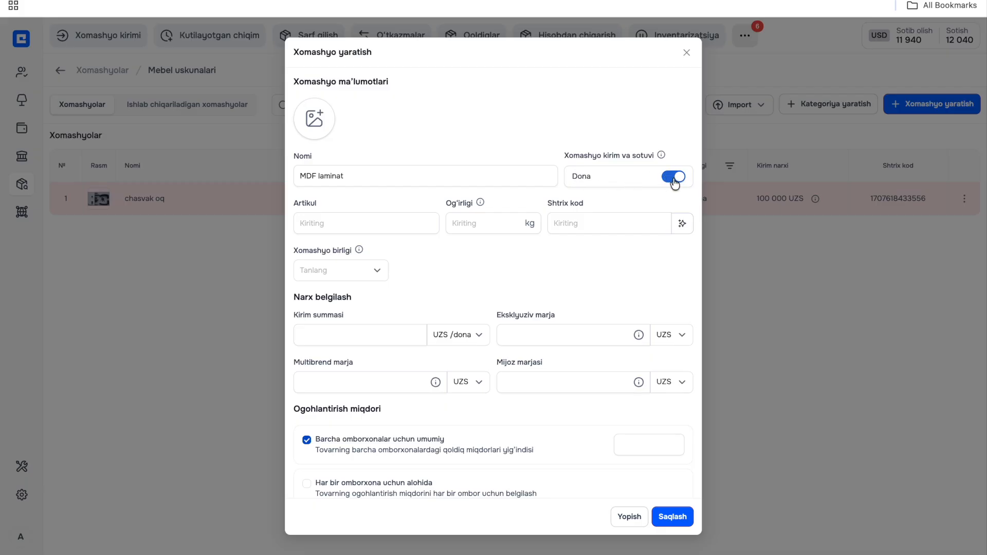
mouse_move(661, 156)
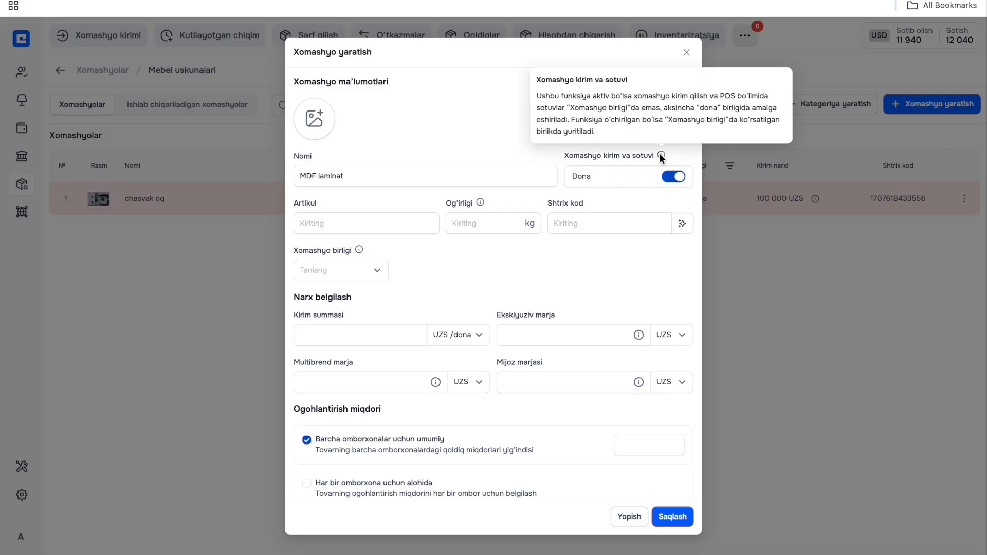
- Set the article to mdf123 and the weight to 5 kg, and generate a barcode
click(392, 221)
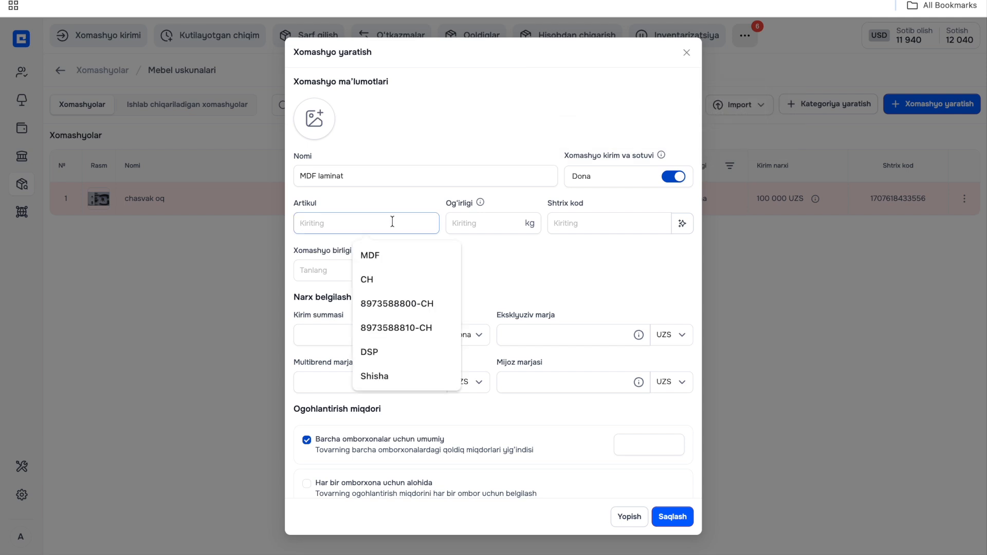
text(mdf123)
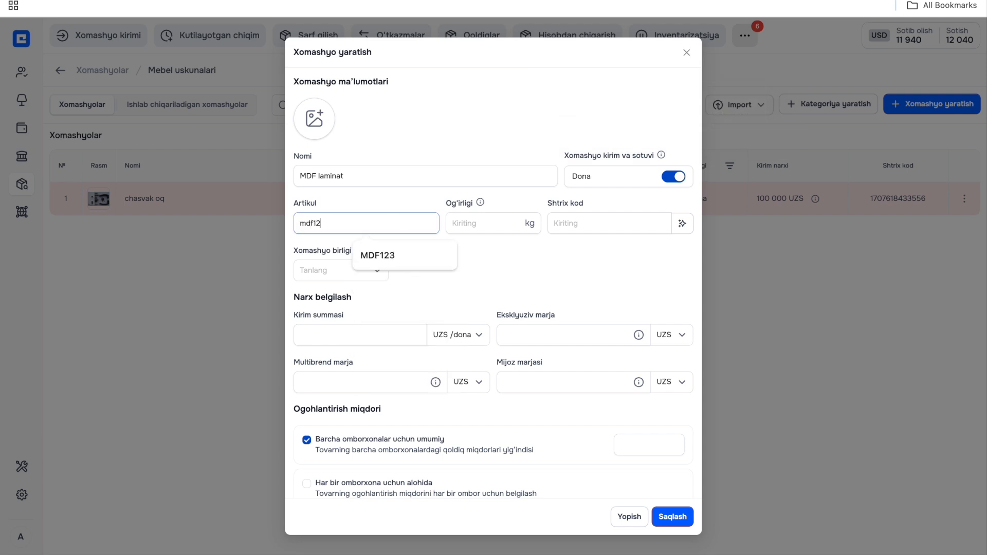
click(473, 219)
text(5)
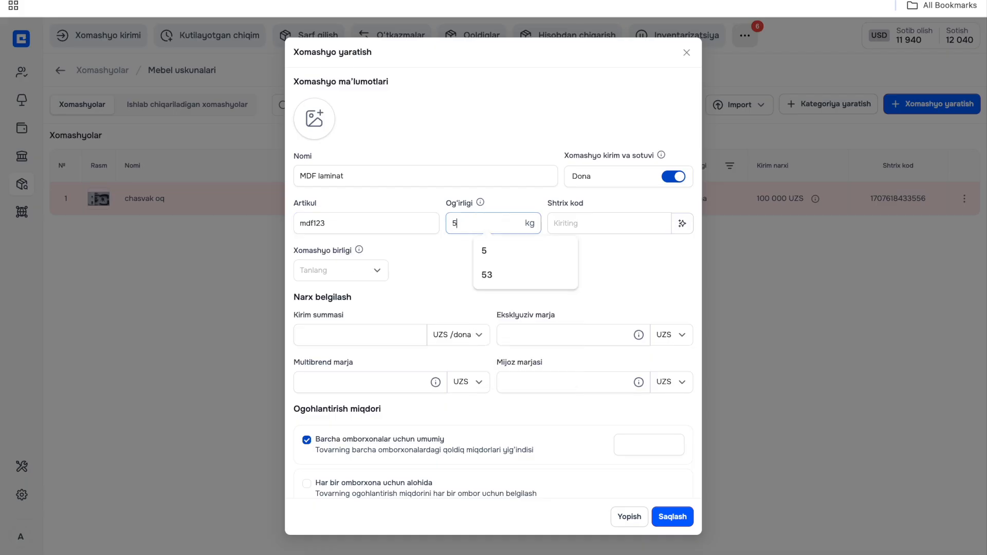
click(607, 223)
click(681, 223)
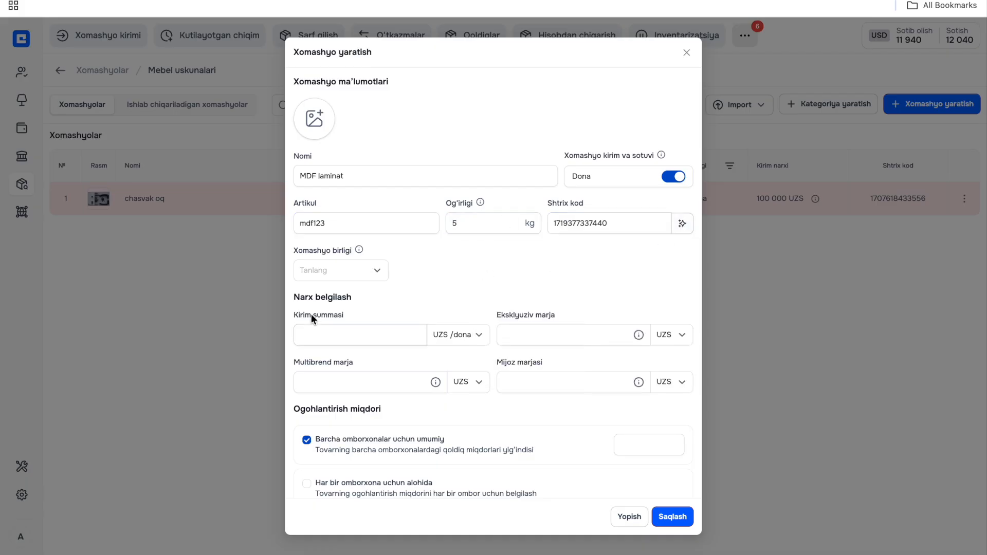
- Choose m² as the raw material unit and set length 3600 mm, width 2700 mm and thickness 30 mm
click(314, 272)
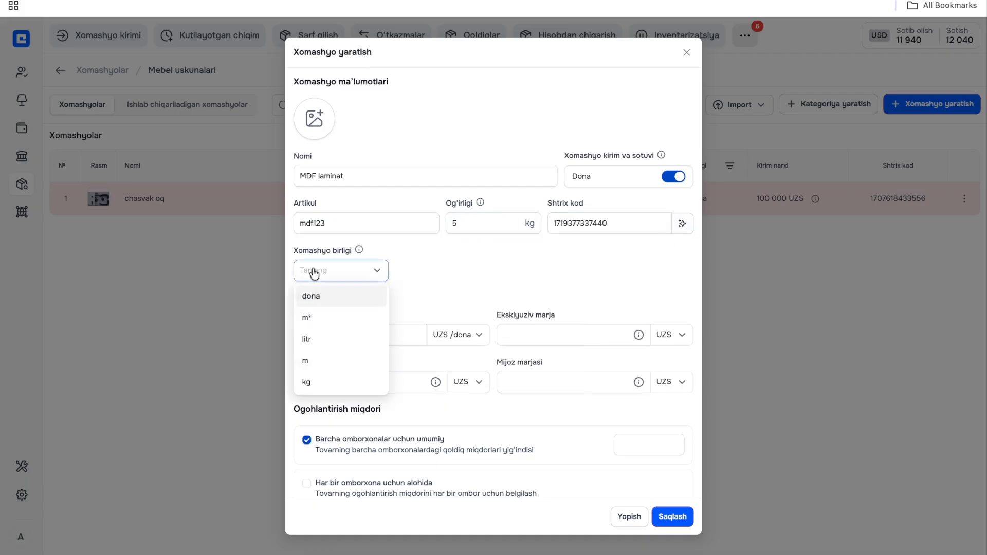
click(315, 311)
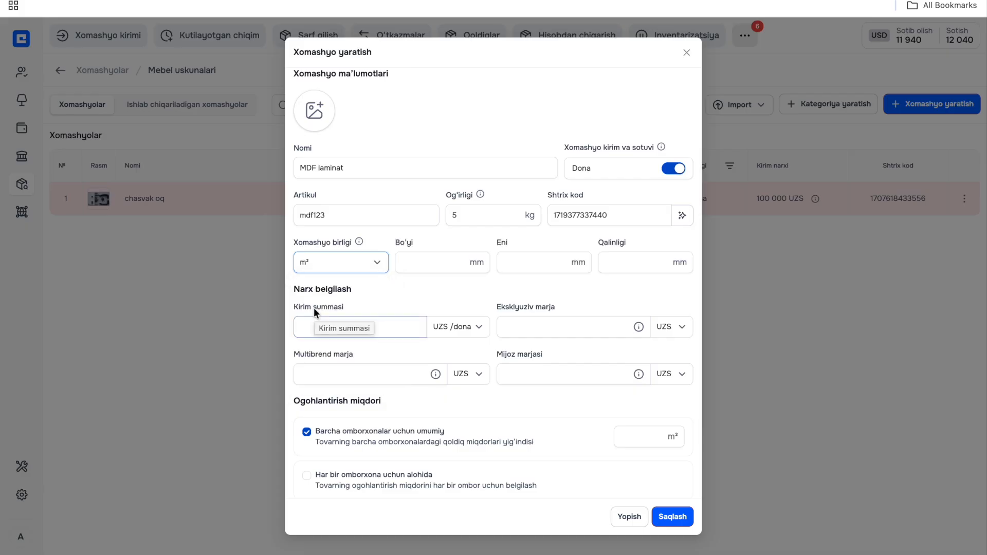
click(430, 261)
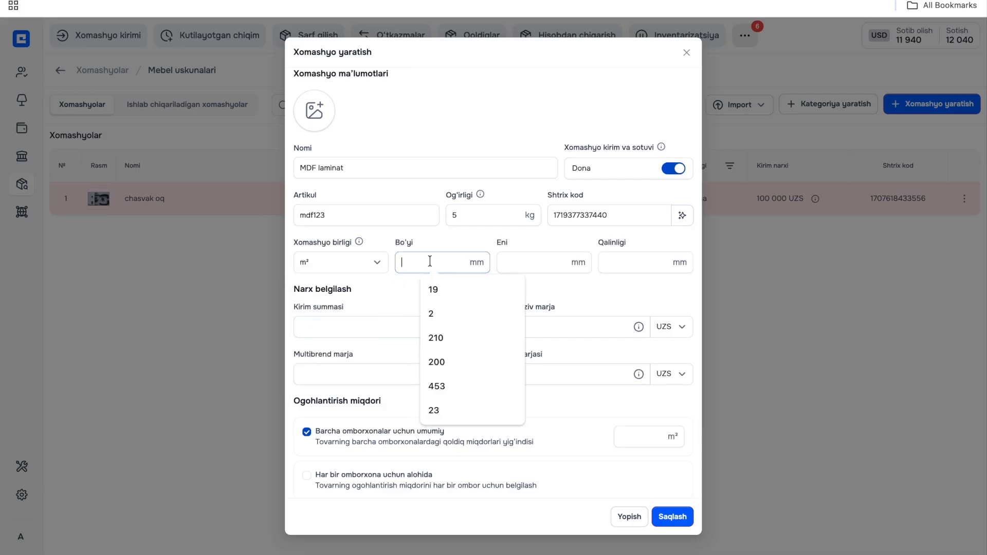
text(3600)
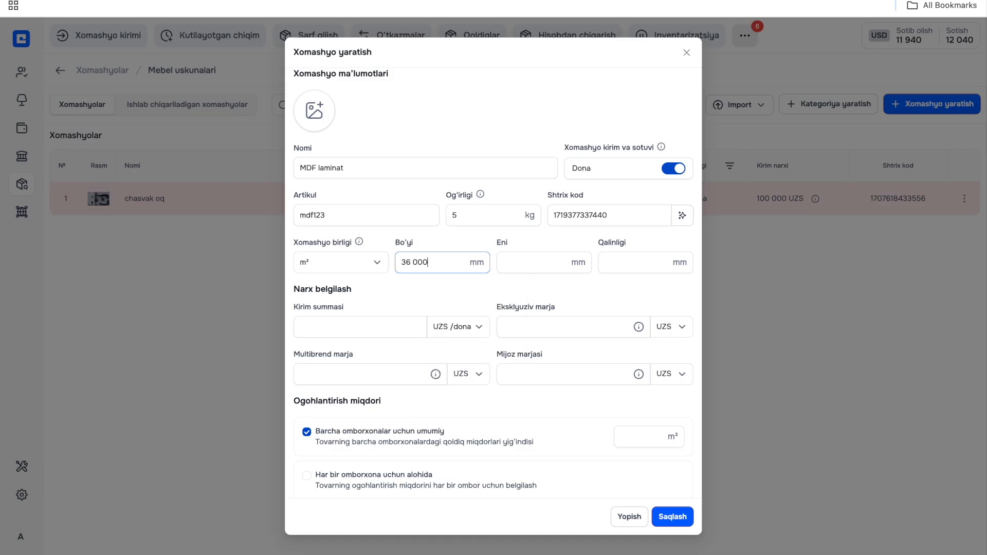
click(533, 259)
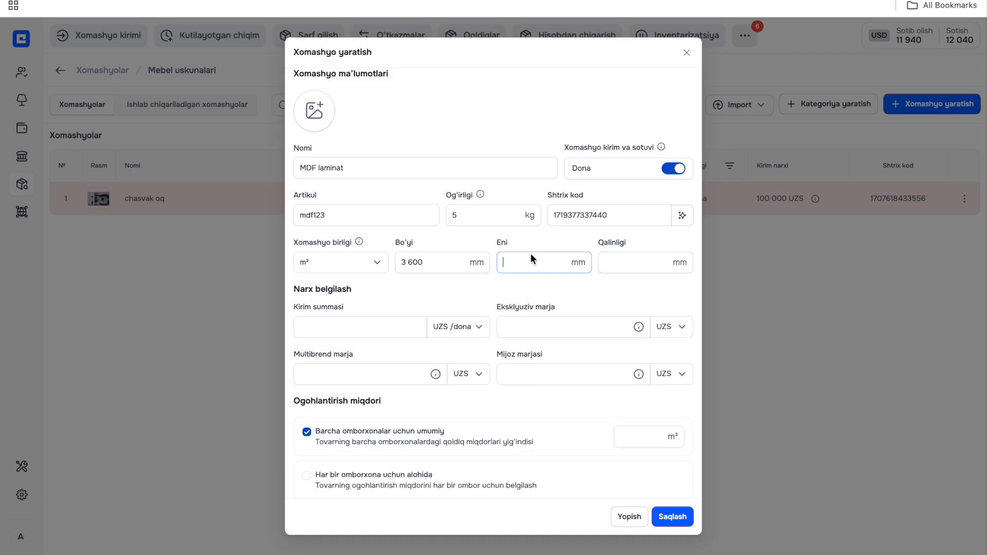
text(2 700)
click(621, 254)
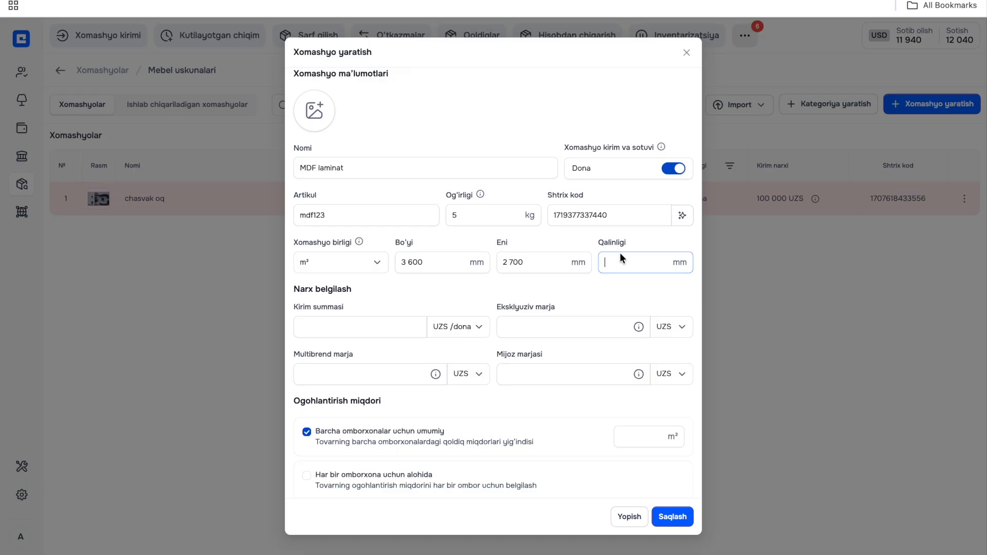
text(30)
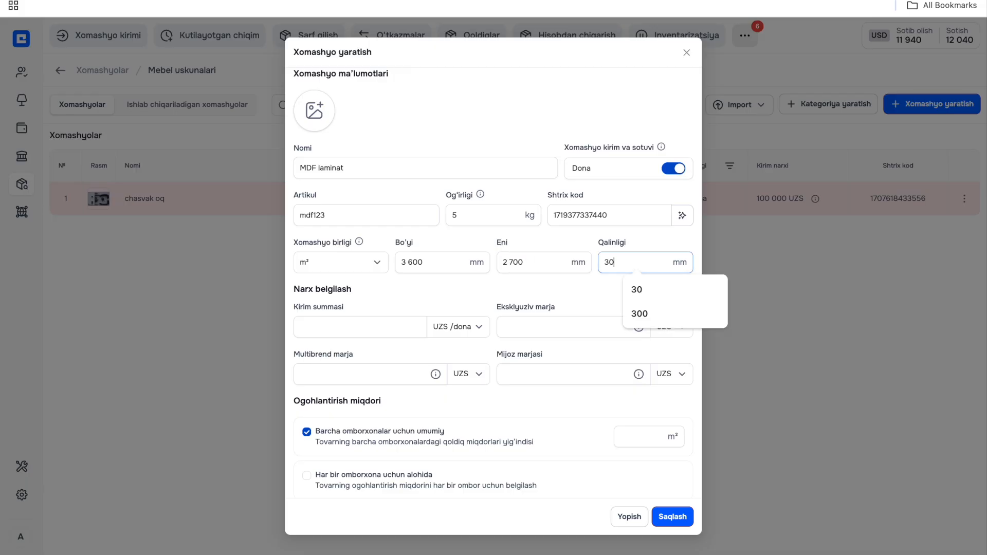
click(551, 232)
- Set the purchase price (Kirim summasi) to 500 000 UZS per dona and the exclusive margin to 200 000 UZS
click(313, 332)
text(1)
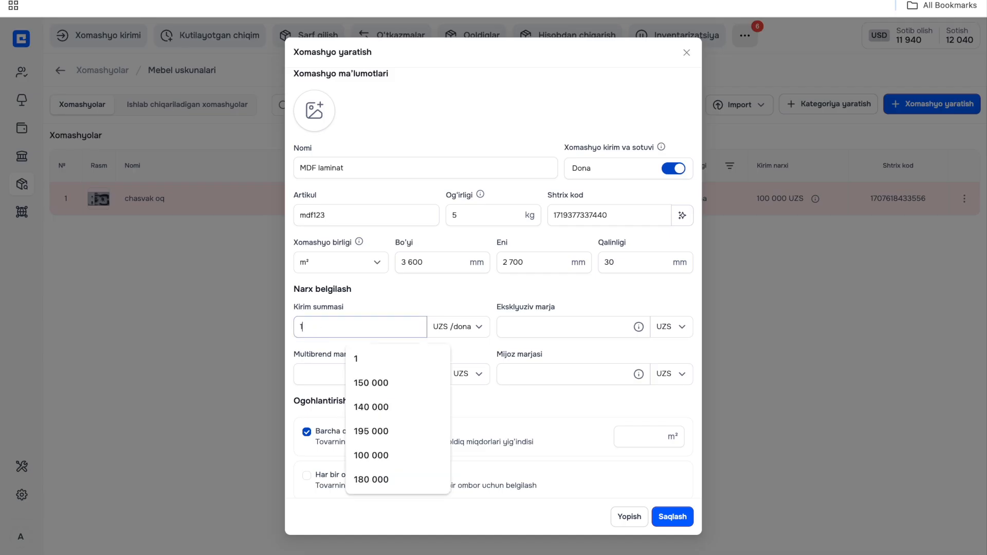
key(BackSpace)
text(500000)
click(562, 331)
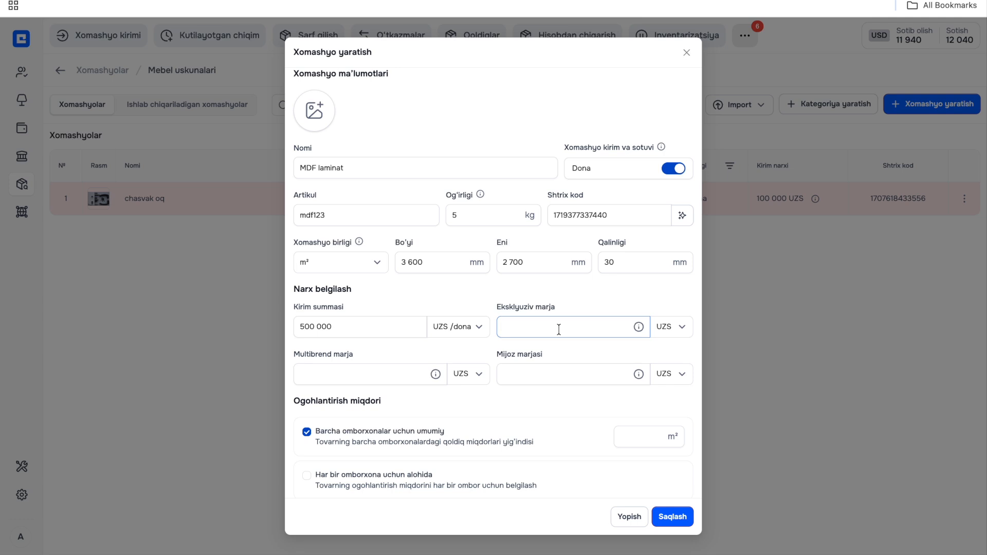
text(200000)
click(380, 371)
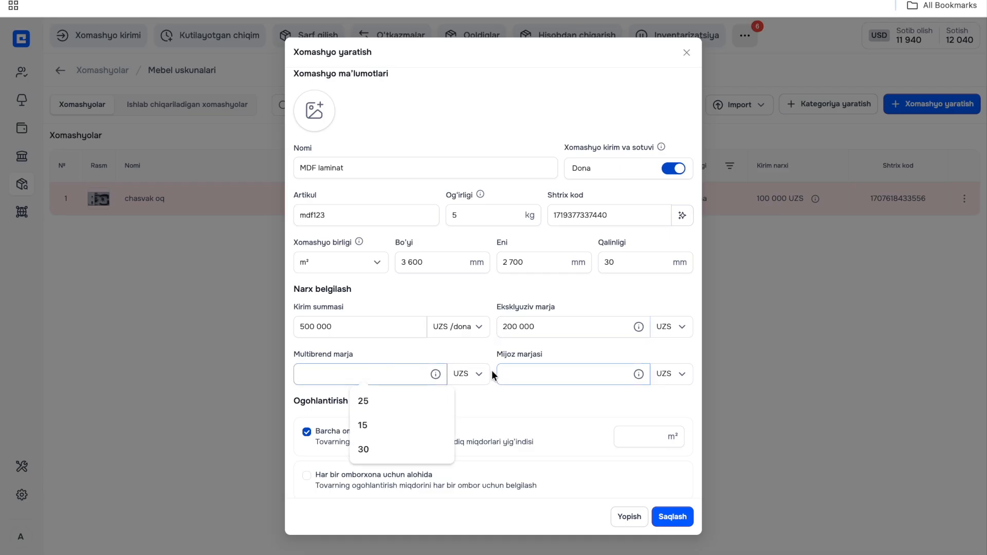
click(476, 375)
click(468, 429)
click(361, 370)
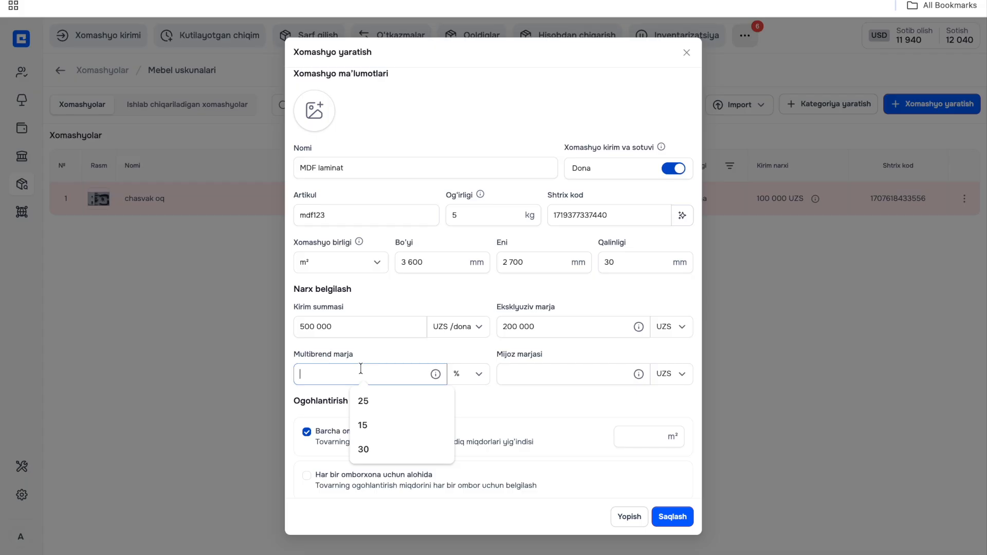
click(464, 375)
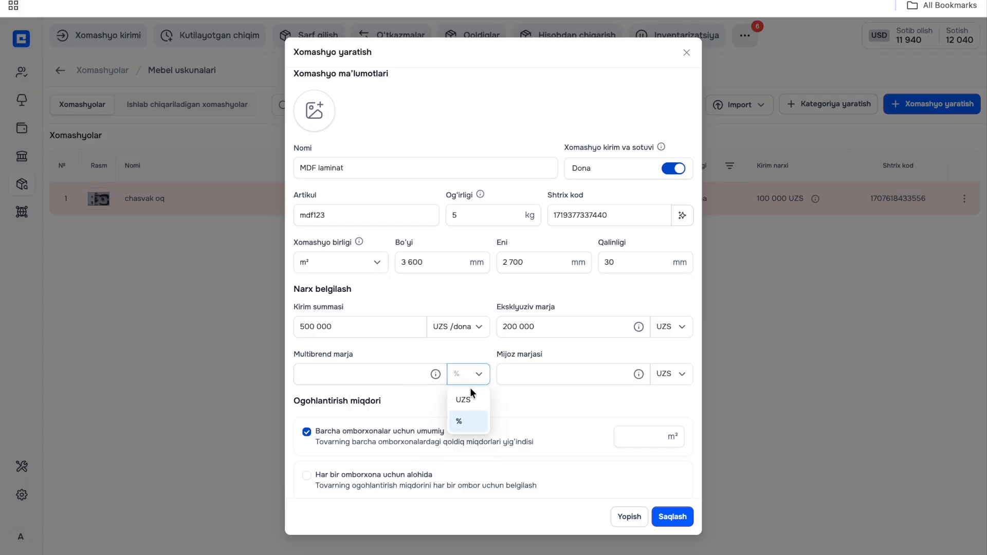
click(467, 401)
click(483, 354)
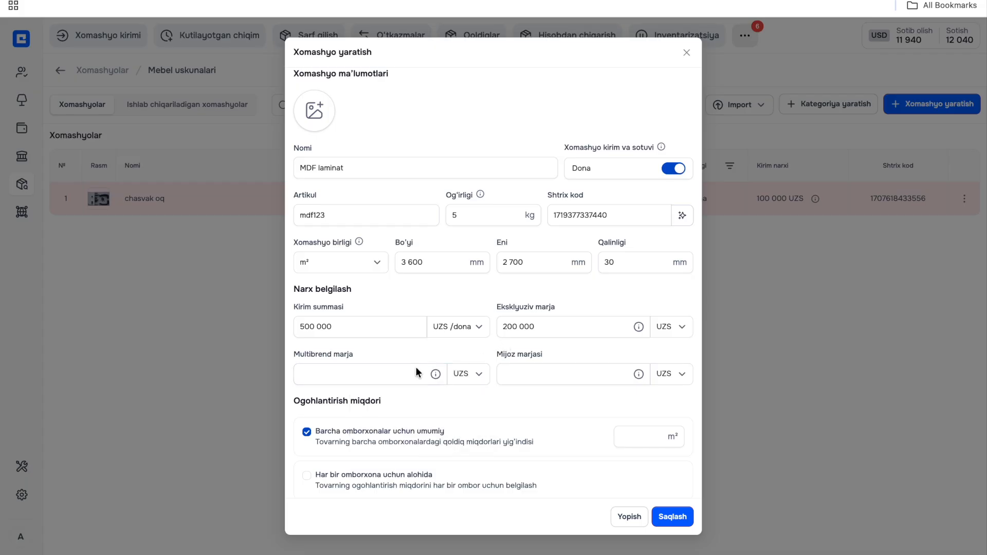
- Switch the multibrand margin (Multibrend marja) to percent and set it to 30
click(459, 388)
click(464, 424)
click(386, 373)
text(30)
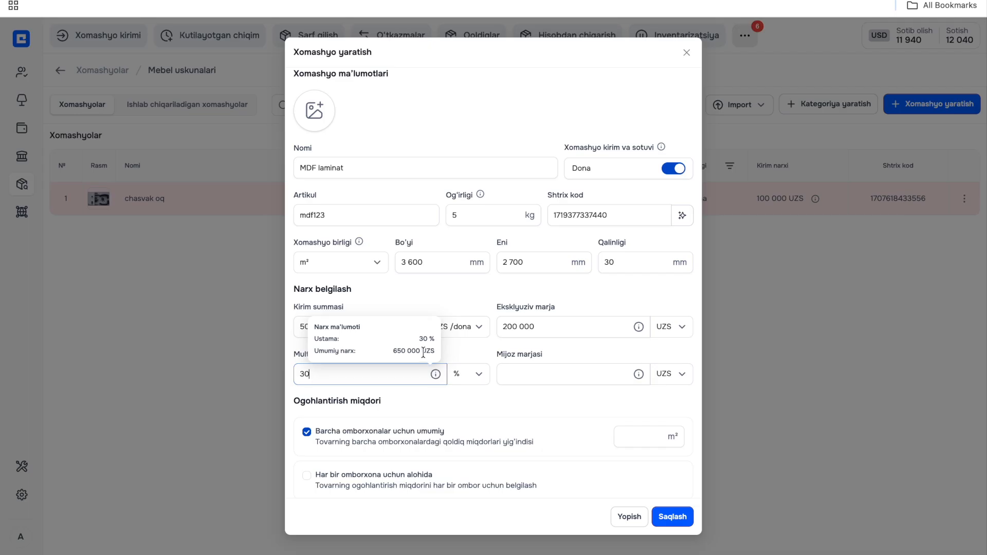
- Switch the MDF laminat customer margin (Mijoz marjasi) to percent, set it to 50, and check its price details
click(521, 371)
click(674, 375)
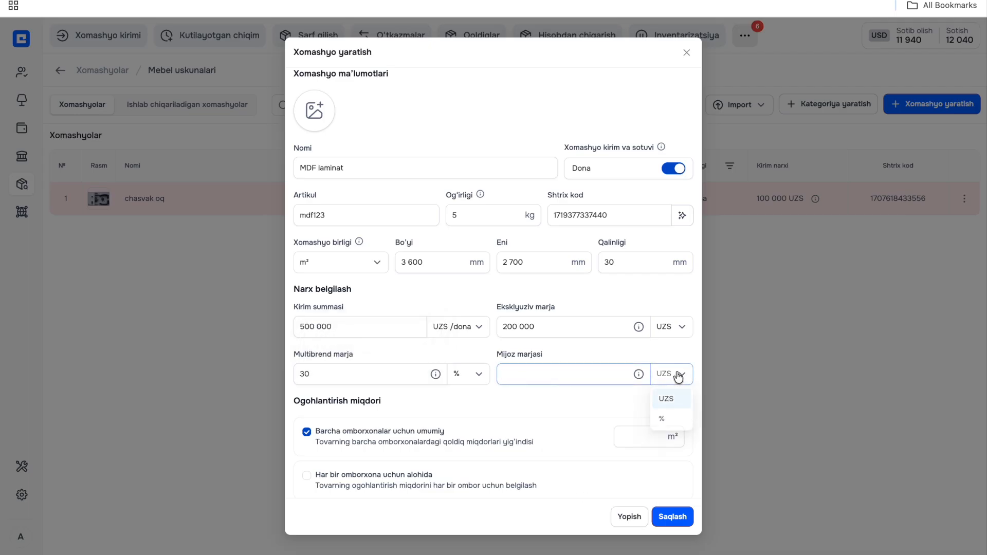
click(663, 420)
click(586, 374)
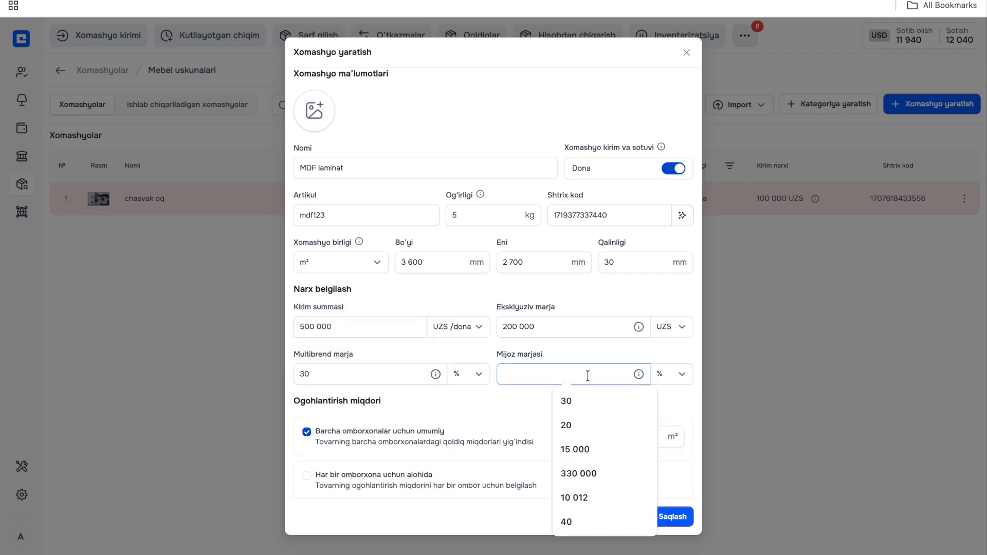
text(50)
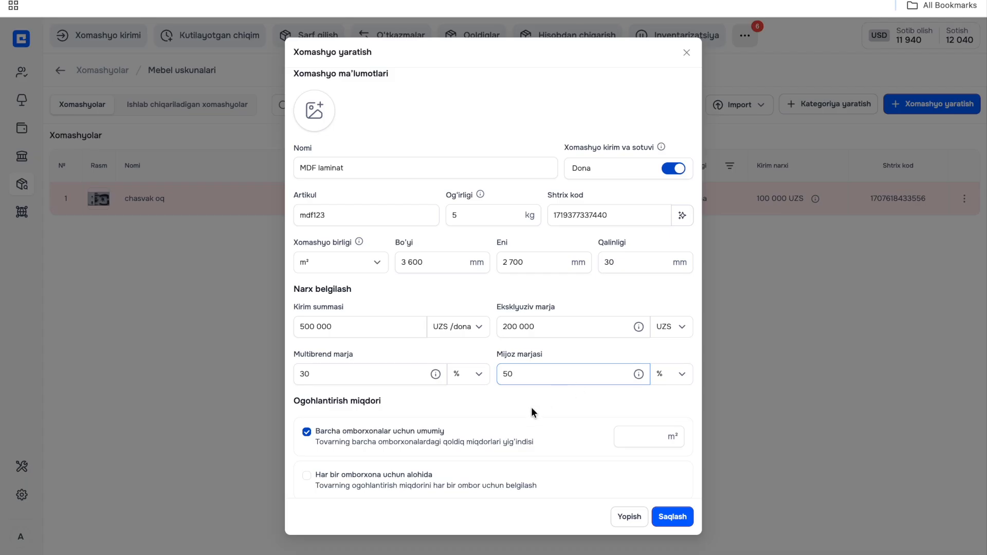
mouse_move(640, 376)
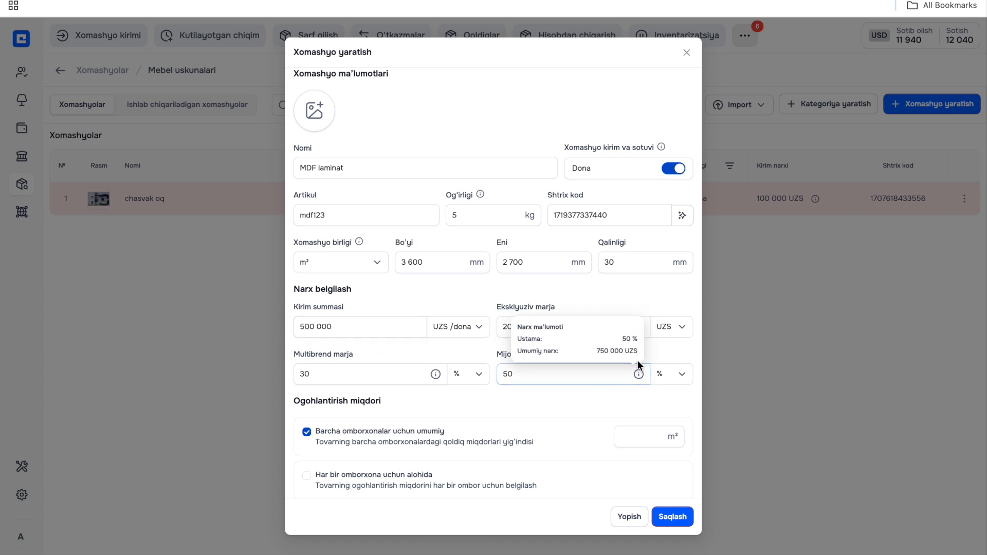
- Set the warning quantity common to all warehouses to 30 m² and enable VAT (QQS) for MDF laminat
scroll(535, 400, down, 2)
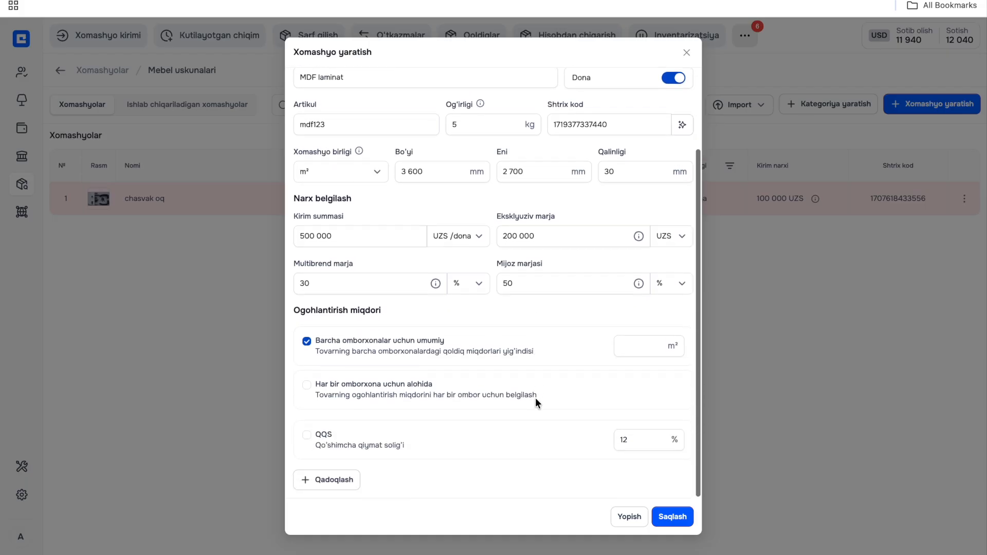
click(640, 349)
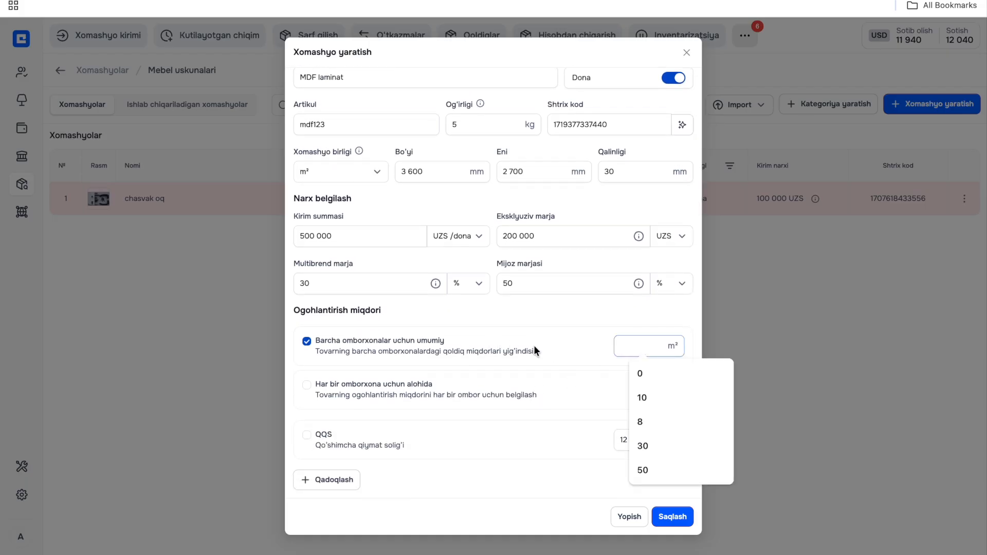
text(30)
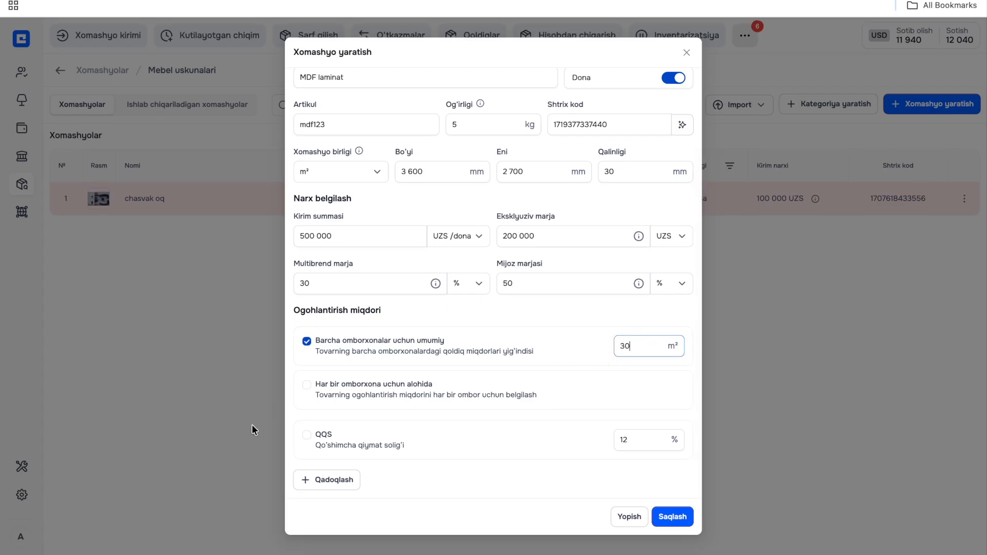
click(314, 435)
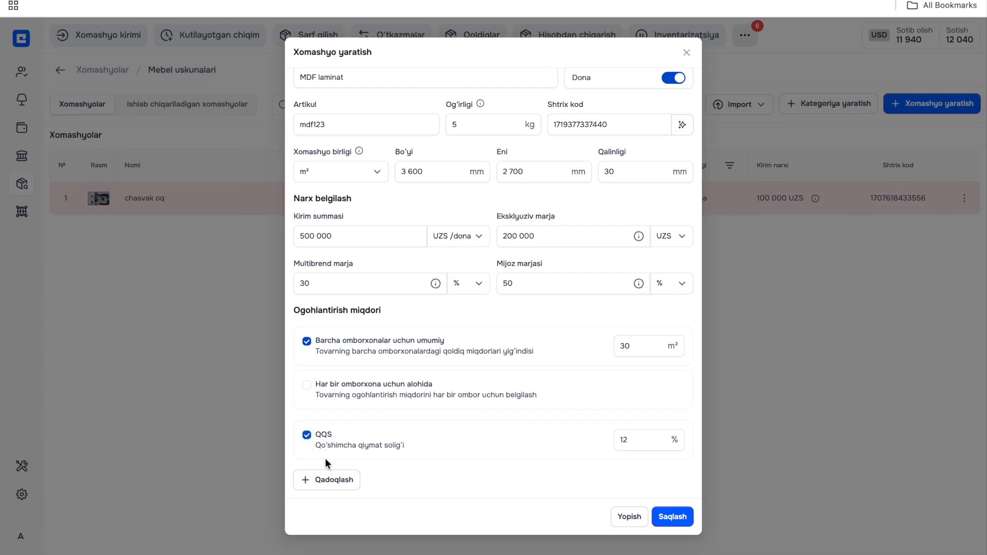
- Add packaging "labo" with a quantity of 20 dona and save the MDF laminat raw material
click(317, 481)
scroll(332, 424, down, 1)
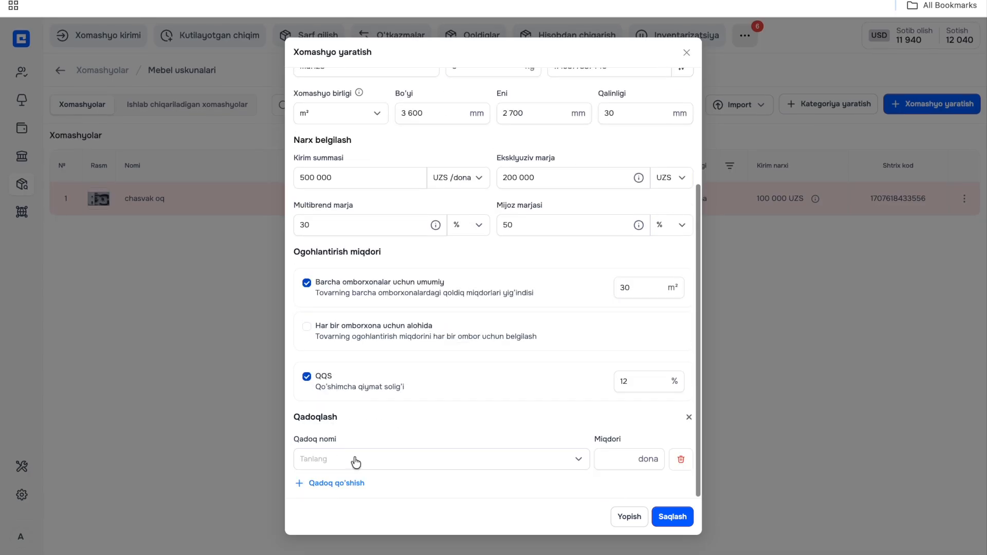
click(352, 463)
scroll(331, 425, down, 1)
click(328, 425)
click(627, 459)
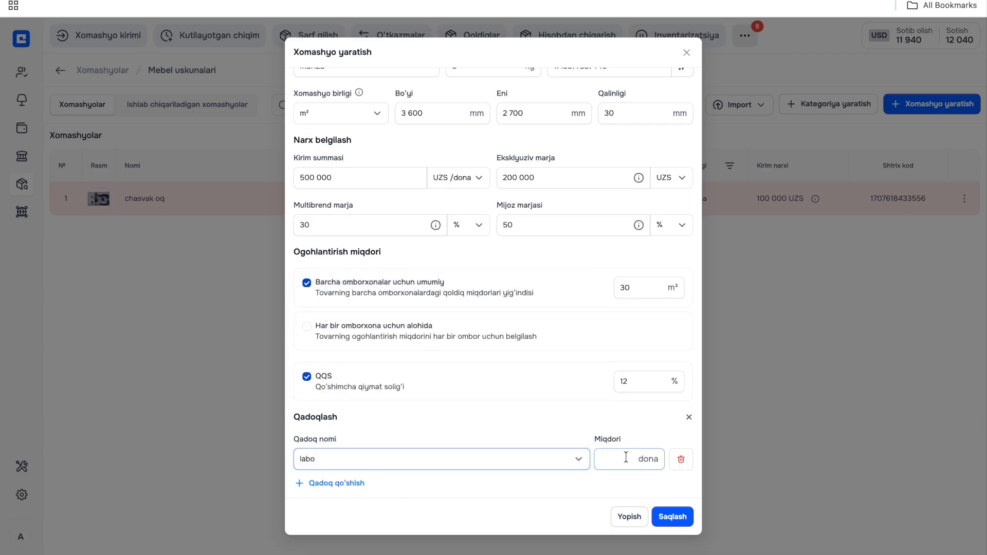
text(20)
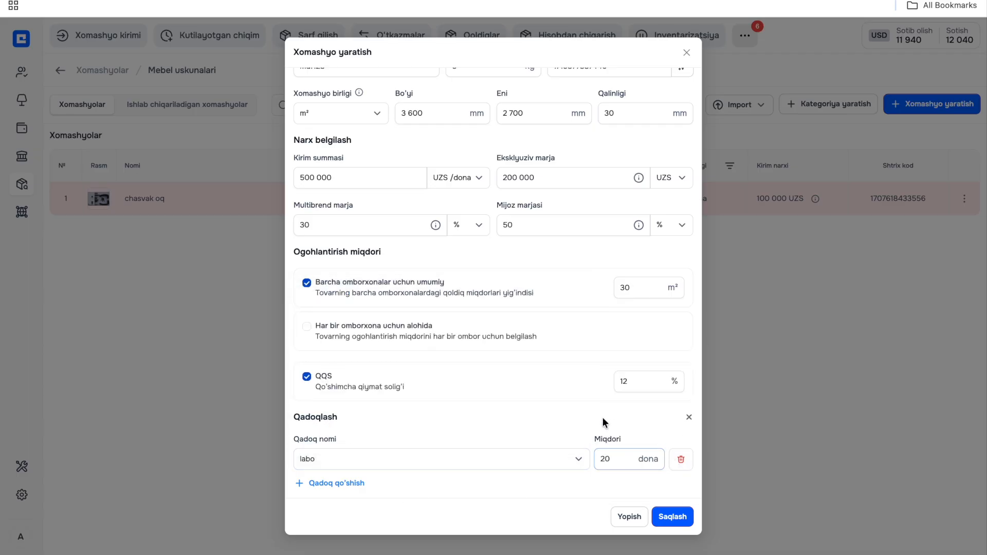
click(399, 461)
click(674, 516)
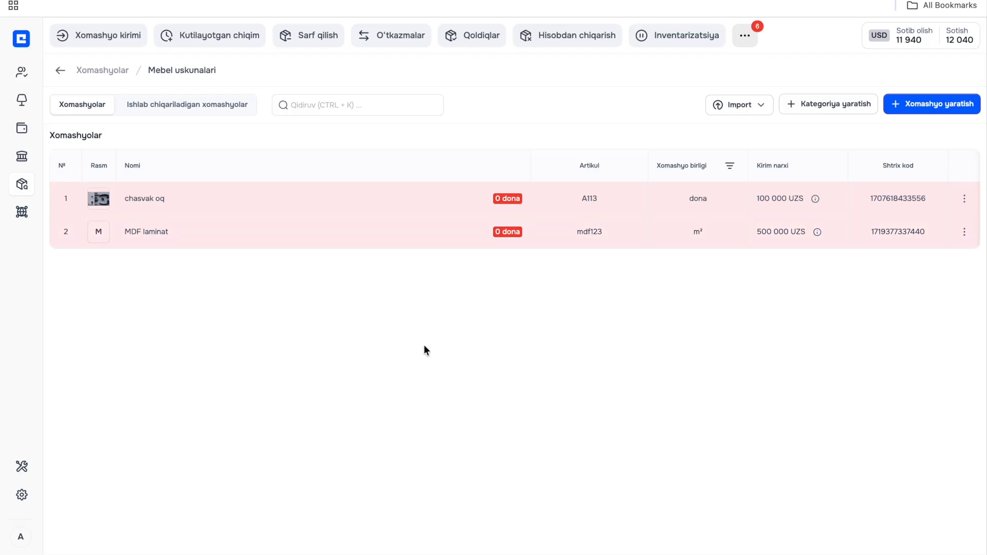
- Download the raw material import template for the litr unit and look over its columns in Google Sheets
click(749, 105)
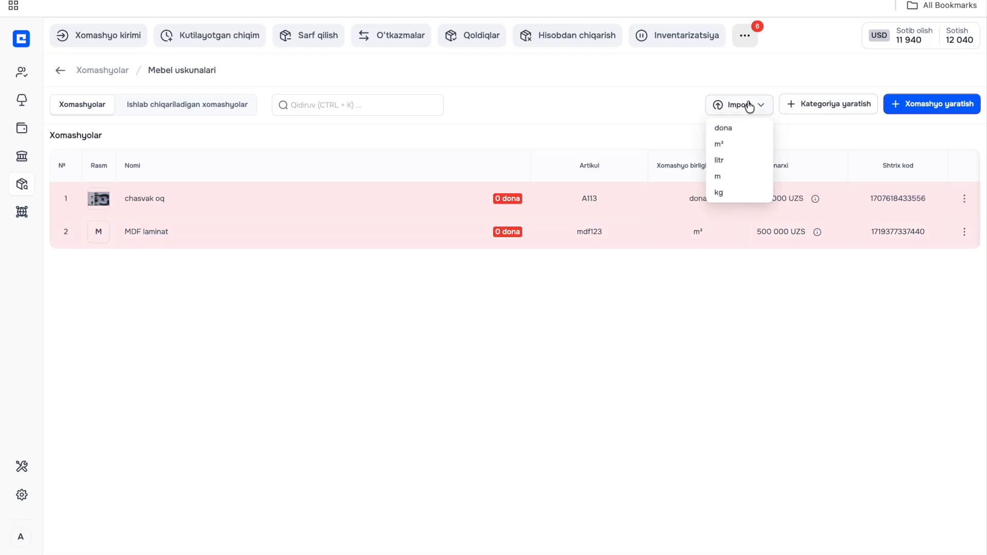
click(736, 163)
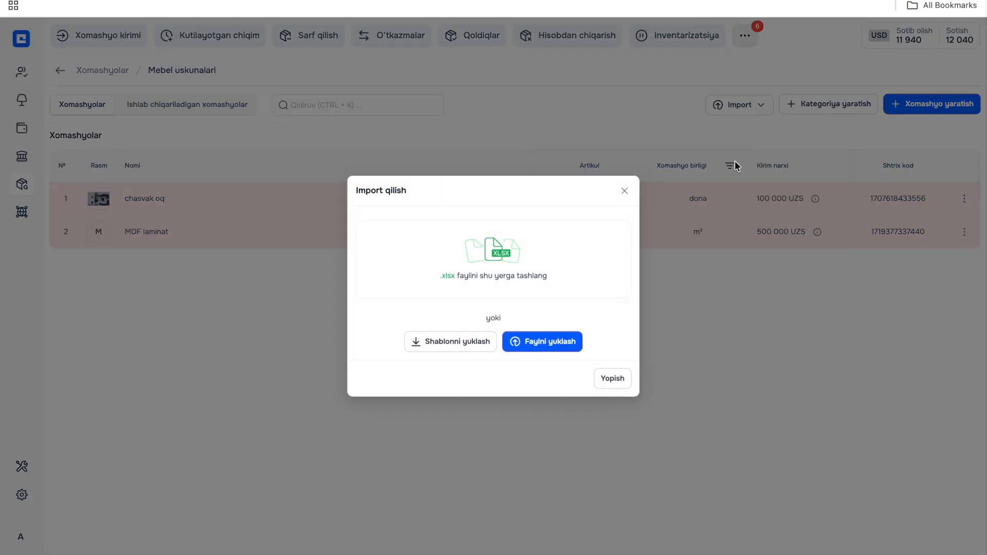
click(455, 343)
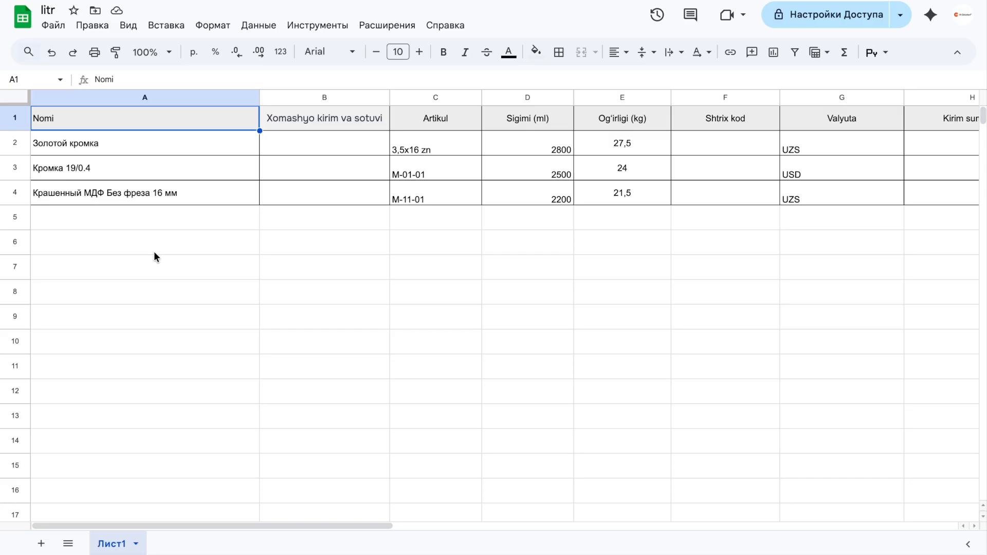
scroll(199, 249, right, 10)
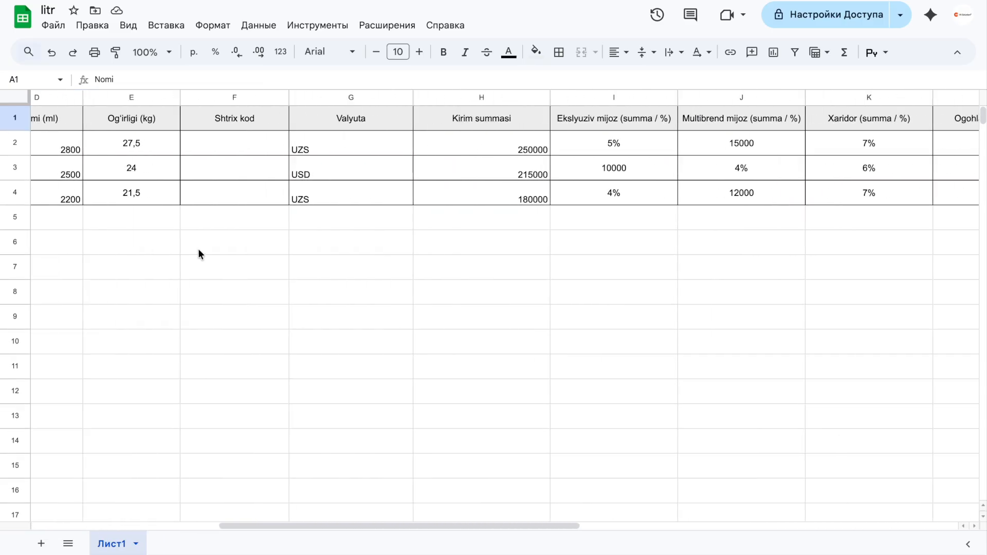
scroll(198, 248, right, 6)
scroll(198, 248, left, 15)
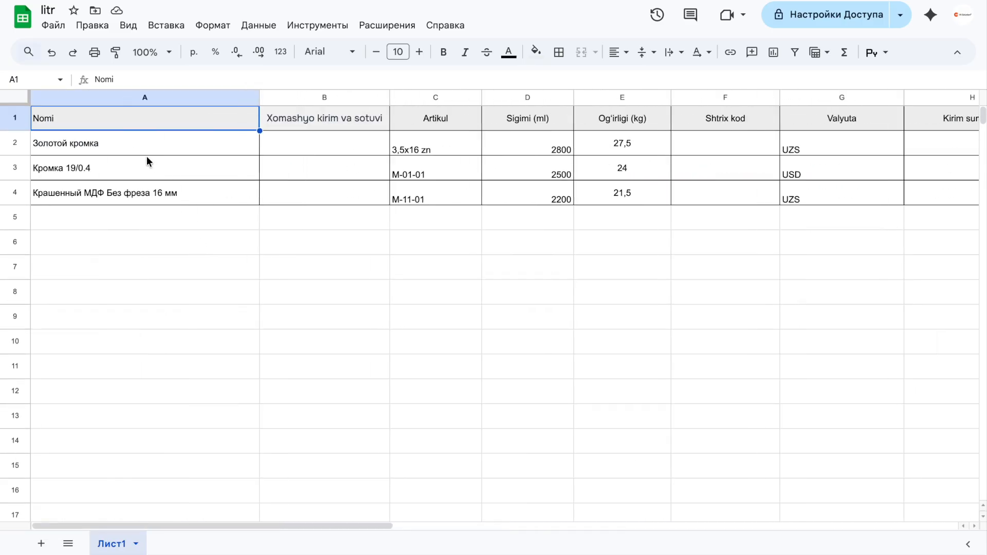
- Replace the three sample names in the Nomi column with "kley 5l", "kley 7l" and "akfiks 4l"
click(124, 141)
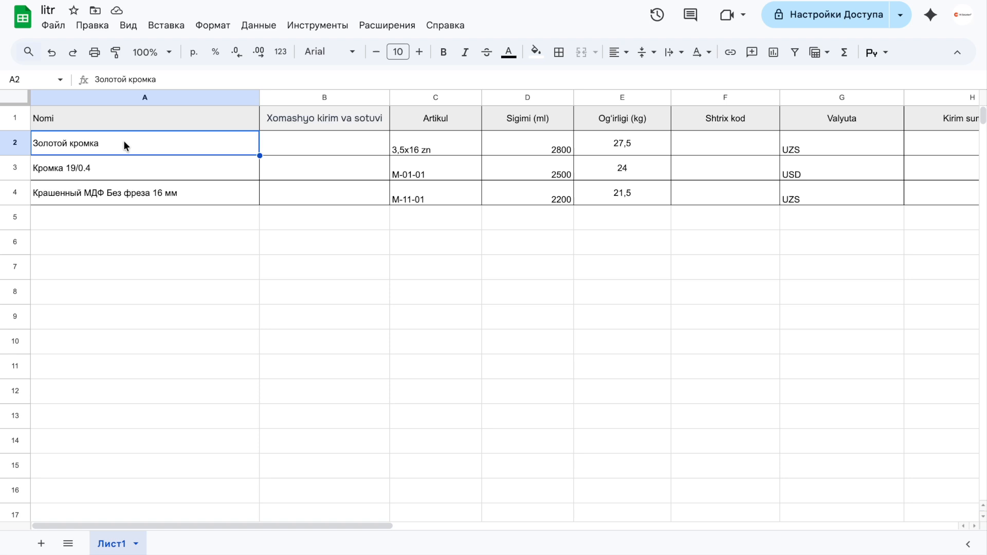
text(kley )
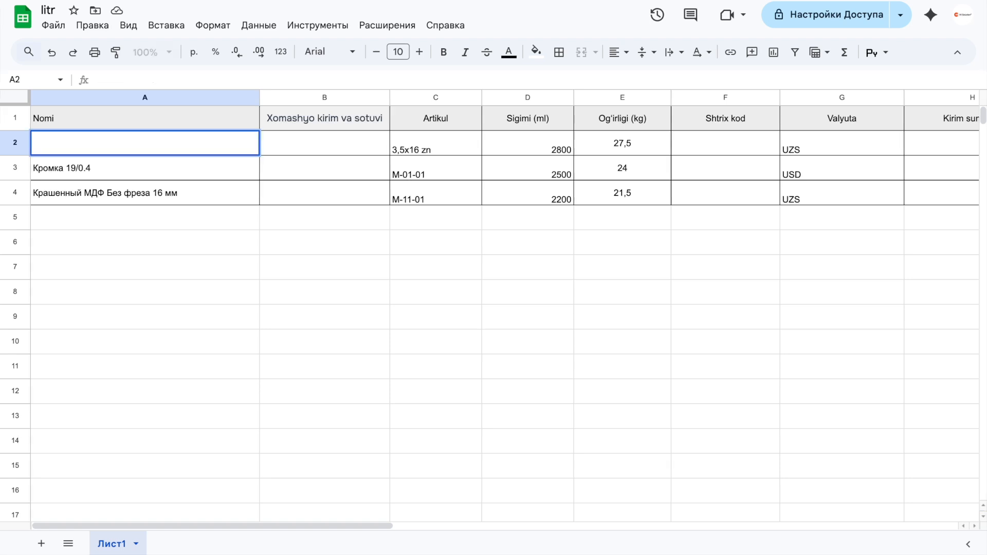
text(5l)
key(Return)
text(kley )
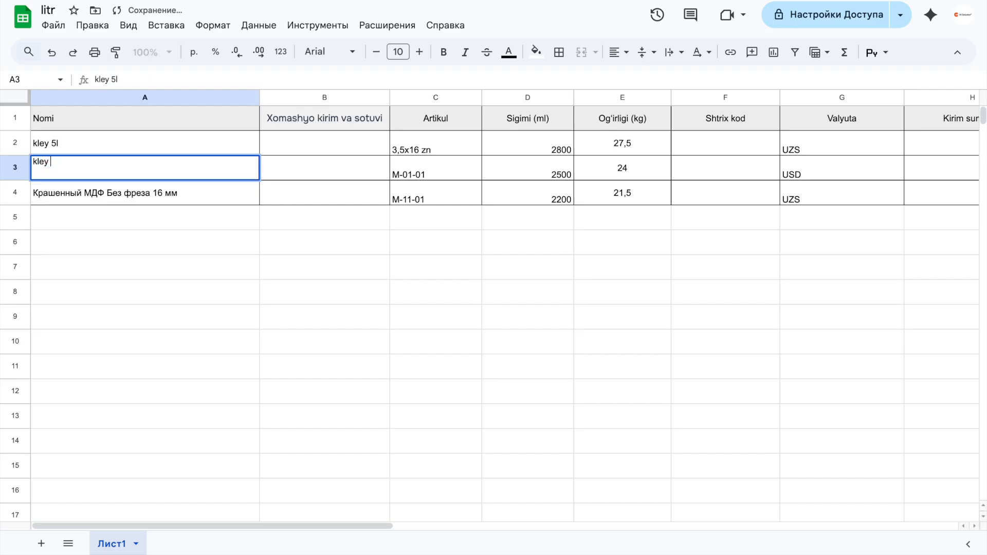
text(7l)
key(Return)
text(akfi)
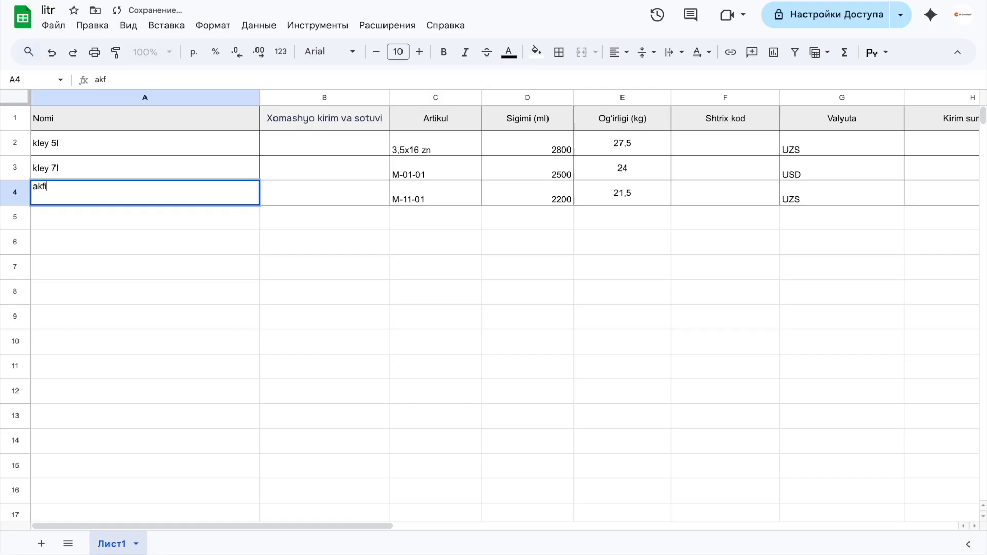
text(ks 4l)
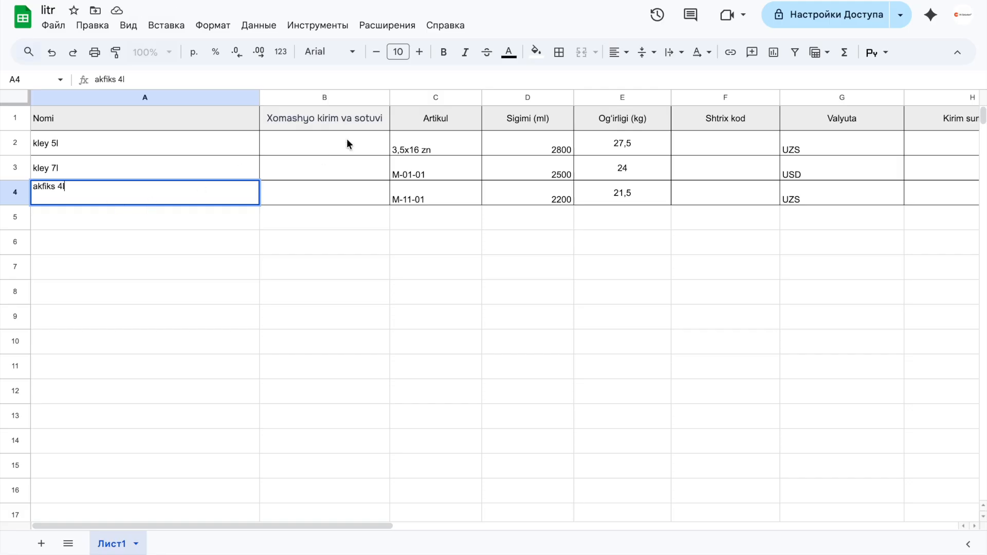
scroll(346, 137, right, 1)
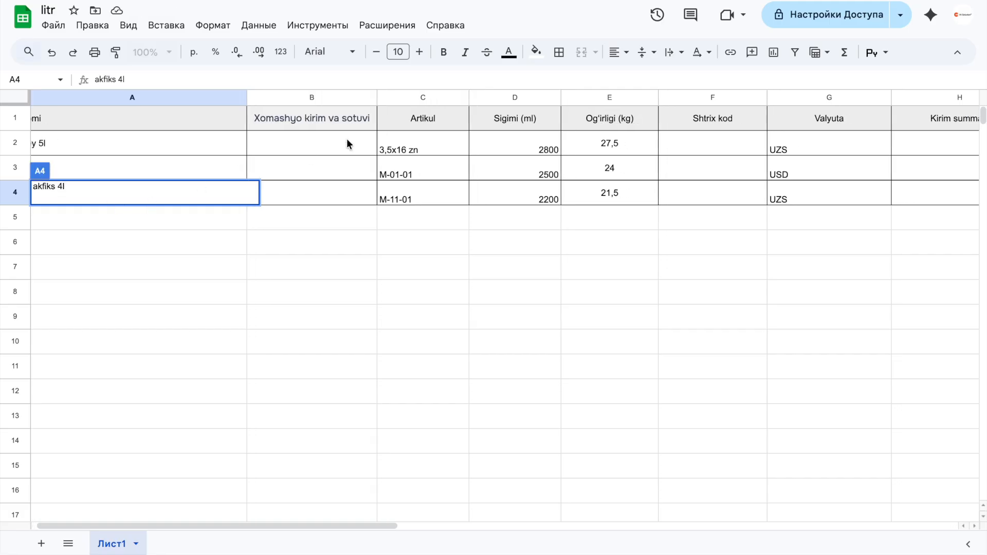
click(331, 219)
- Set the capacity (Sigimi, ml) to 5000 for kley 5l, 7000 for kley 7l and 4000 for akfiks 4l
scroll(325, 224, right, 2)
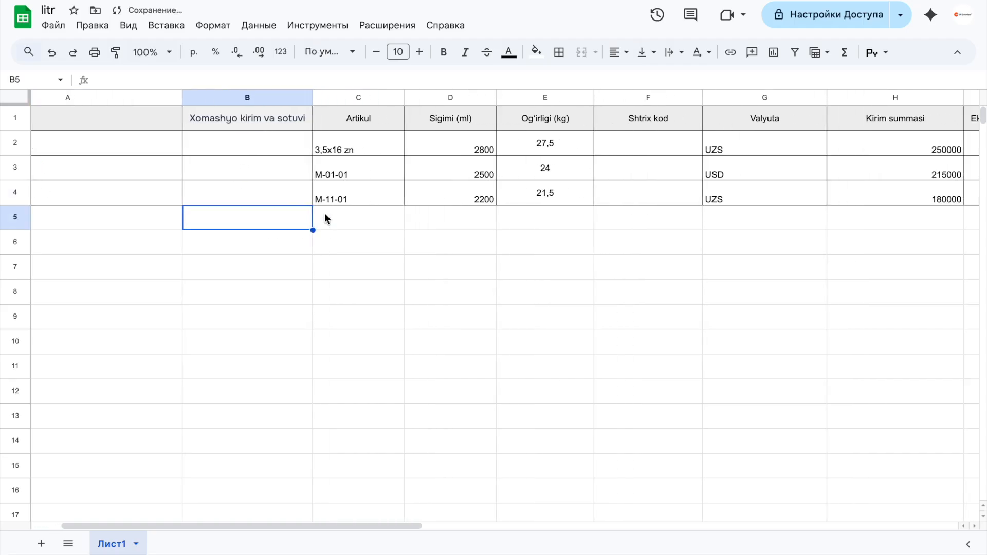
scroll(360, 230, right, 3)
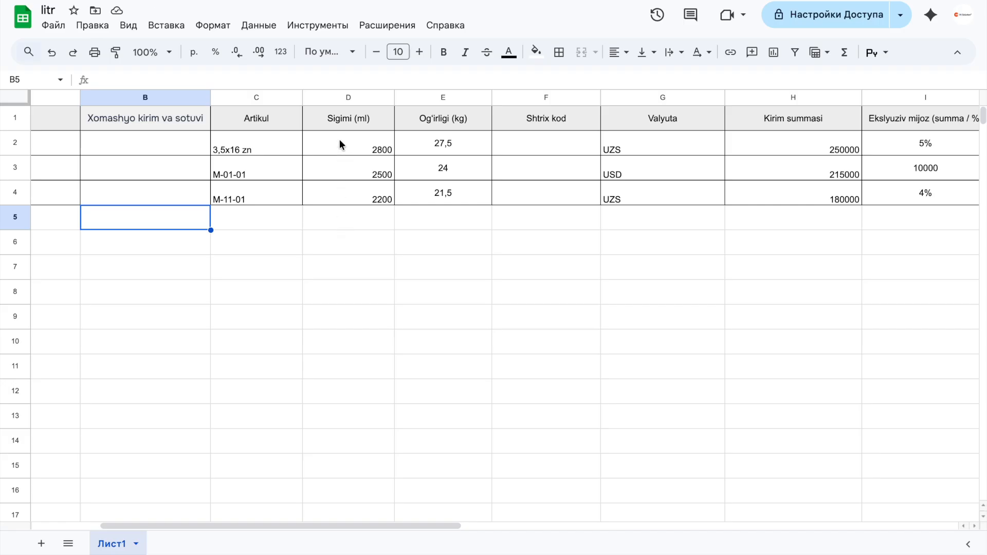
scroll(339, 140, left, 5)
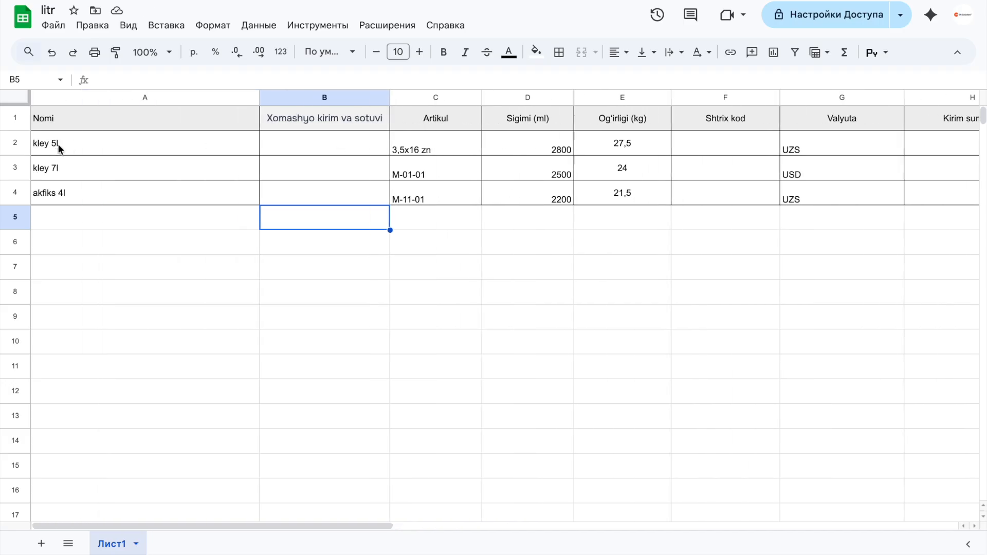
scroll(70, 143, right, 4)
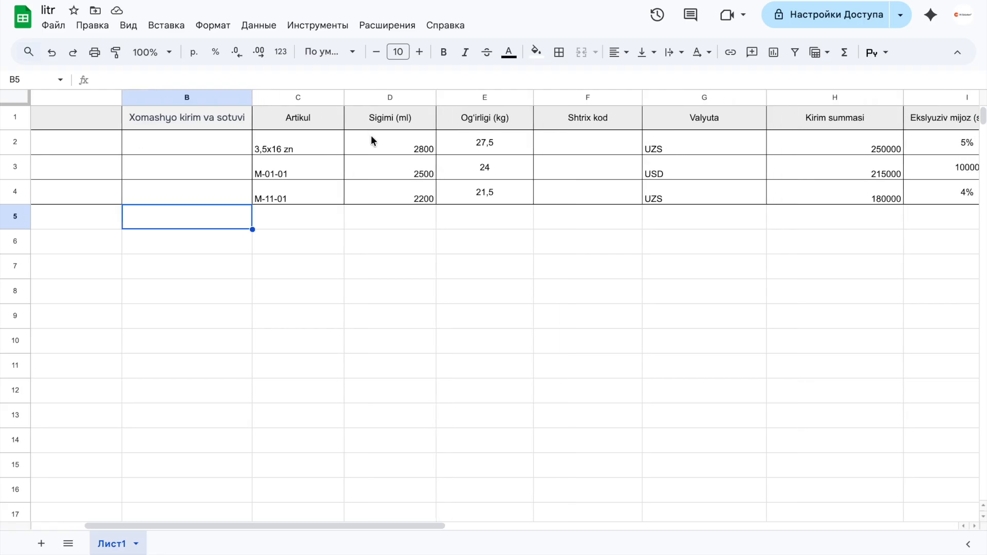
click(372, 135)
key(BackSpace)
text(5000)
scroll(424, 173, left, 4)
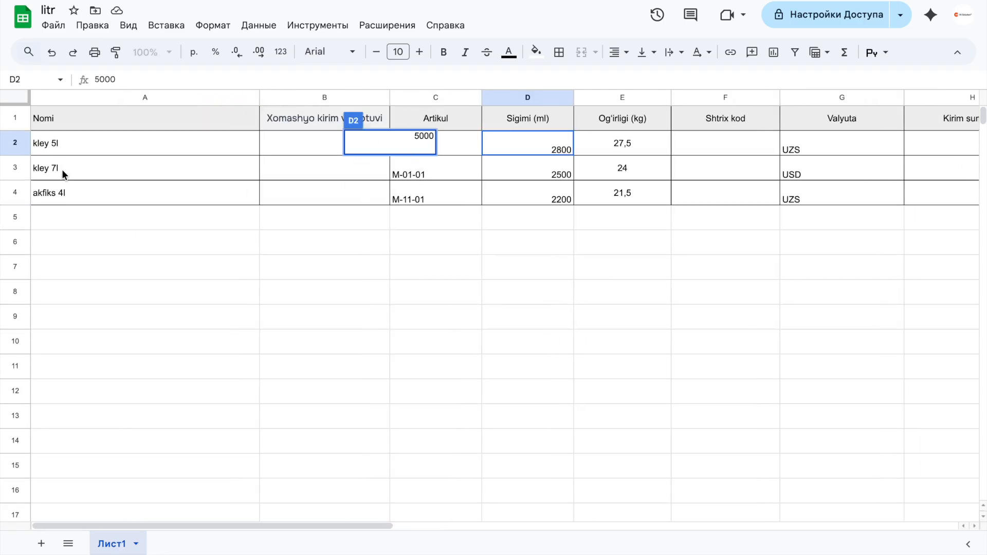
click(535, 171)
key(BackSpace)
text(7000)
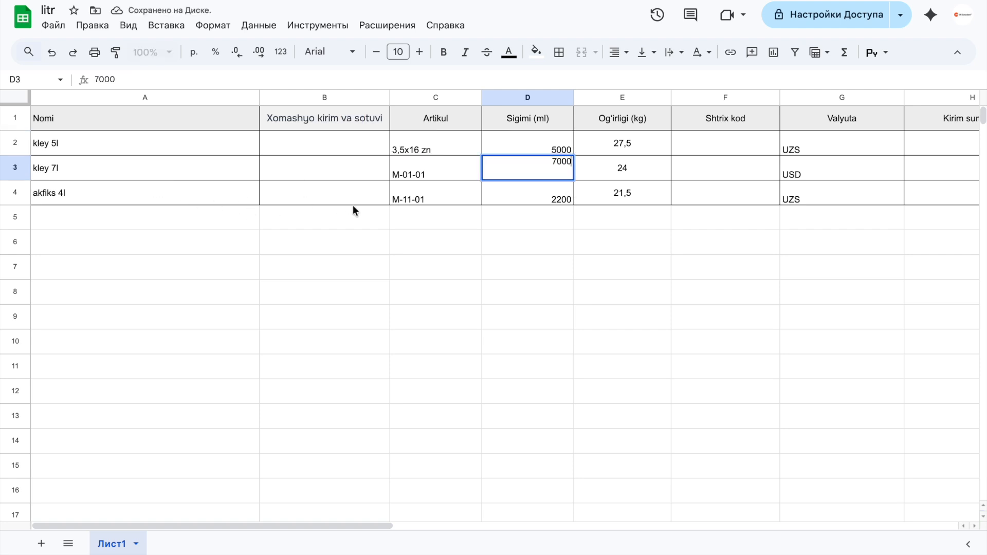
click(539, 190)
key(BackSpace)
text(4000)
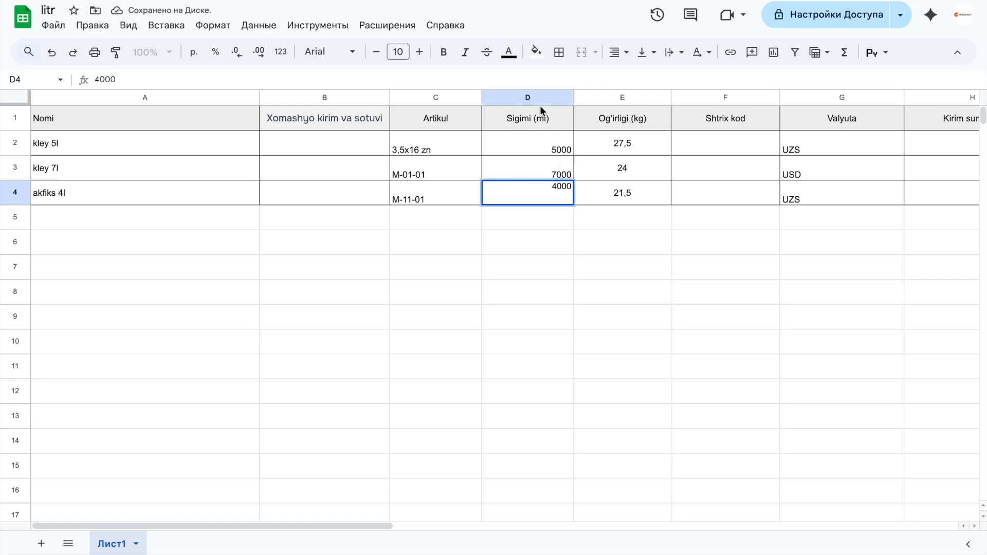
click(581, 141)
- Set the purchase prices (Kirim summasi) of the three materials to 100000, 200000 and 250000 in row order
scroll(582, 141, right, 5)
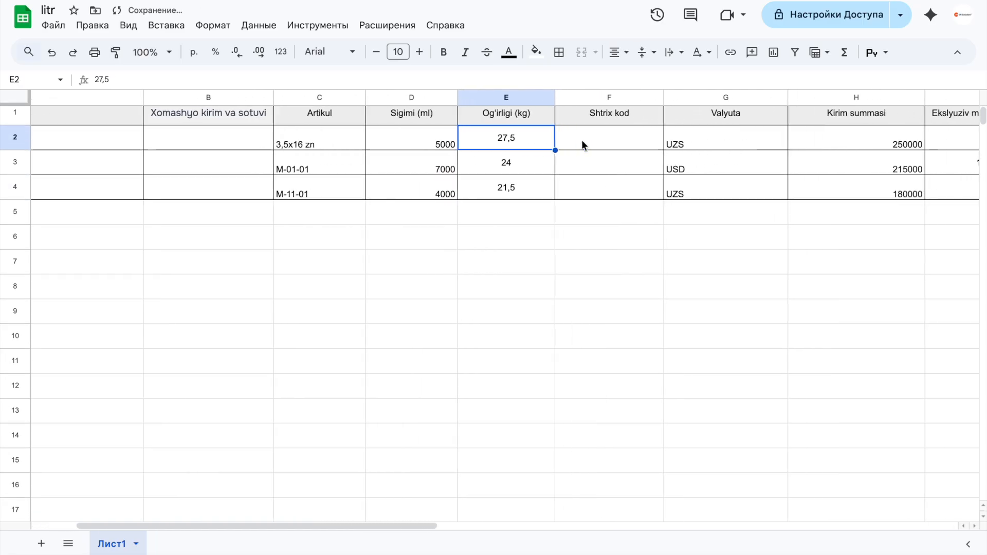
scroll(581, 139, right, 8)
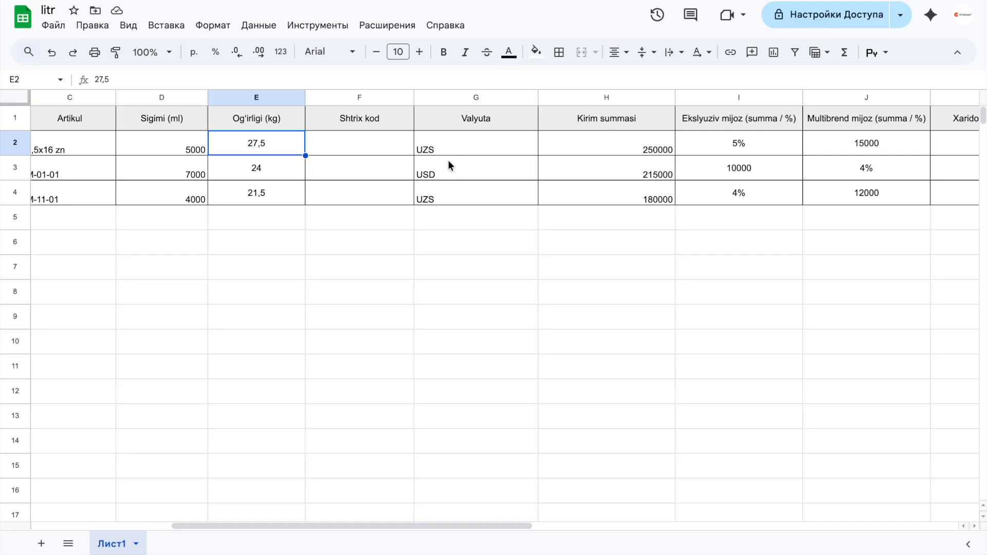
scroll(464, 165, right, 5)
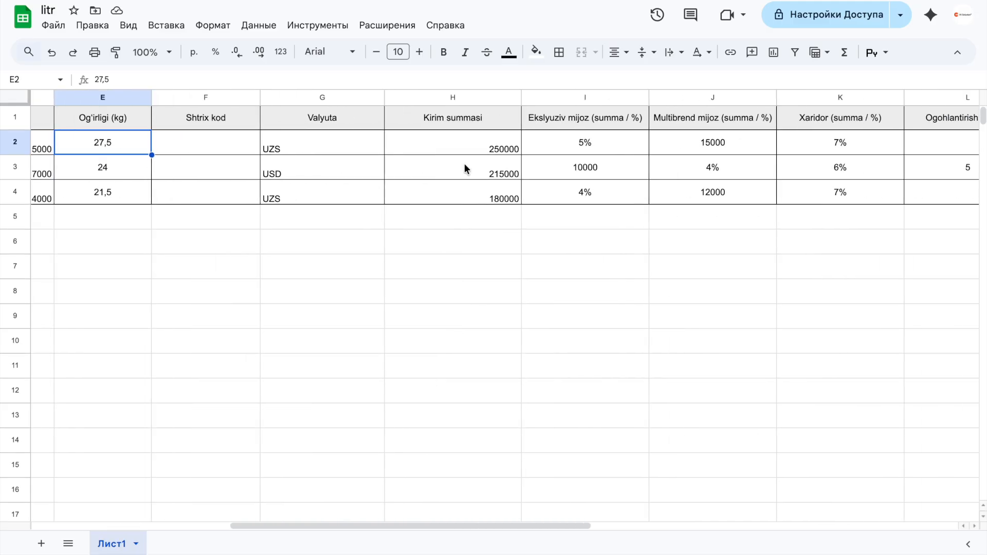
click(447, 138)
text(100000)
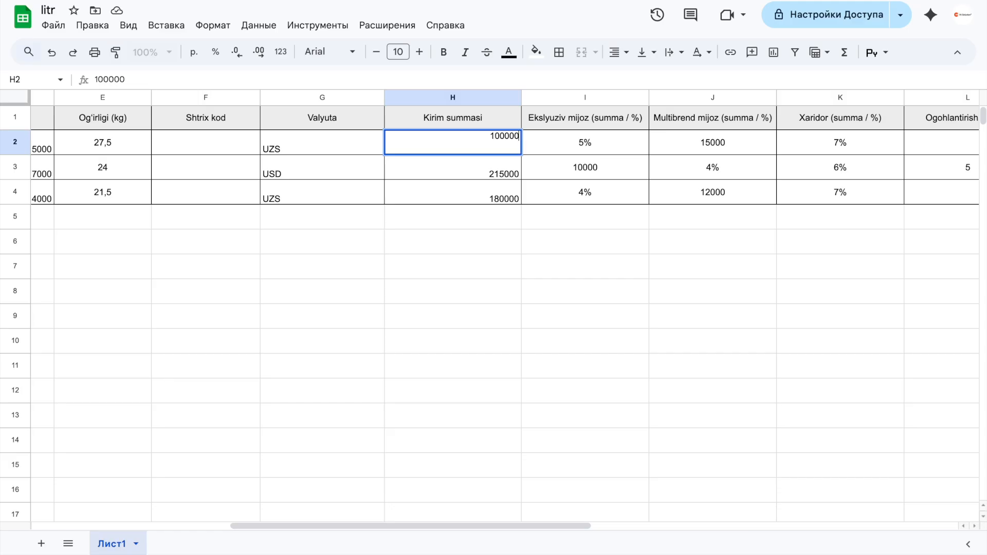
key(Return)
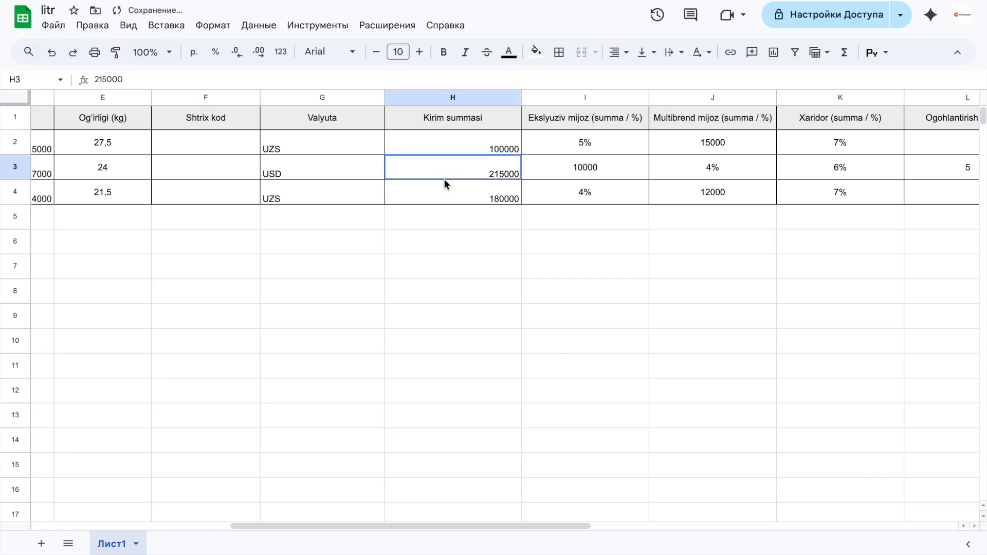
text(200000)
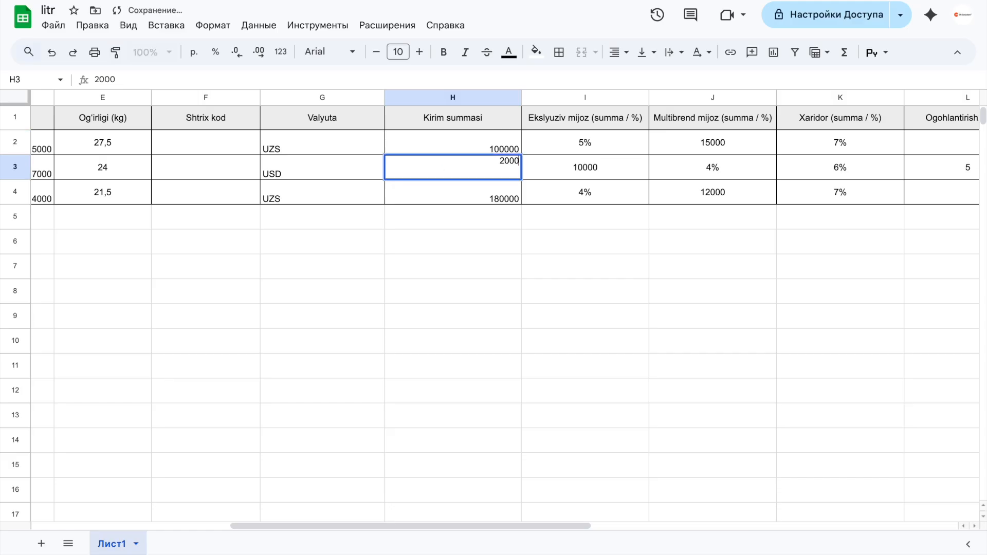
click(441, 196)
text(250000)
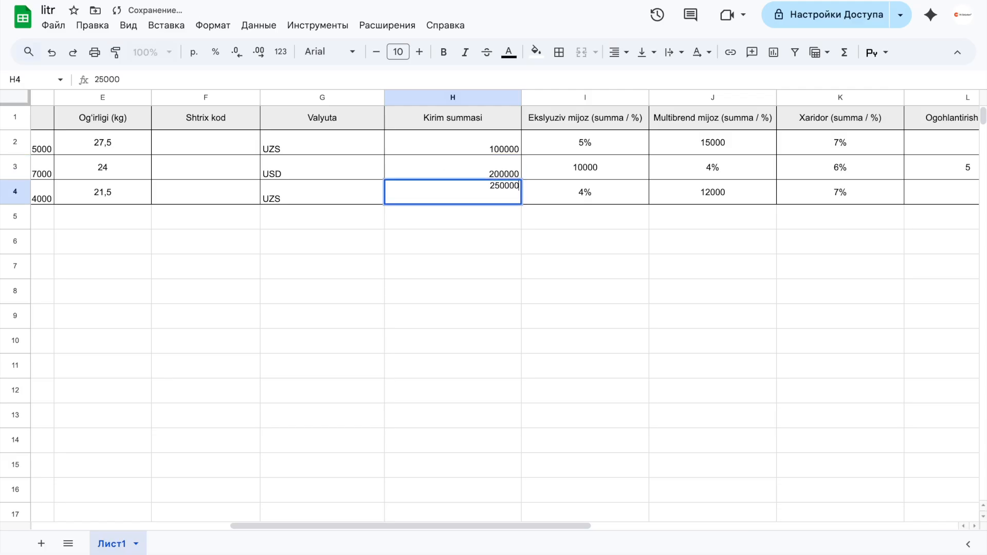
- Set the Ekslyuziv mijoz prices to 10% for kley 5l, 20000 for kley 7l and 12% for akfiks 4l
click(591, 133)
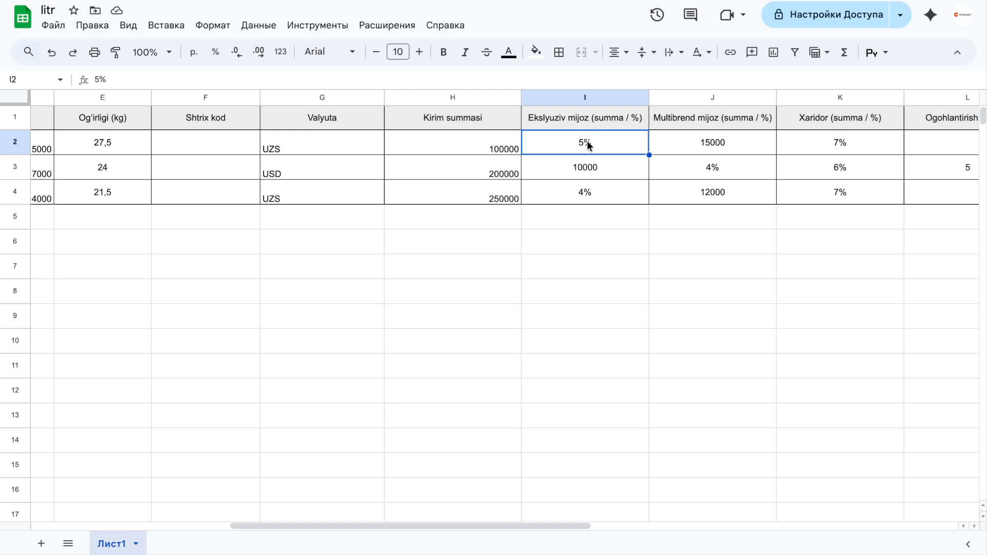
text(10)
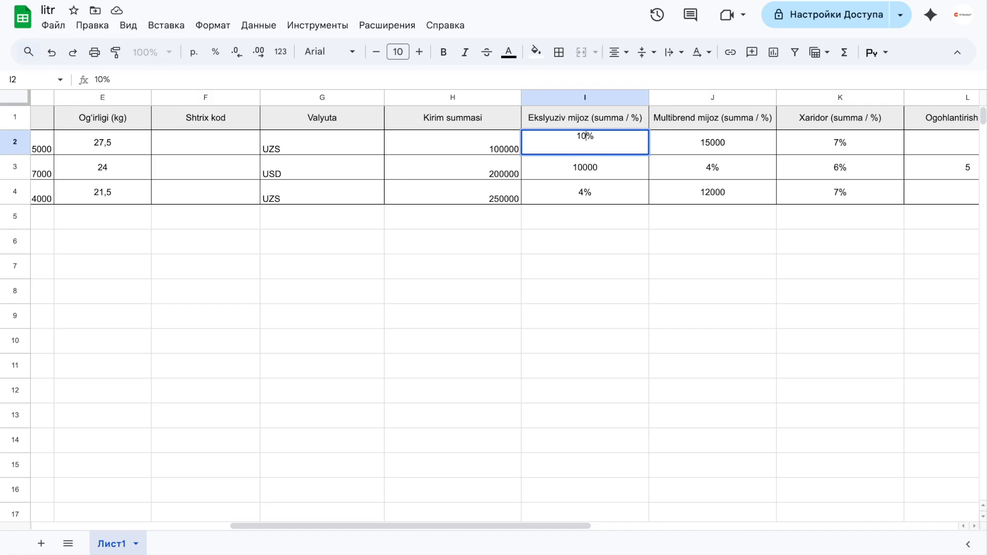
click(594, 168)
text(20)
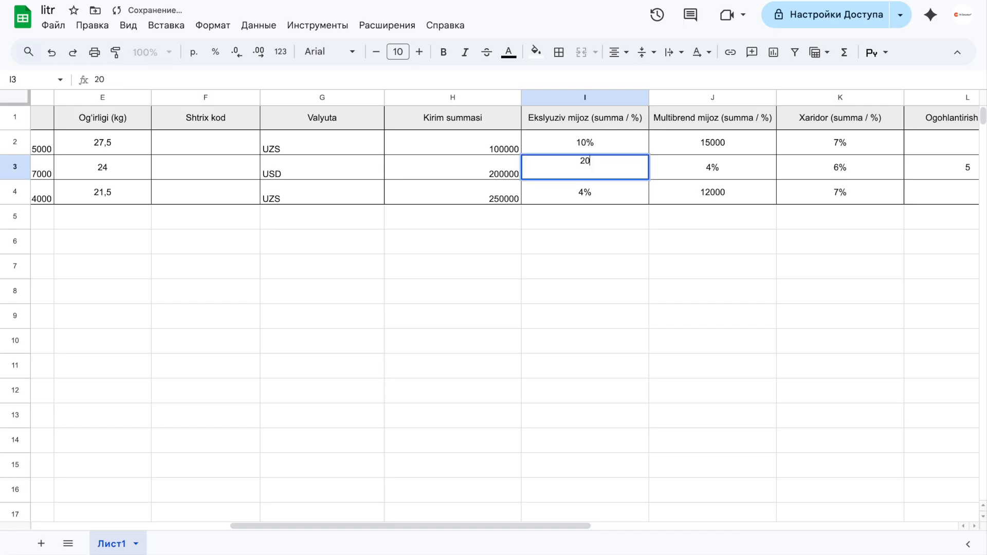
text(000)
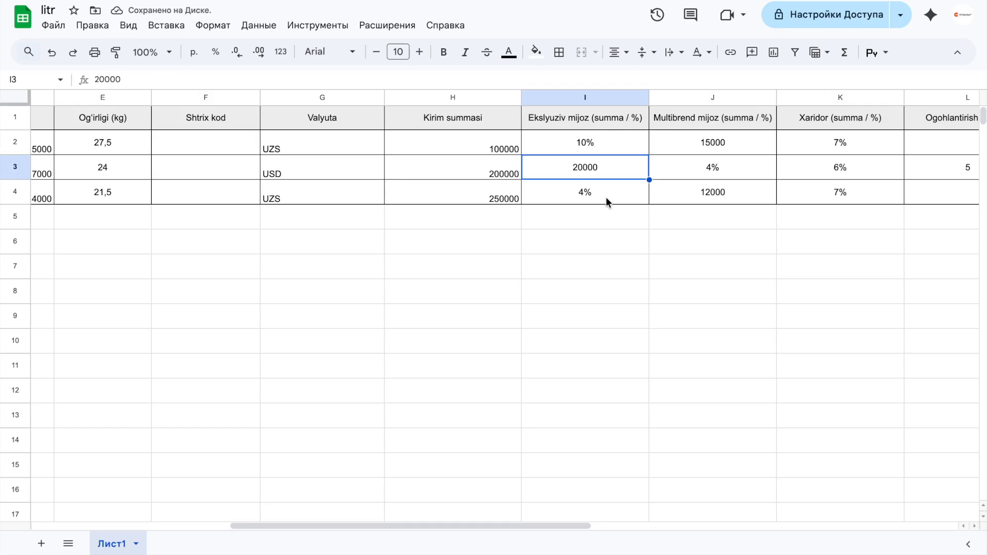
click(605, 197)
text(12)
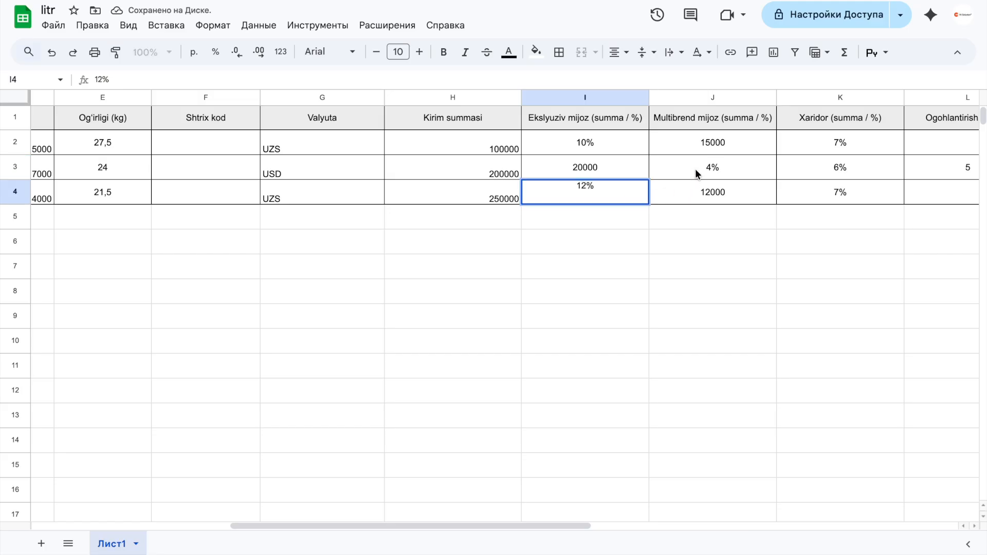
- Enter a warning quantity (Ogohlantirish miqdori) of 4 for kley 5l and for akfiks 4l
click(720, 140)
scroll(720, 140, right, 3)
scroll(720, 140, right, 2)
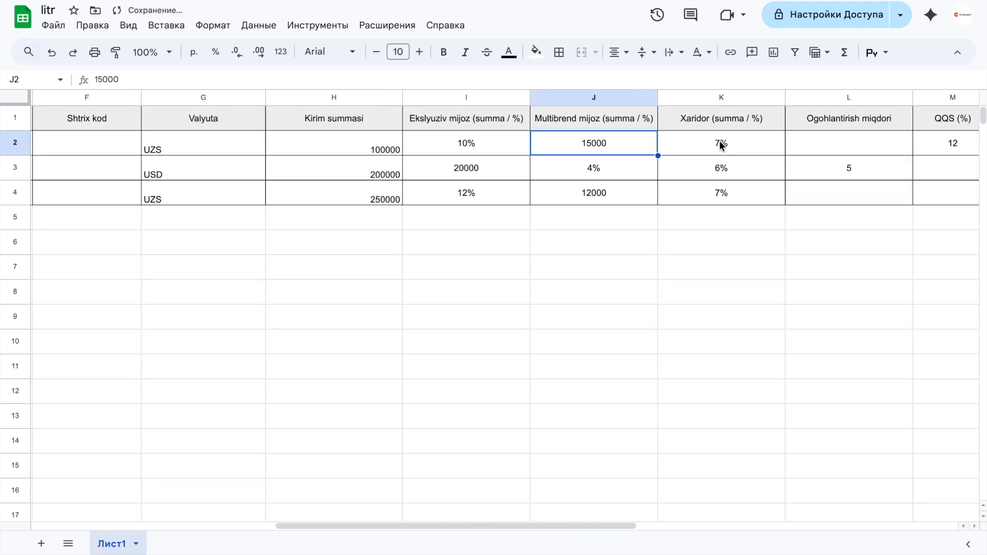
scroll(710, 141, right, 3)
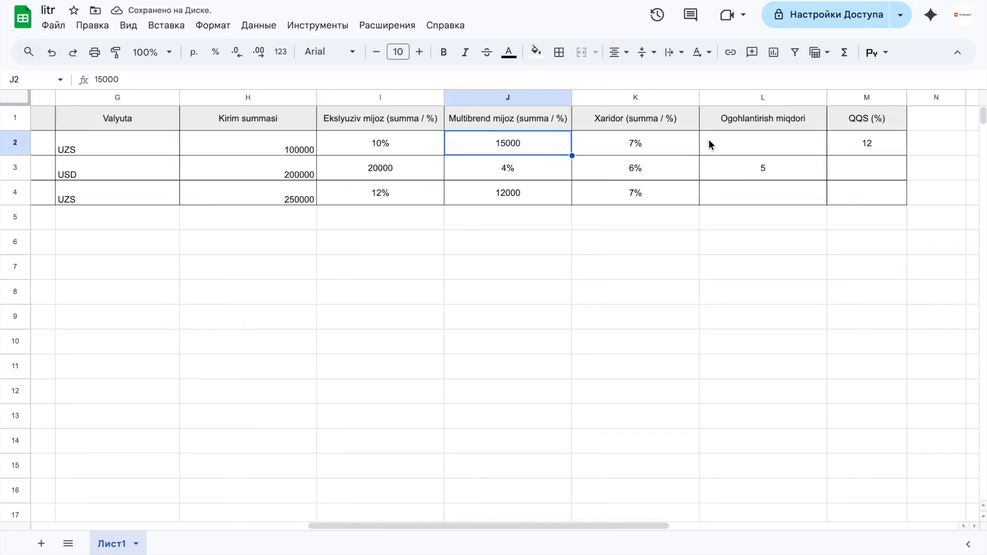
click(734, 145)
click(771, 148)
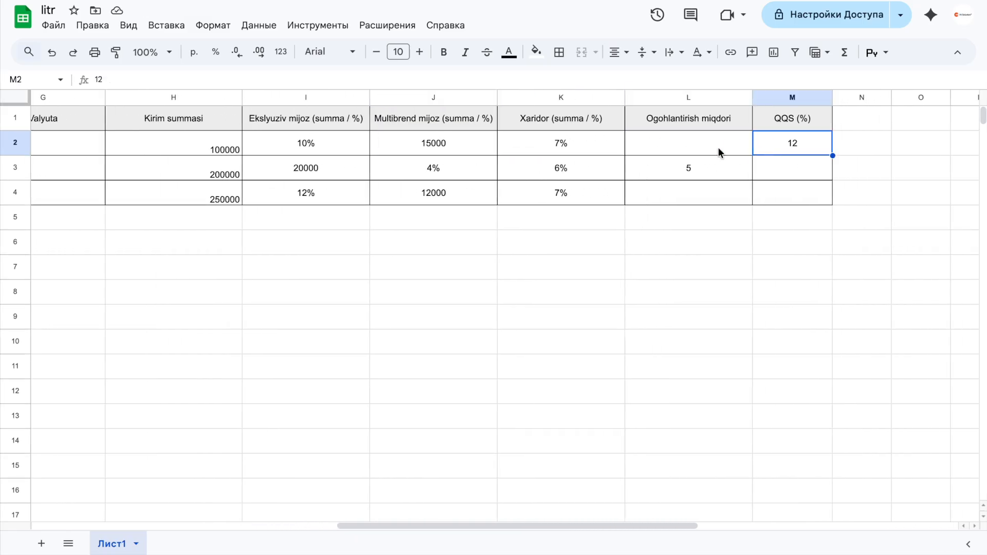
click(718, 150)
click(708, 175)
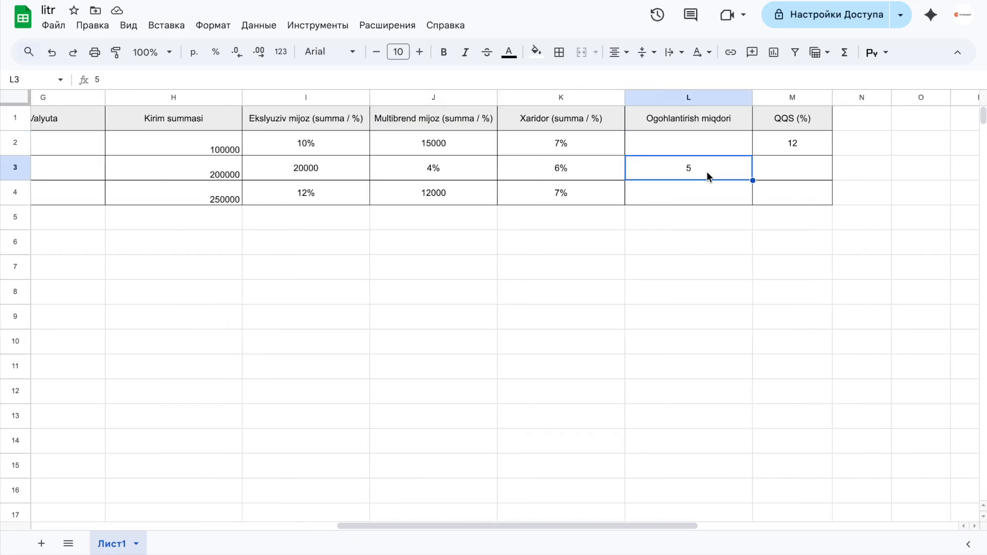
click(707, 140)
text(4)
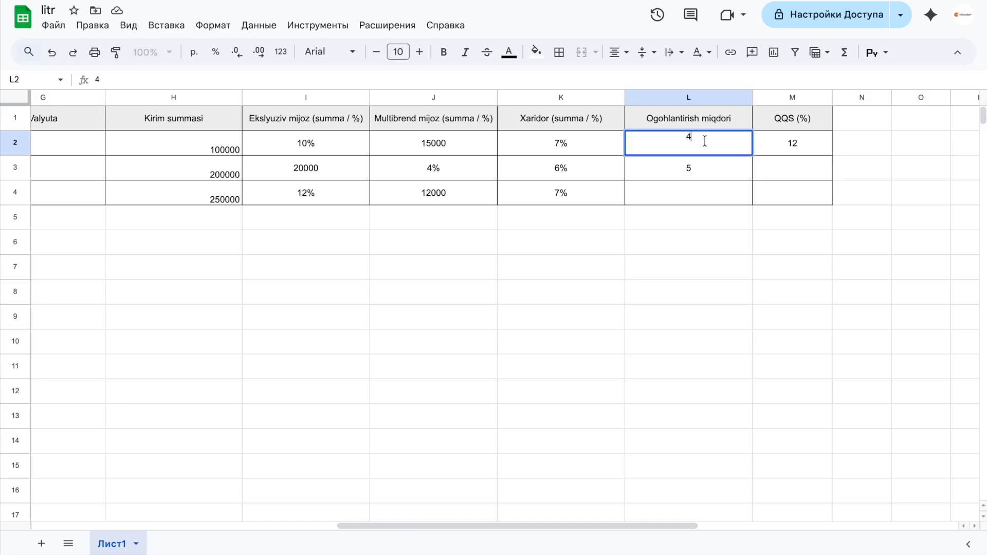
click(695, 193)
text(4)
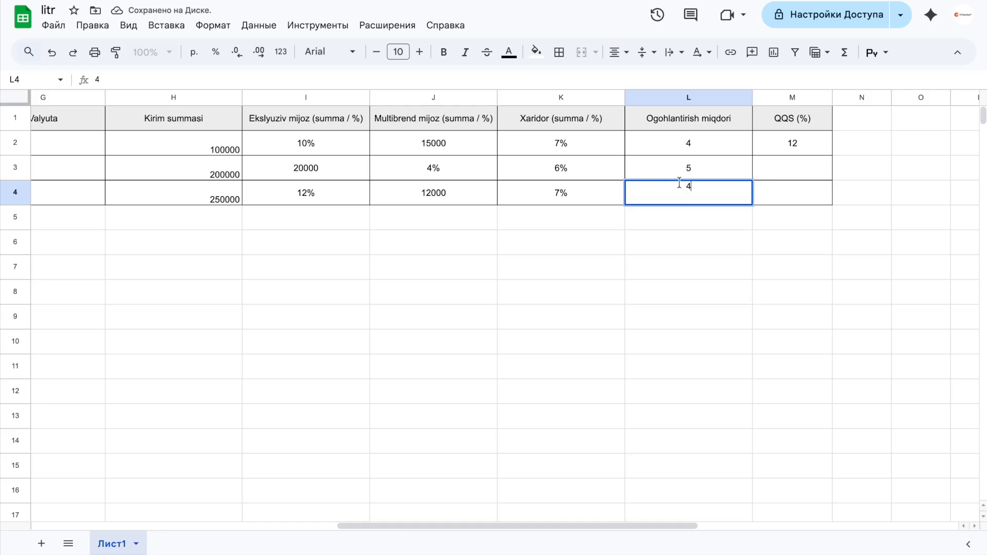
- Enter 12 in the QQS (%) column for kley 7l and akfiks 4l
click(780, 168)
text(12)
click(782, 186)
text(12)
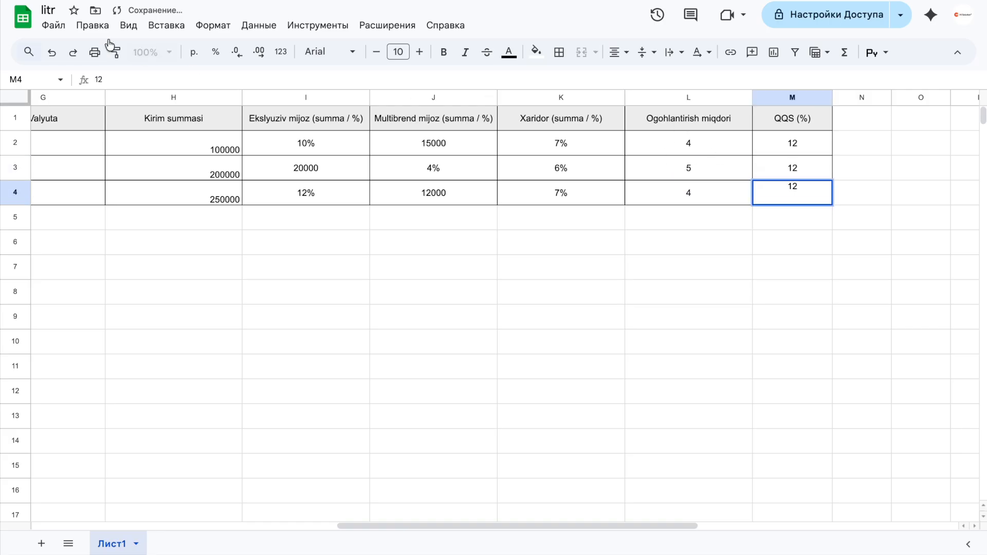
- Download the filled-in litr sheet as an Excel file, switch to the warehouse app and upload litr (1).xlsx for import
click(54, 26)
mouse_move(87, 189)
click(320, 194)
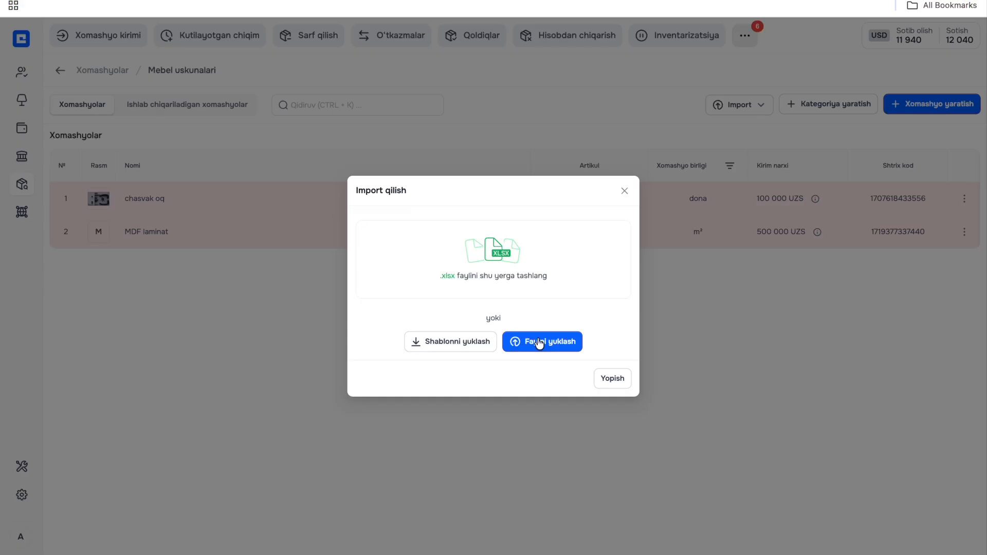
click(539, 341)
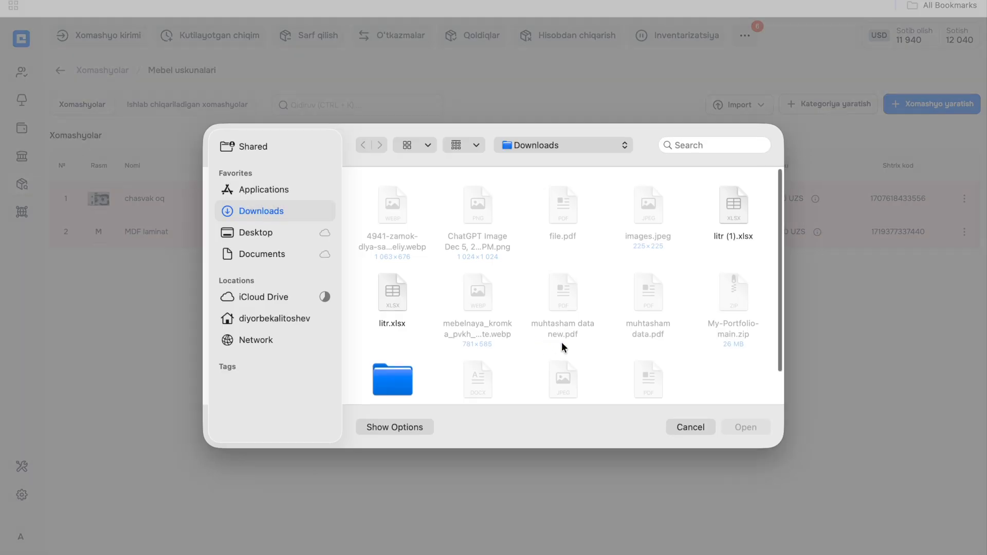
scroll(468, 325, down, 1)
double_click(729, 175)
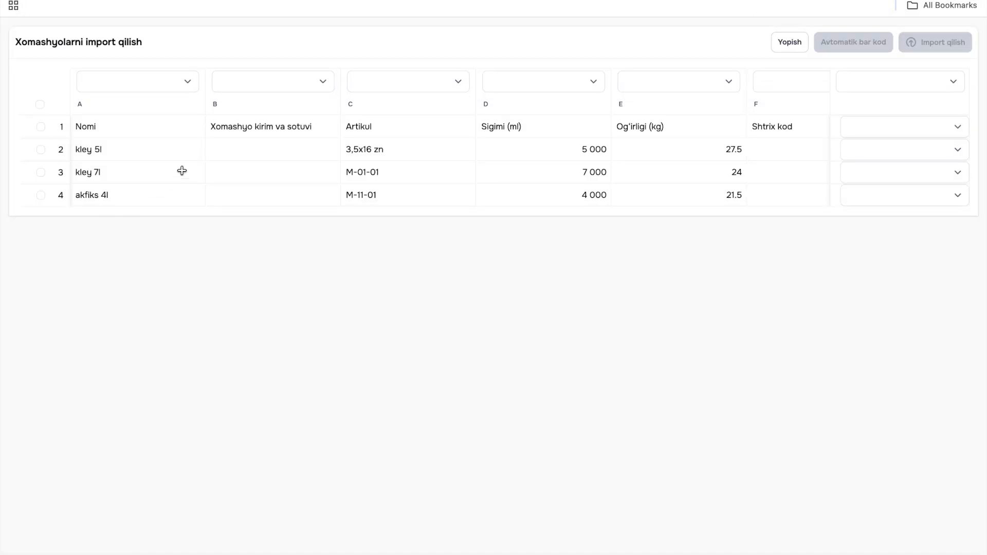
- Match the imported columns to their fields, including Nomi, Xomashyo kirim va sotuvi, Artikul, Sig'imi, Og'irligi, Shtrix kod and Valyuta
scroll(180, 169, right, 10)
scroll(180, 169, left, 10)
click(155, 81)
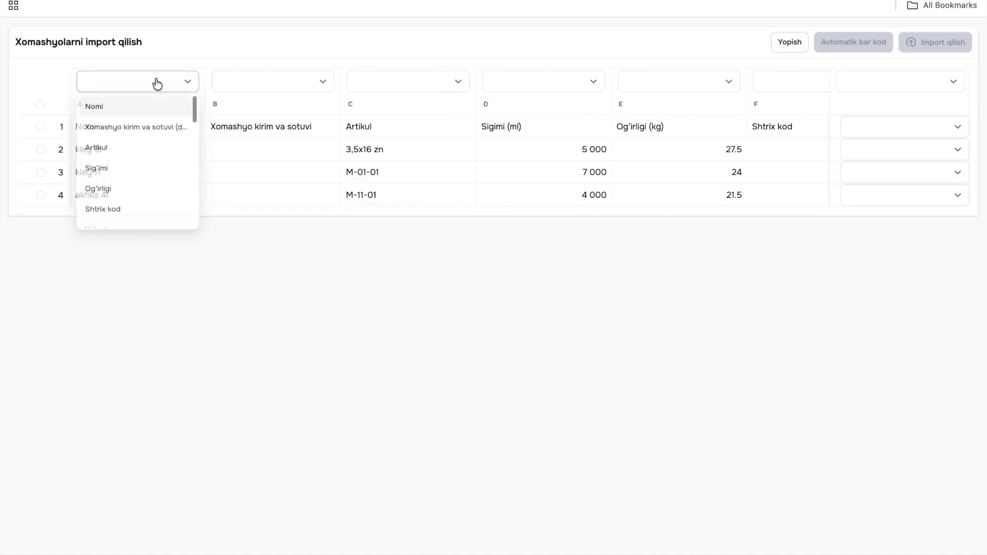
click(151, 105)
click(260, 101)
click(252, 90)
click(245, 109)
click(226, 88)
click(239, 99)
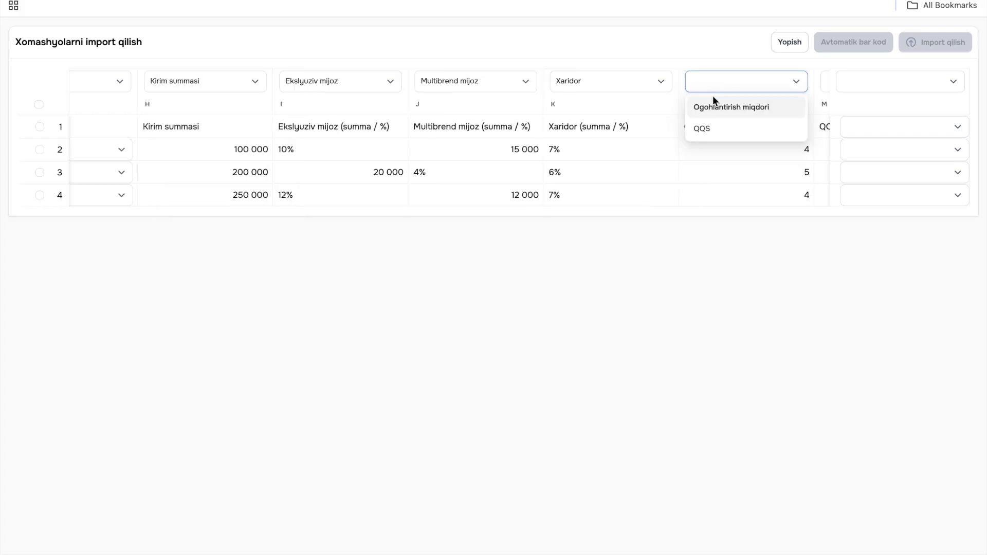
click(711, 103)
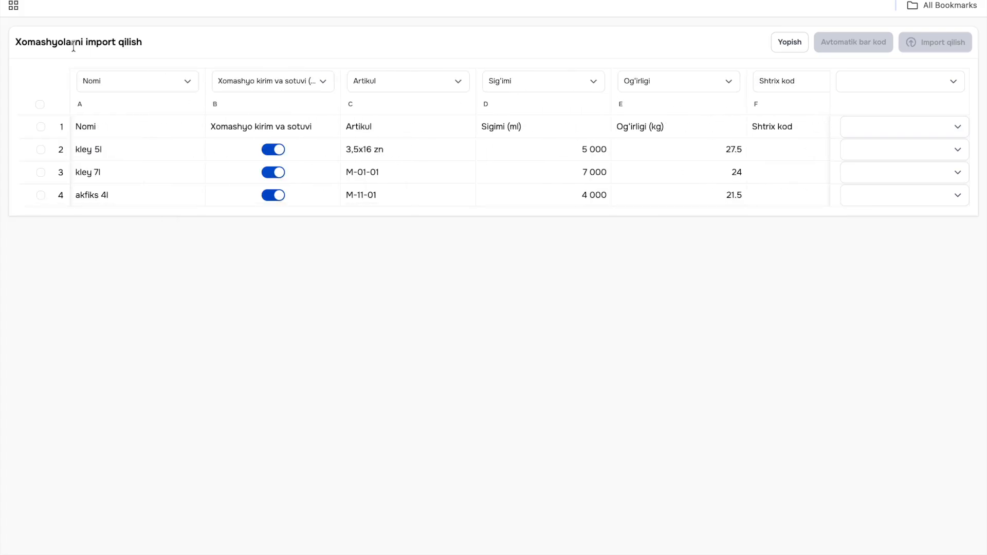
- Select the three material rows without the header row and assign all rows to the Mebel uskunalari category
click(40, 105)
click(40, 127)
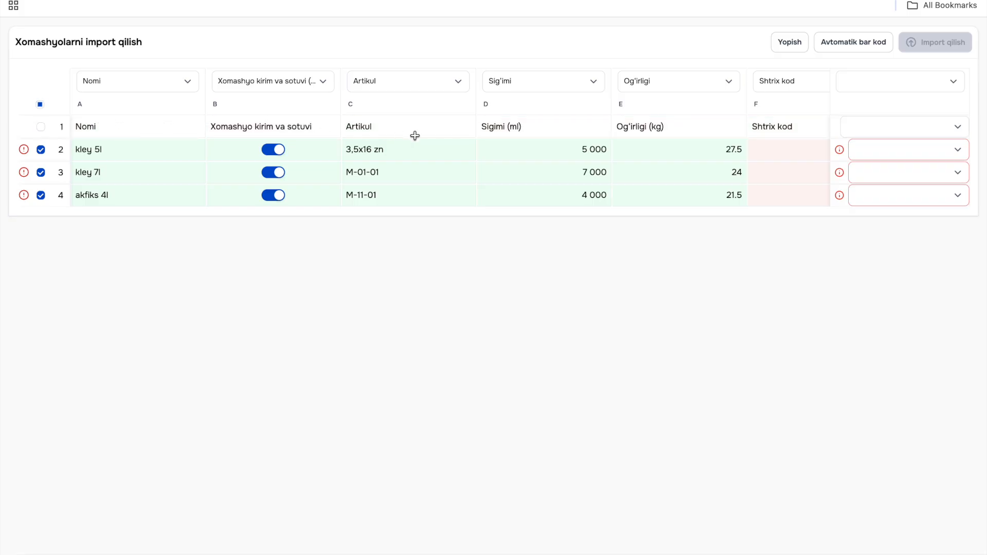
click(863, 81)
scroll(876, 180, down, 5)
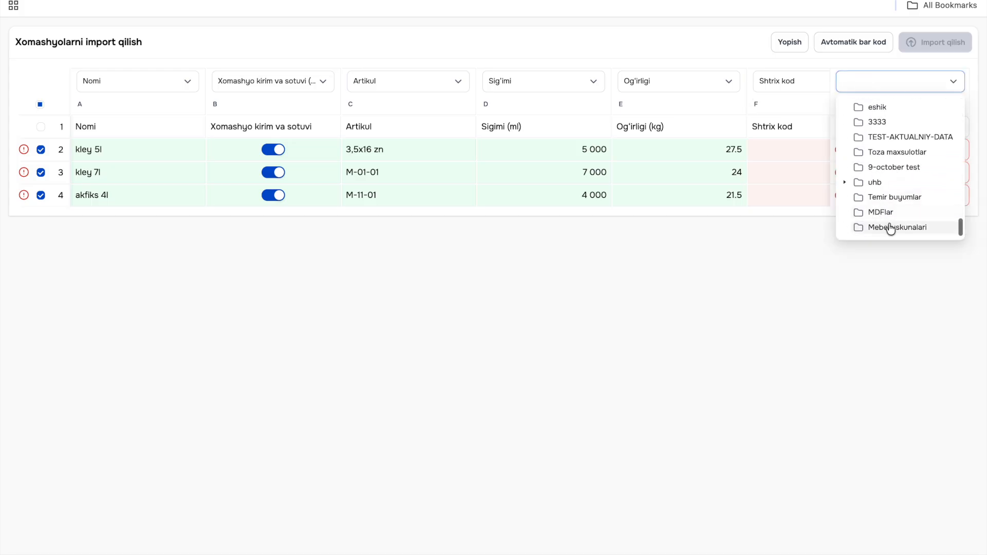
click(920, 229)
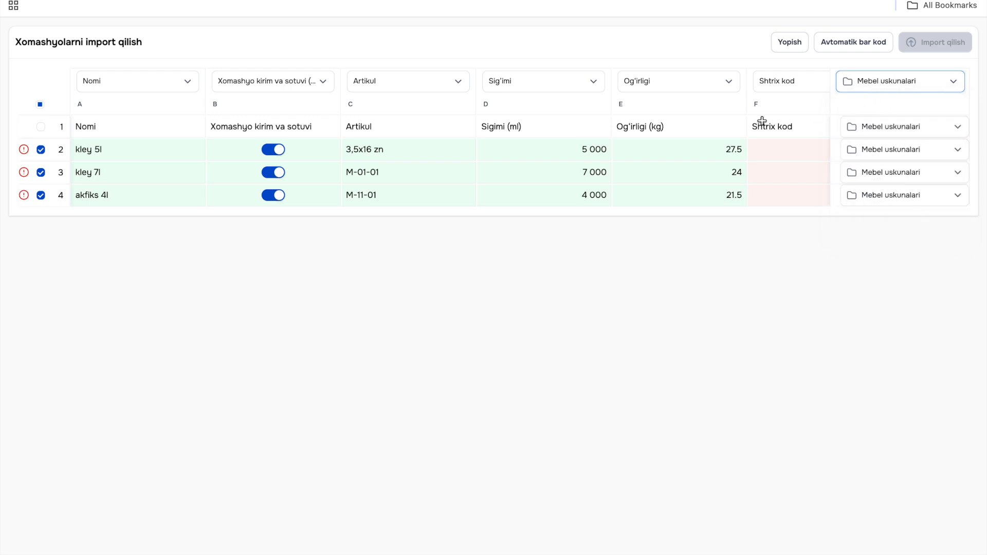
- Generate automatic barcodes for the three selected materials
scroll(741, 123, right, 3)
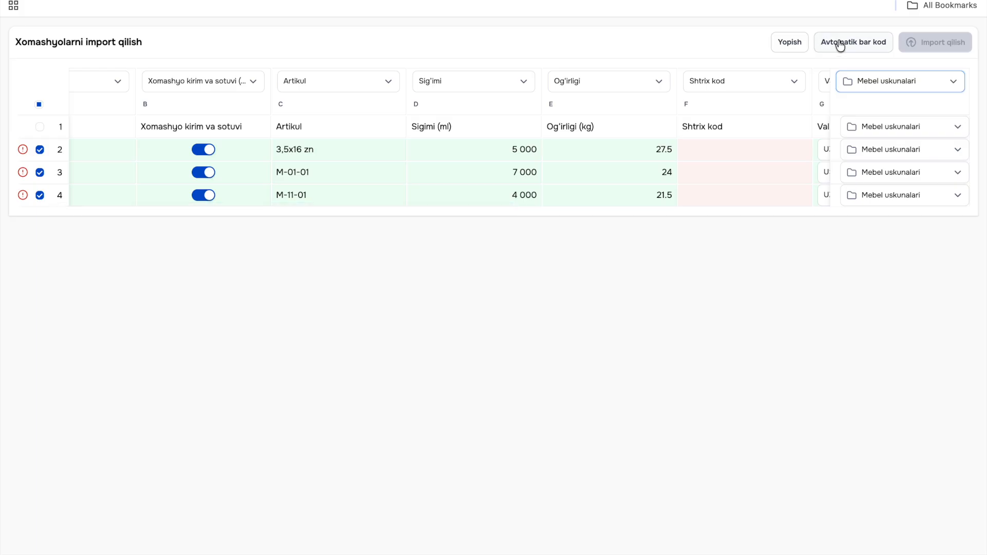
scroll(757, 155, right, 2)
scroll(756, 155, right, 2)
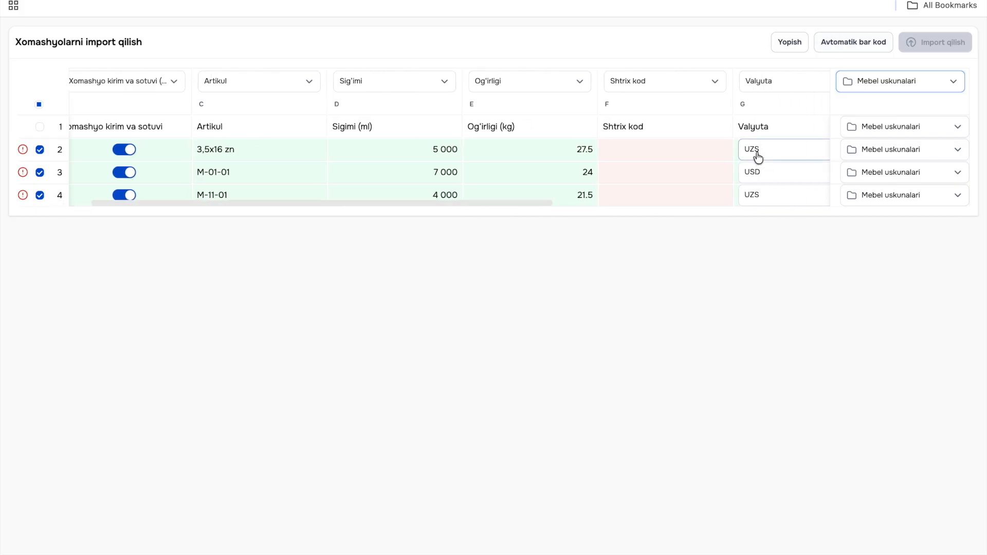
click(848, 45)
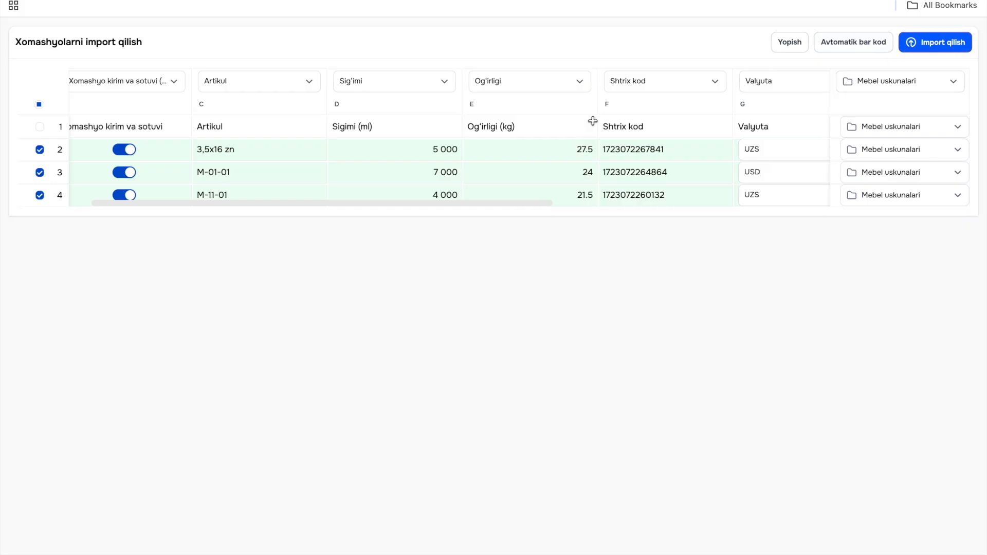
- Try switching the Xomashyo kirim va sotuvi option of kley 5l and kley 7l off and on
scroll(296, 167, left, 6)
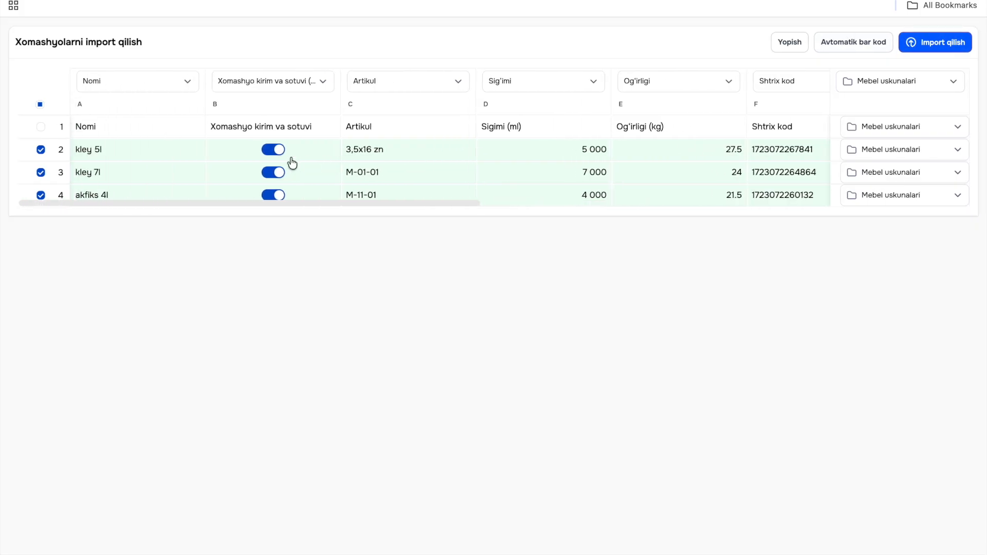
click(277, 153)
click(276, 152)
click(276, 174)
click(277, 153)
click(276, 153)
click(276, 174)
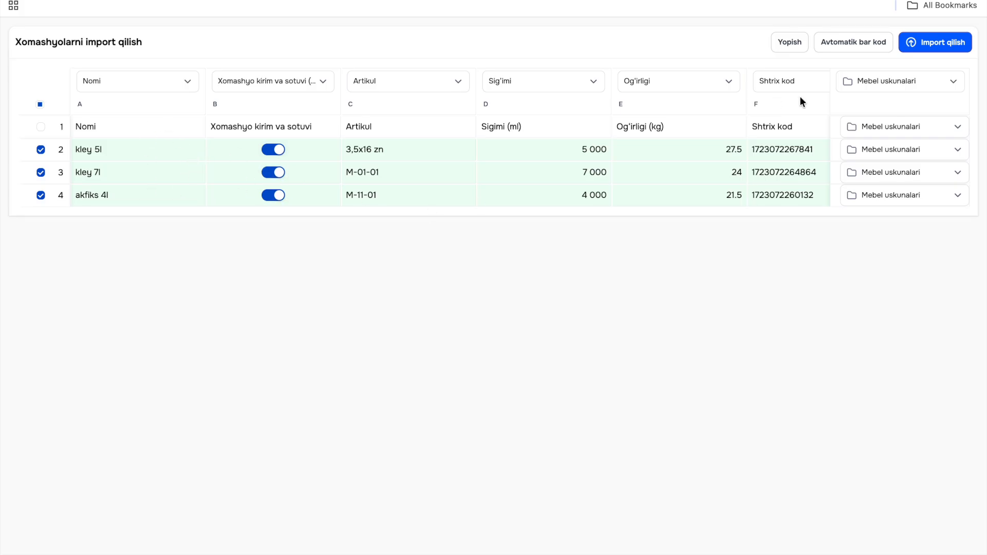
- Import the three selected raw materials
click(924, 41)
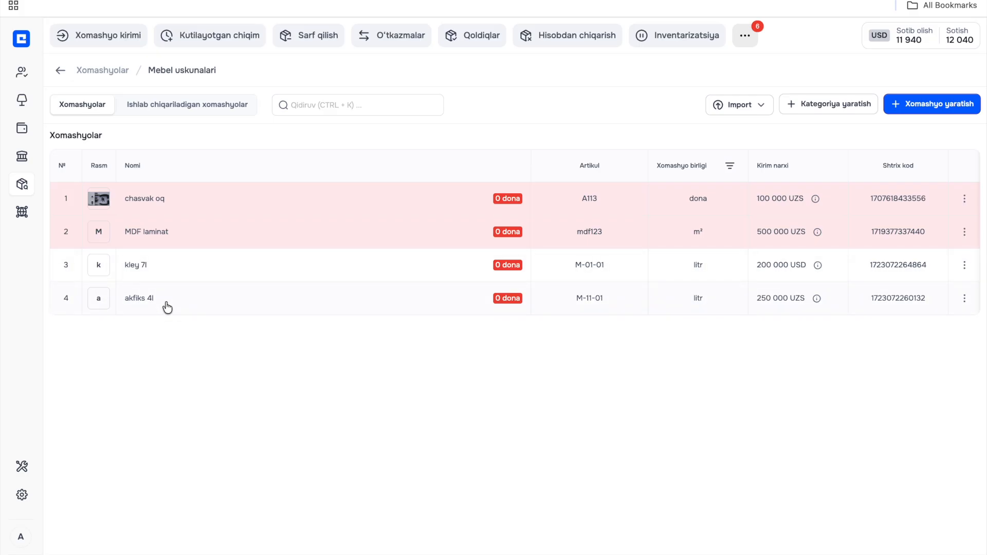
- Check the materials and stock quantities in the MDFlar category, then return to the Mebel uskunalari category
click(60, 72)
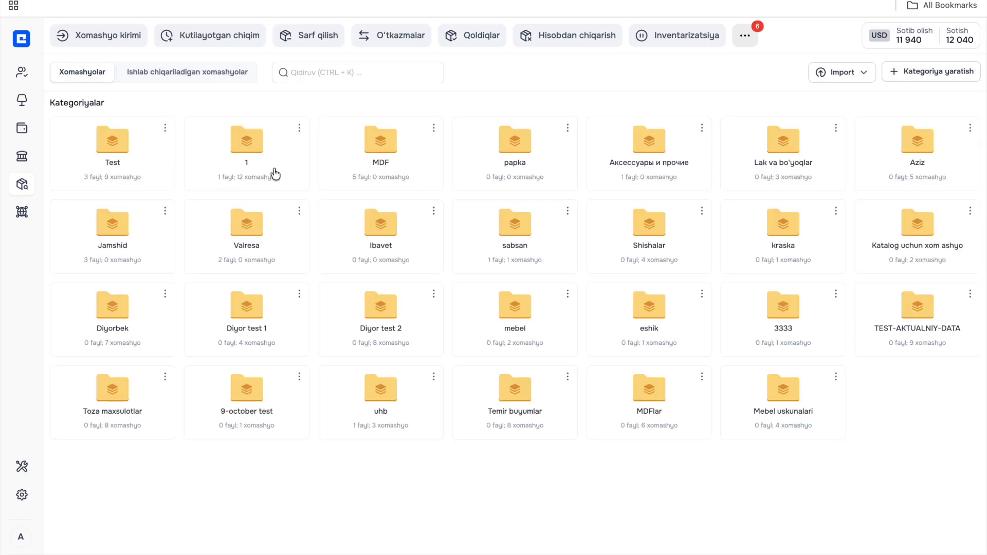
click(664, 418)
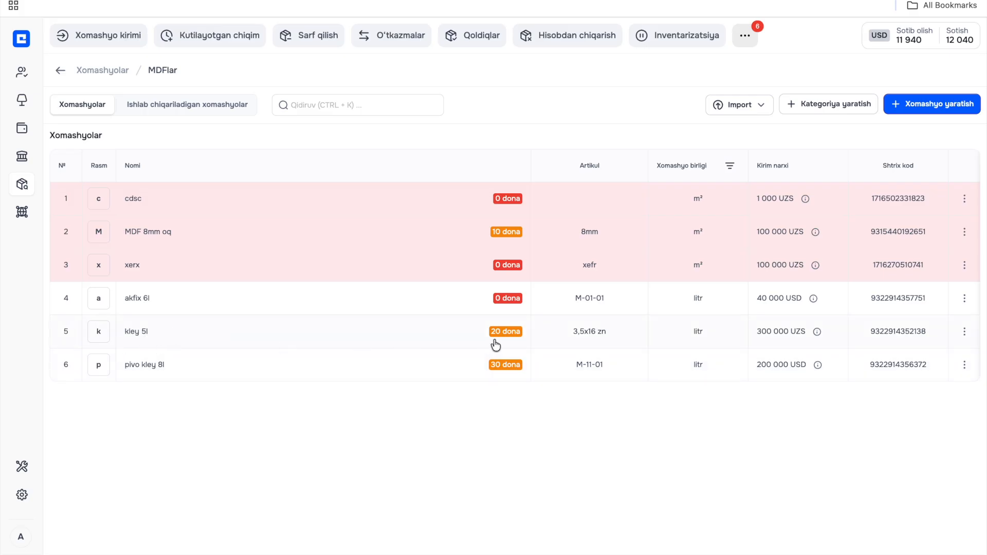
mouse_move(497, 336)
click(55, 70)
click(809, 412)
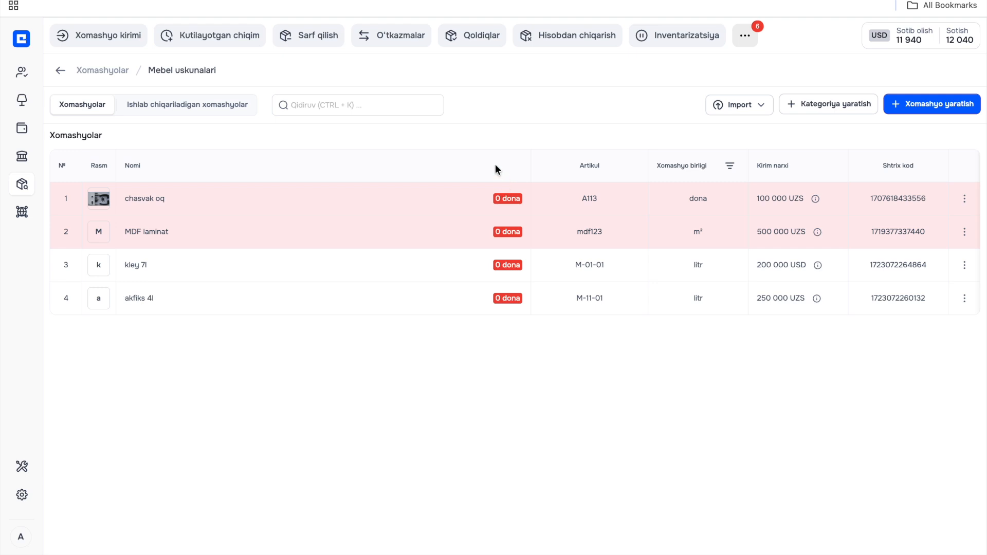
- Start a new optional receipt (Ixtiyoriy kirim) under raw material receipts and add kley 7l to it
click(107, 41)
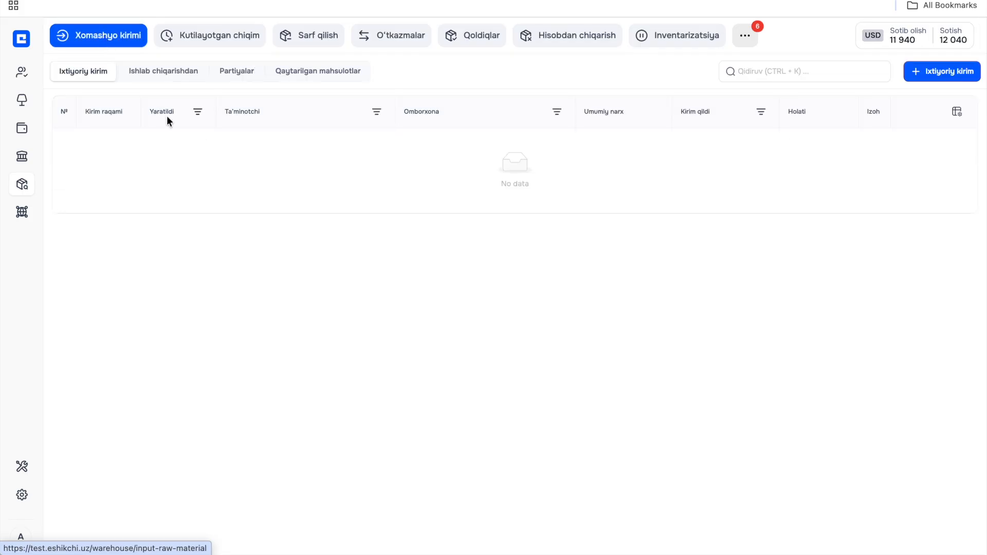
click(956, 73)
click(484, 133)
text(kley 7l)
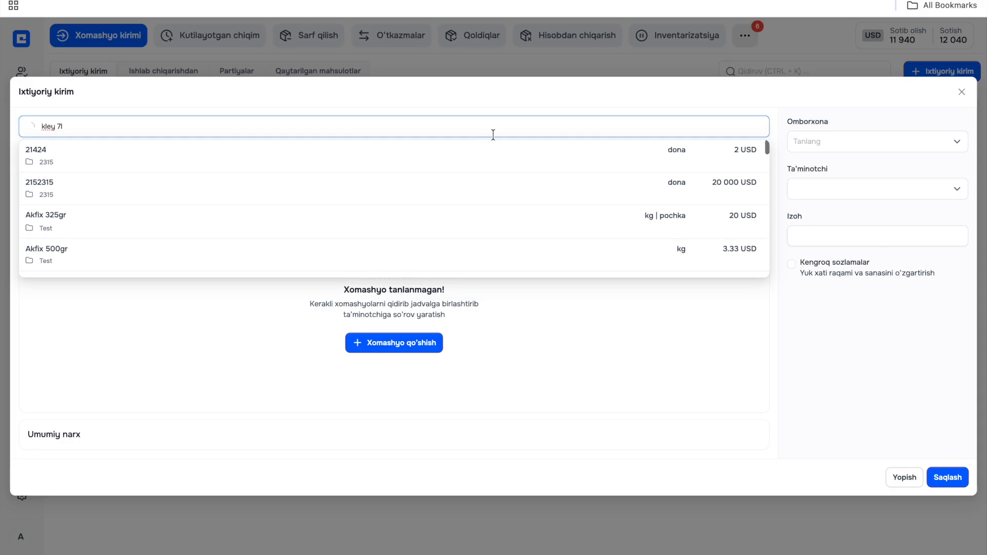
click(403, 157)
- Find akfiks 4l from the Mebel uskunalari category and add it to the receipt
click(313, 78)
text(akfiks)
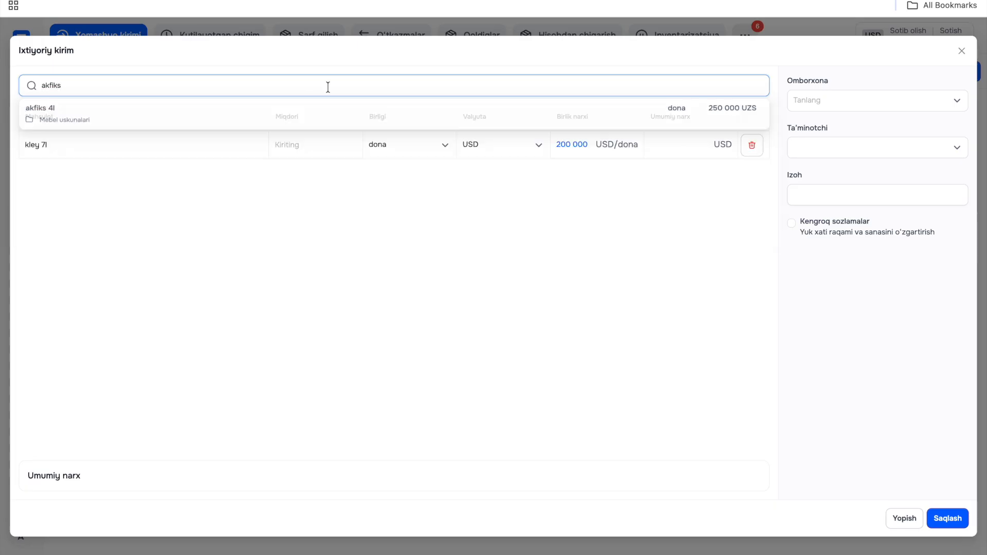
click(274, 116)
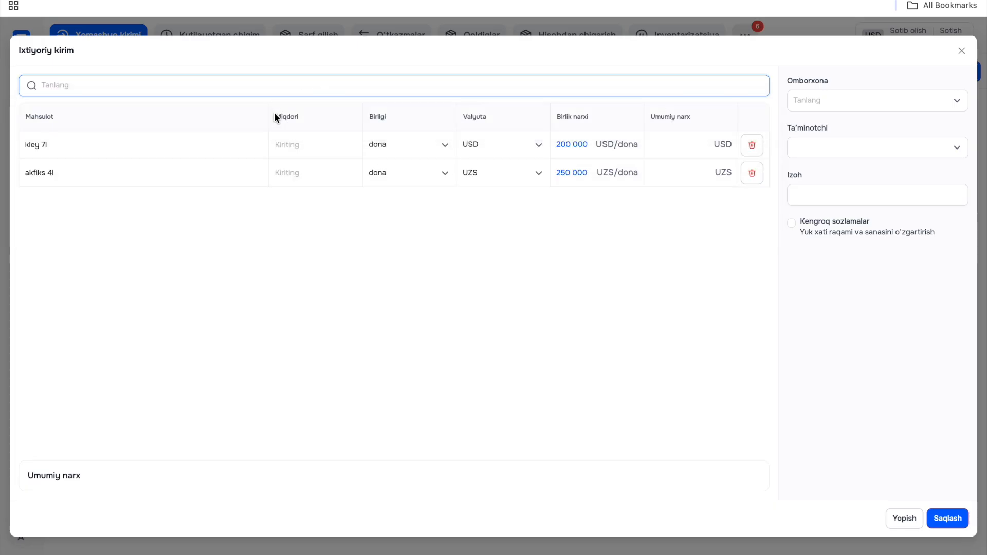
- Set the receipt quantities to 10 dona for kley 7l and 20 dona for akfiks 4l
click(327, 143)
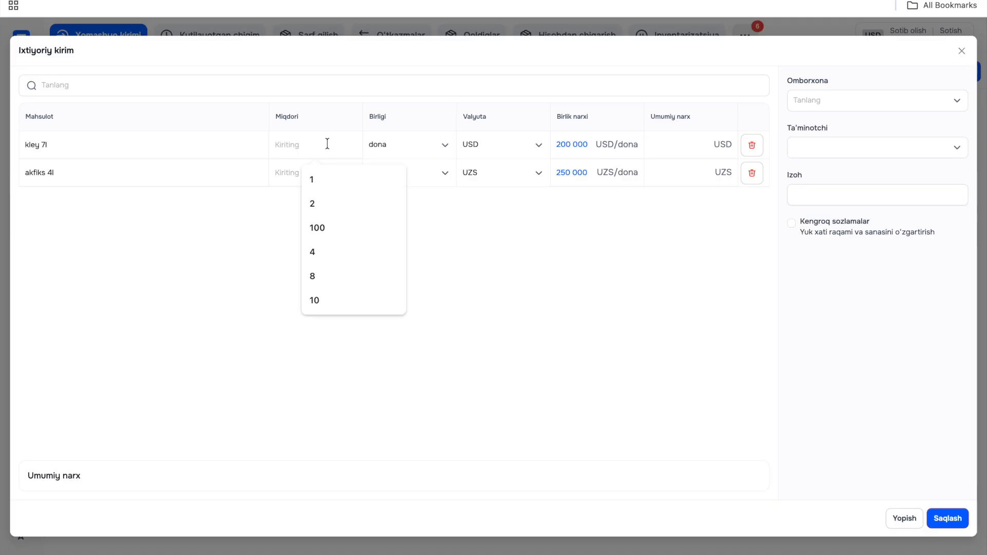
text(10)
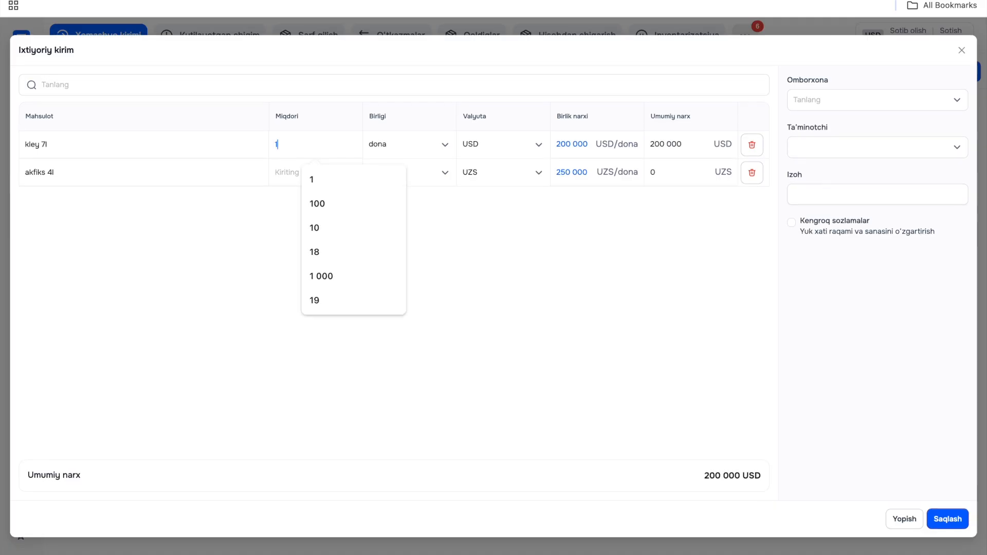
click(298, 168)
text(20)
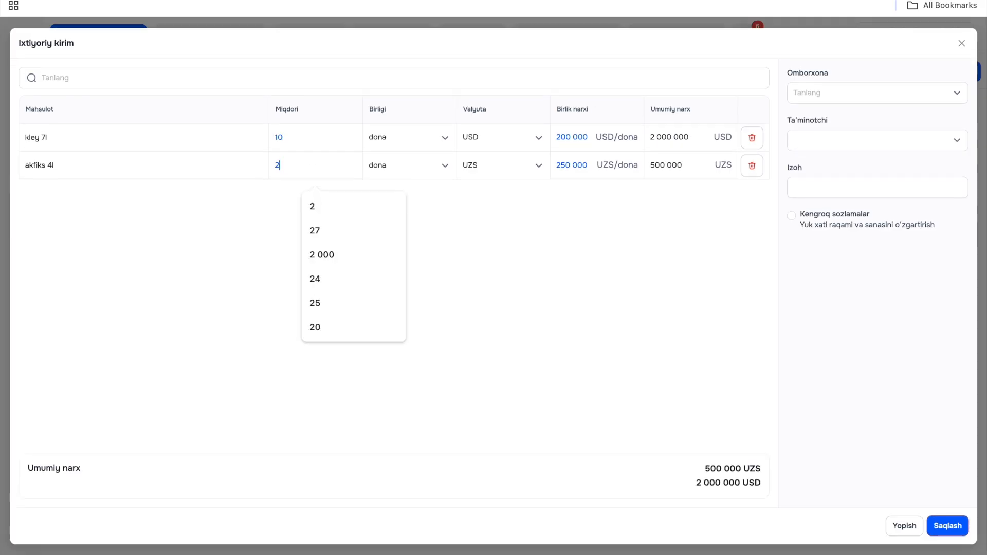
- Find MDF laminat and add it to the receipt with a quantity of 5 in the labo unit
click(259, 81)
text(mdf la)
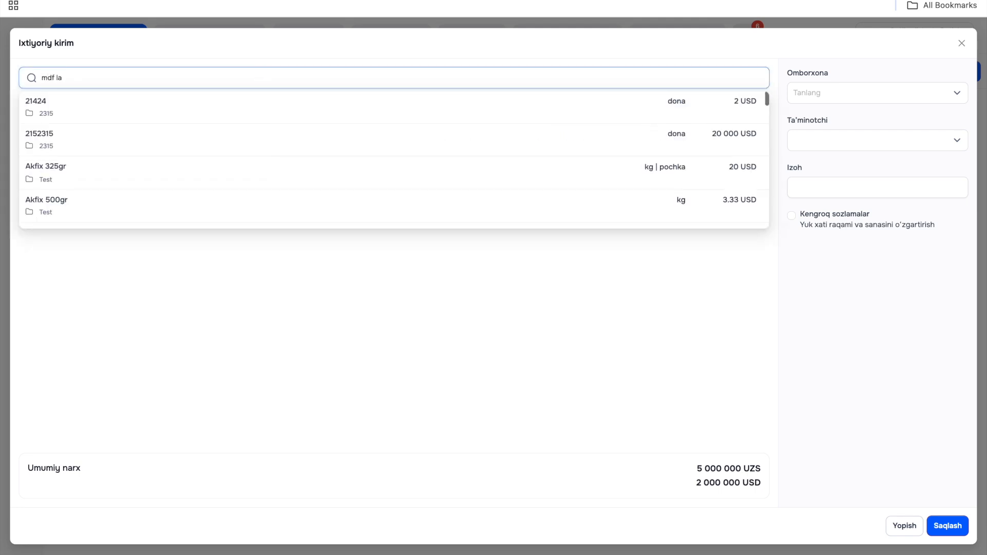
click(209, 110)
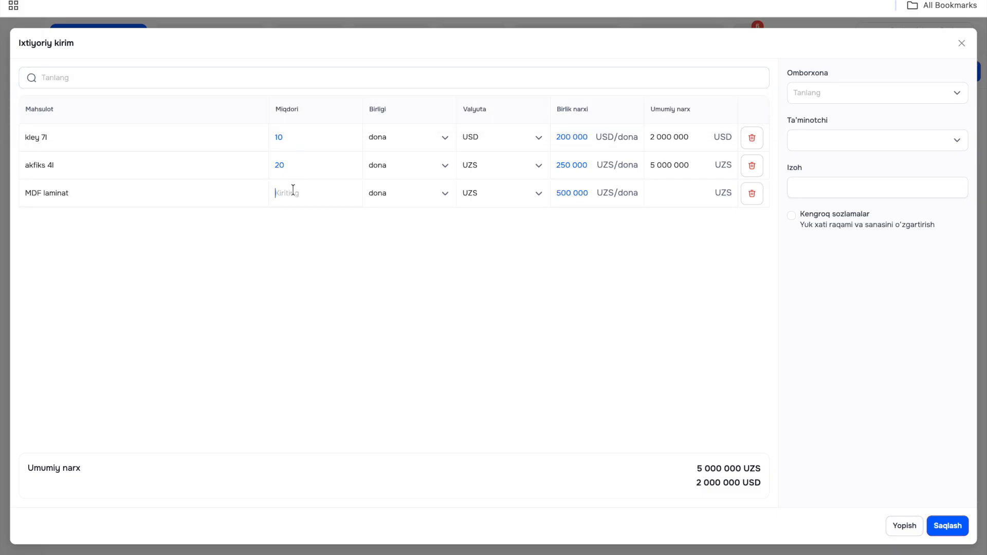
text(5)
click(247, 242)
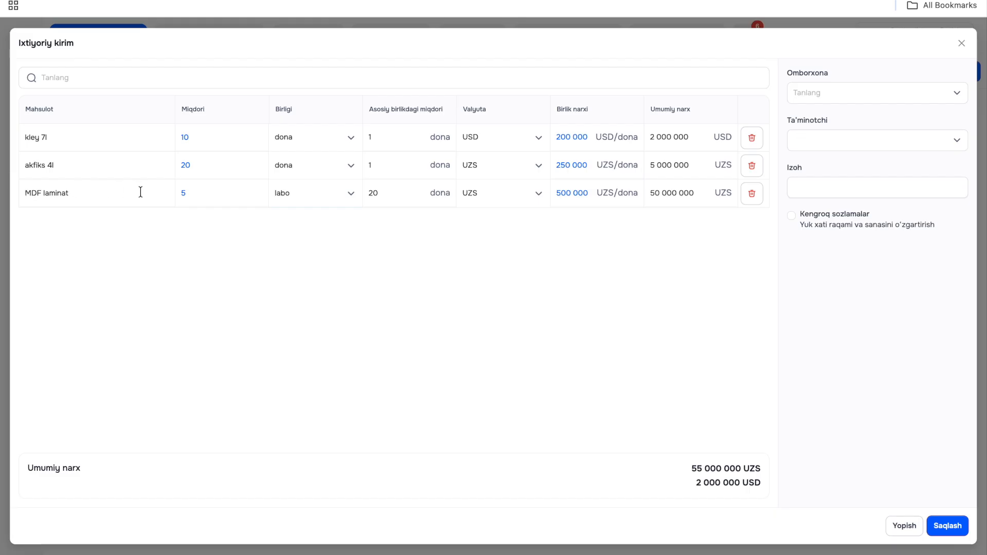
drag(196, 191, 169, 193)
click(403, 187)
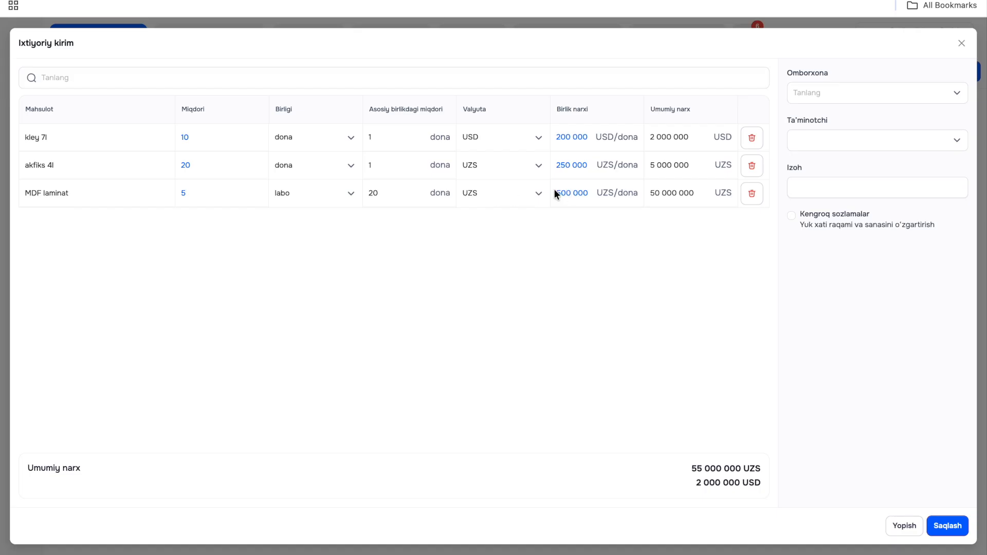
click(195, 194)
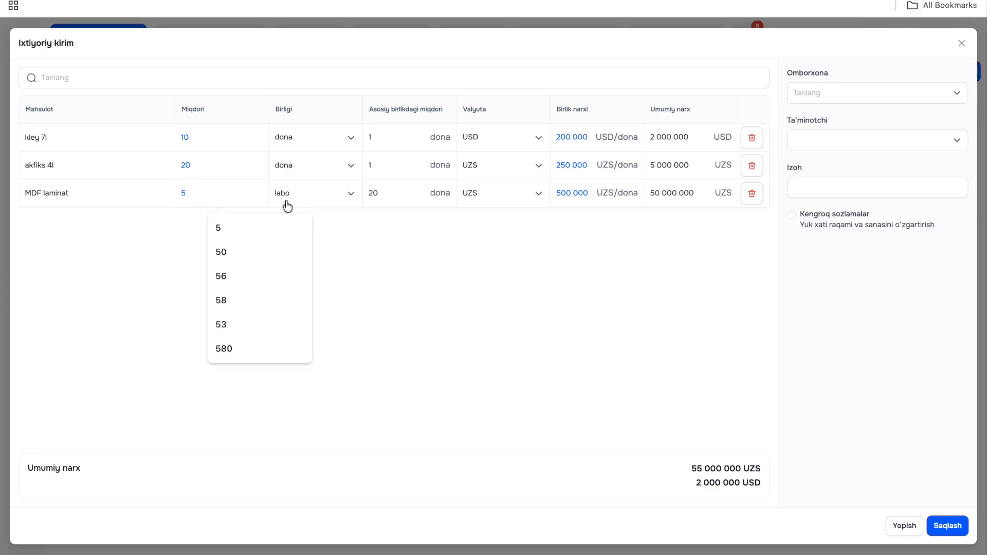
click(342, 219)
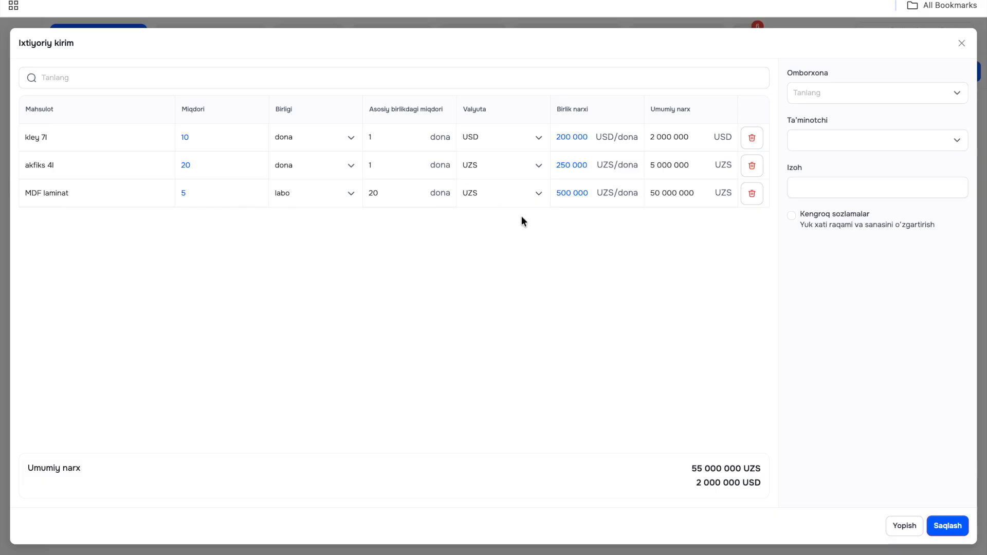
- Set the receipt's warehouse to Mebel omborxonasi and its supplier to Hello
click(849, 91)
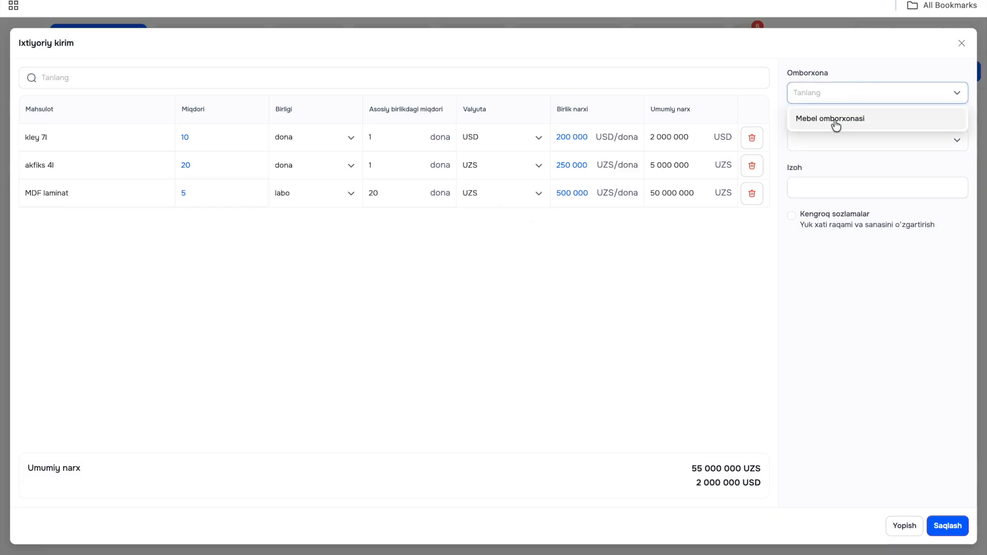
click(834, 119)
click(829, 141)
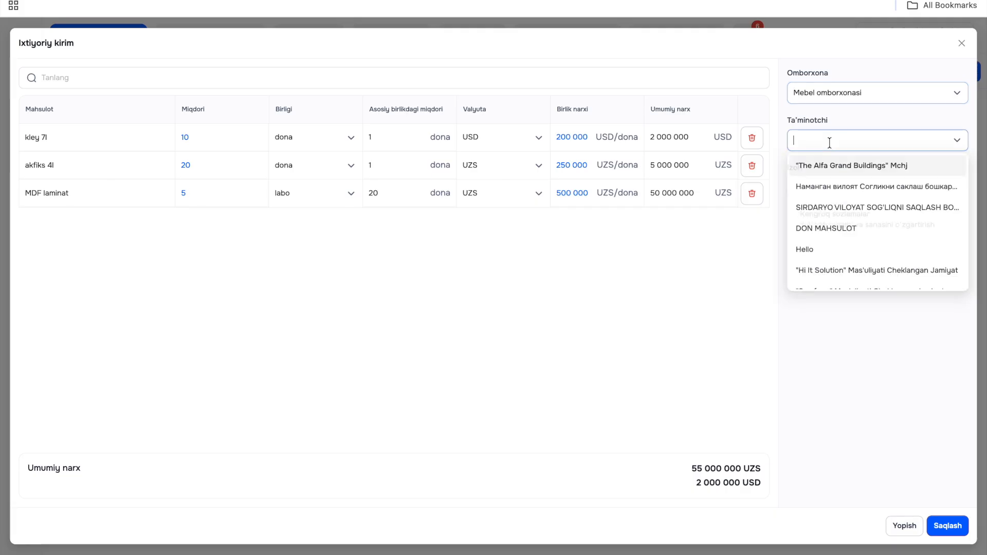
click(825, 92)
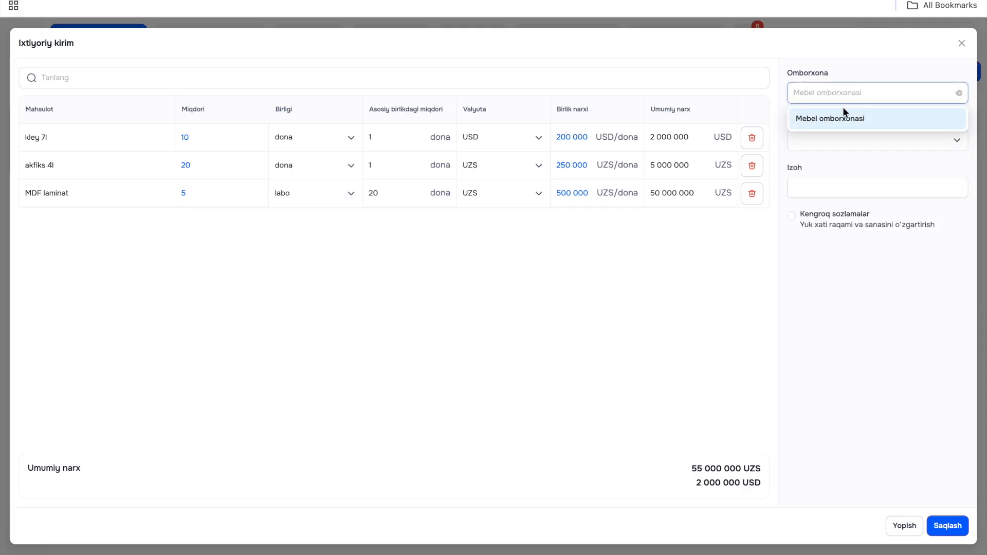
click(878, 117)
click(844, 140)
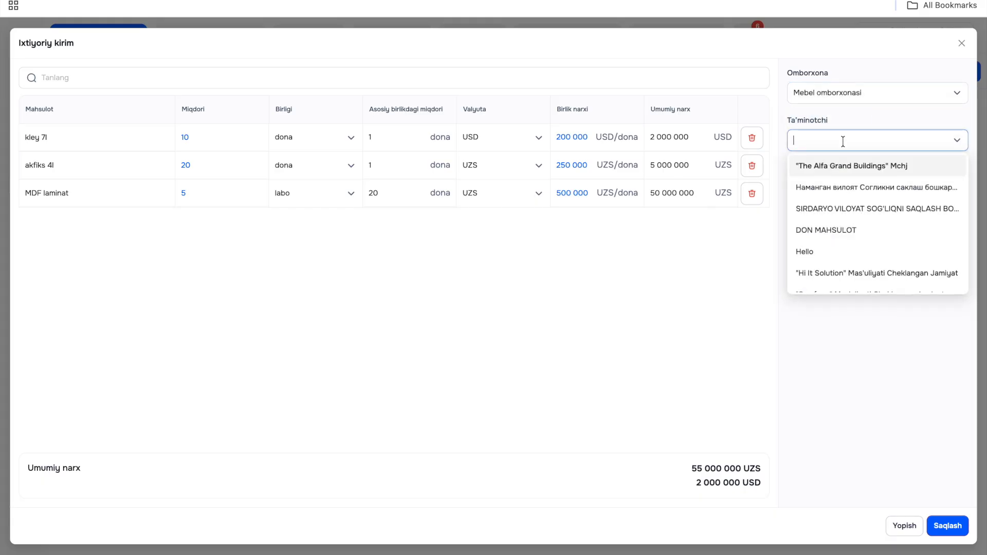
click(834, 253)
- Add the note "yaxshi holatda keldi", enable the extended settings (Kengroq sozlamalar) and enter waybill number 2324
click(826, 186)
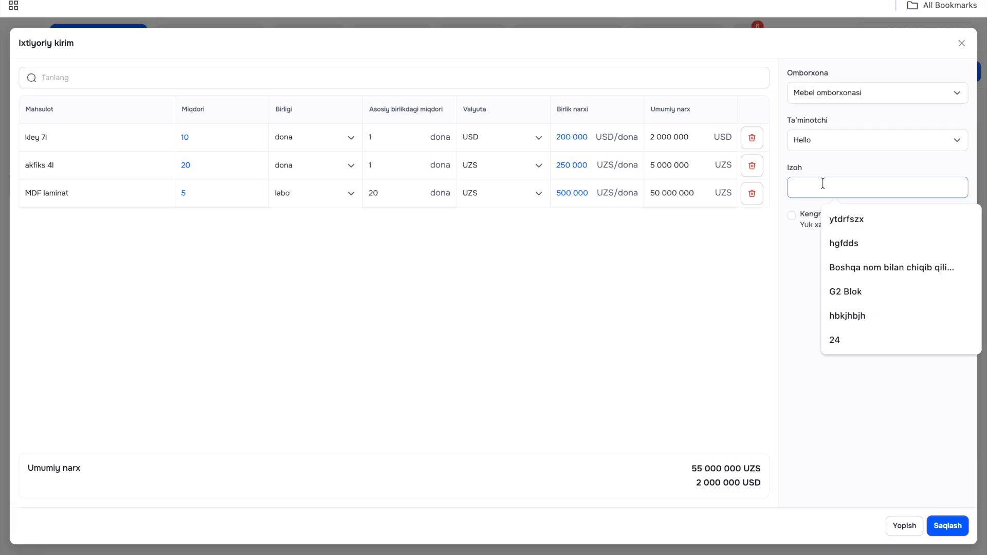
text(y)
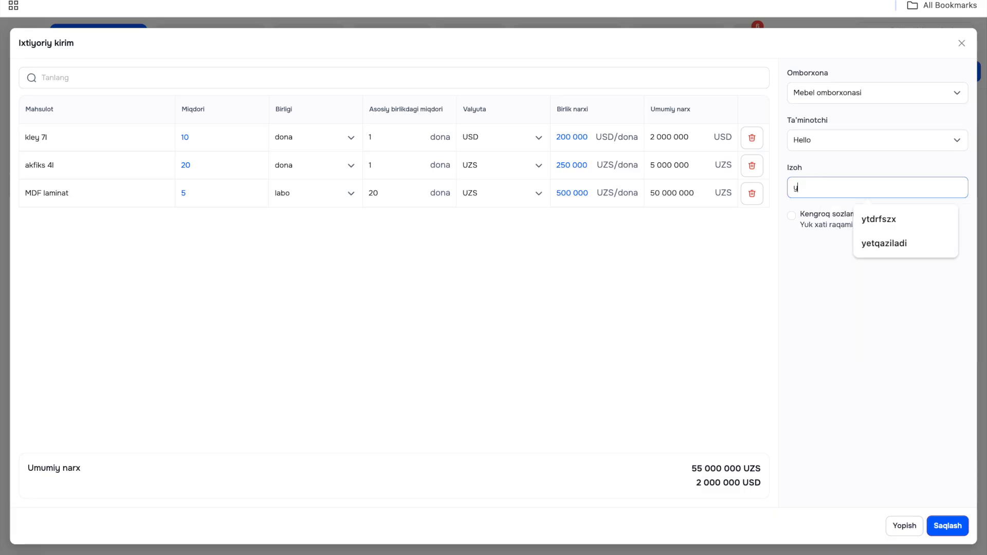
text(axshi holatda keldi)
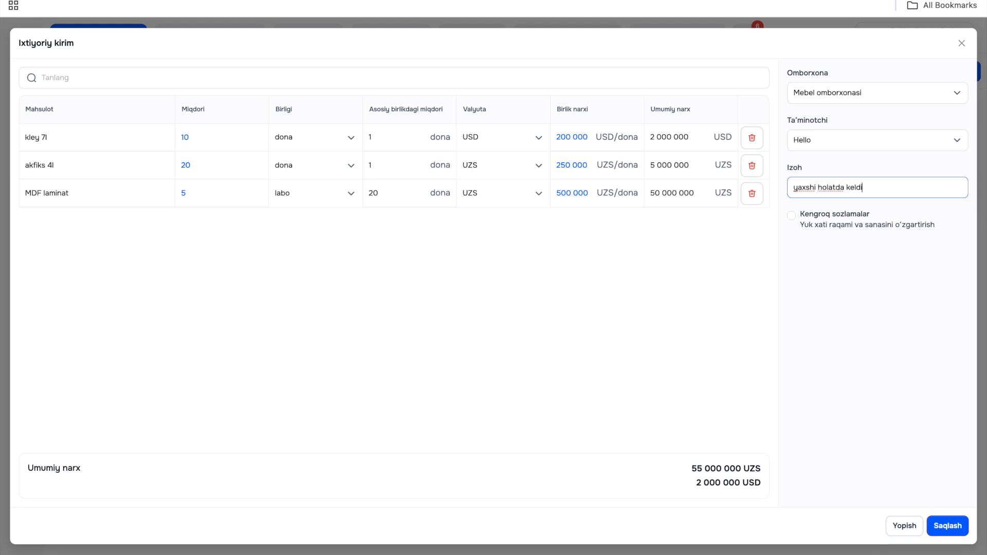
click(791, 216)
click(804, 266)
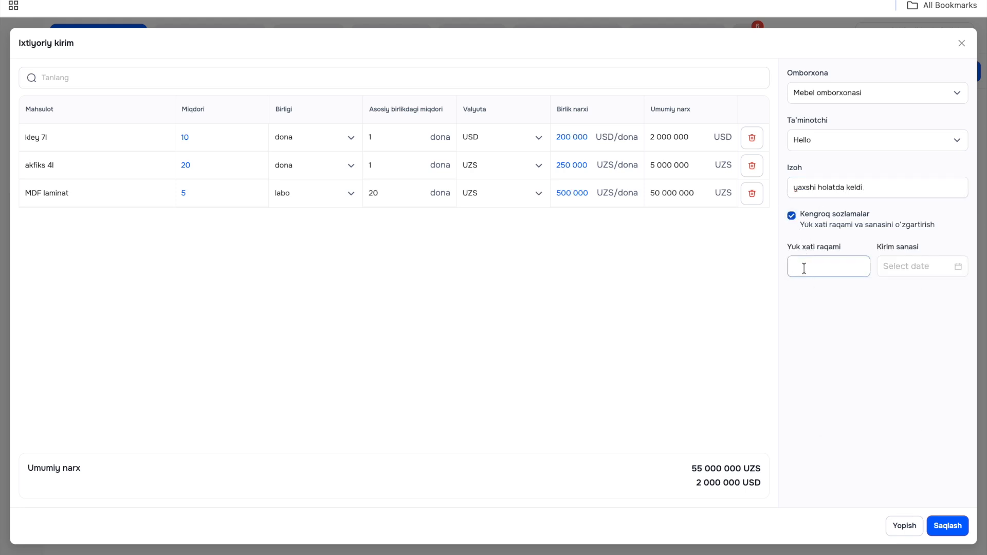
text(232)
- Set the receipt date to 05.12.2025 10:42 and save the receipt
click(954, 265)
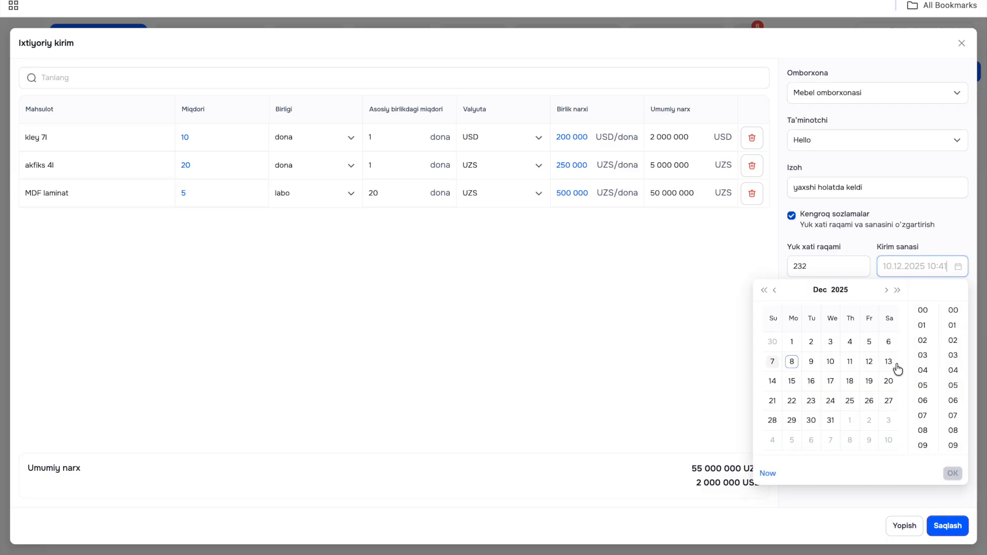
click(870, 342)
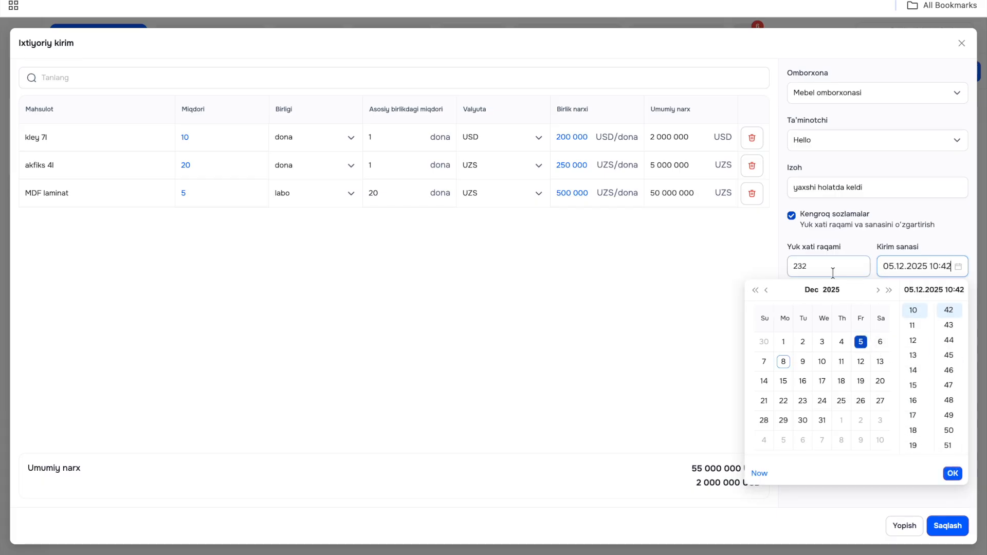
click(952, 474)
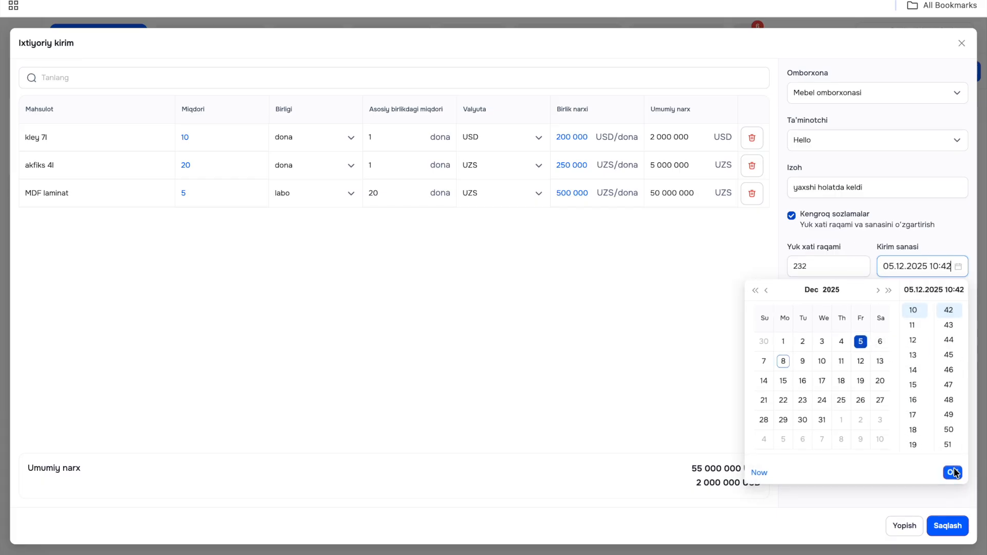
click(948, 526)
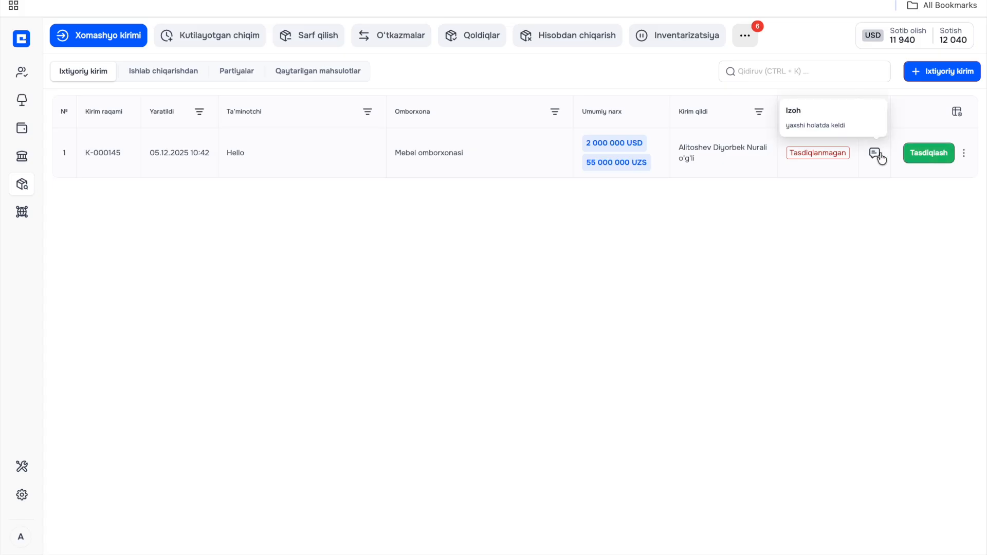
- Check the saved receipt's note and details, and approve the receipt (Tasdiqlash)
mouse_move(873, 156)
click(687, 163)
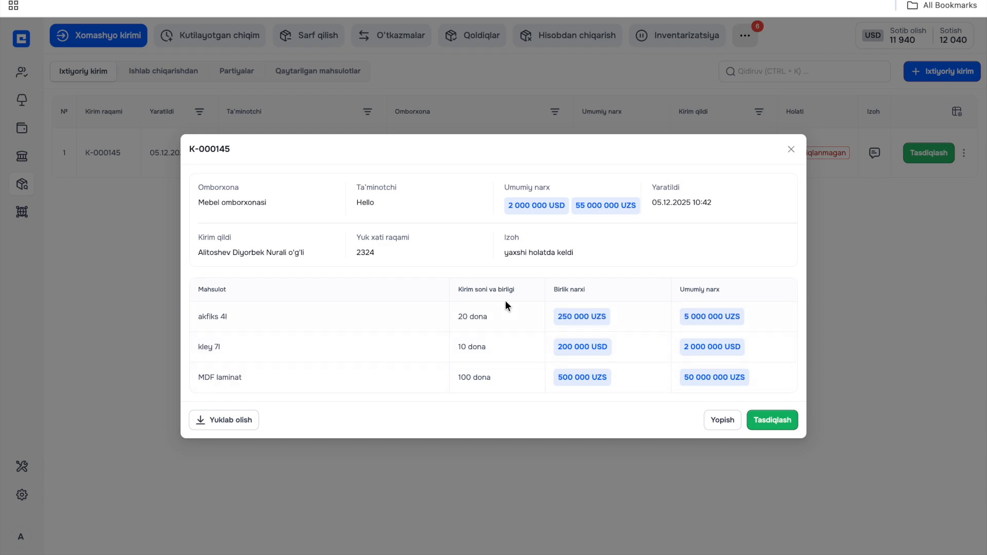
click(716, 425)
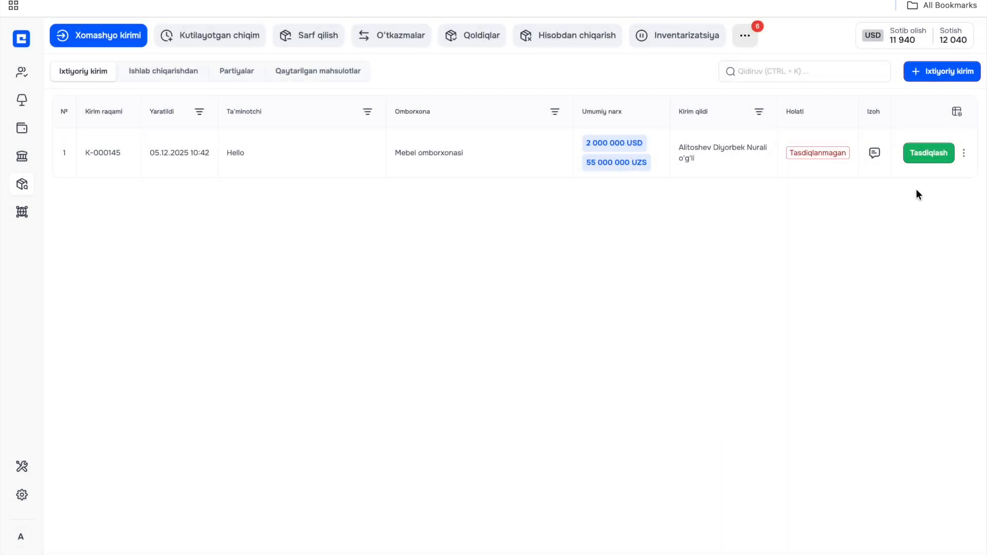
click(927, 156)
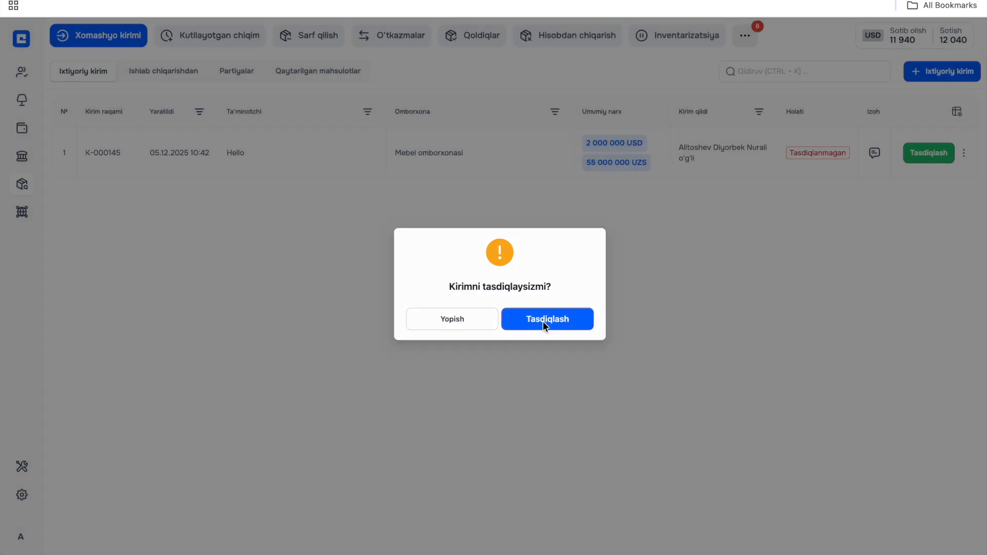
click(543, 321)
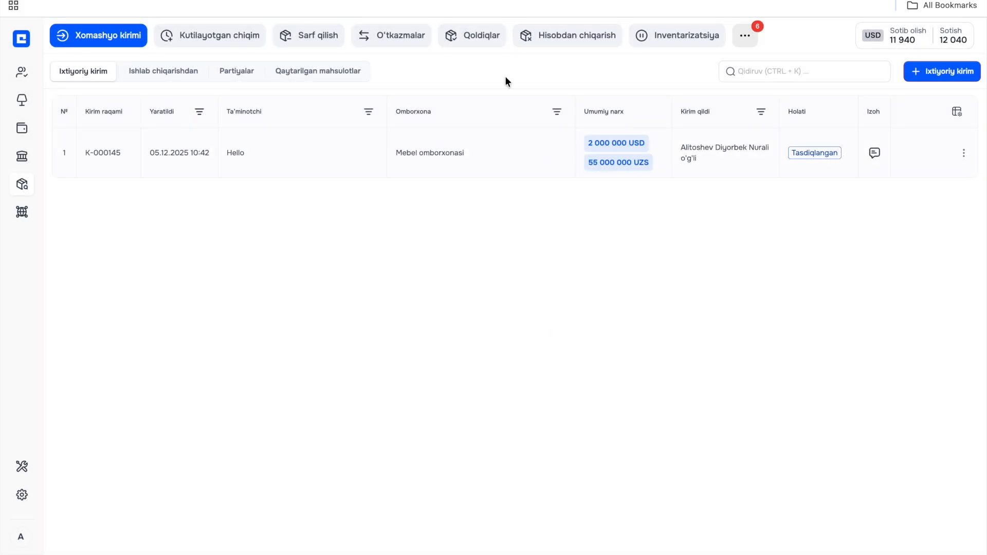
- Open the stock balances (Qoldiqlar) and inspect the balance details of MDF laminat, akfiks 4l and kley 7l
click(475, 39)
click(961, 69)
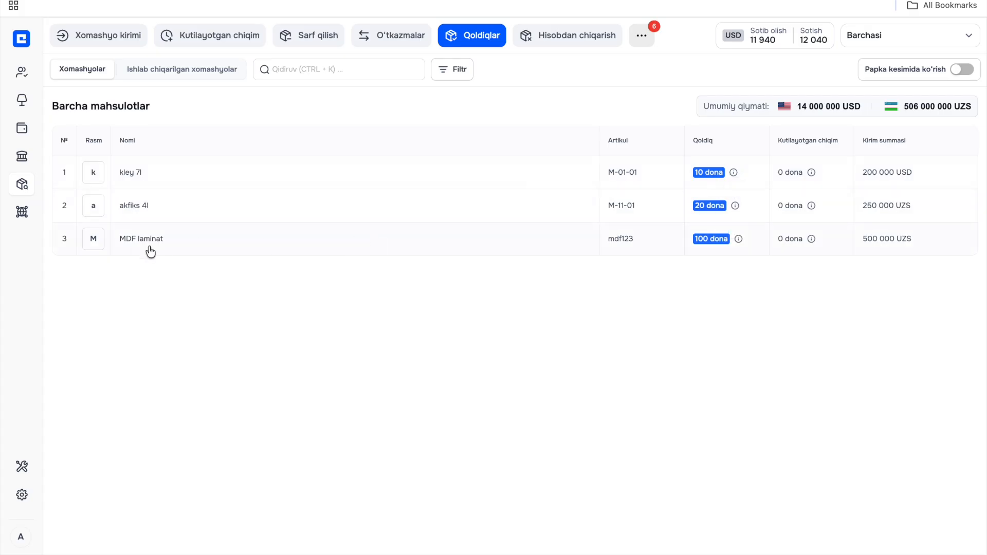
mouse_move(742, 243)
mouse_move(738, 203)
mouse_move(735, 174)
- View the balances of the Mebel uskunalari folder in the by-folder view, and switch that view off again
click(480, 40)
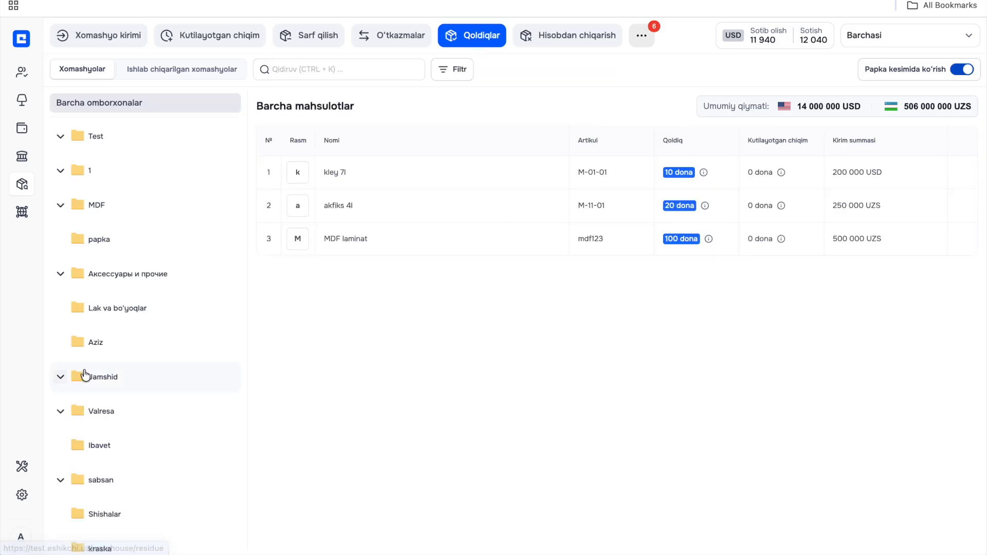
scroll(85, 378, down, 10)
scroll(96, 271, up, 5)
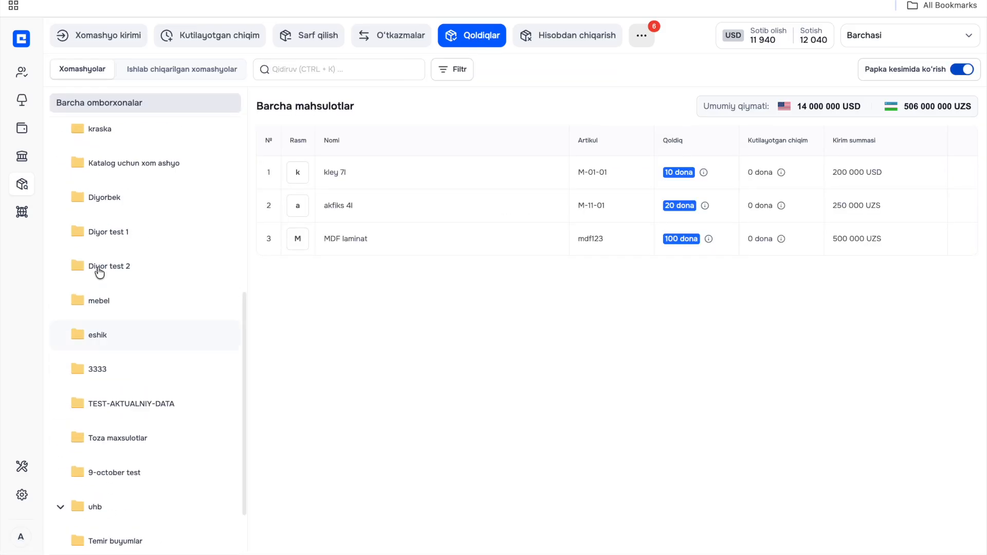
scroll(93, 319, down, 5)
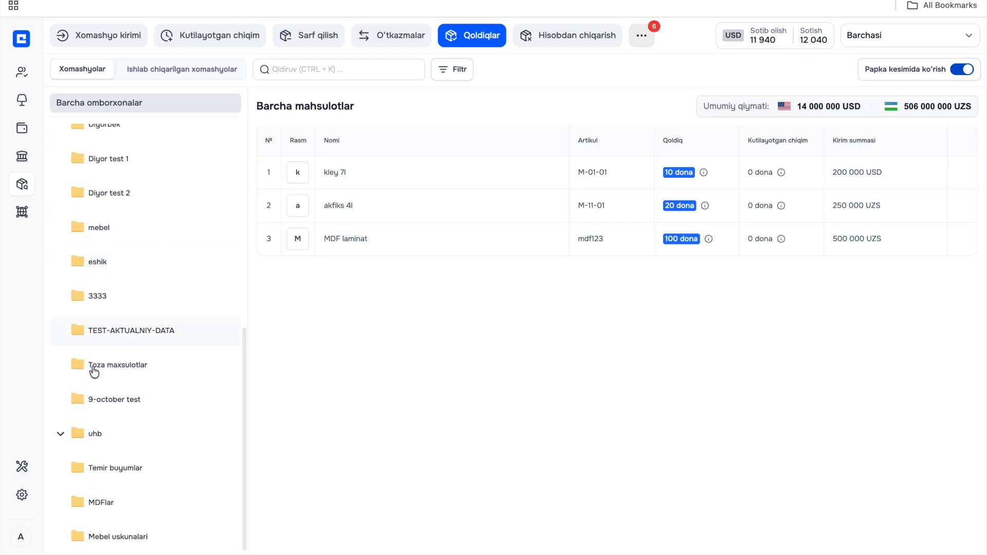
click(97, 540)
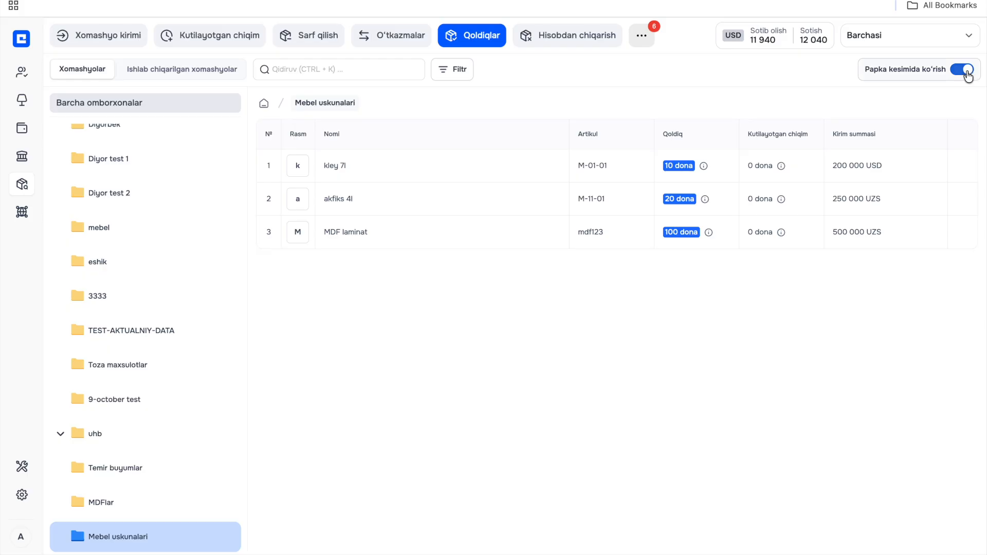
click(968, 75)
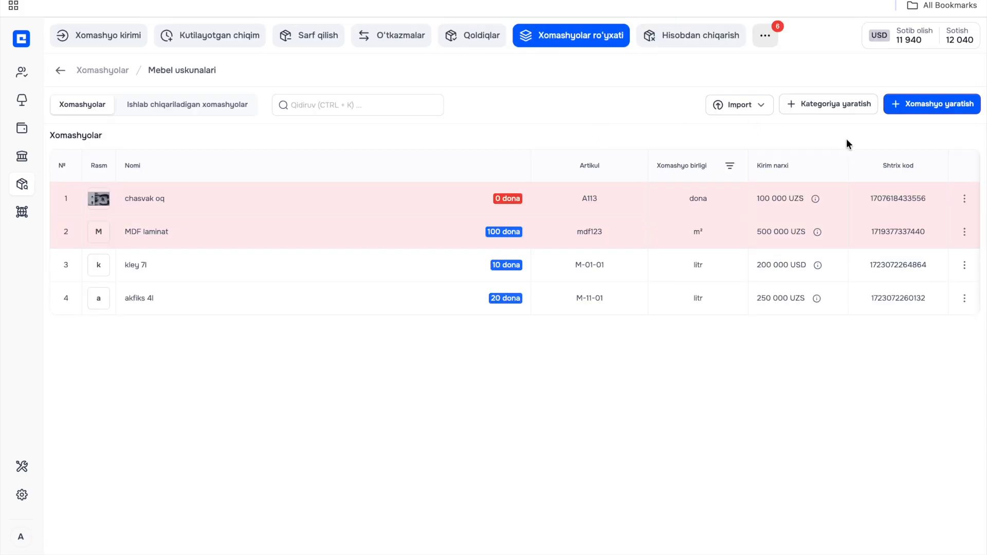
- Start a new raw material in the Mebel uskunalari category, named Shurp 5lik with article shu123
click(929, 110)
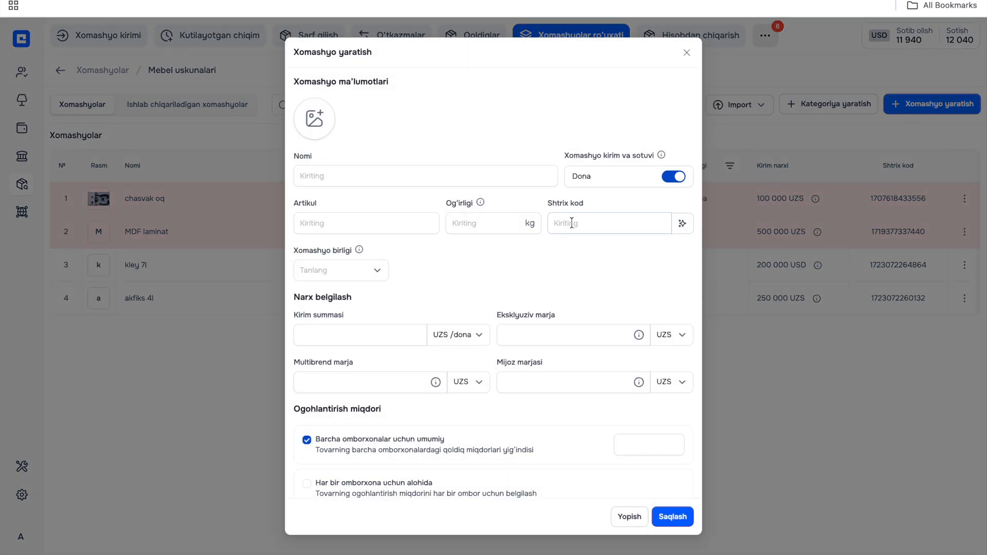
click(473, 172)
text(Shuro)
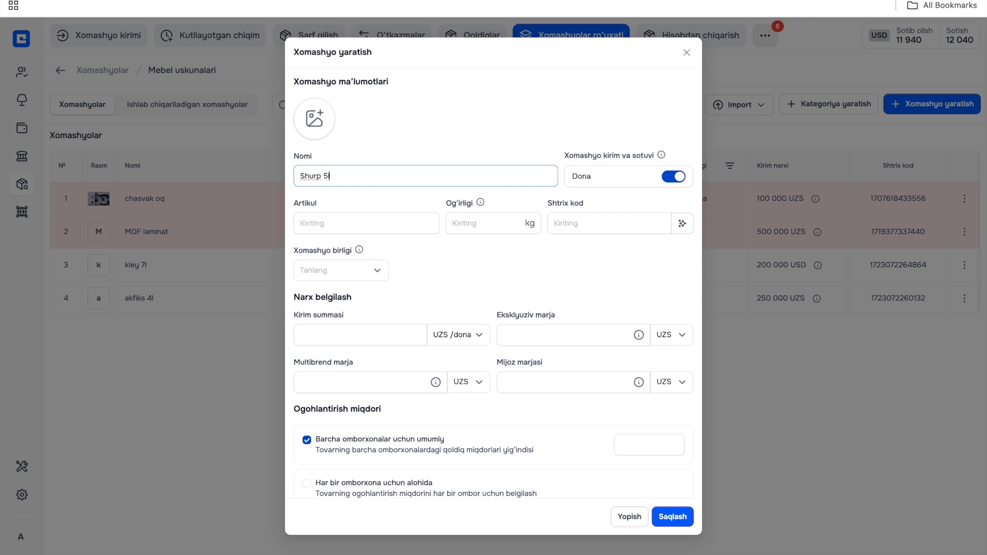
click(399, 226)
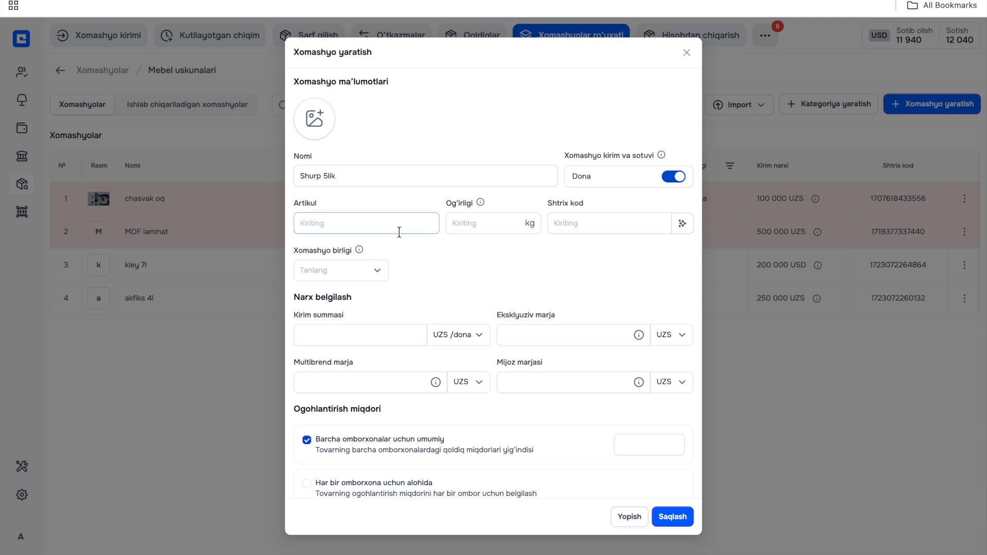
text(shy)
key(BackSpace)
text(u123)
- Set the weight (Og'irligi) of Shurp 5lik to 1 kg and generate its barcode (Shtrix kod)
click(478, 226)
text(1)
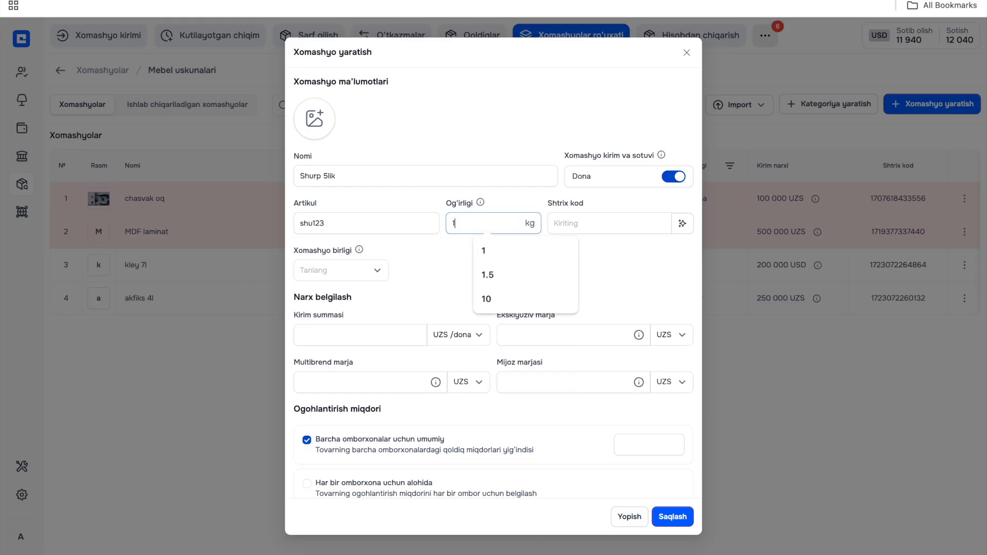
click(586, 224)
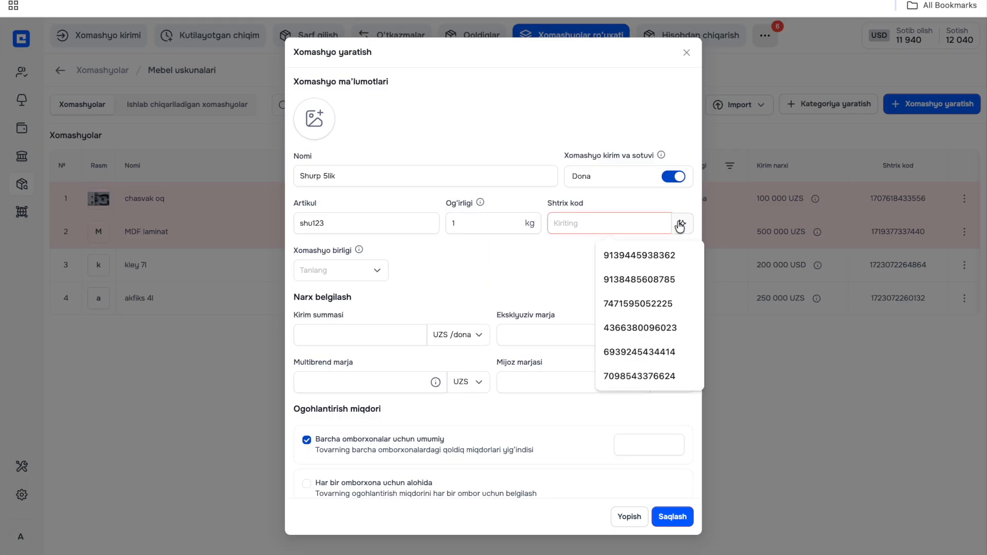
click(681, 224)
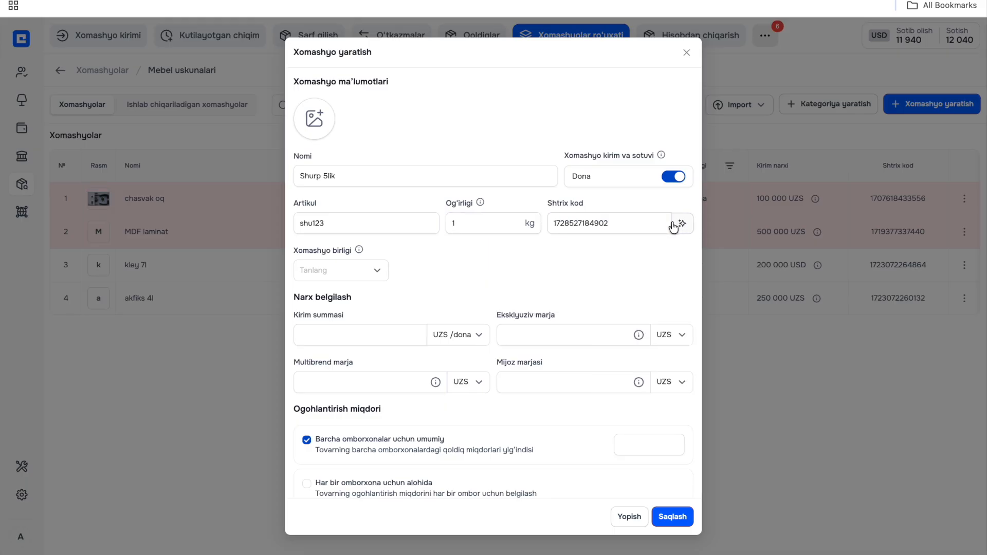
- Set the raw material unit to kg and its capacity (Sig'imi) to 1000 g
click(325, 269)
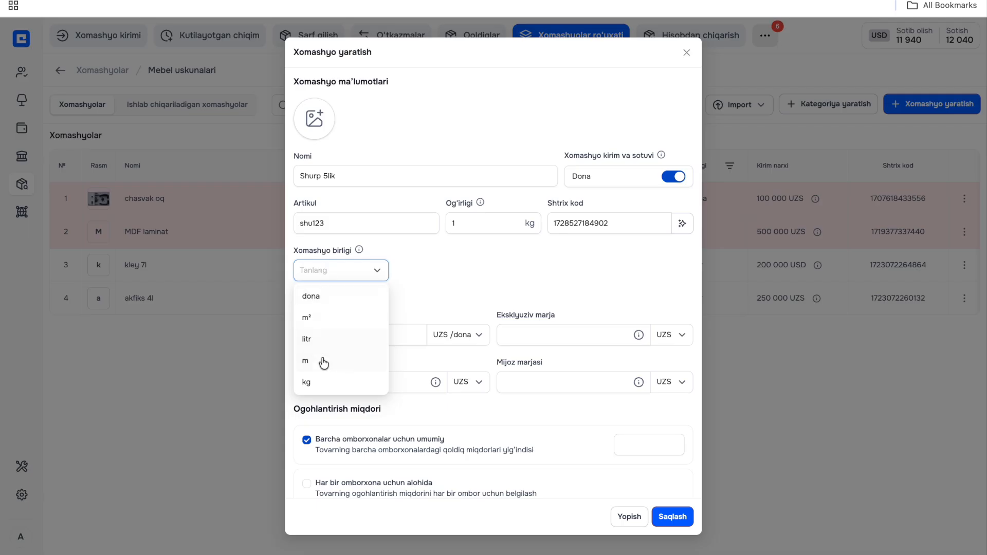
click(324, 383)
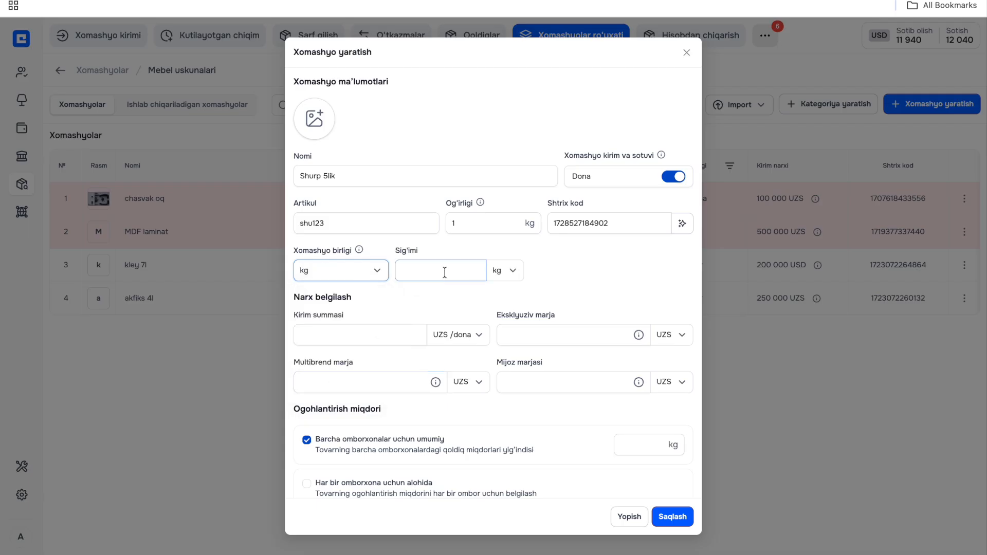
click(508, 271)
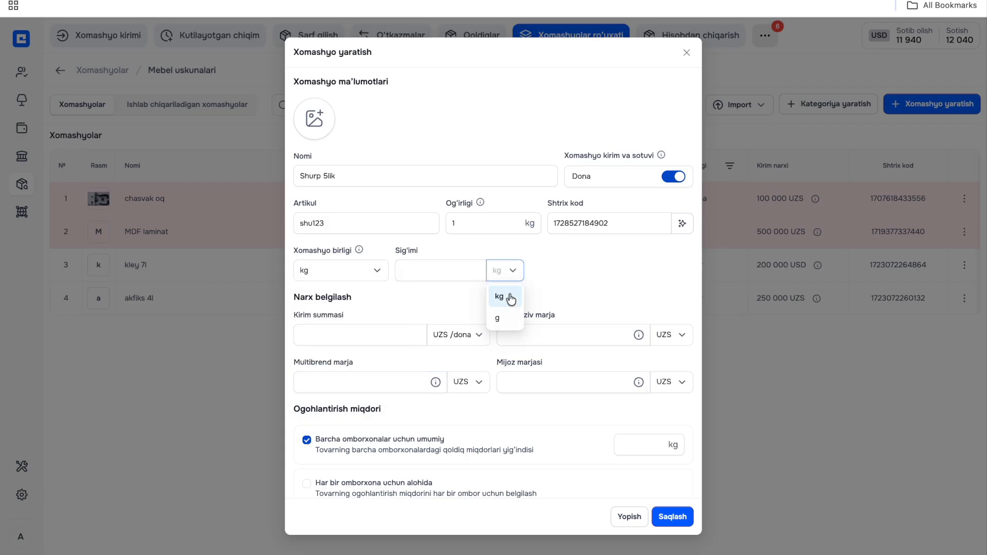
click(443, 268)
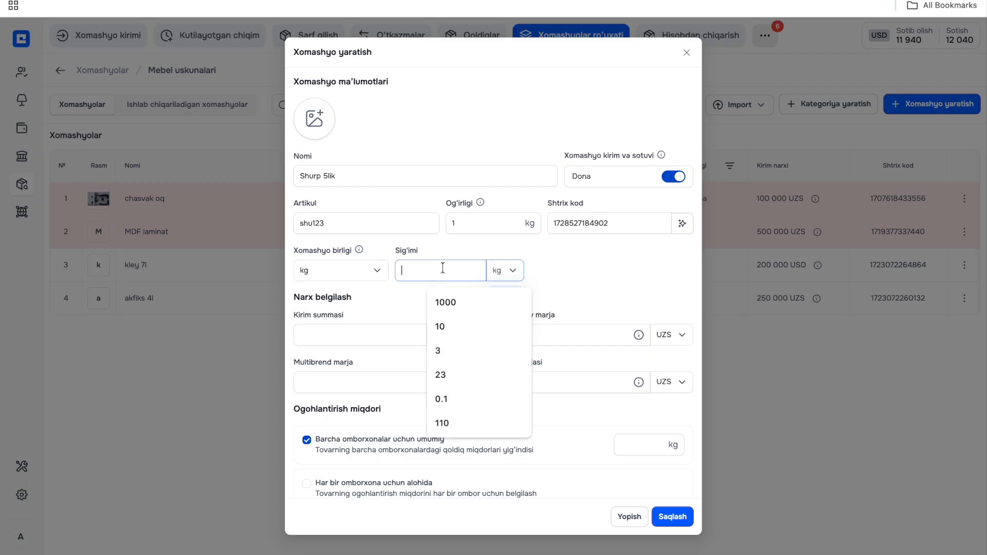
click(513, 272)
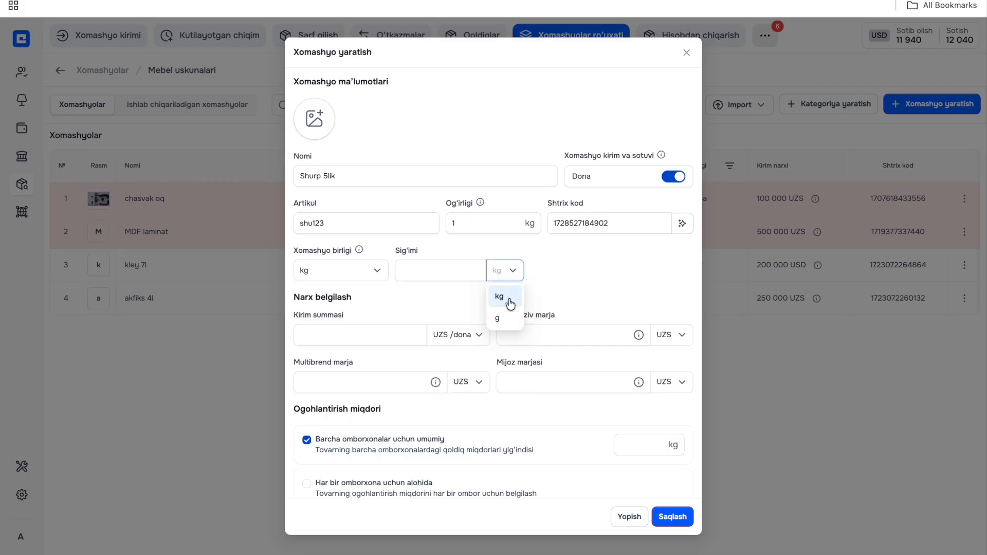
click(498, 318)
click(434, 277)
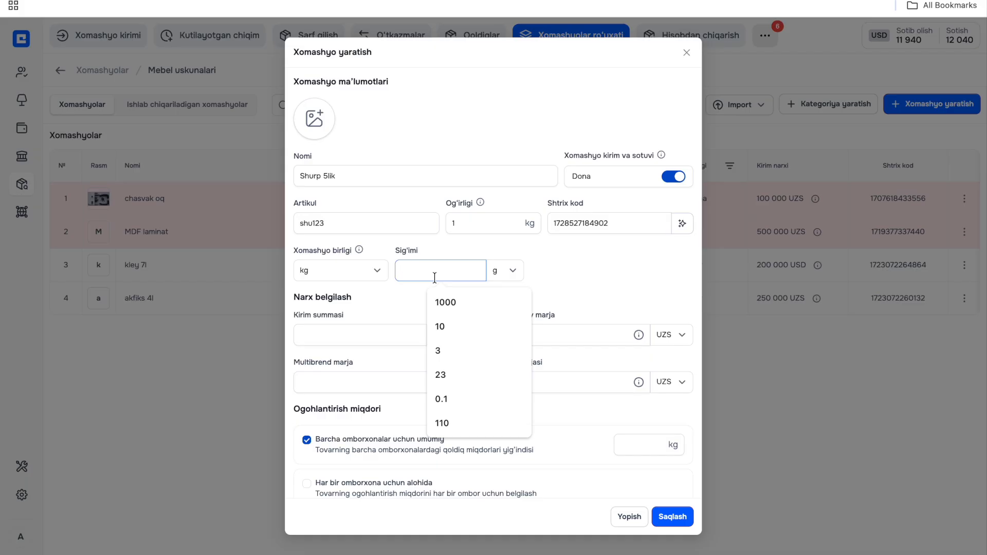
text(1000)
- Set the purchase price (Kirim summasi) to 20 000 UZS per dona and the exclusive margin (Eksklyuziv marja) to 20 %
click(375, 334)
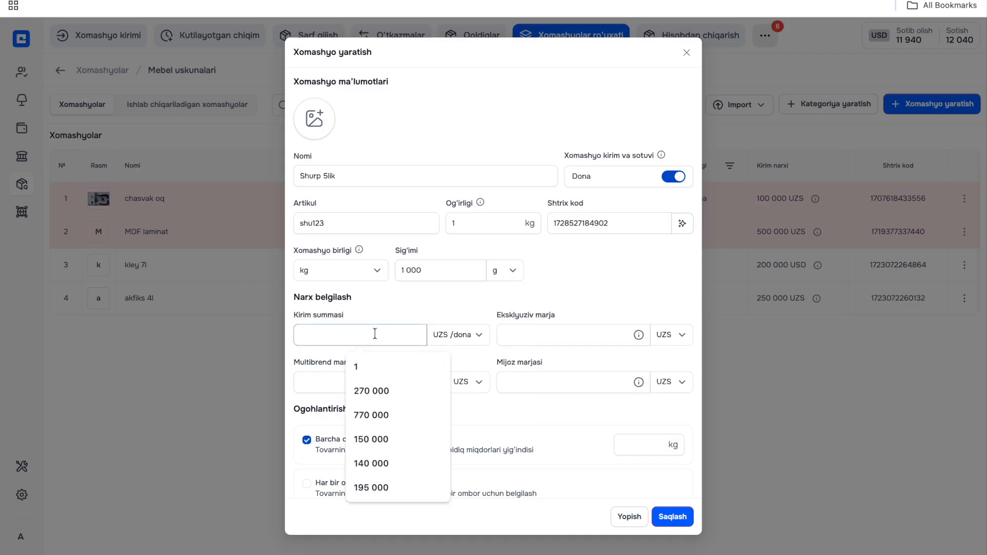
text(200000)
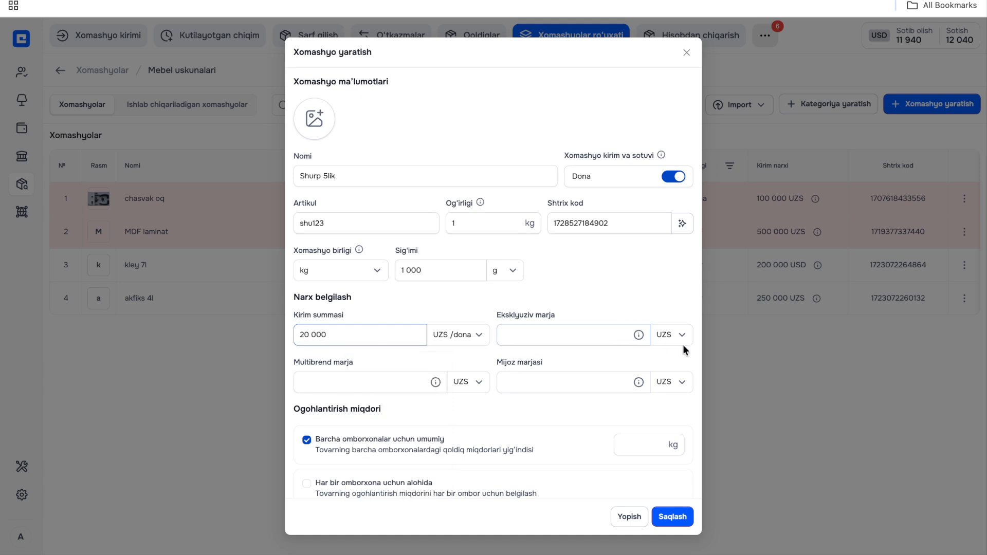
click(678, 337)
click(668, 378)
click(605, 333)
text(20)
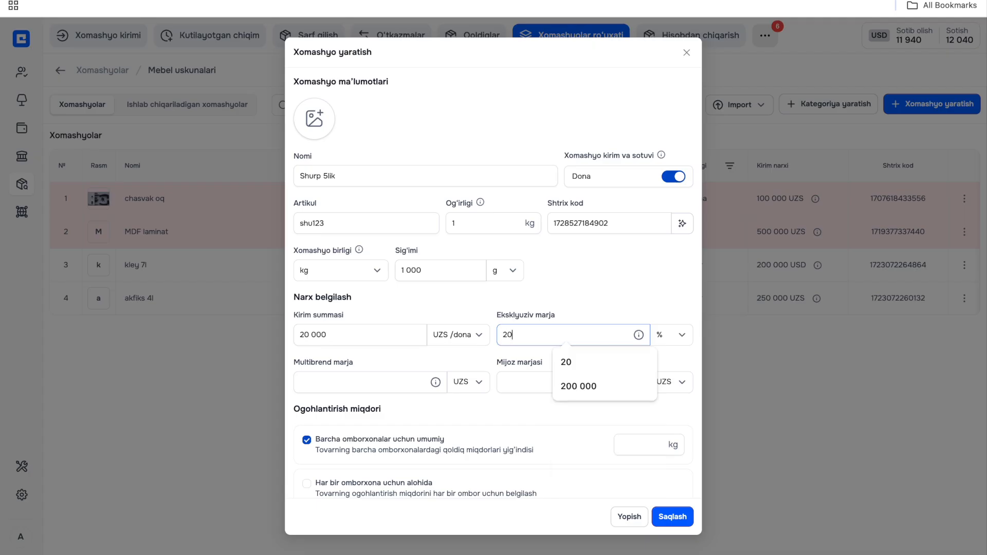
mouse_move(639, 335)
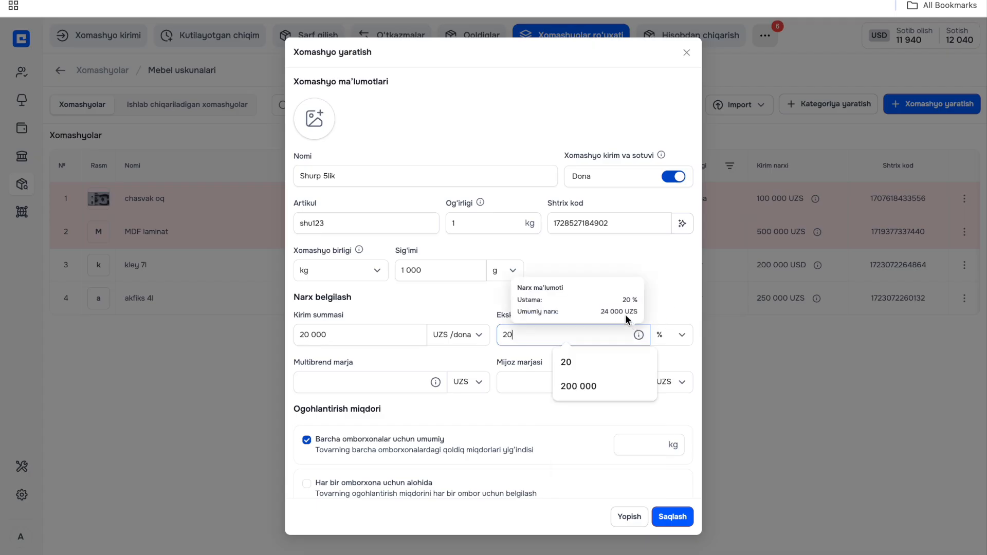
- Set the Multibrend marja to 30 % and the customer margin (Mijoz marjasi) to 40 %
click(454, 383)
click(460, 429)
click(410, 383)
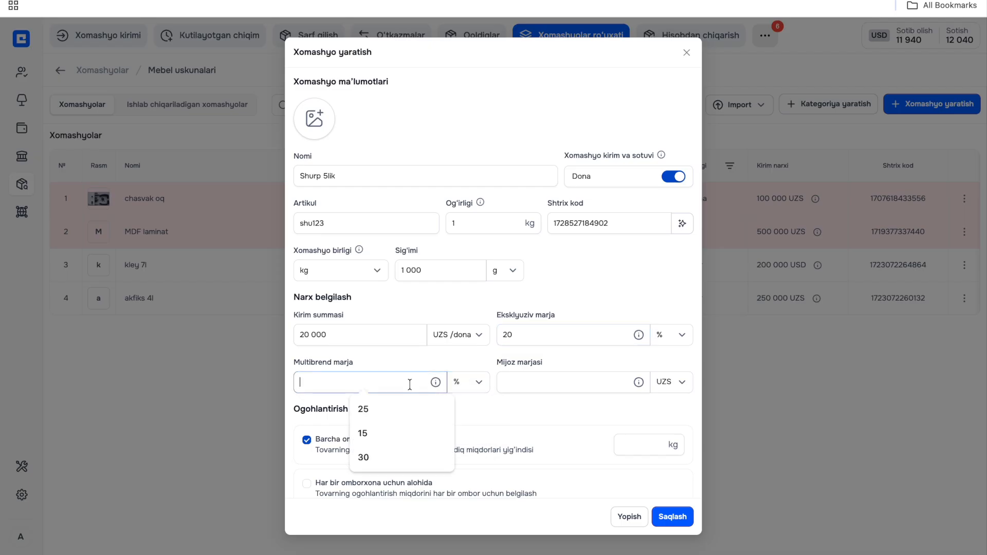
text(30)
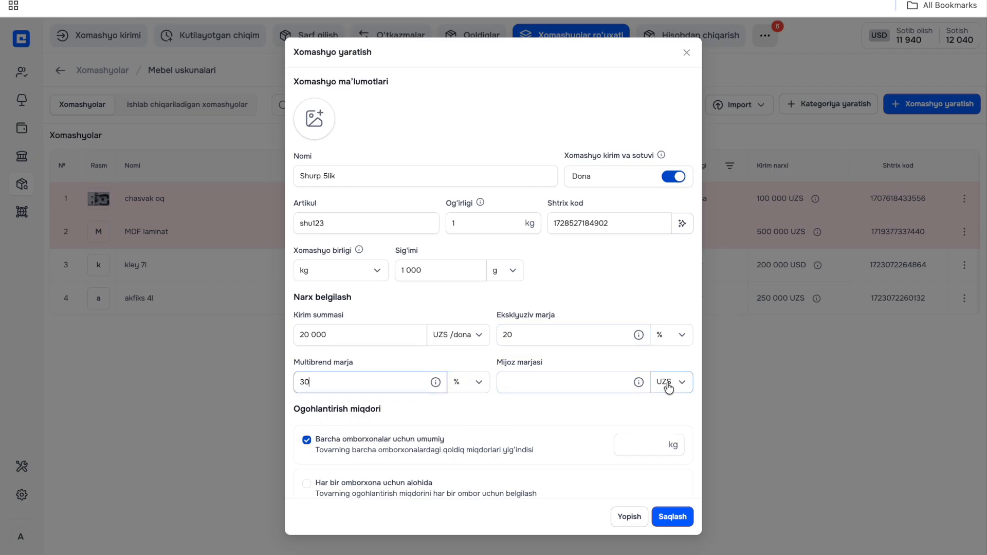
click(670, 385)
click(669, 432)
click(580, 383)
text(40)
- Set the warning quantity common to all warehouses to 4 kg and enable QQS at 12 %
scroll(576, 417, down, 2)
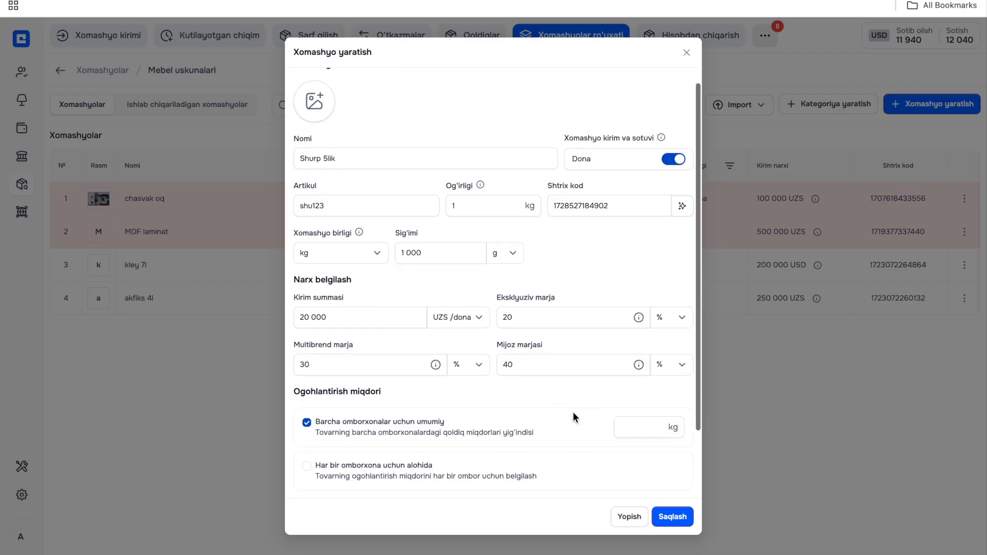
click(639, 344)
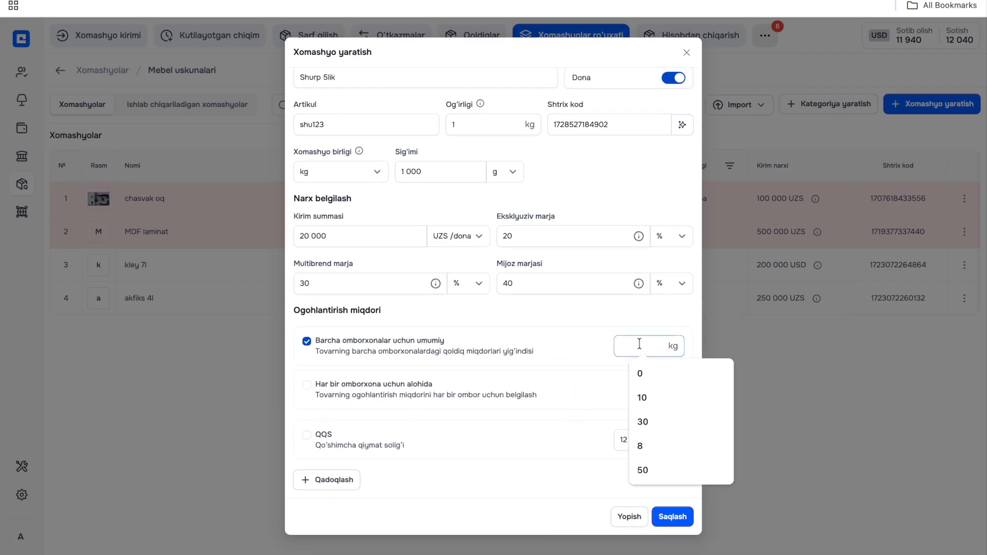
text(4)
click(611, 325)
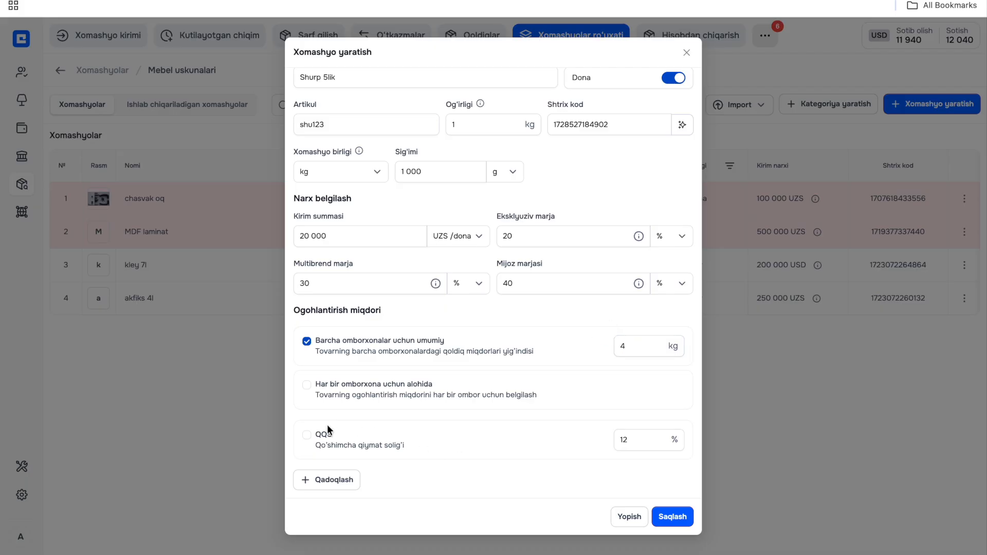
- Add a xalta packaging (Qadoqlash) of 10 dona and save the Shurp 5lik raw material
click(344, 480)
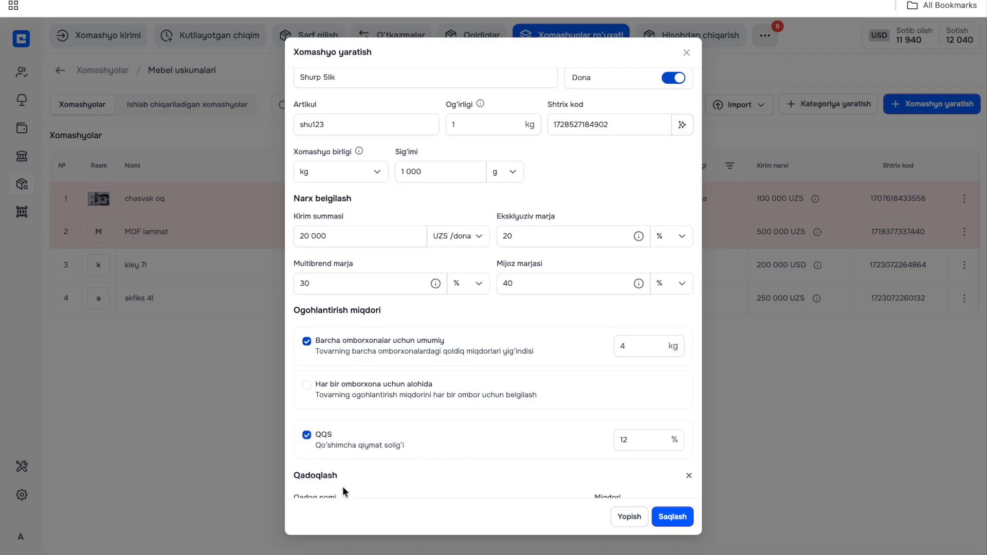
click(501, 459)
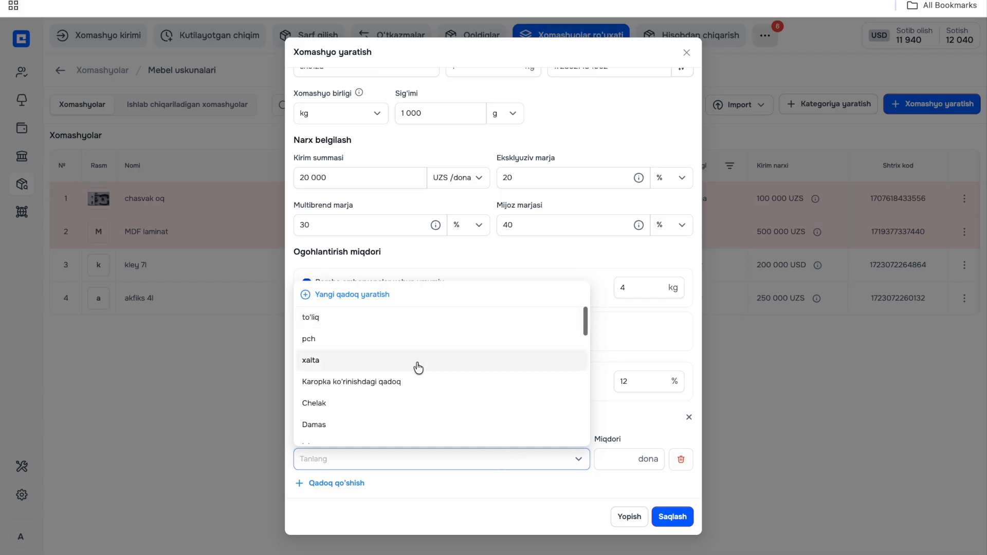
click(397, 363)
click(614, 461)
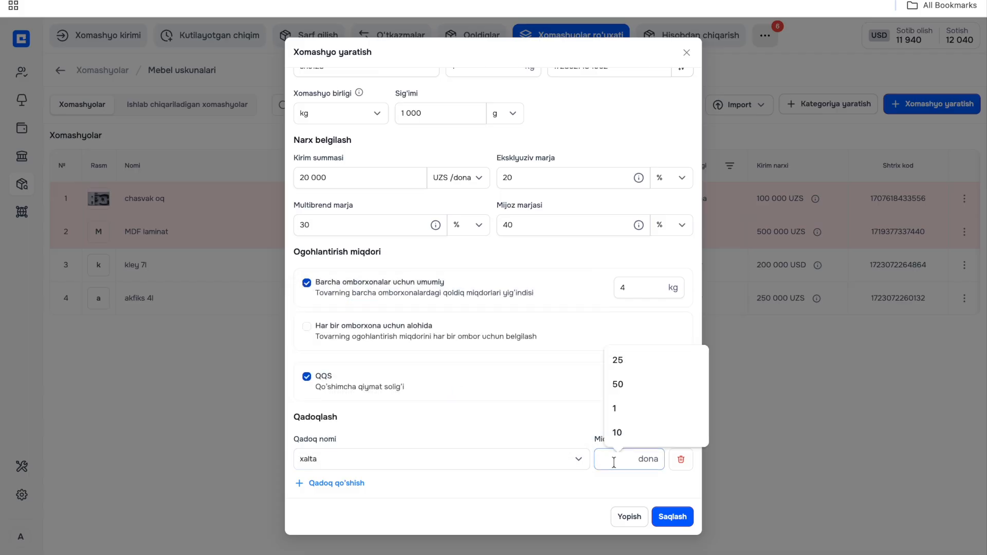
text(0)
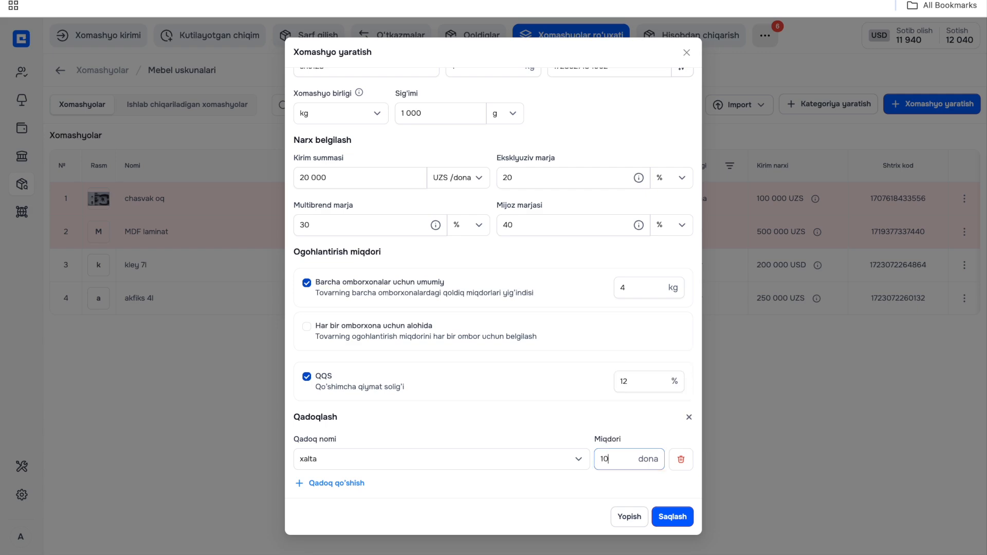
scroll(621, 425, up, 3)
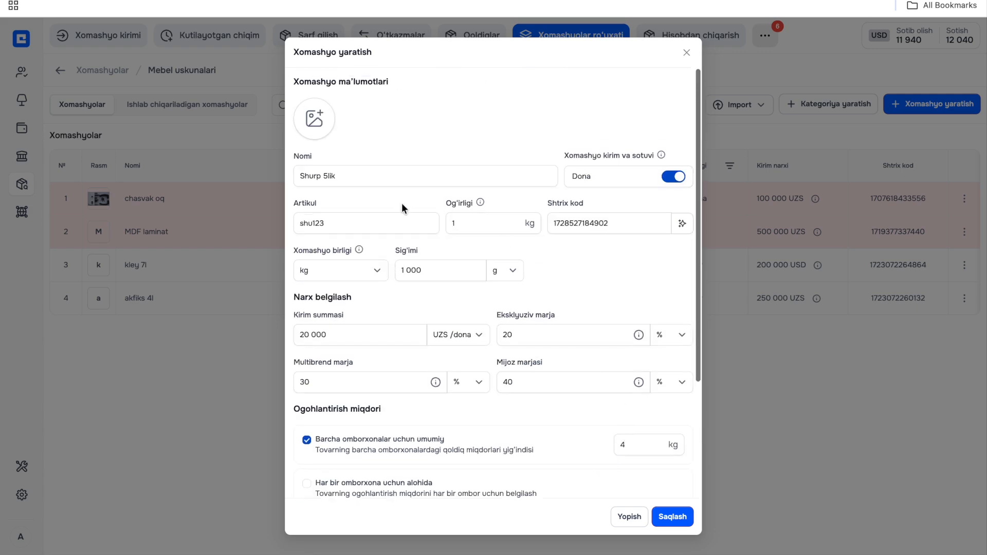
scroll(326, 281, down, 3)
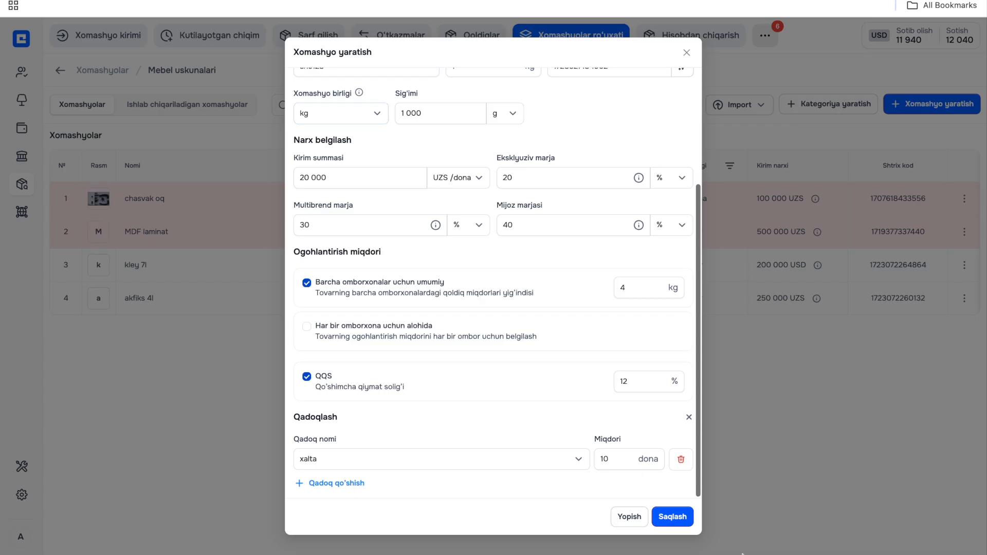
click(672, 517)
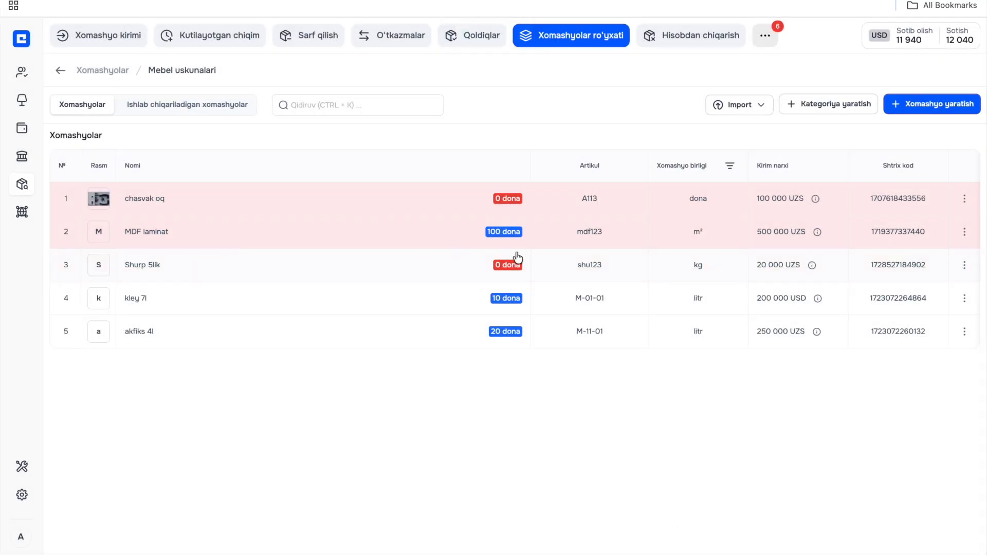
mouse_move(811, 267)
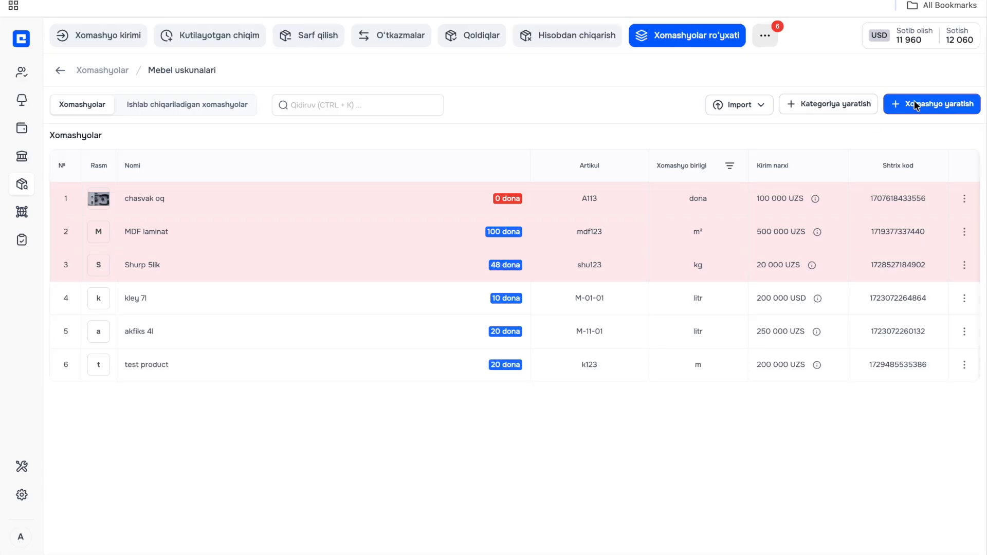
- Start another raw material in the Mebel uskunalari category, named Kromka 5lik with article K123
click(915, 106)
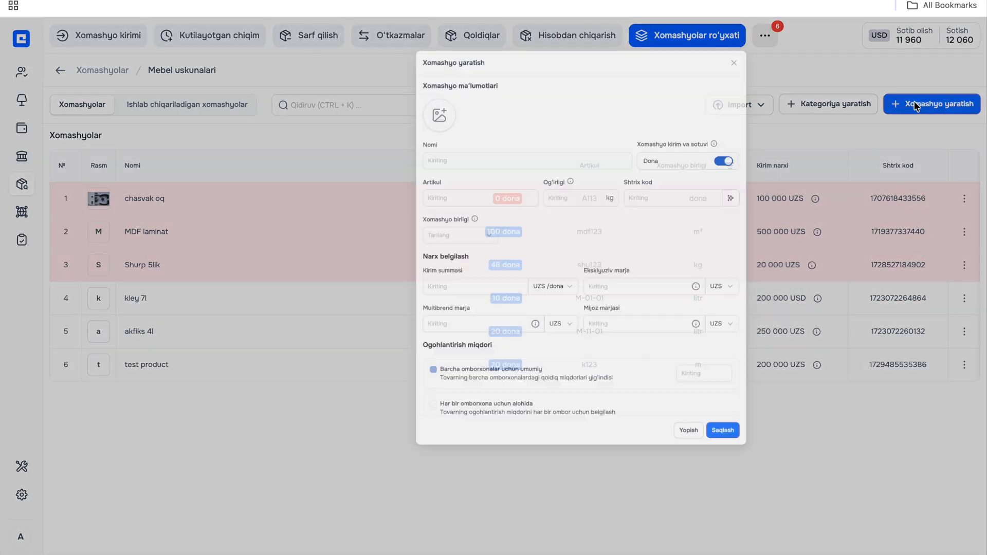
click(449, 166)
text(K)
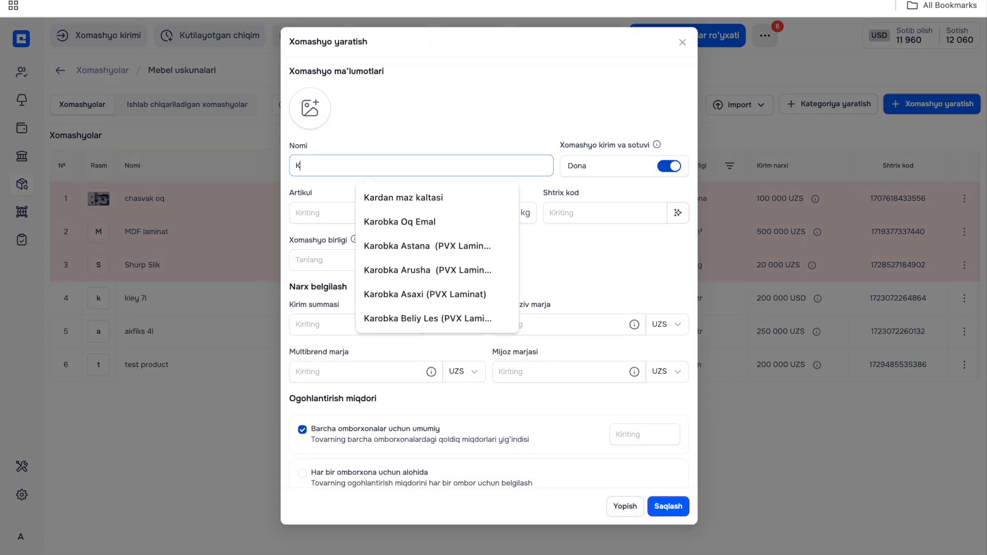
text(romka 5lik)
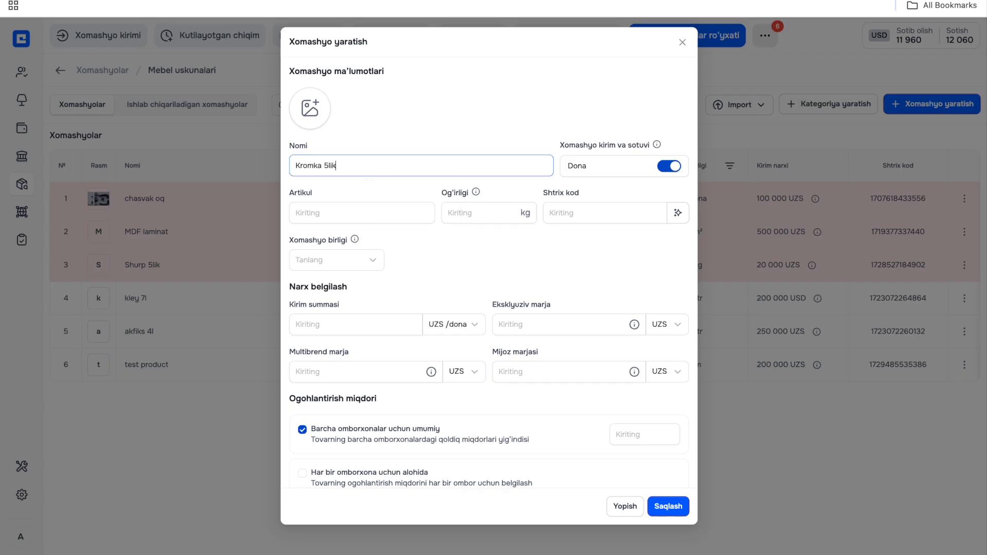
click(334, 212)
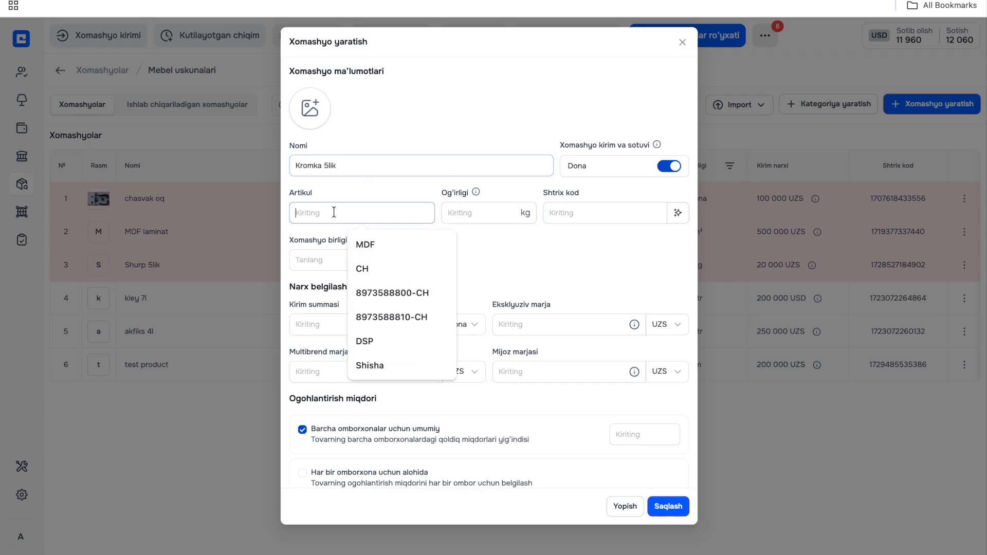
text(K123)
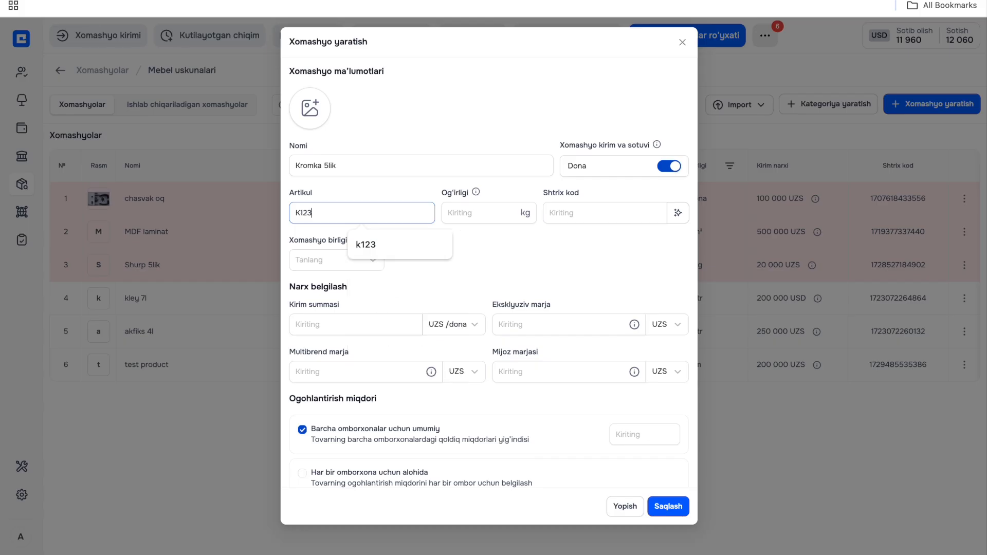
- Set the weight of Kromka 5lik to 5 kg and generate its barcode
click(465, 212)
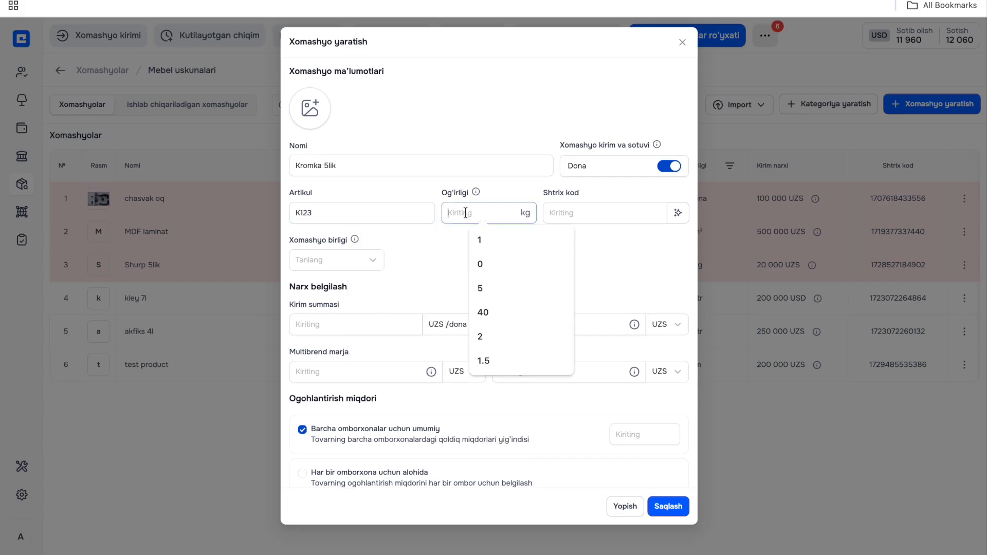
text(5)
click(680, 215)
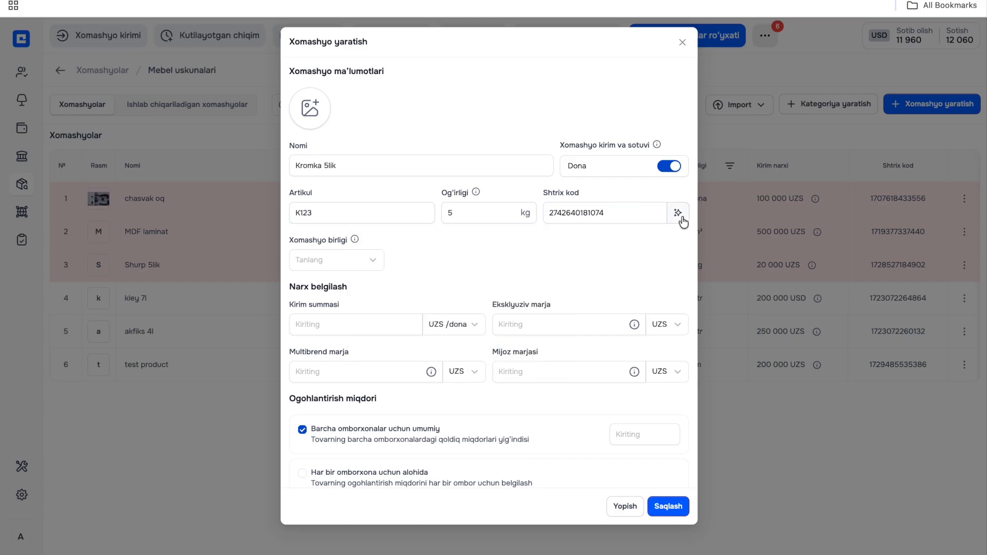
- Set Kromka 5lik's unit to m, with a height of 200 mm, a width of 300 mm and a length of 100 m
click(328, 268)
click(329, 350)
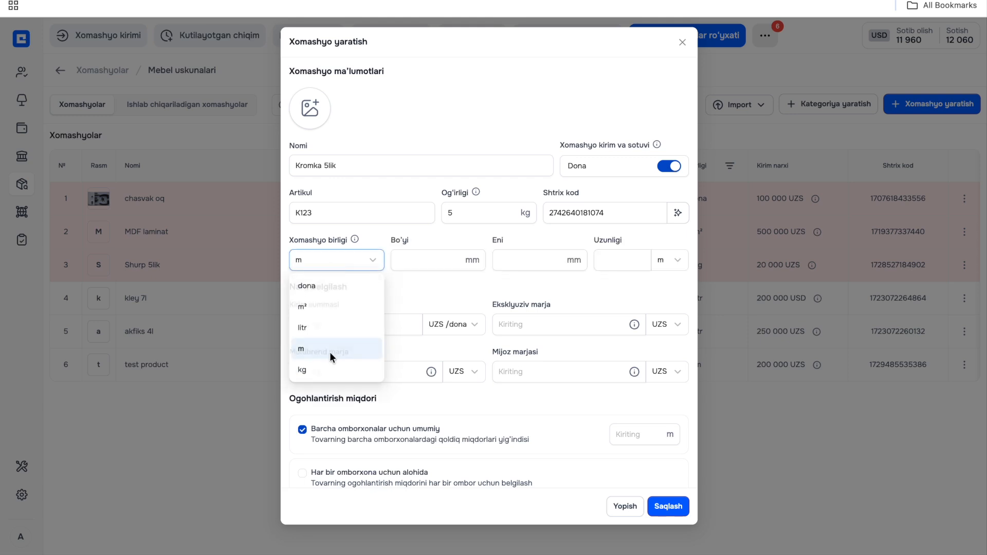
click(423, 261)
text(200)
click(550, 259)
text(300)
click(640, 262)
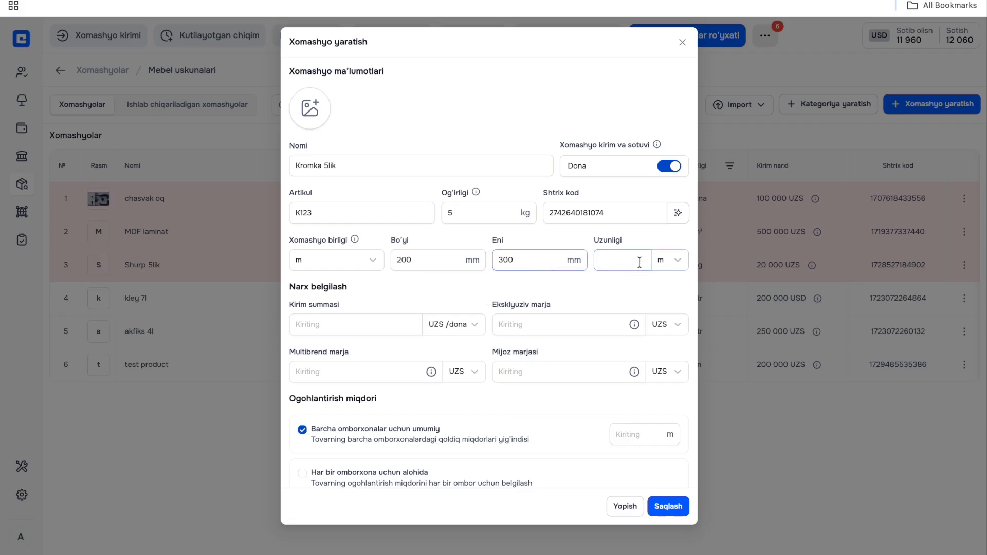
text(100)
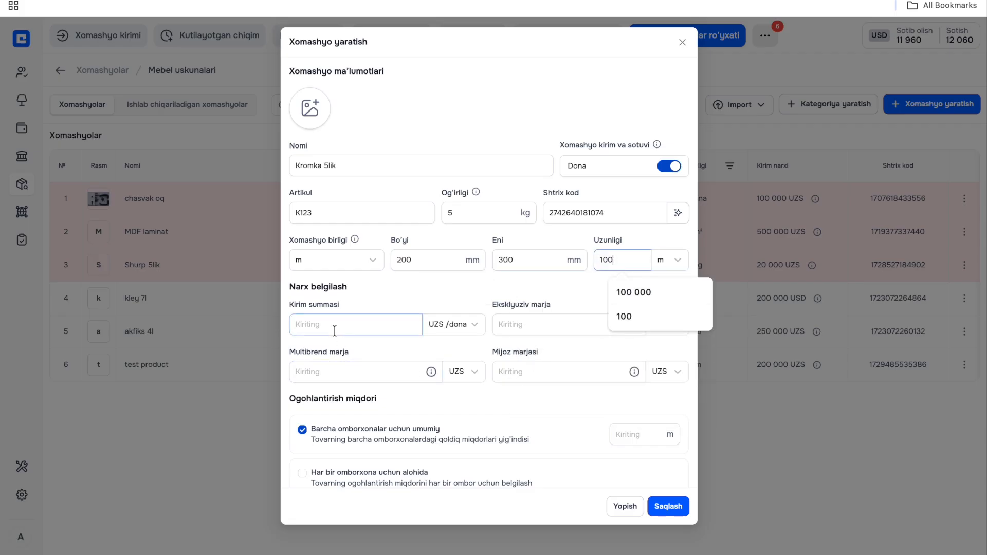
- Set the purchase price to 200 000 UZS and the exclusive, multibrand and customer margins to 30 000, 40 000 and 50 000 UZS
click(334, 325)
text(2000000)
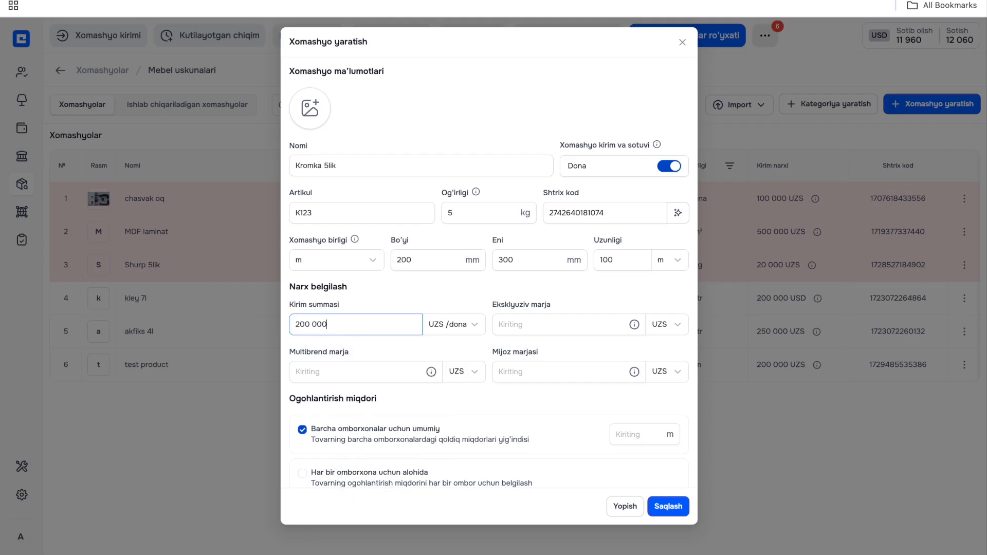
click(526, 323)
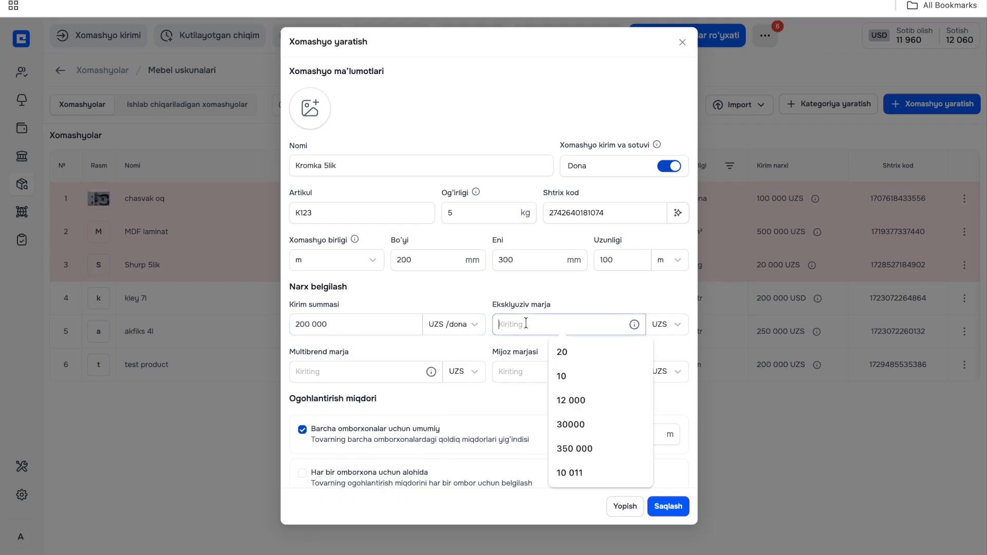
text(300000)
click(331, 380)
text(4000)
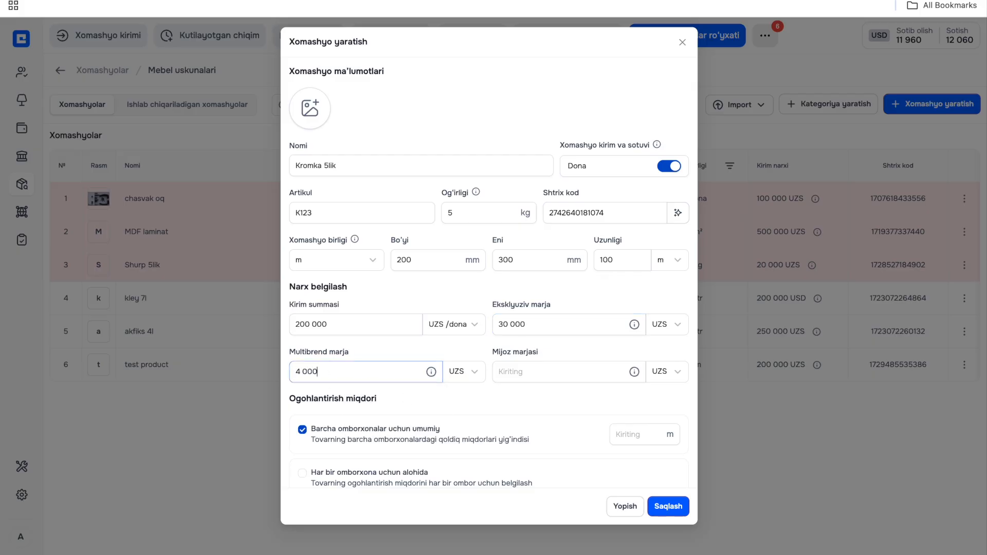
click(528, 380)
text(5000)
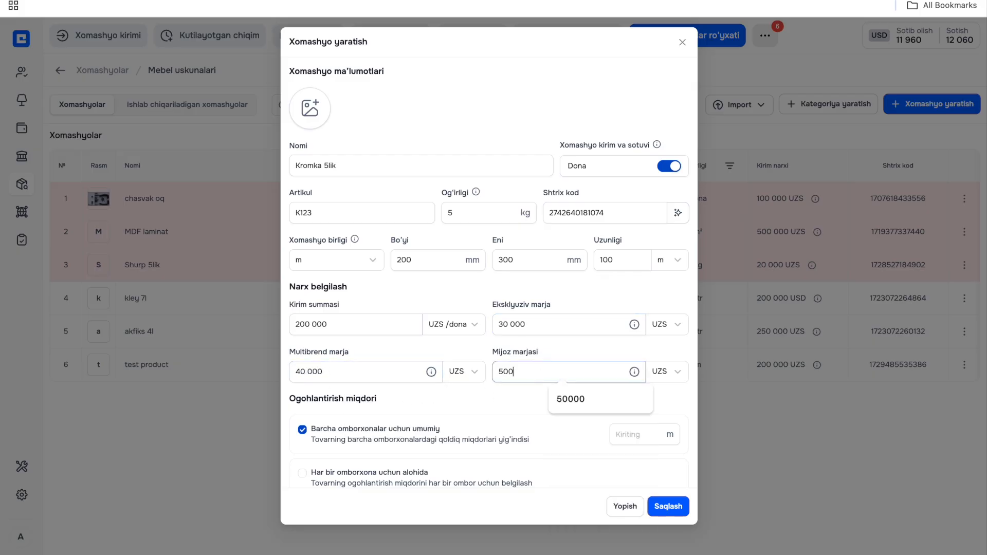
- Set the warning quantity common to all warehouses to 50 m and enable QQS at 12 %
click(624, 432)
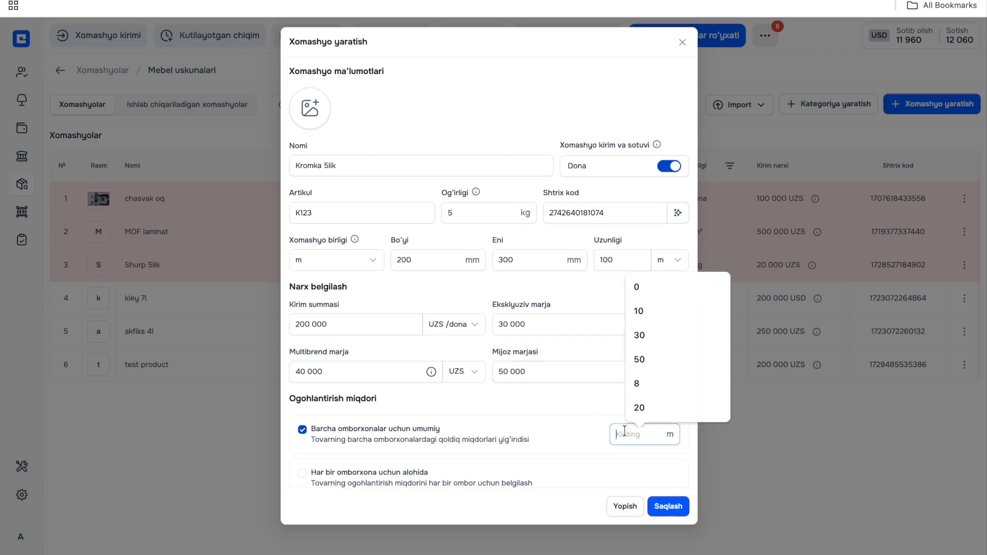
text(50)
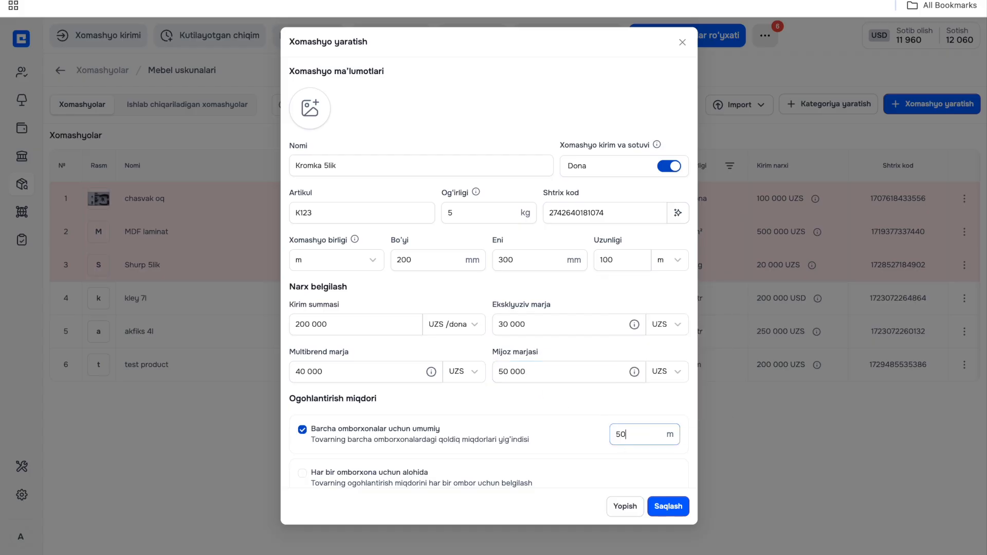
scroll(537, 392, down, 3)
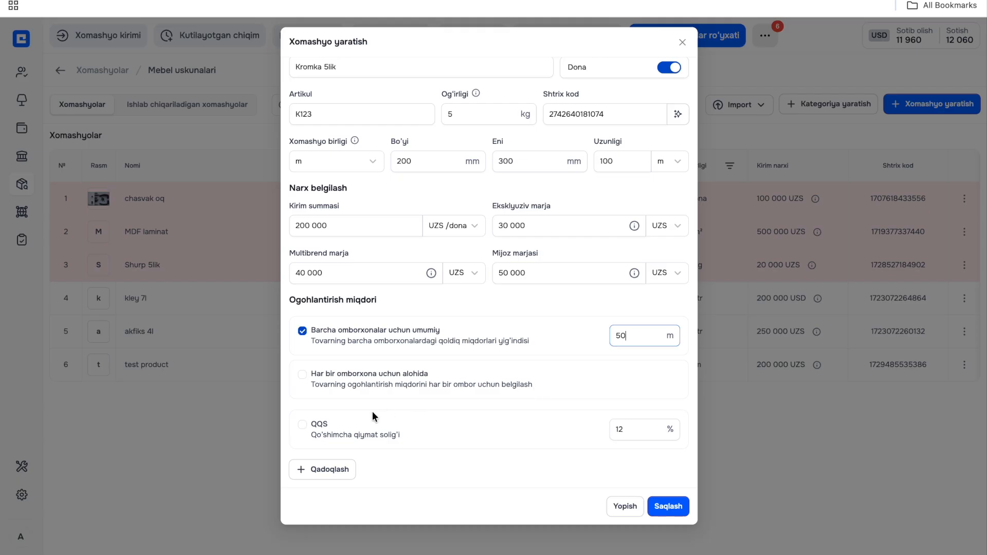
click(301, 425)
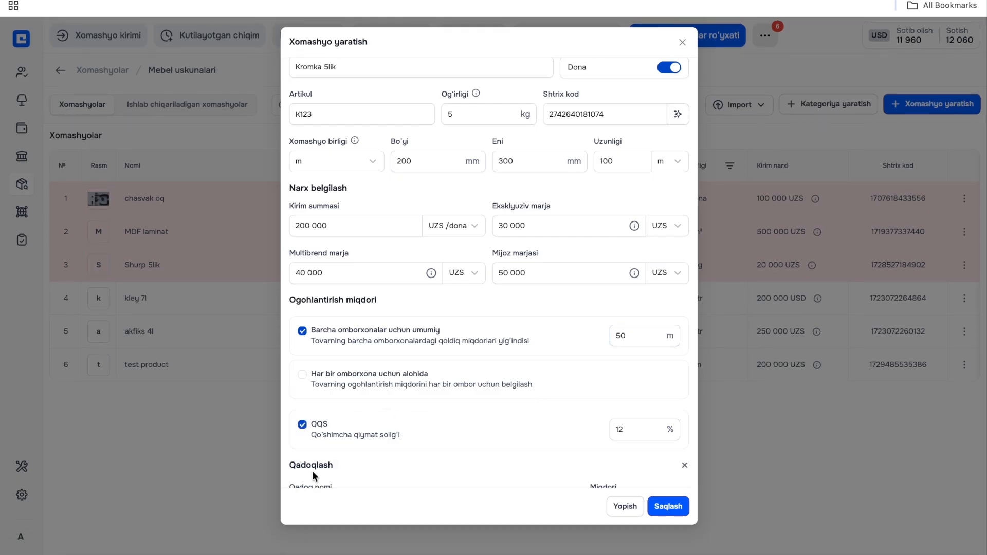
- Add a Damas packaging of 20 dona, disable QQS and save the Kromka 5lik raw material
click(311, 470)
click(353, 452)
click(340, 415)
click(609, 449)
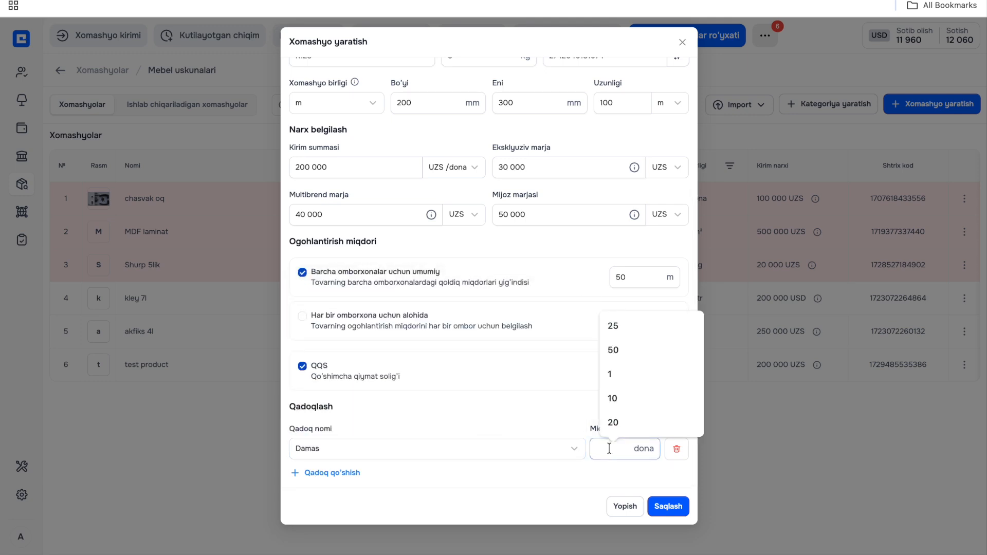
text(20)
click(585, 389)
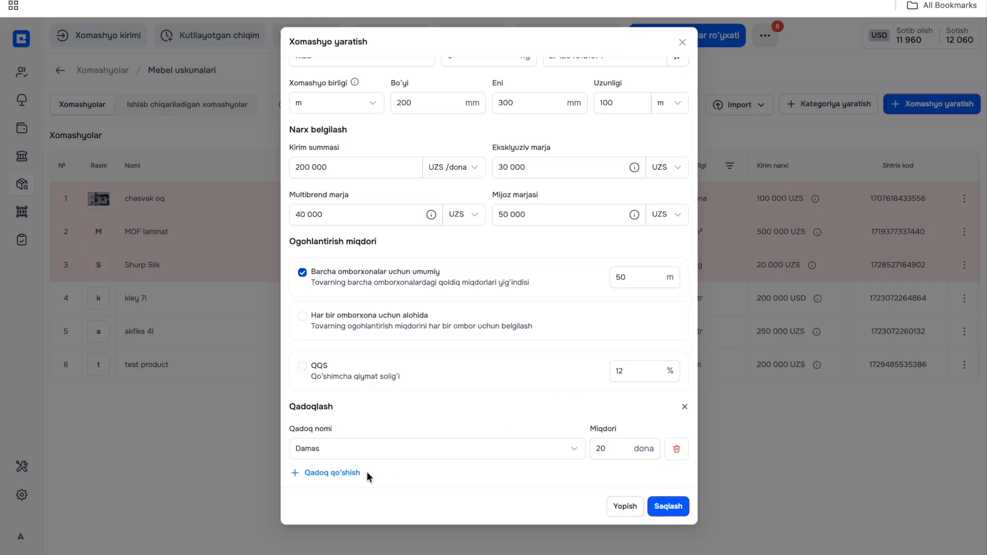
click(671, 508)
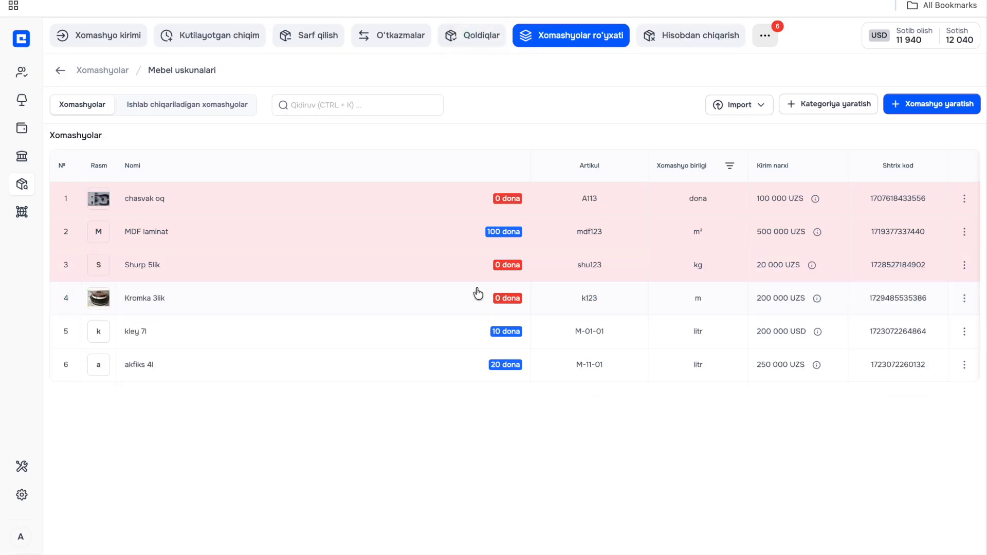
- Start a new voluntary raw material receipt (Ixtiyoriy kirim) and add Kromka 3lik and Shurp 5lik to it
click(95, 39)
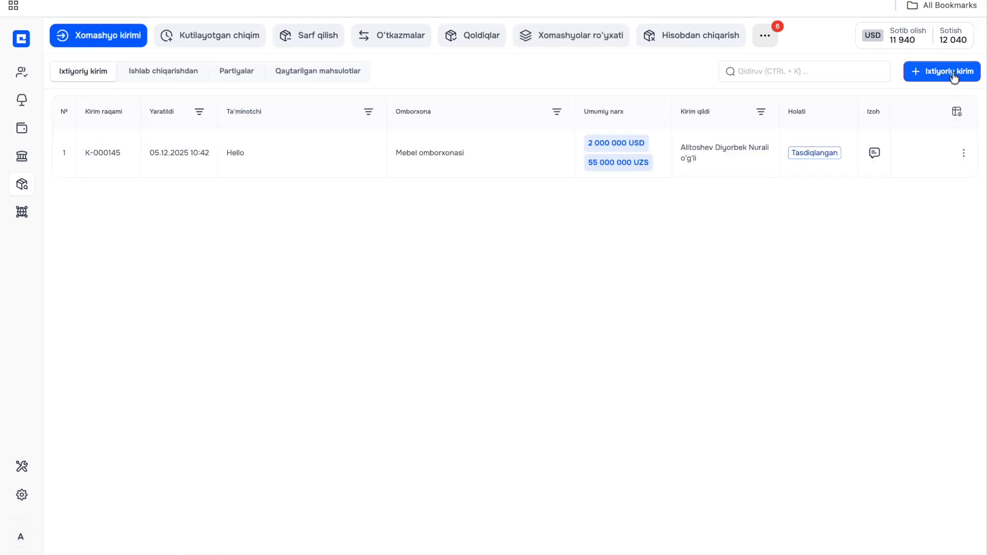
click(952, 72)
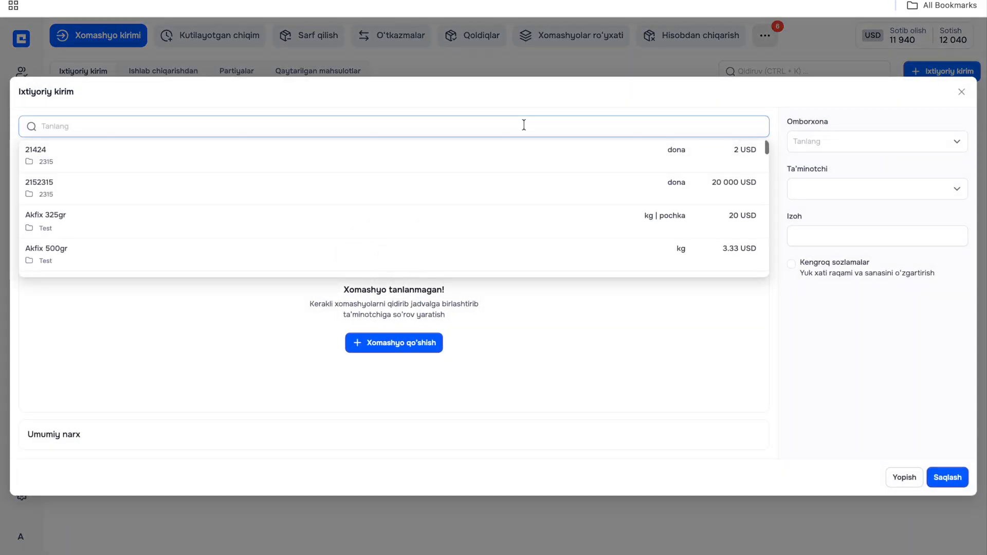
text(krom)
click(366, 202)
click(235, 85)
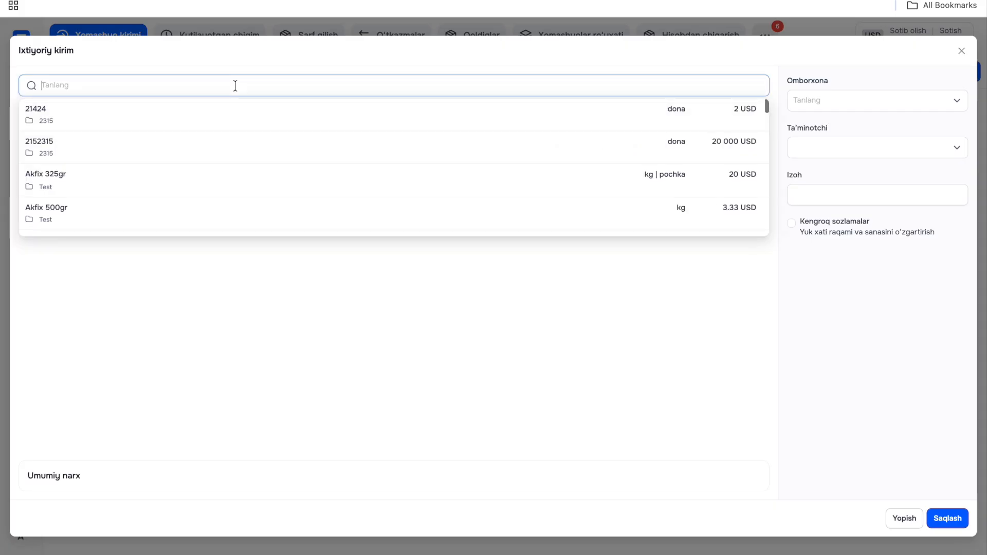
text(shurp)
click(81, 122)
- Set the received quantities to 20 for Kromka 3lik and 50 for Shurp 5lik
click(310, 146)
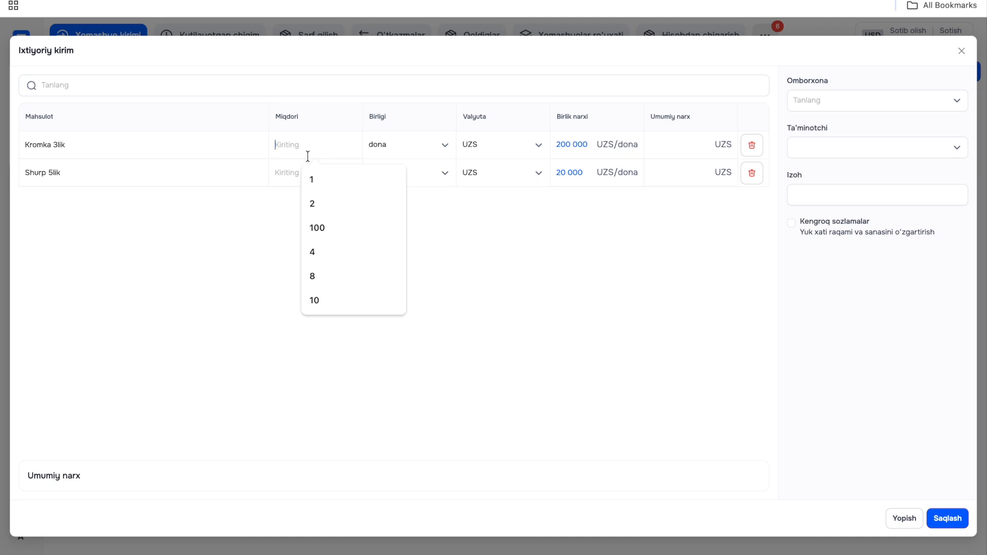
text(20)
click(287, 172)
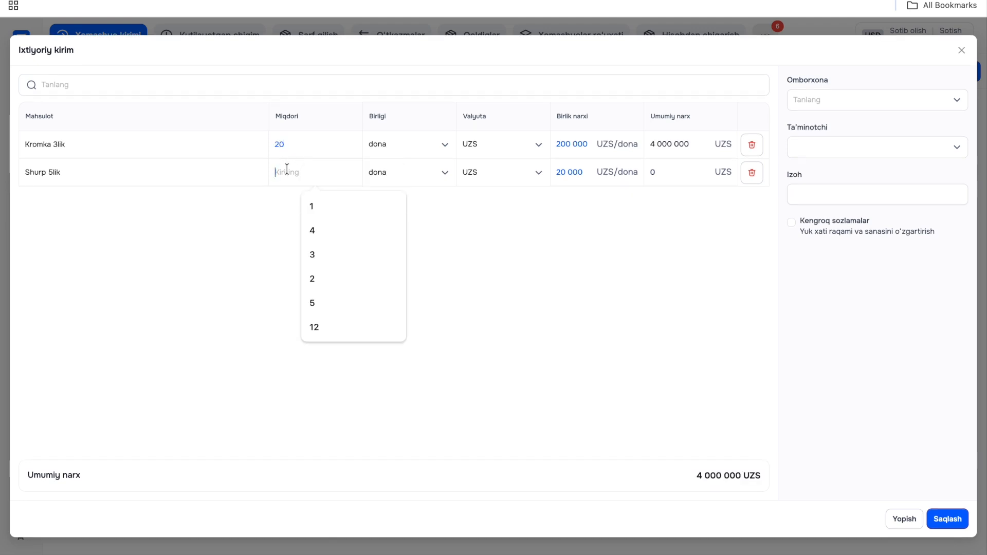
text(50)
- Try the xalta packaging unit for Shurp 5lik and Damas for Kromka 3lik, returning both to dona
click(384, 181)
click(406, 226)
click(301, 180)
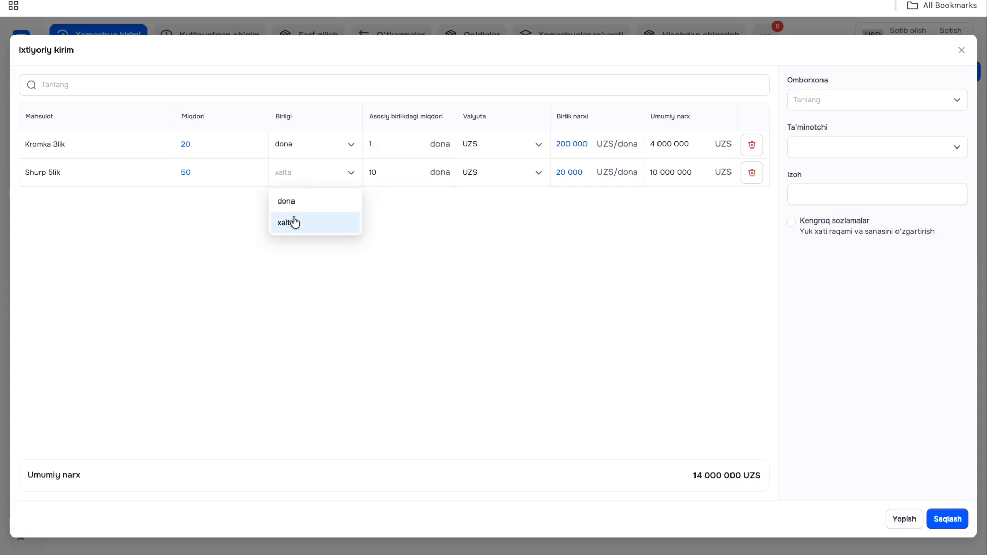
click(296, 205)
click(430, 149)
click(409, 195)
click(318, 148)
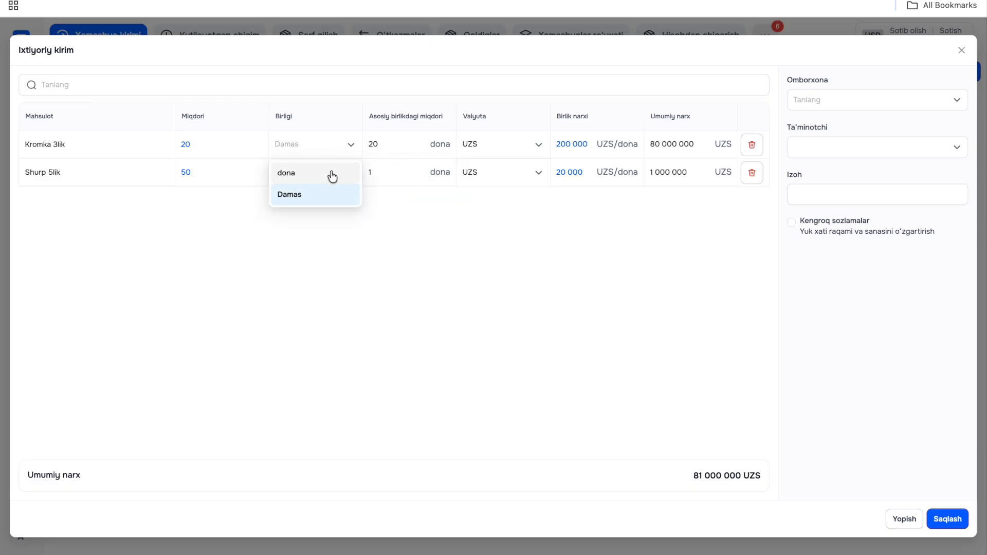
click(331, 173)
- Assign the receipt to the Mebel omborxonasi warehouse and the supplier Hello, add the comment "hj" and save it
click(821, 100)
click(821, 128)
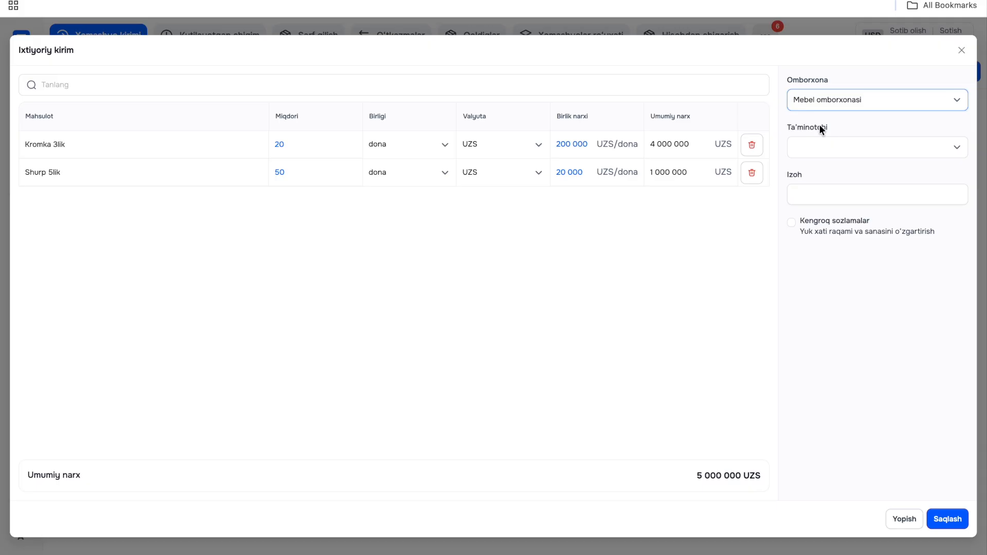
click(824, 147)
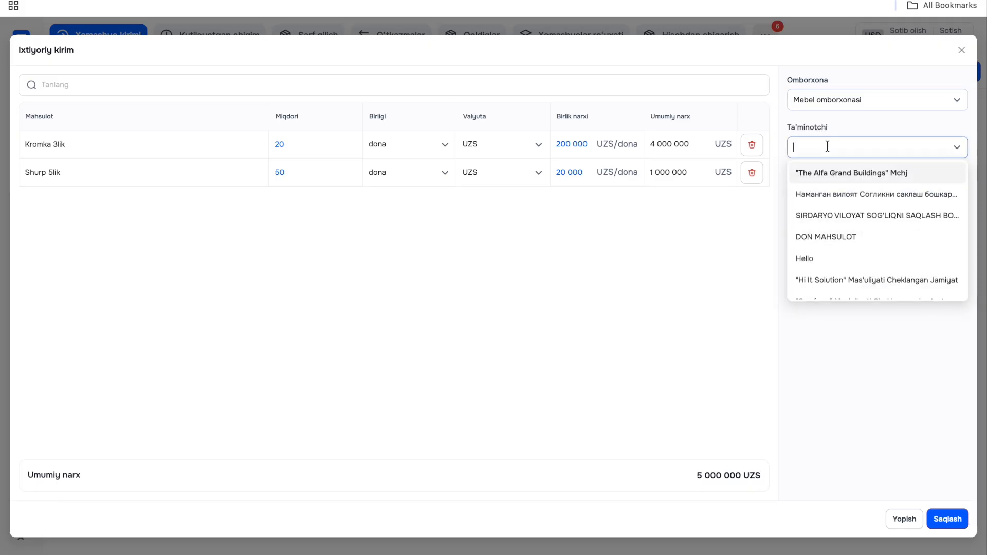
click(833, 259)
click(821, 196)
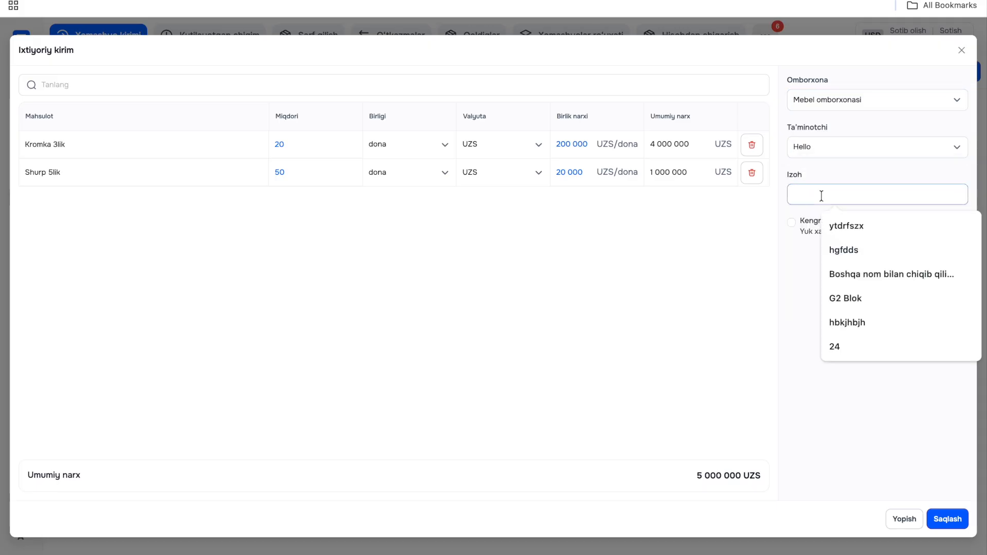
text(hj)
click(948, 521)
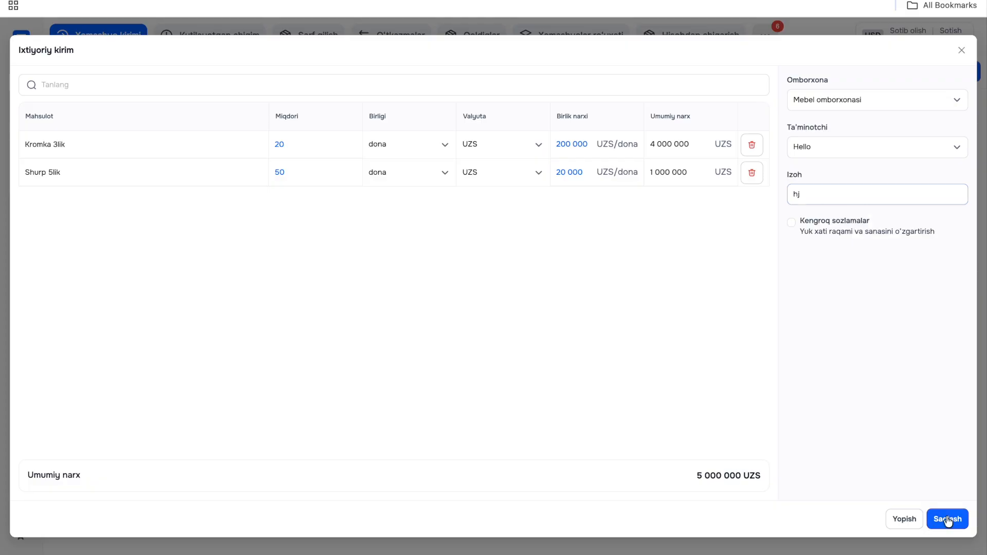
click(949, 521)
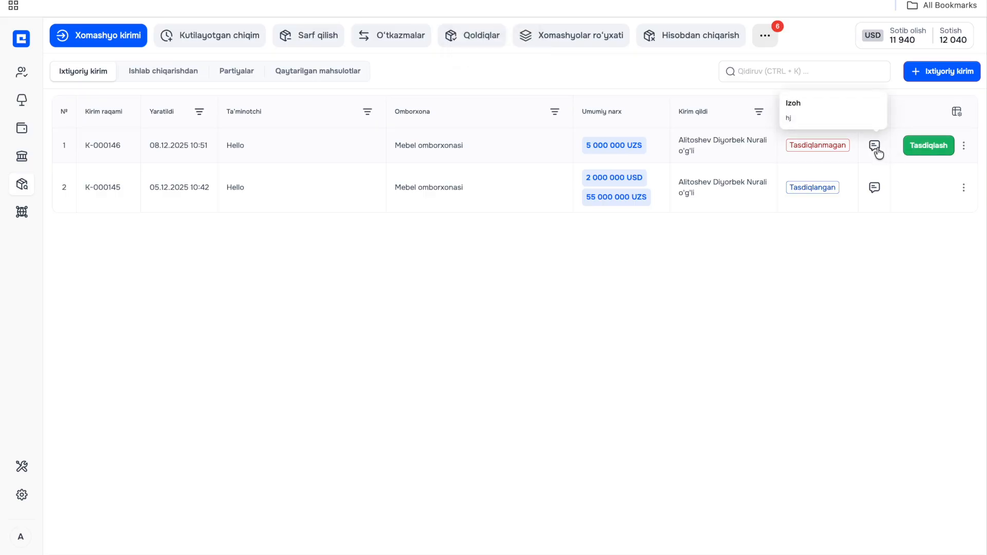
- Open the details of the new unapproved receipt and approve it
click(829, 152)
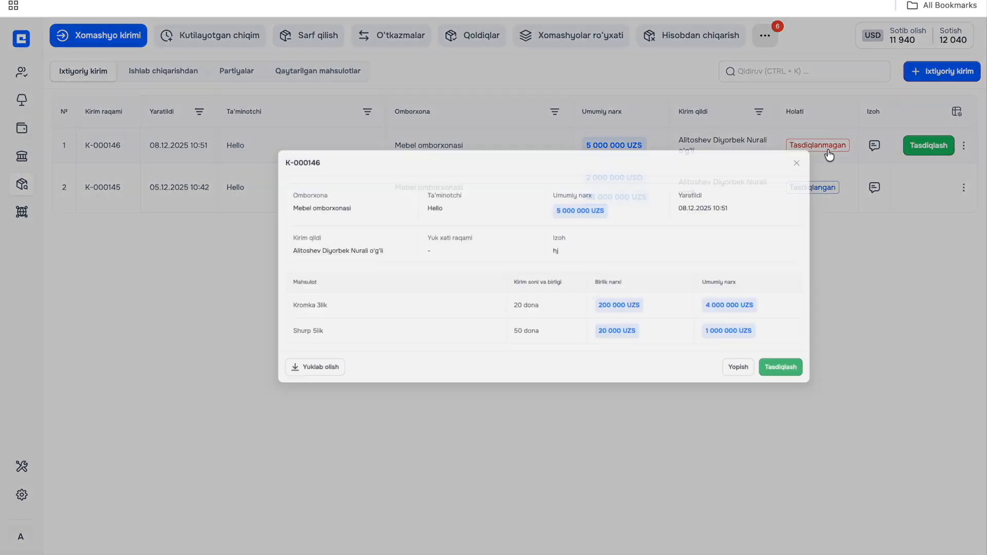
click(776, 410)
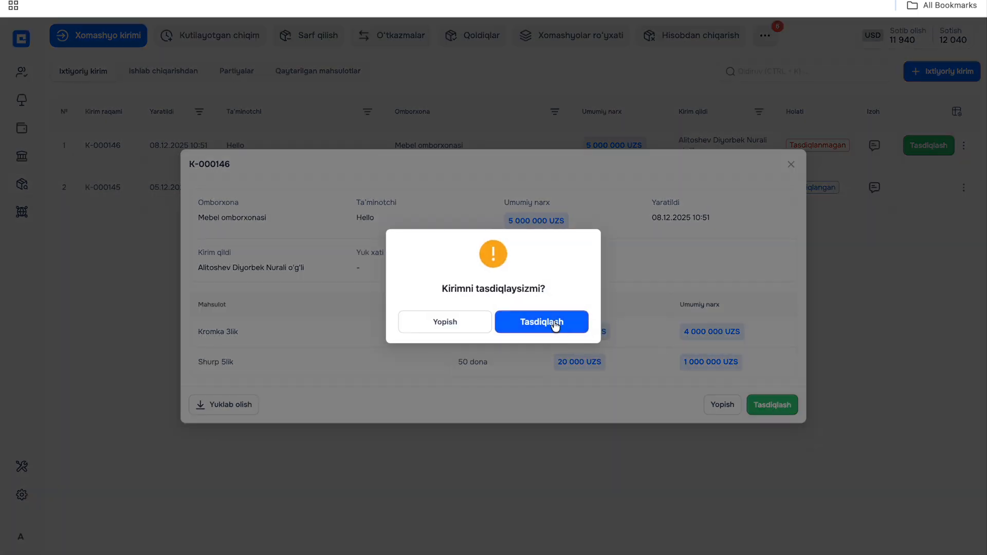
click(544, 320)
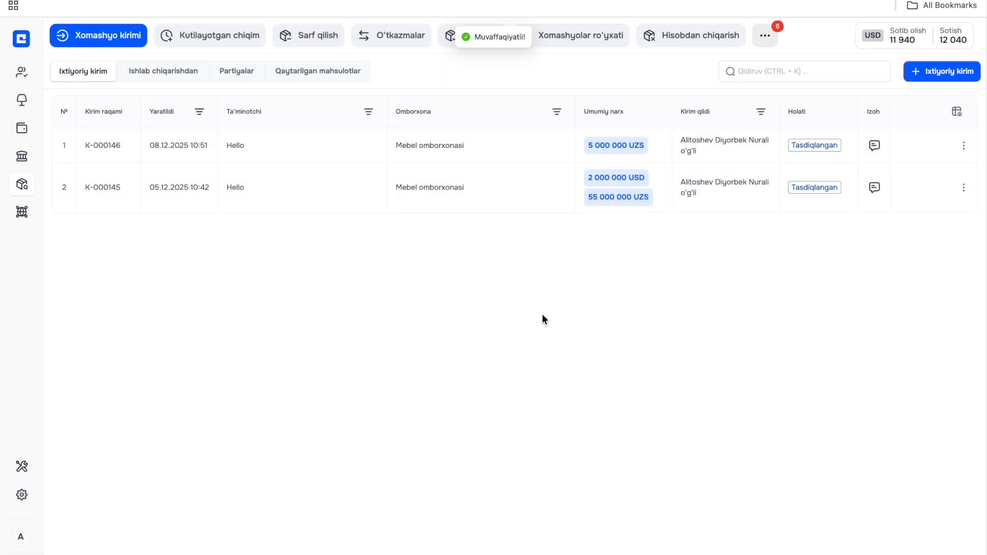
- Check the warehouse balances (Qoldiqlar) of Kromka 3lik and Shurp 5lik, including their amounts in the raw material unit
click(443, 43)
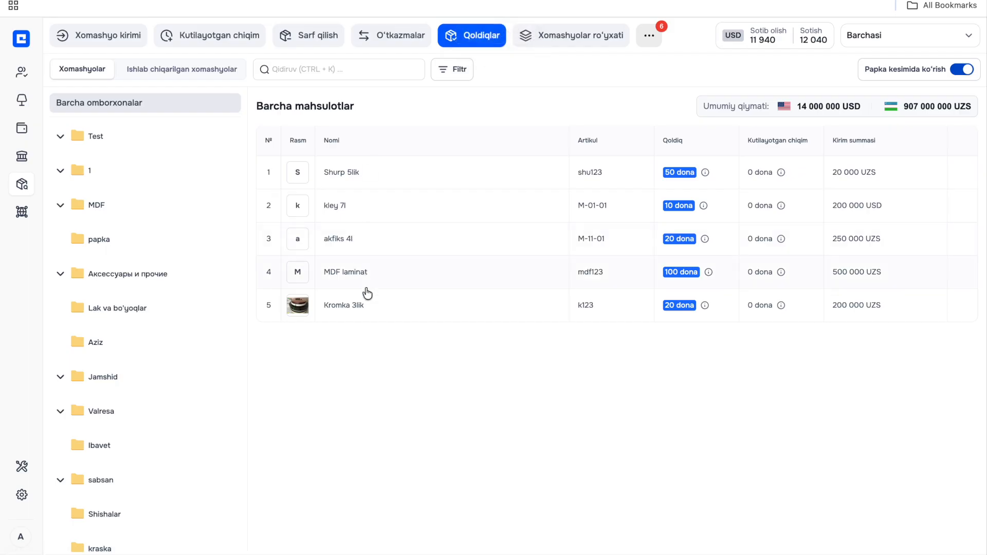
mouse_move(705, 308)
mouse_move(705, 176)
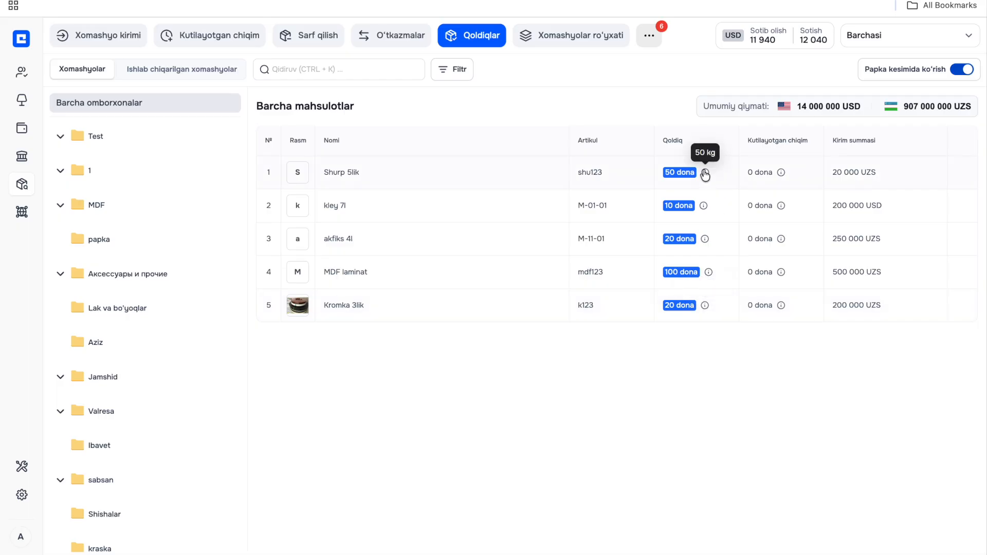
- Review the raw materials in the Mebel uskunalari category and open the list of write-offs (Hisobdan chiqarish)
click(576, 35)
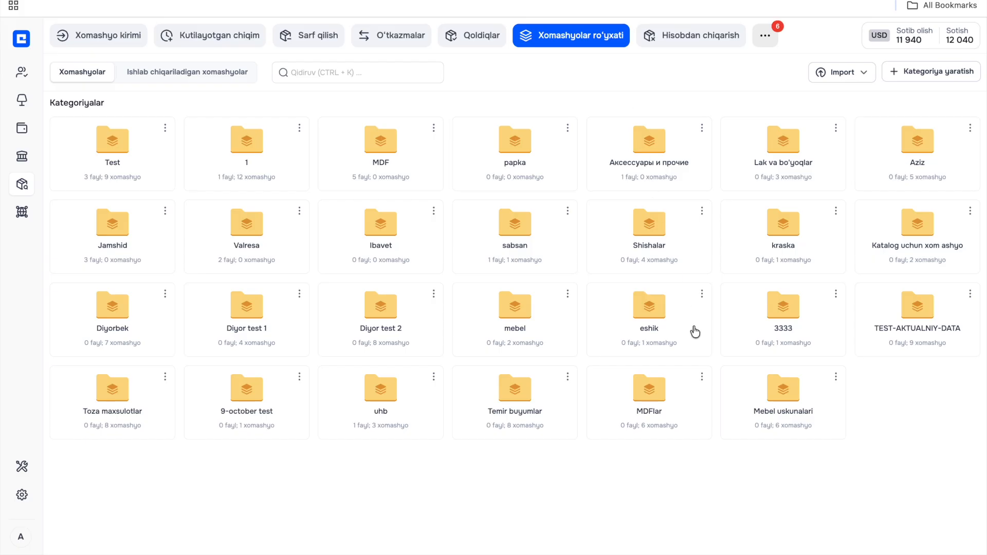
click(771, 415)
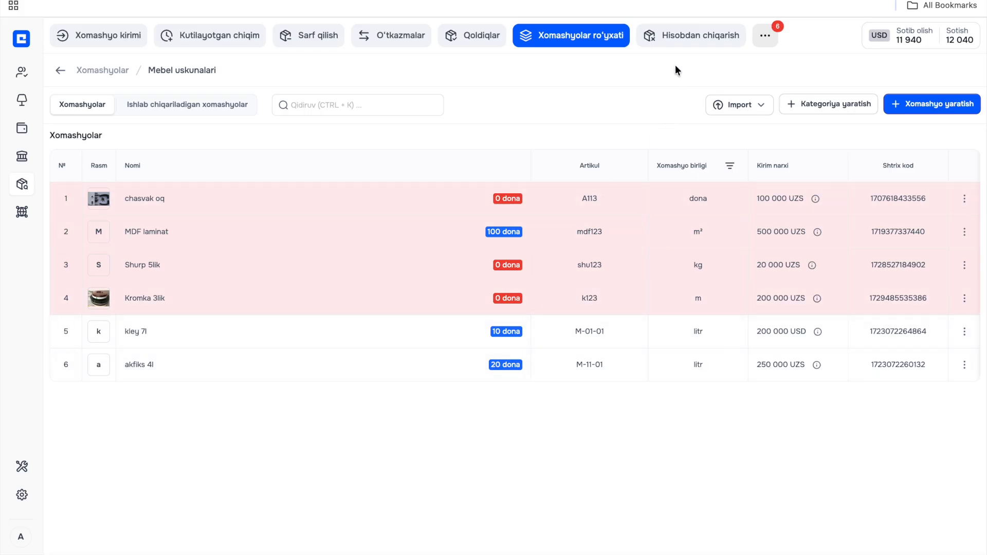
click(695, 39)
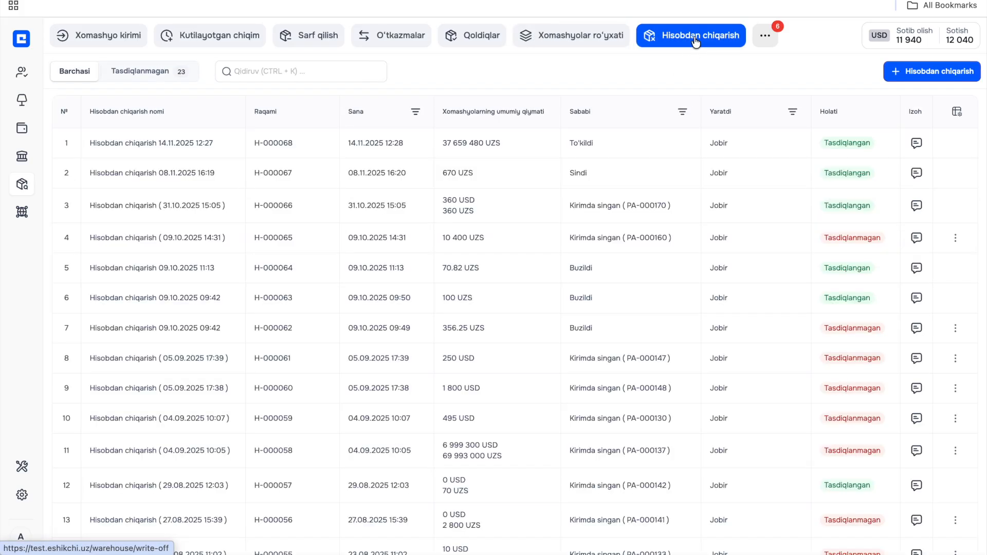
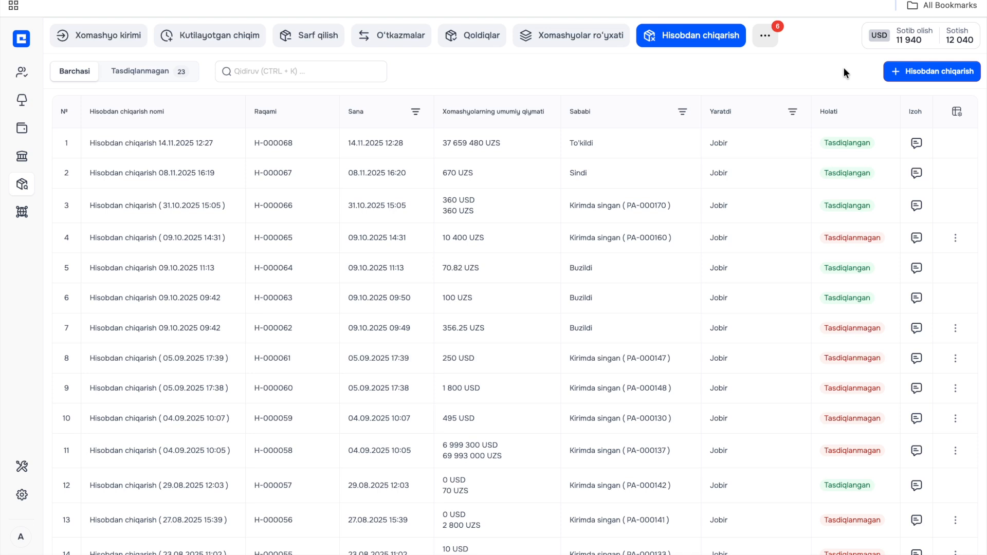
- Create a new write-off for the Mebel omborxonasi warehouse with the custom reason "yaroqsiz bo'ldi"
click(915, 72)
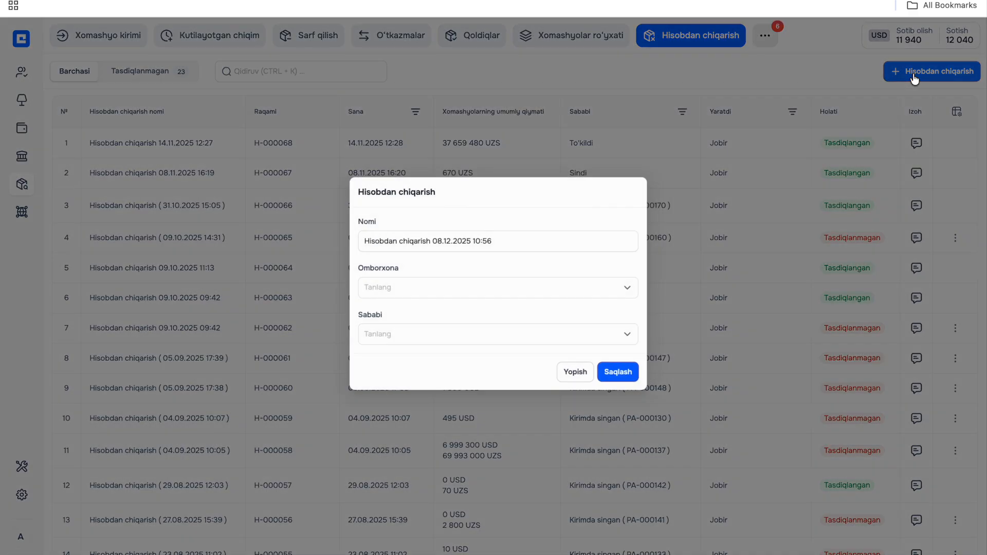
click(488, 288)
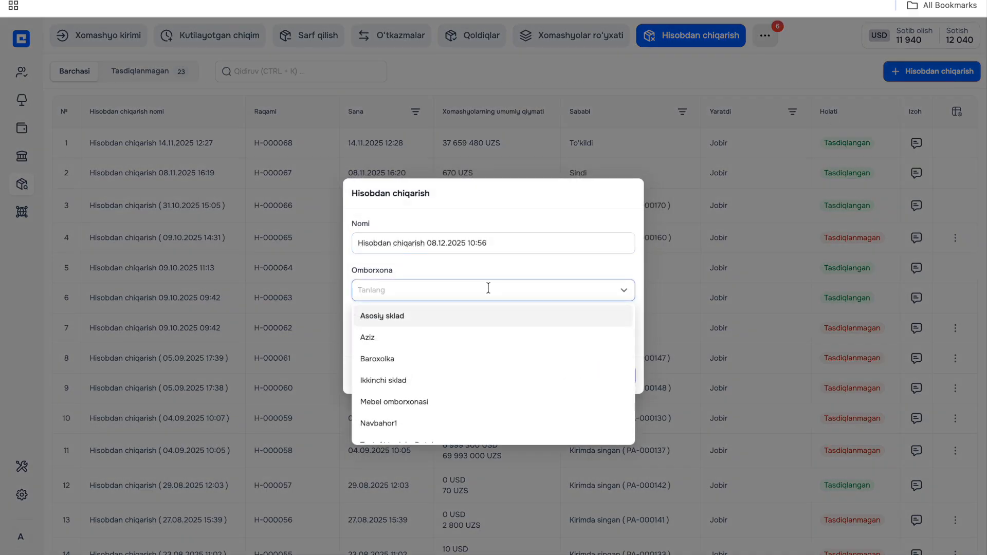
scroll(456, 388, down, 1)
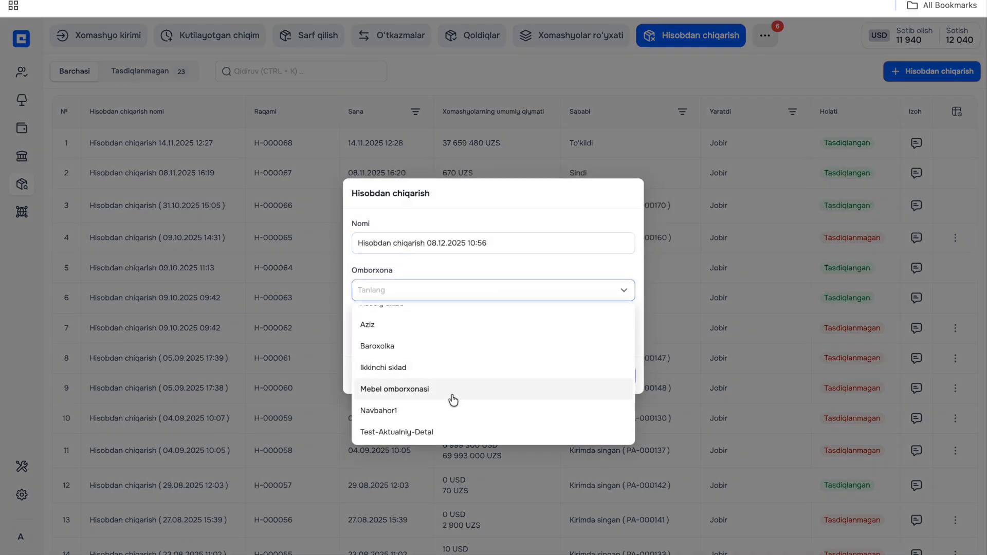
click(455, 389)
click(413, 338)
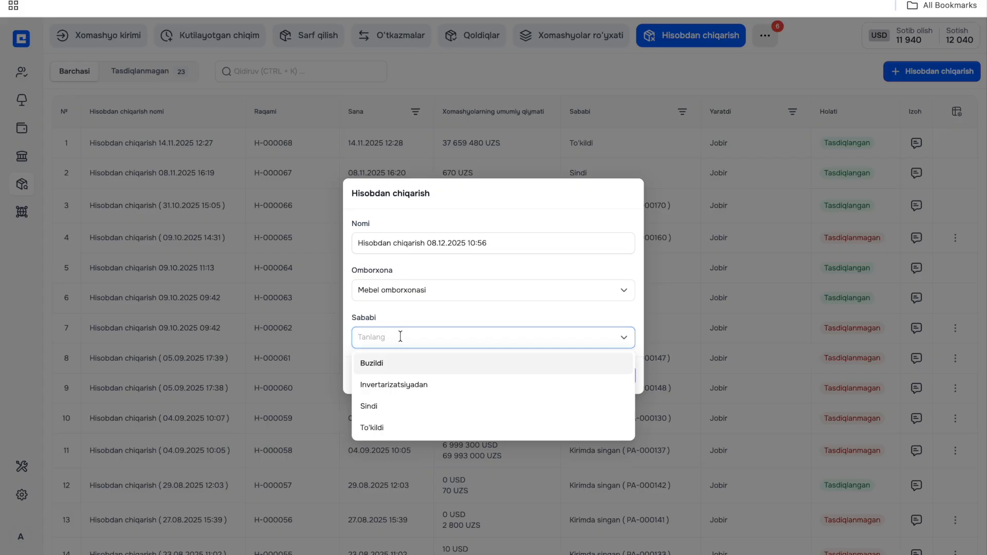
text(ya)
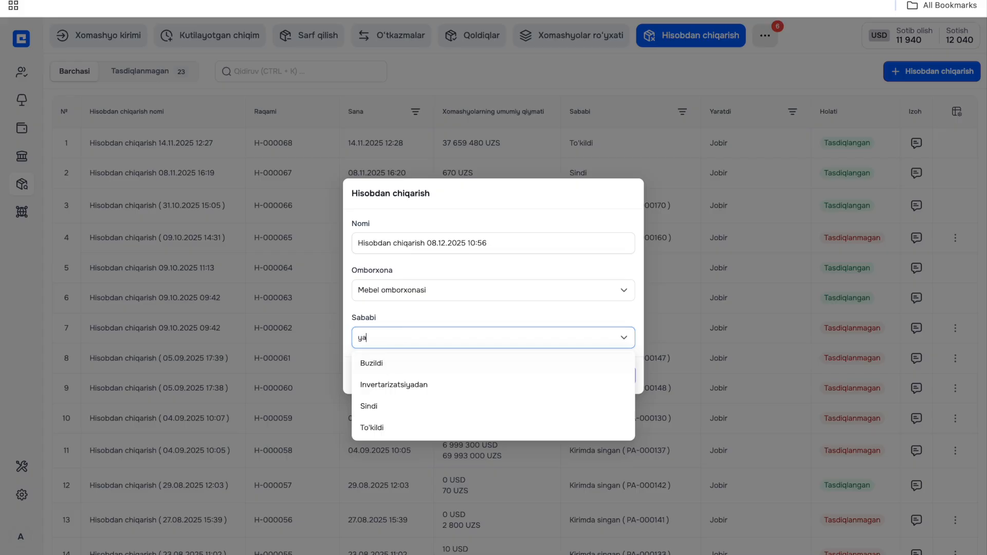
text(roqsiz bo'ldi)
click(453, 311)
click(614, 376)
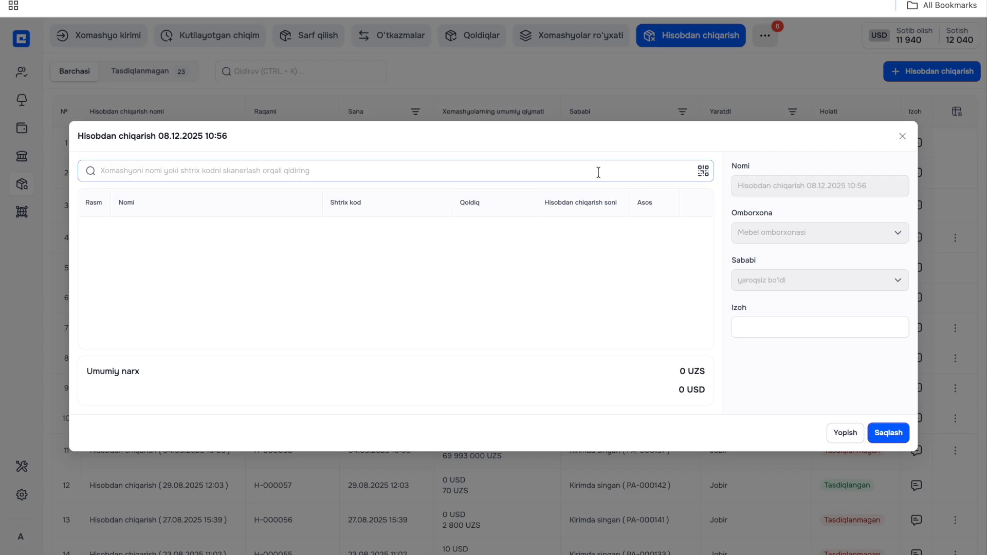
- Add the raw material Shurp 5lik to the write-off with a quantity of 2 kg
click(520, 167)
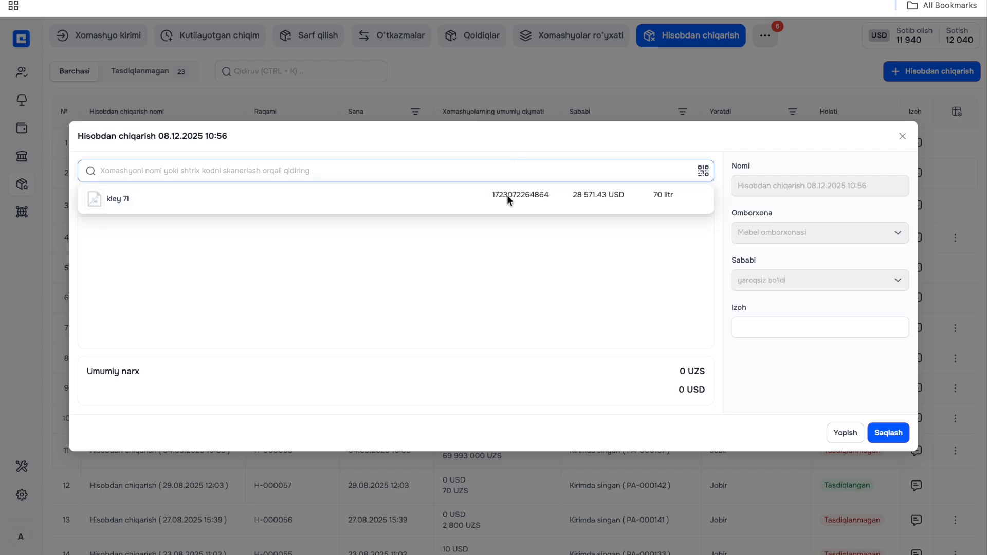
click(471, 290)
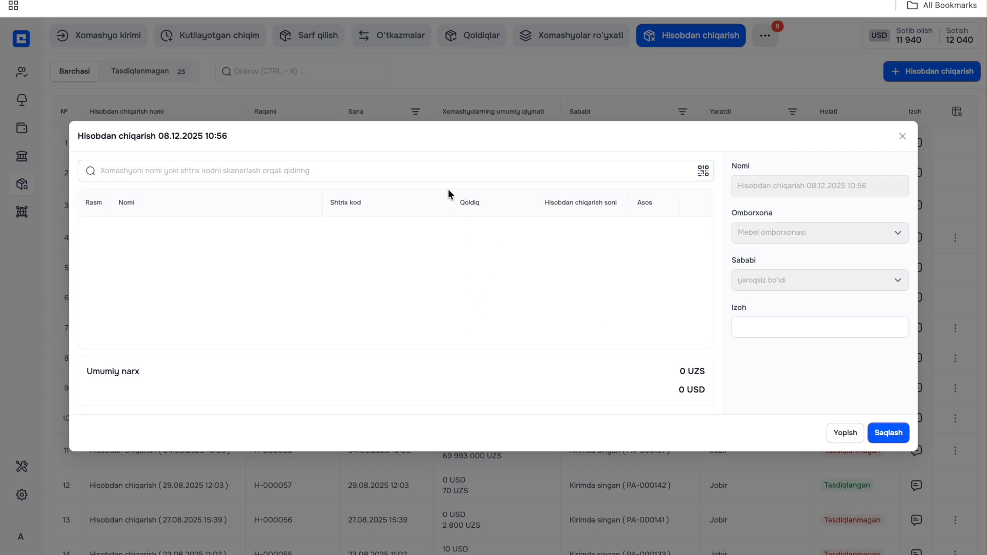
click(432, 170)
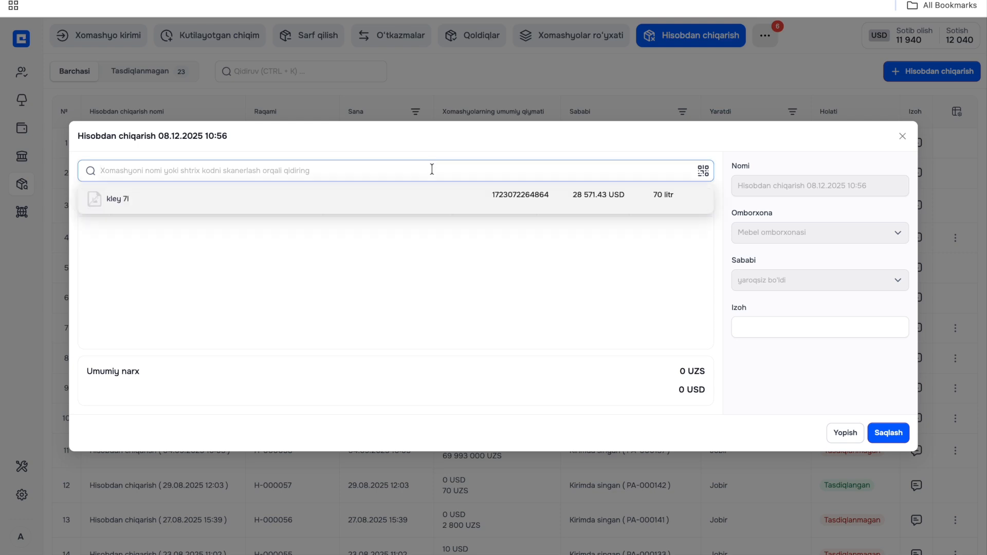
text(shu)
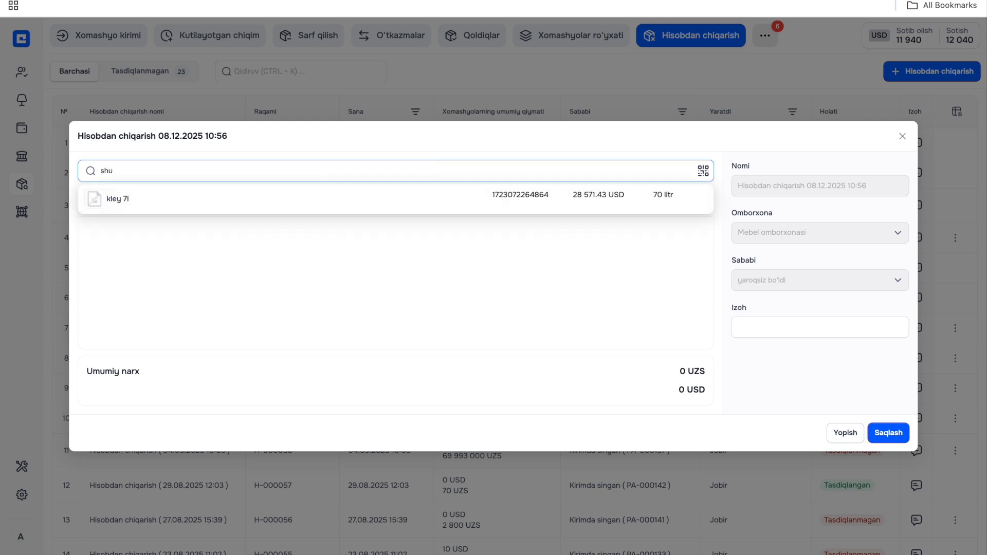
click(406, 198)
click(566, 233)
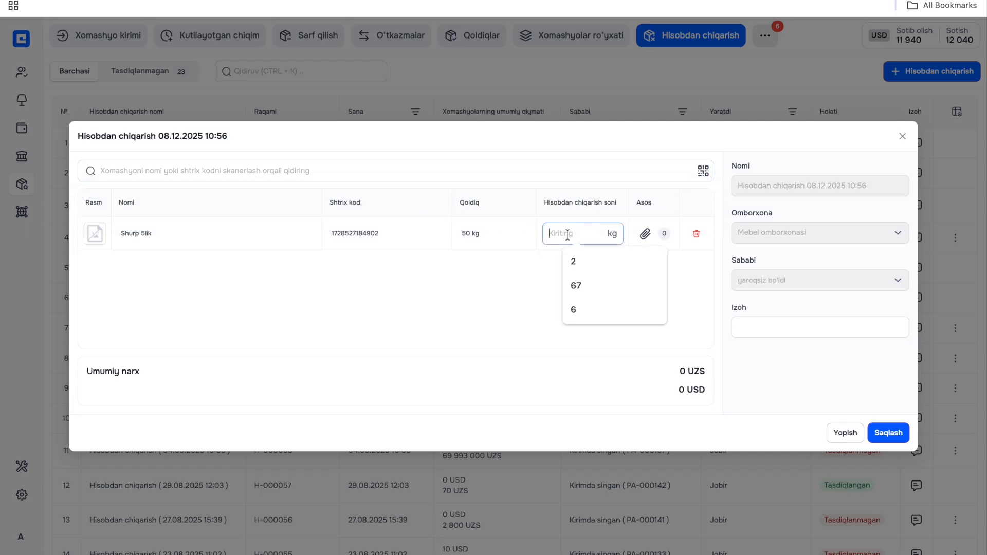
text(2)
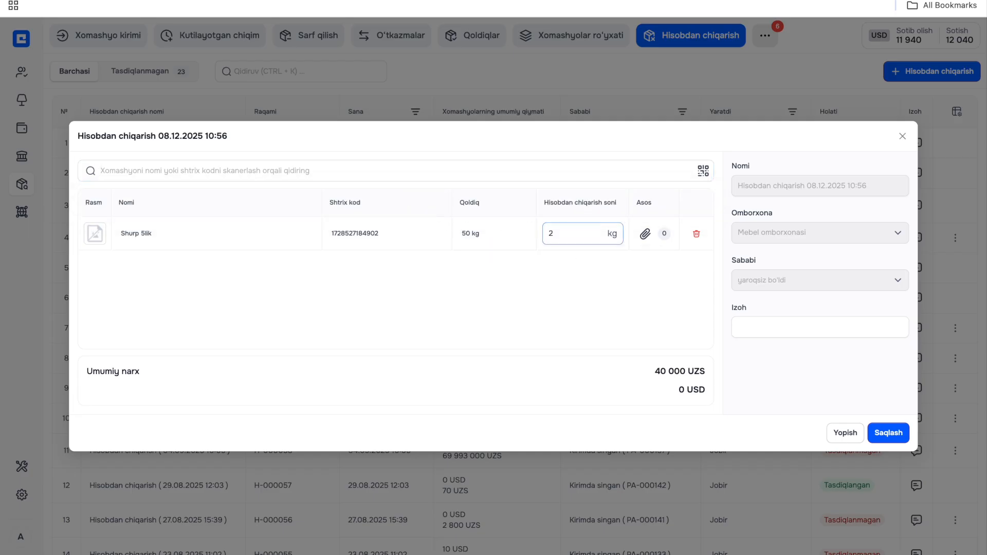
click(556, 251)
- Attach the image download.jpeg from Downloads as the basis (Asos) for Shurp 5lik and view the attachment
click(646, 235)
click(552, 215)
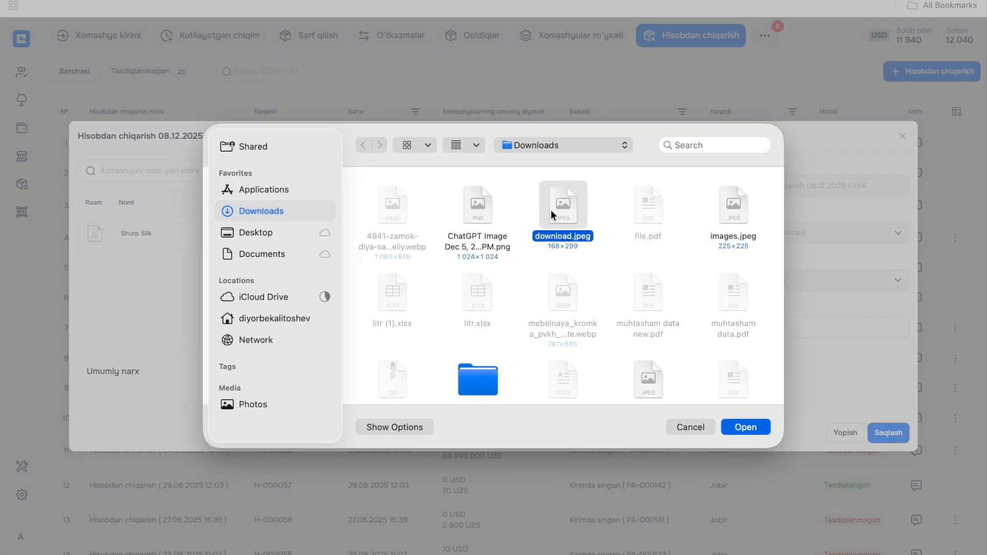
double_click(552, 215)
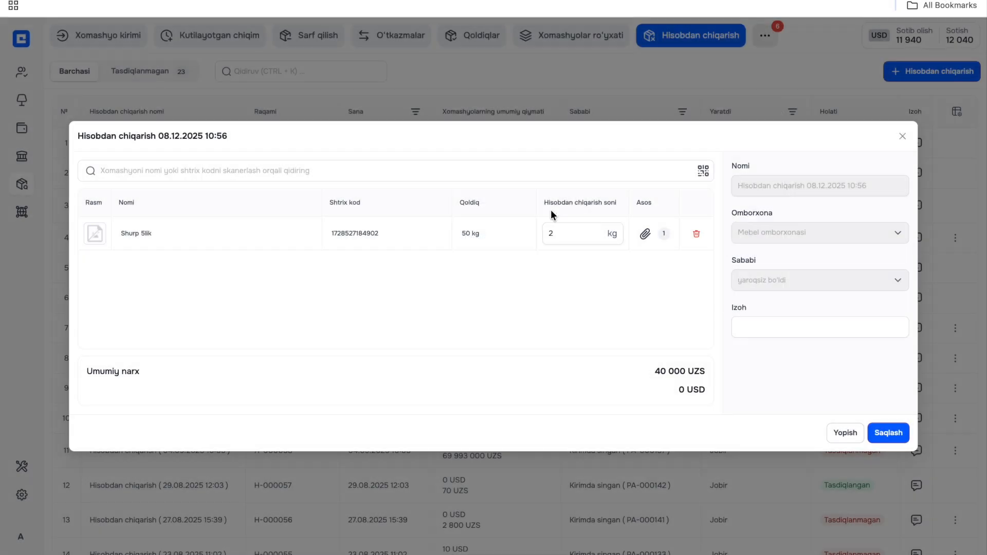
click(664, 234)
click(612, 292)
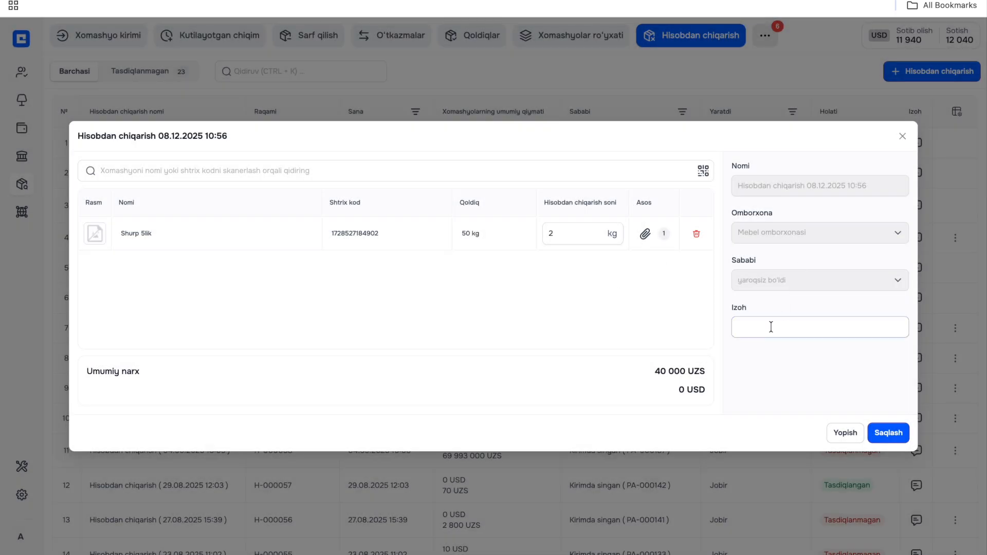
- Add the comment "zangladi" to the write-off and save it
click(770, 328)
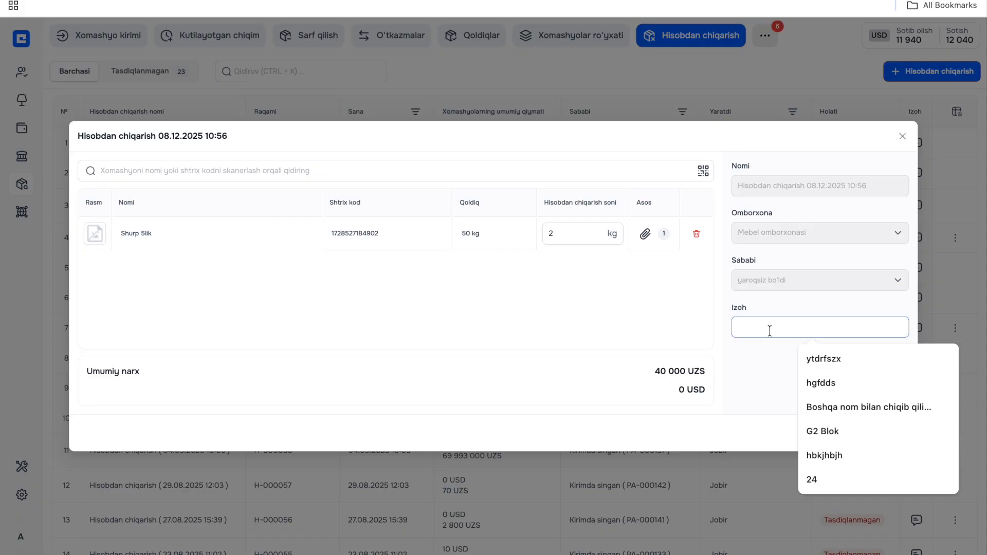
text(zangladi)
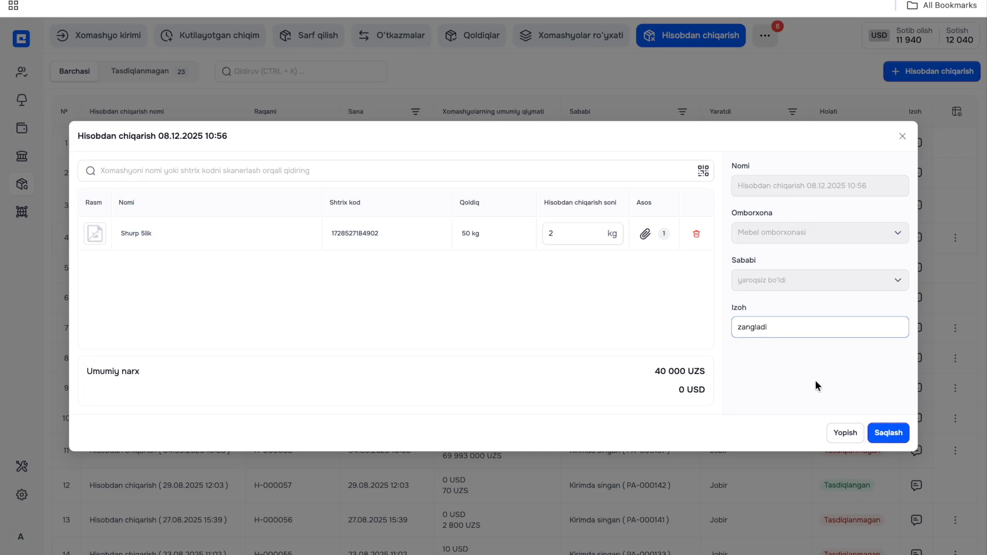
click(812, 381)
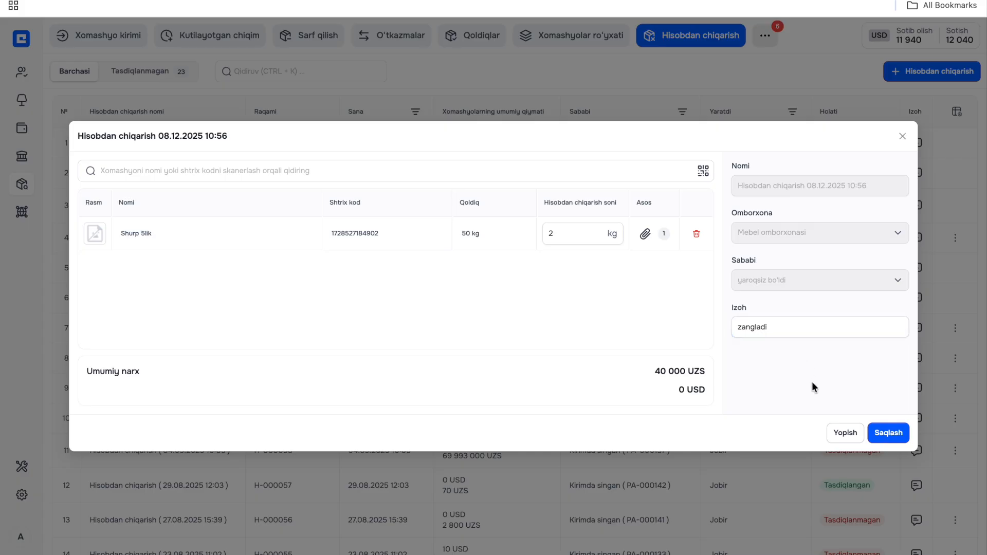
click(894, 433)
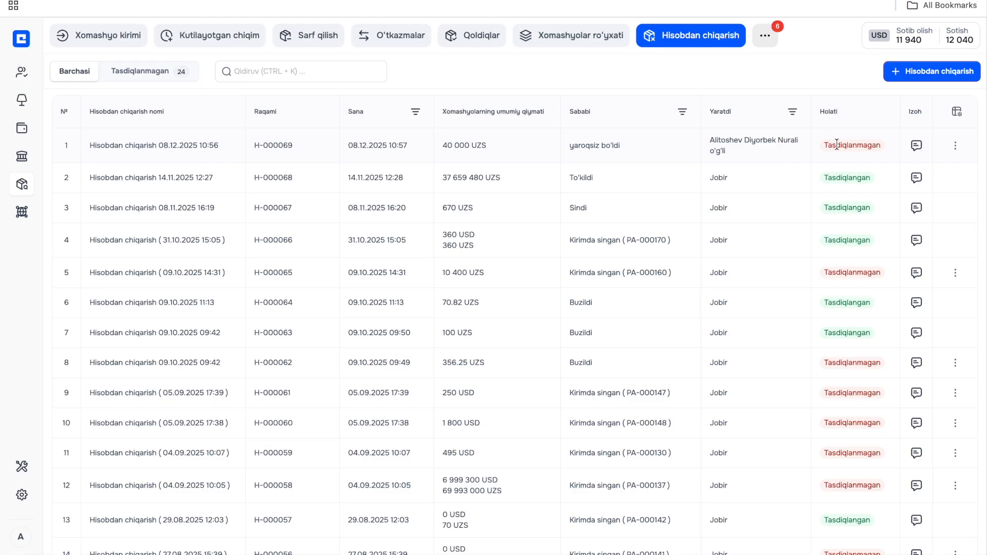
- Open the details of the new unapproved write-off
mouse_move(905, 143)
click(763, 147)
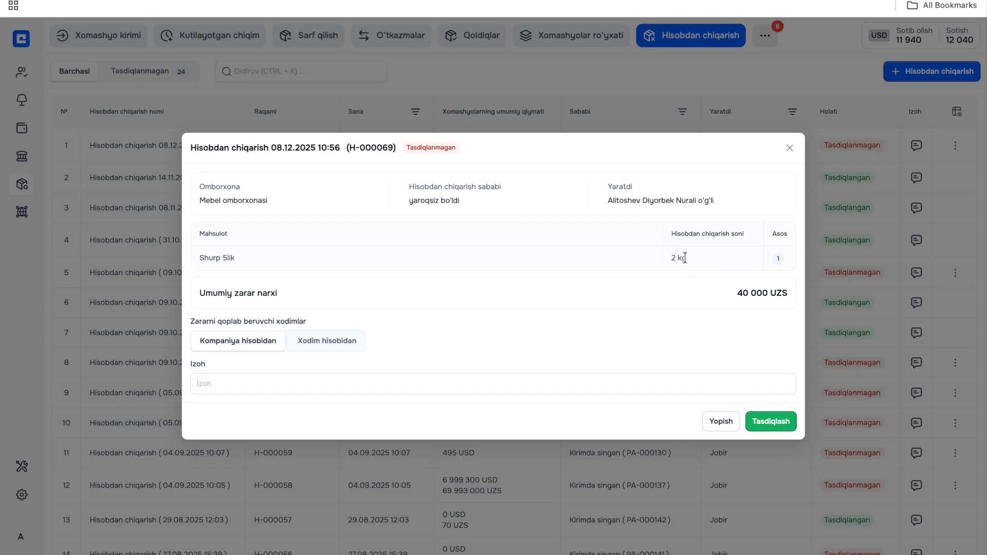
- Try charging the loss to a selected employee (Xodim hisobidan), and return to covering it by the company (Kompaniya hisobidan)
click(298, 341)
click(255, 346)
click(306, 343)
click(451, 340)
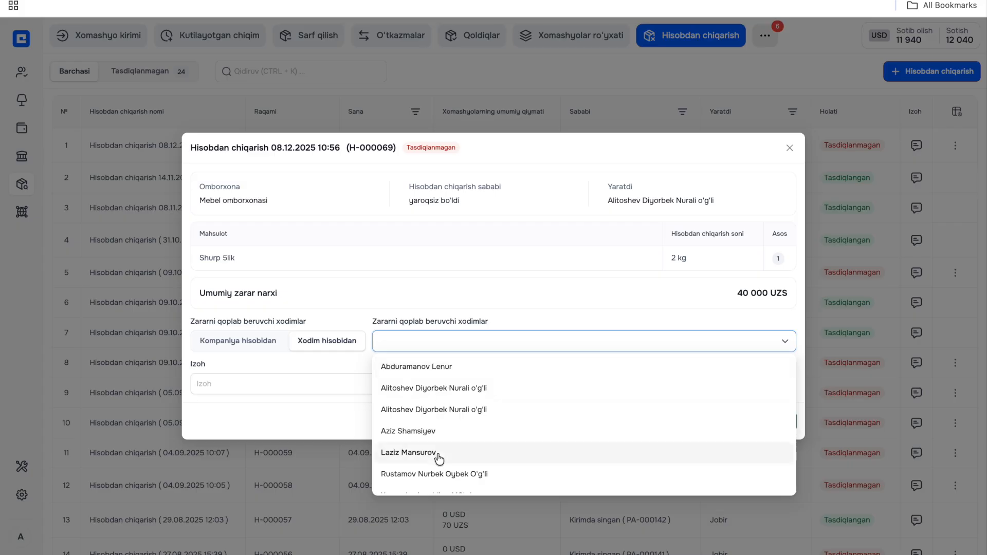
click(436, 387)
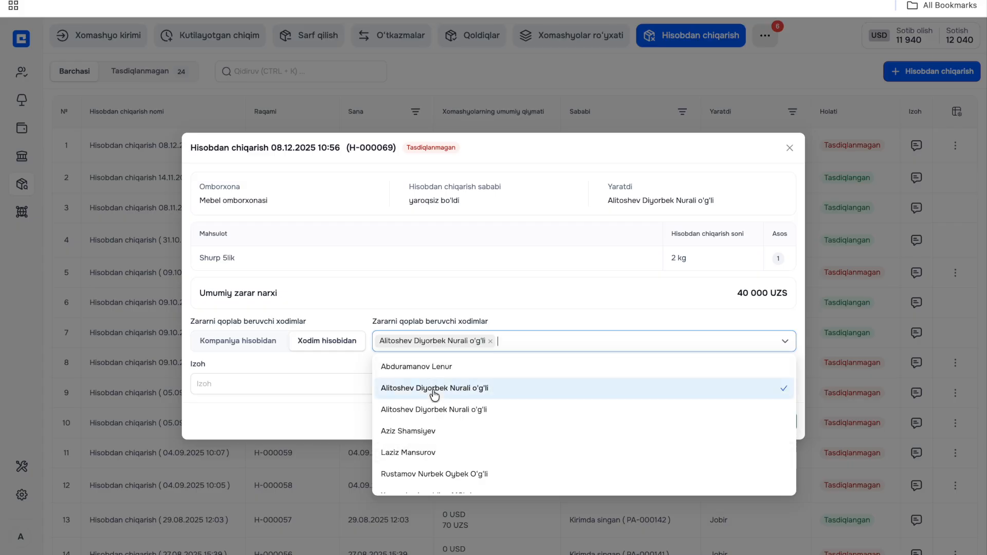
click(239, 345)
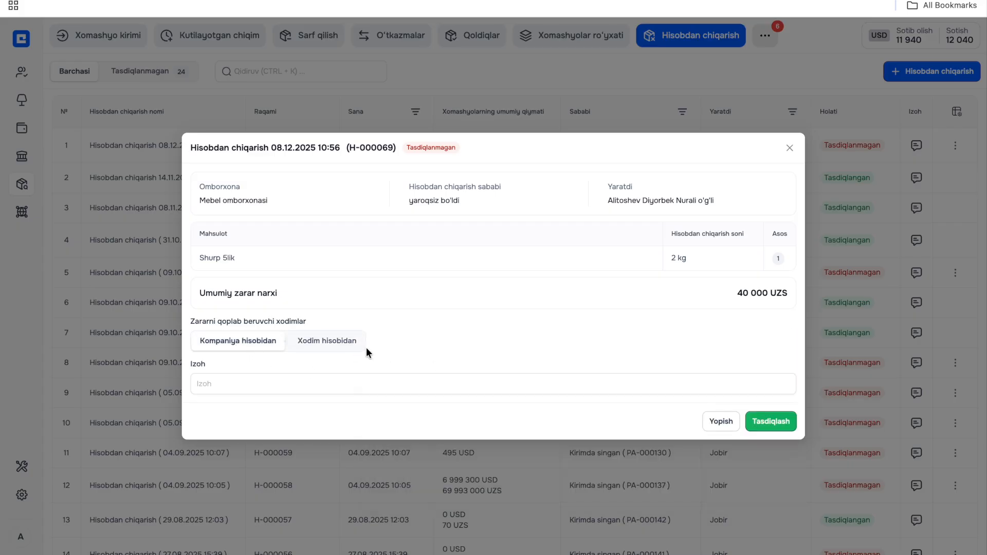
- Approve the write-off at the company's expense without a comment and check Shurp 5lik's balance in Qoldiqlar
click(361, 374)
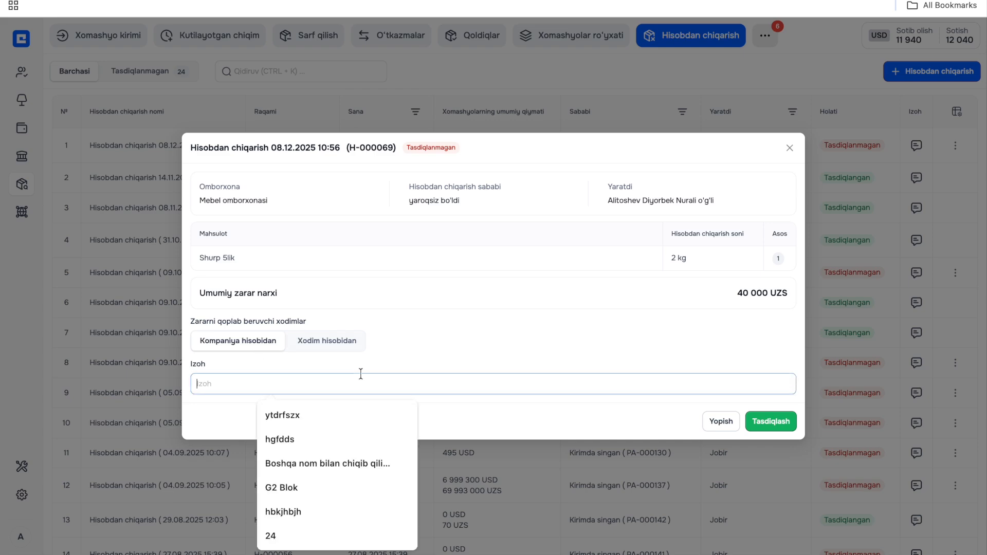
click(496, 413)
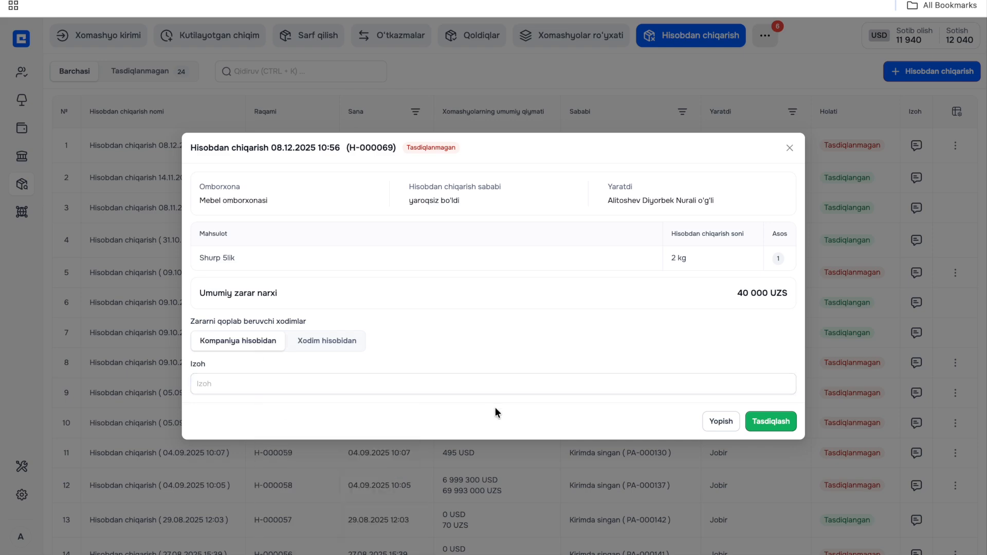
click(774, 425)
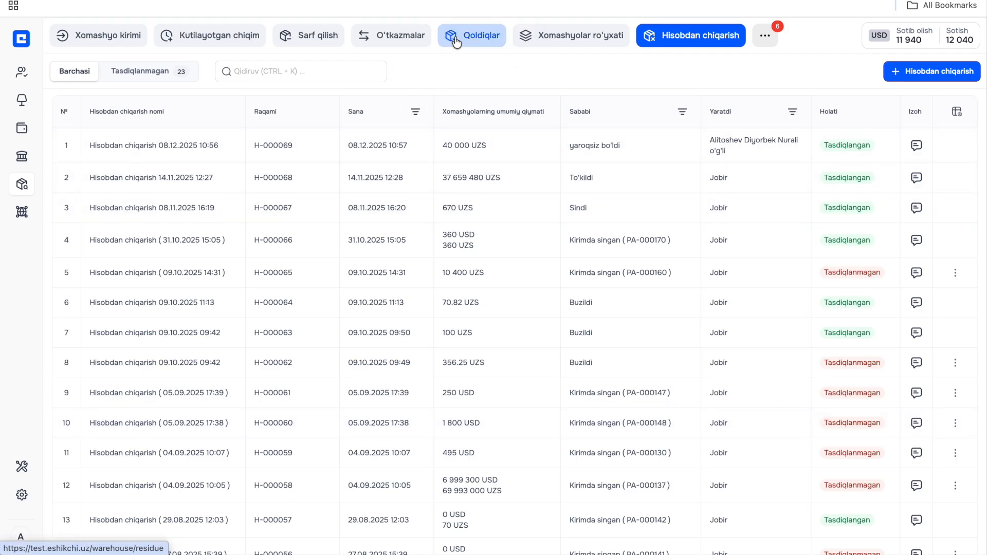
click(456, 41)
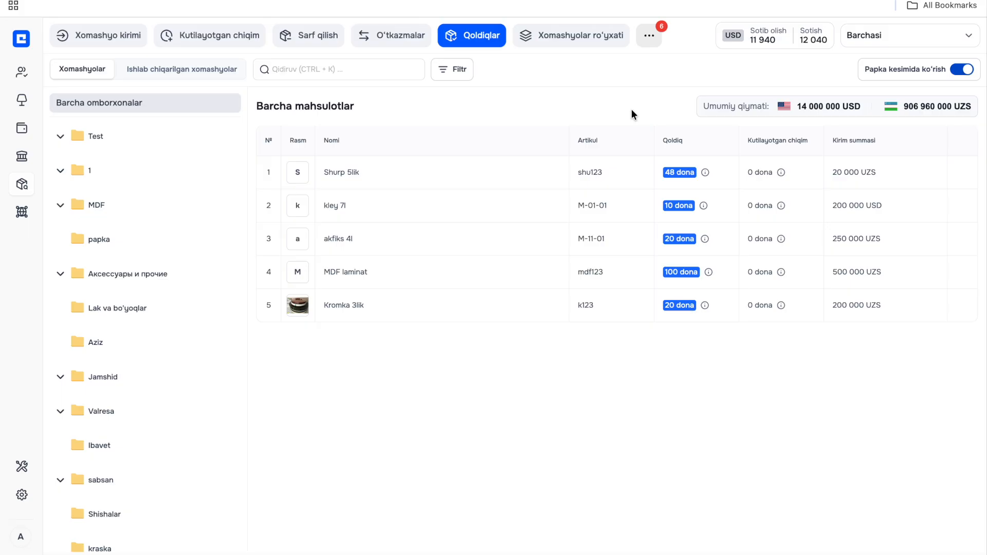
- Start a new raw material consumption (Sarf qilish) from Mebel omborxonasi, choosing the receiving employee and leaving the comment empty
click(308, 35)
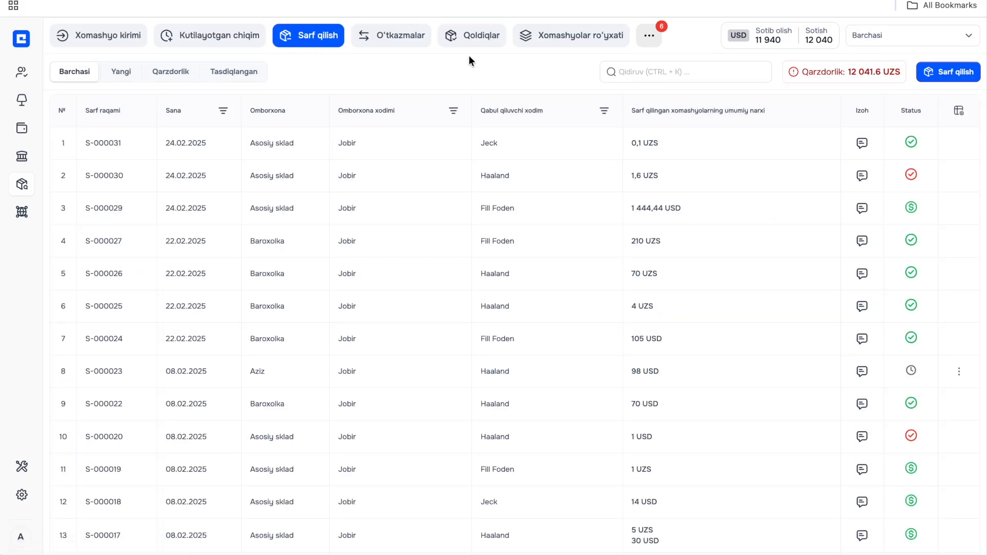
click(930, 74)
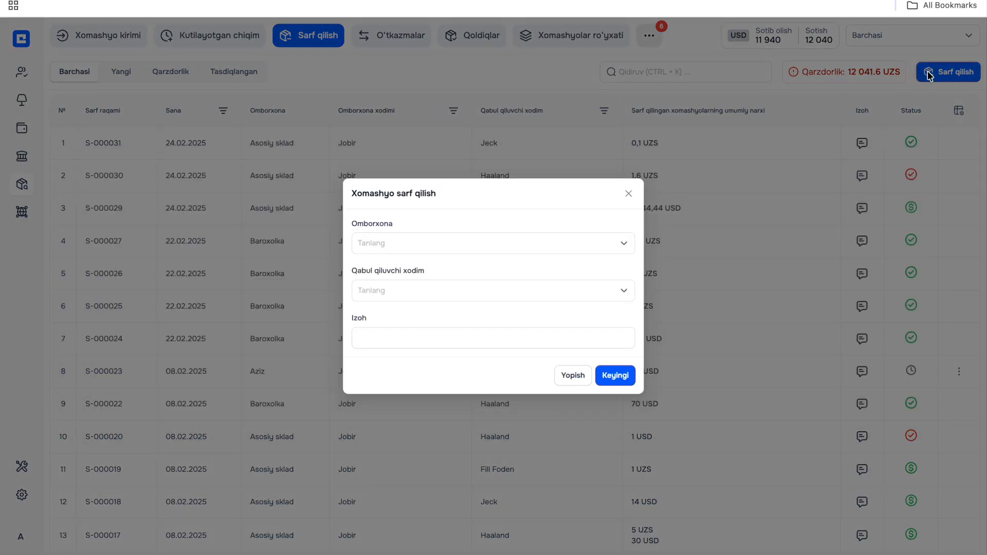
click(456, 243)
click(443, 278)
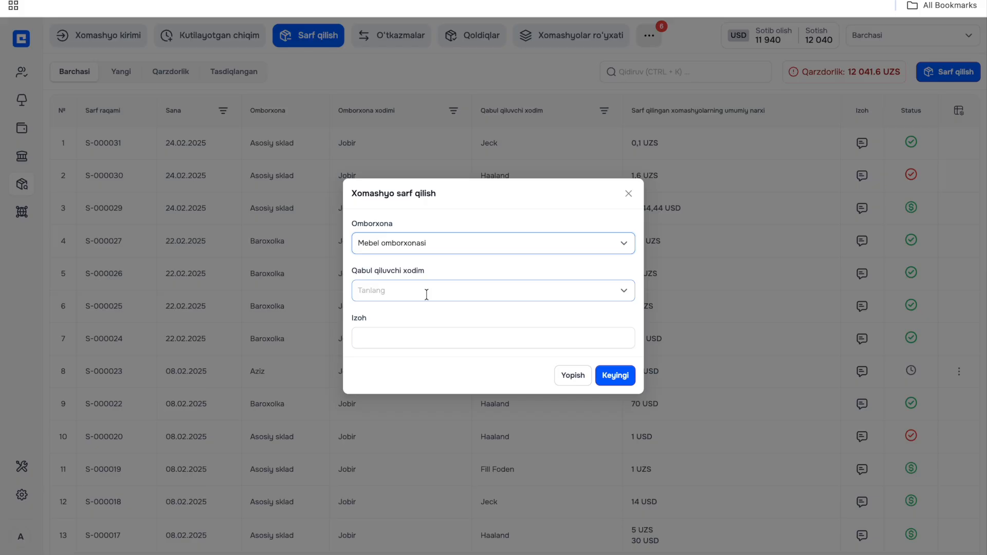
click(426, 291)
scroll(419, 368, down, 5)
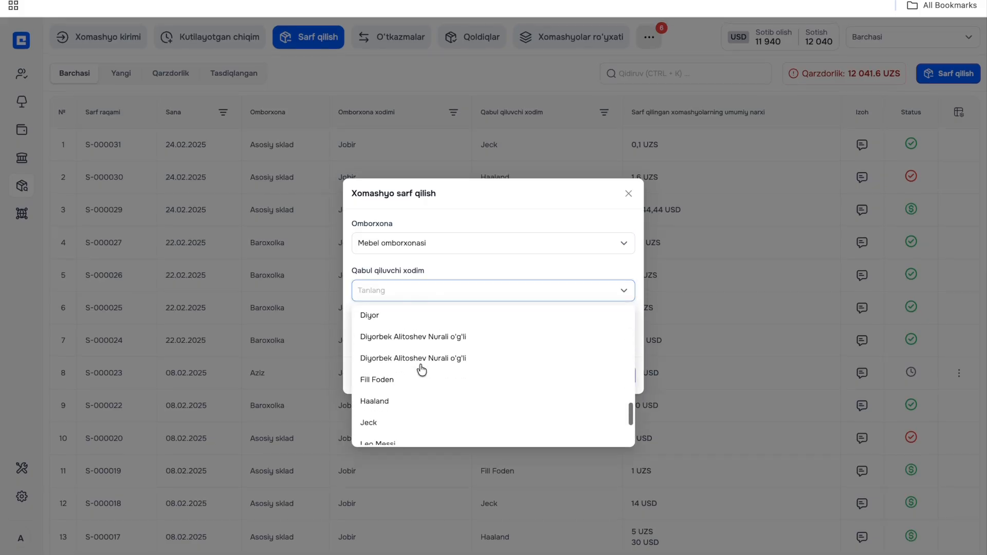
click(421, 341)
click(414, 390)
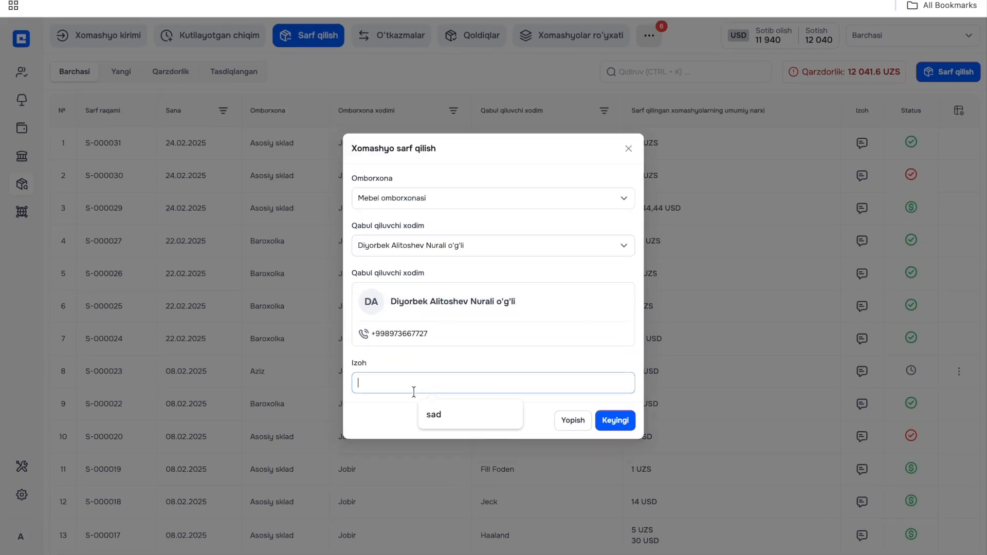
click(615, 421)
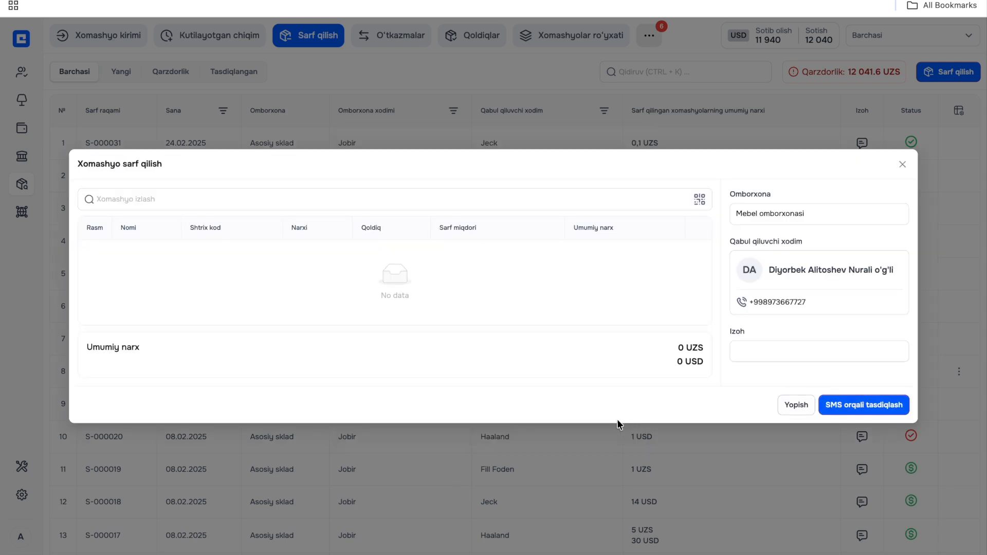
- Add Shurp 5lik and Kromka 3lik to the raw material consumption with quantities of 2 kg and 100 m
click(304, 196)
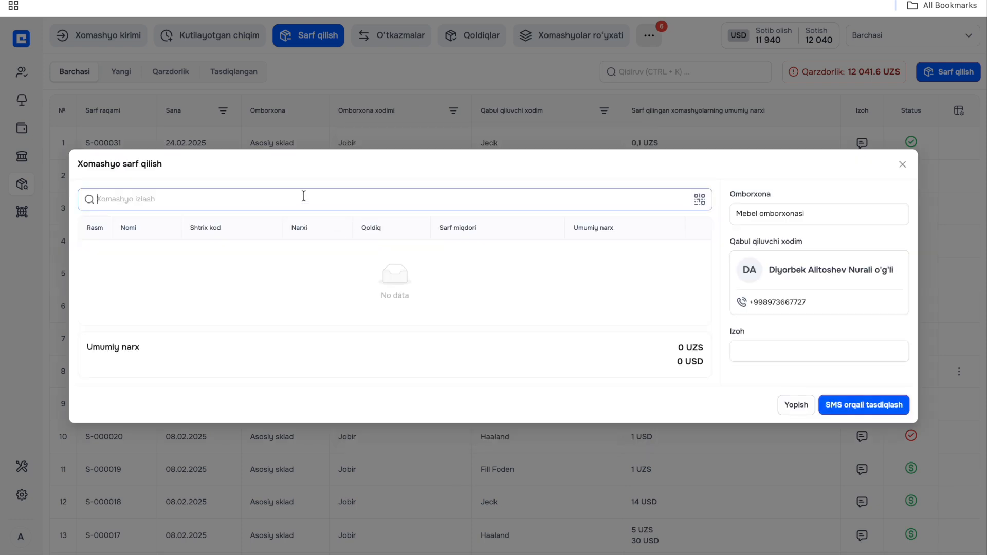
click(300, 236)
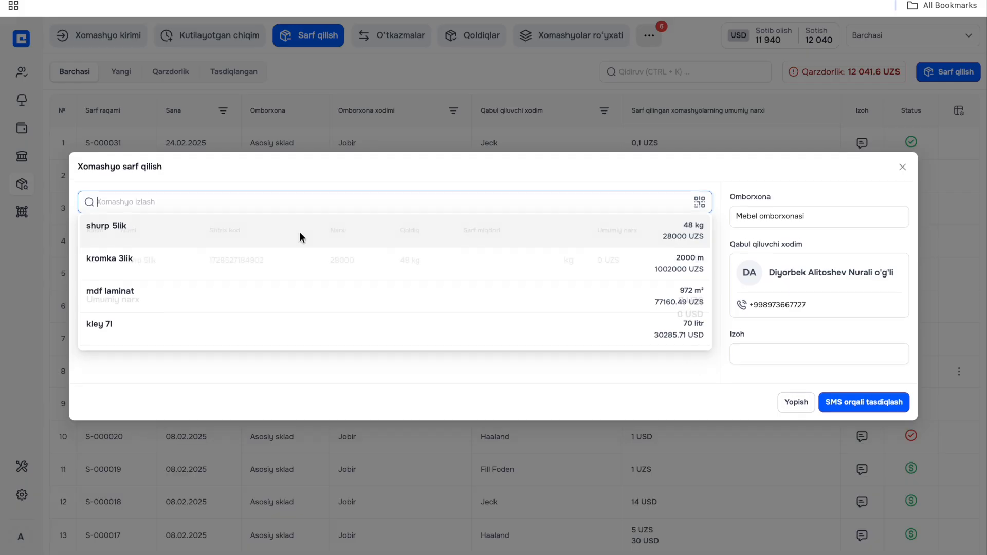
click(276, 199)
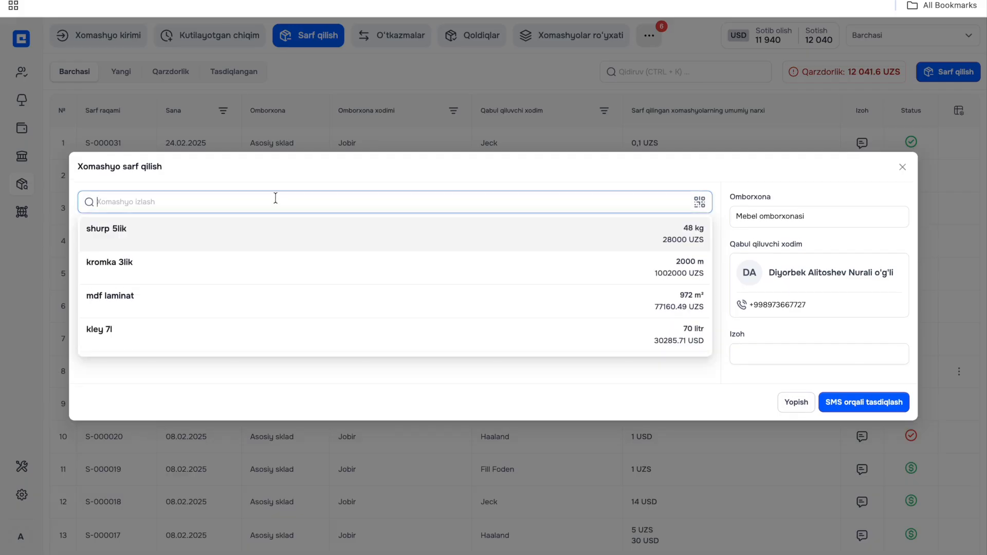
click(263, 266)
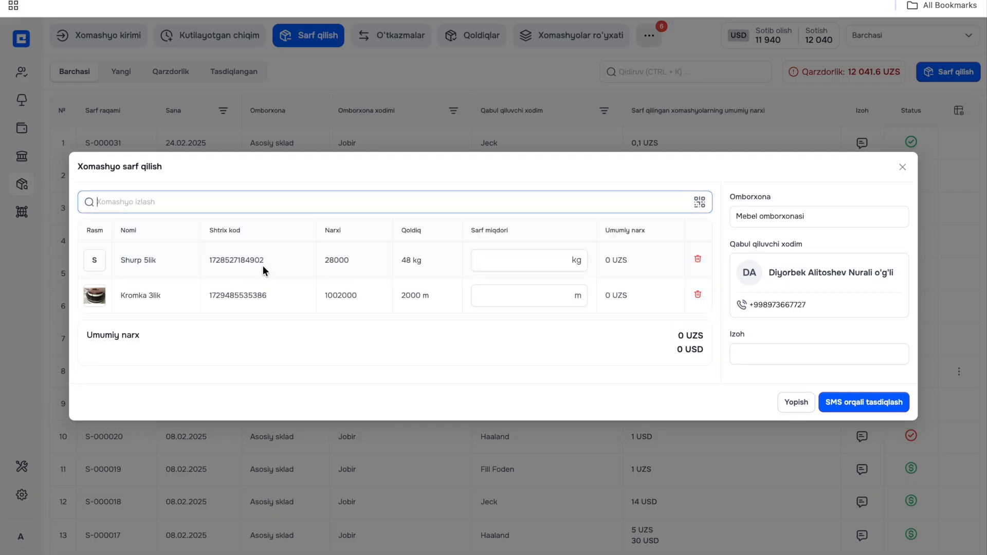
click(487, 259)
text(2)
click(491, 289)
text(100)
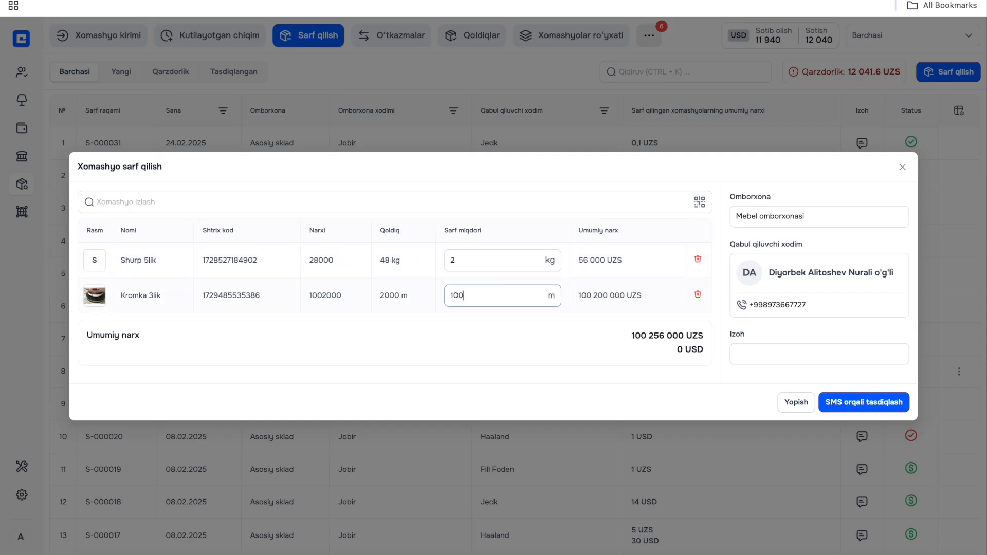
click(596, 350)
- Try confirming the consumption by SMS, and close it without entering a verification code
click(846, 403)
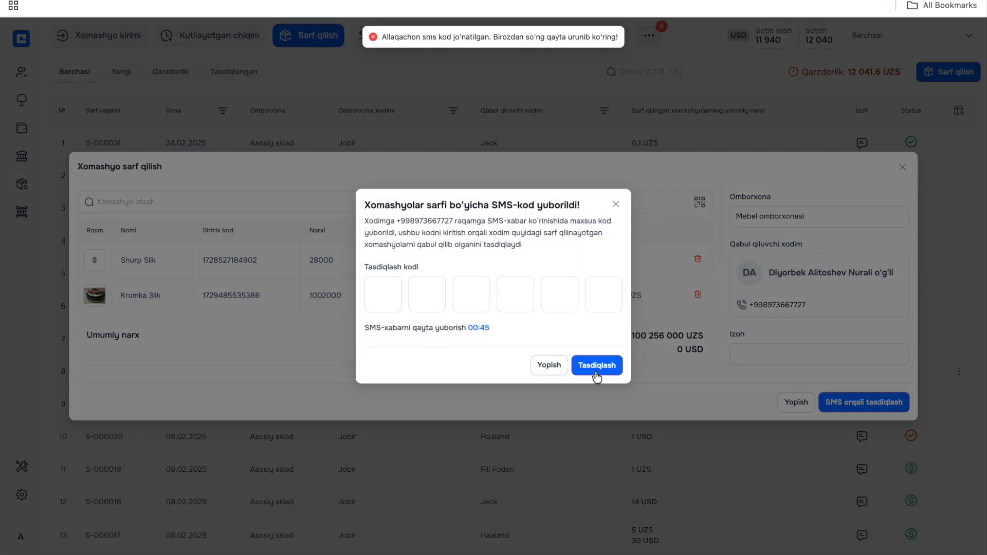
click(550, 368)
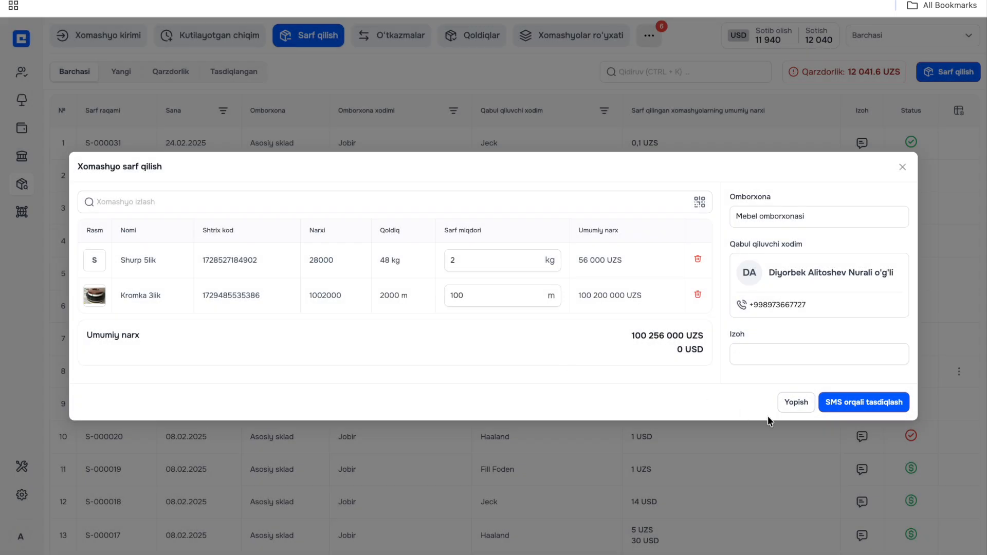
click(797, 403)
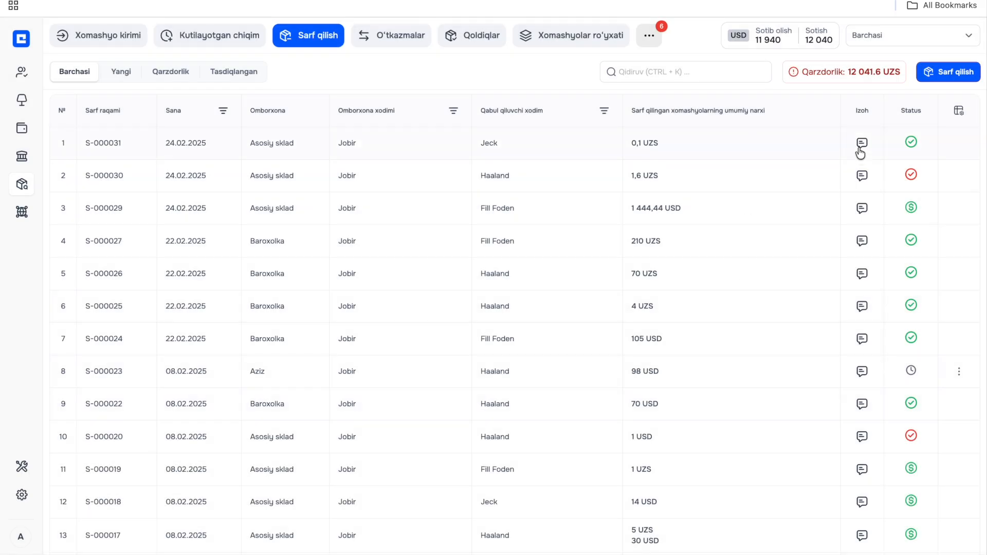
- Examine the newest consumption's details and the Yangi, Qarzdorlik and Tasdiqlangan consumption lists
click(725, 153)
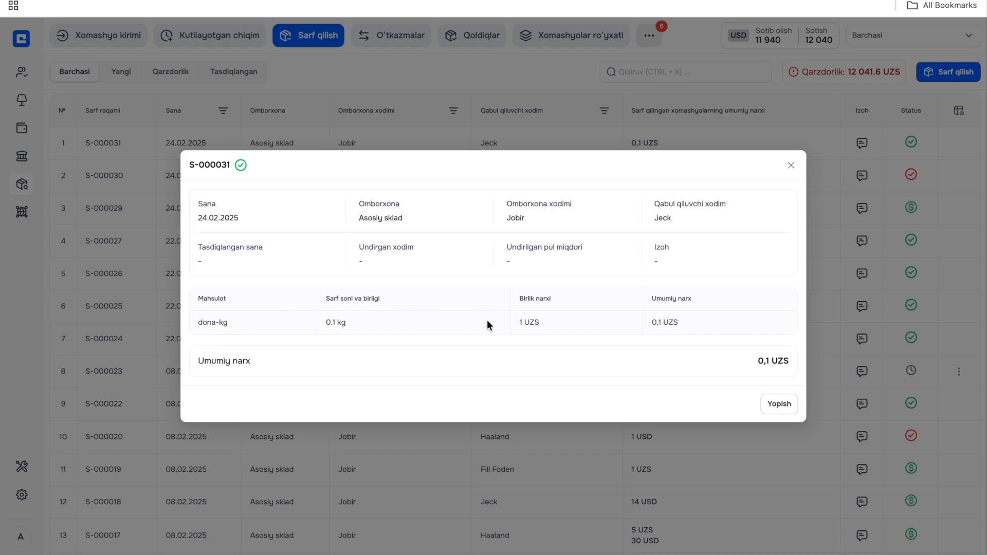
click(791, 406)
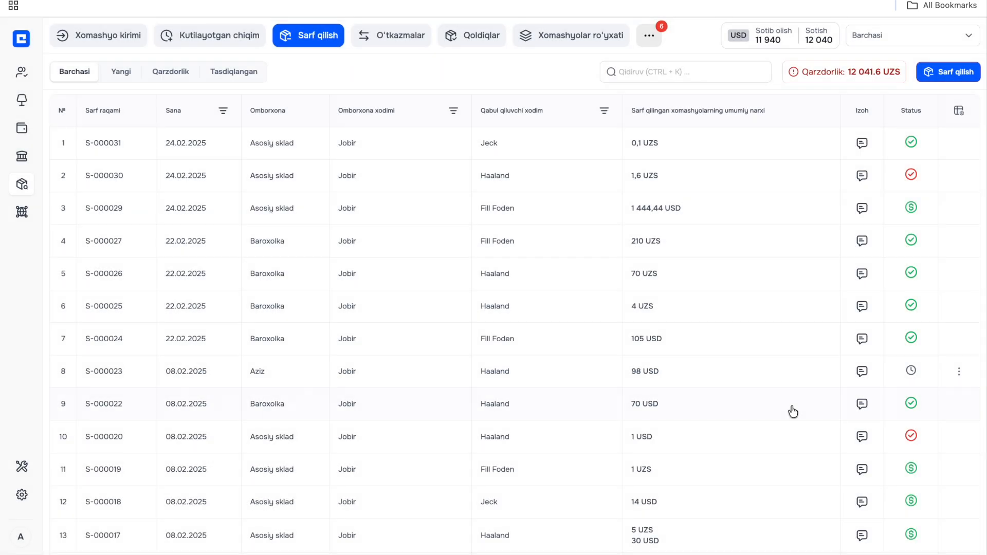
click(114, 70)
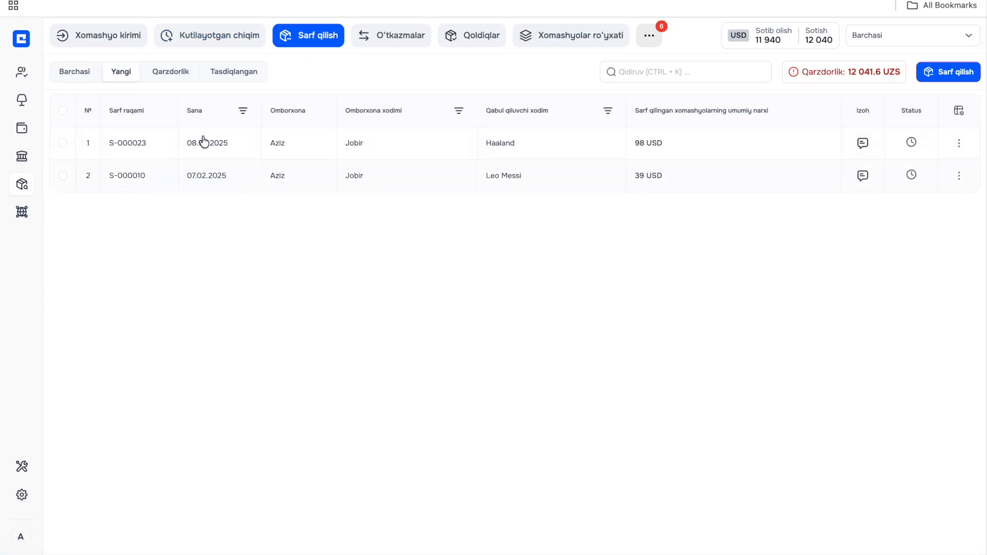
click(181, 76)
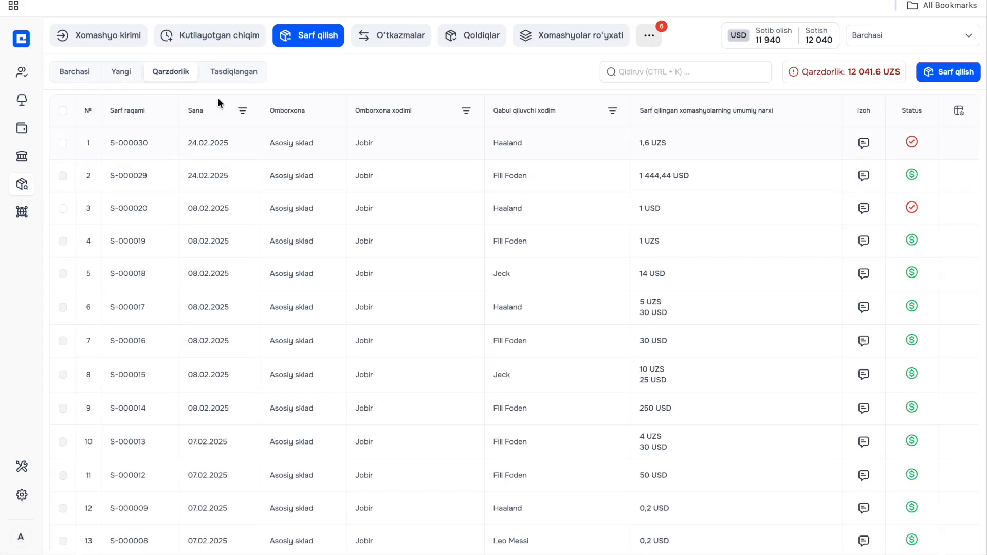
click(234, 78)
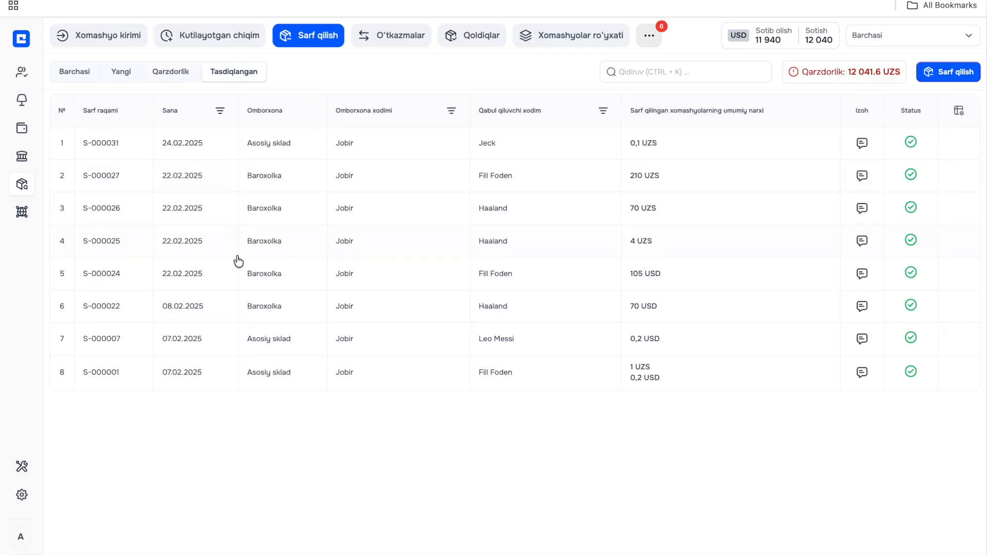
- Check which warehouses can be selected for transfers in O'tkazmalar
click(390, 35)
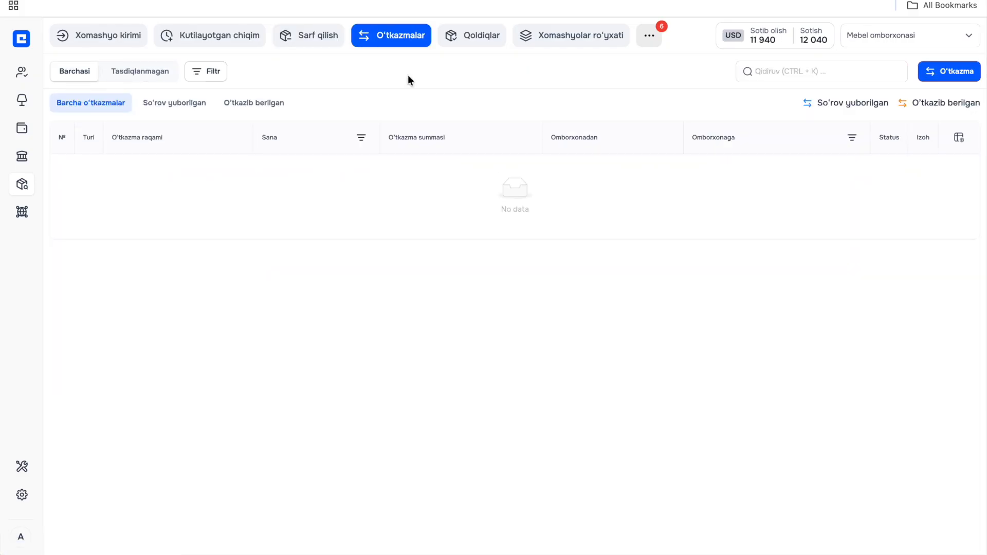
click(868, 37)
click(655, 90)
click(847, 30)
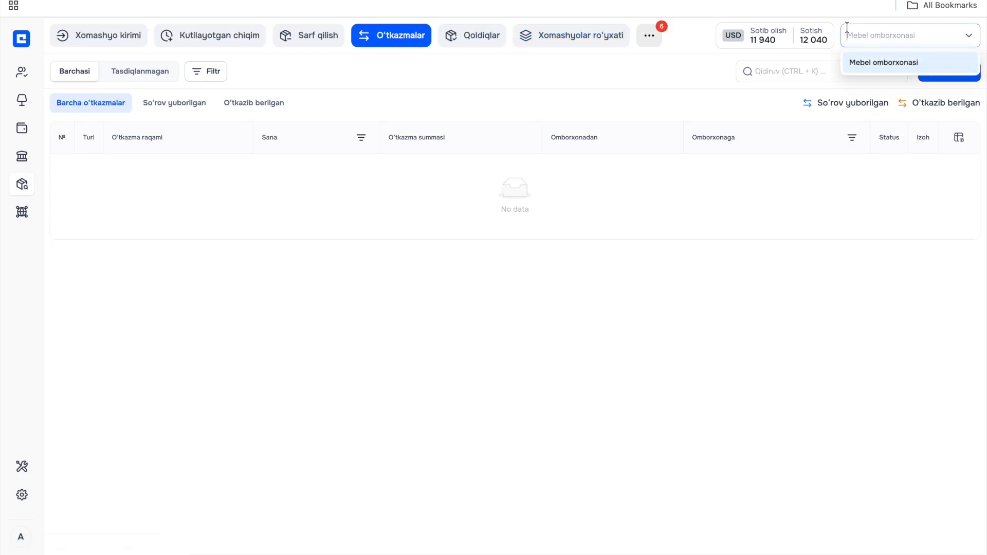
click(848, 30)
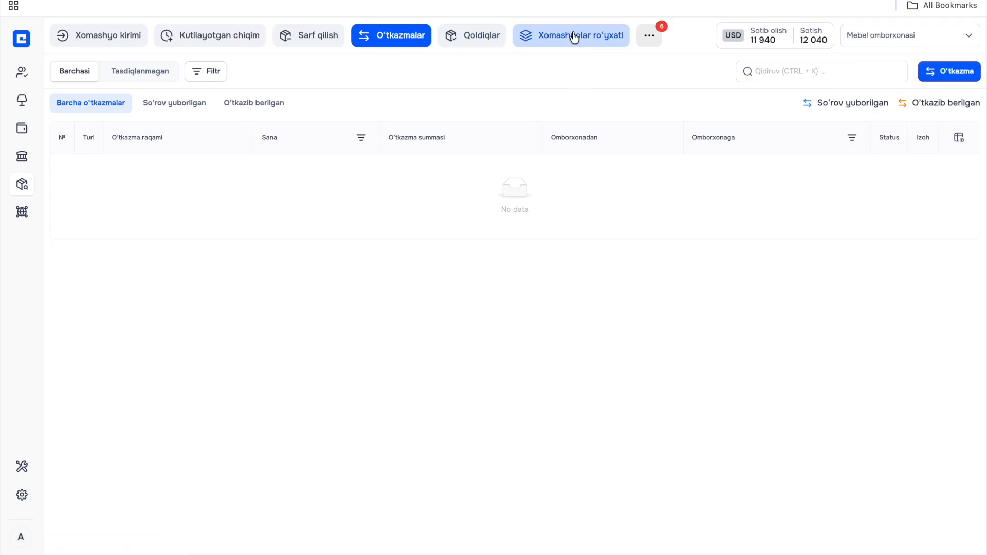
- Start a new warehouse in Omborxonalar, name it Mebel 2 and choose its manager (Mudir)
click(573, 35)
click(768, 39)
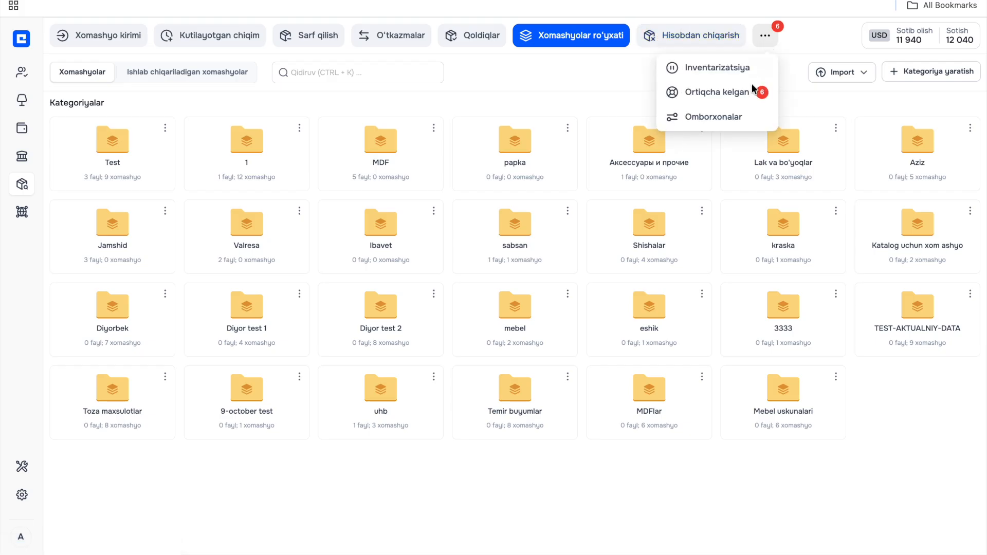
click(733, 116)
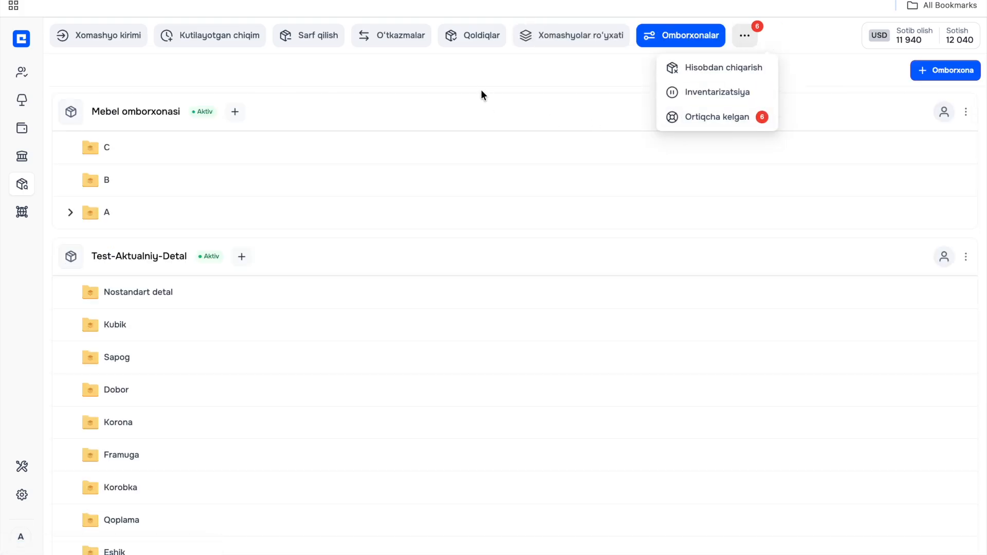
click(480, 88)
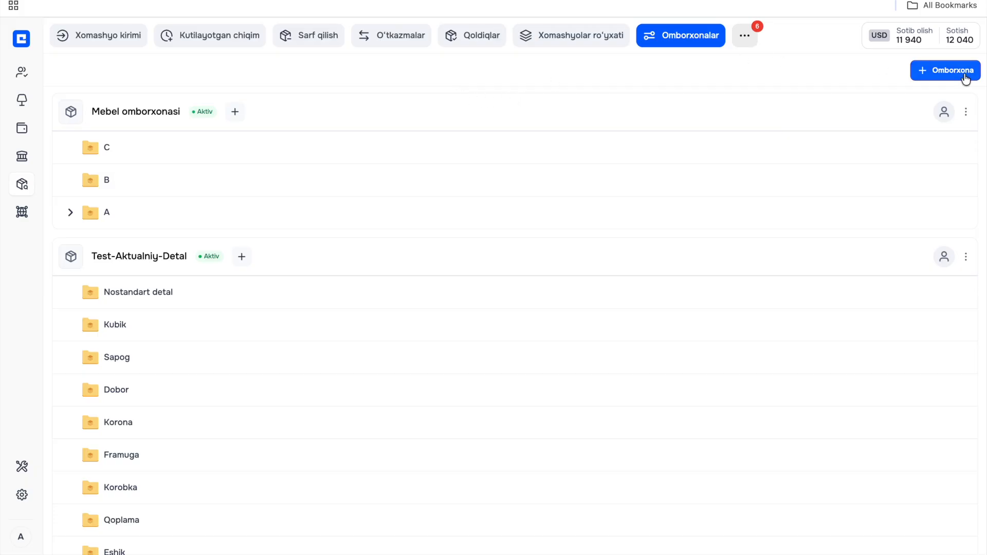
click(965, 77)
text(Mebel 2)
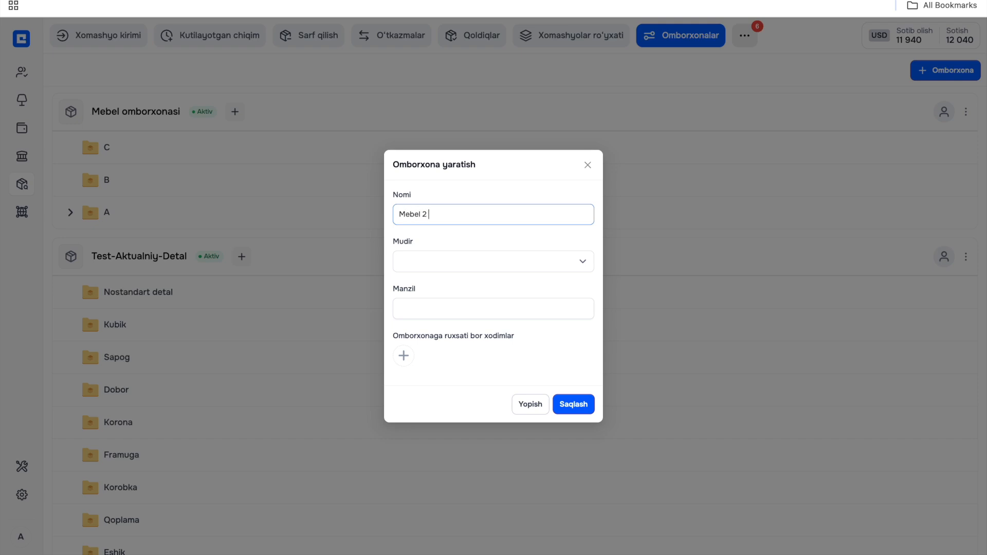
click(457, 264)
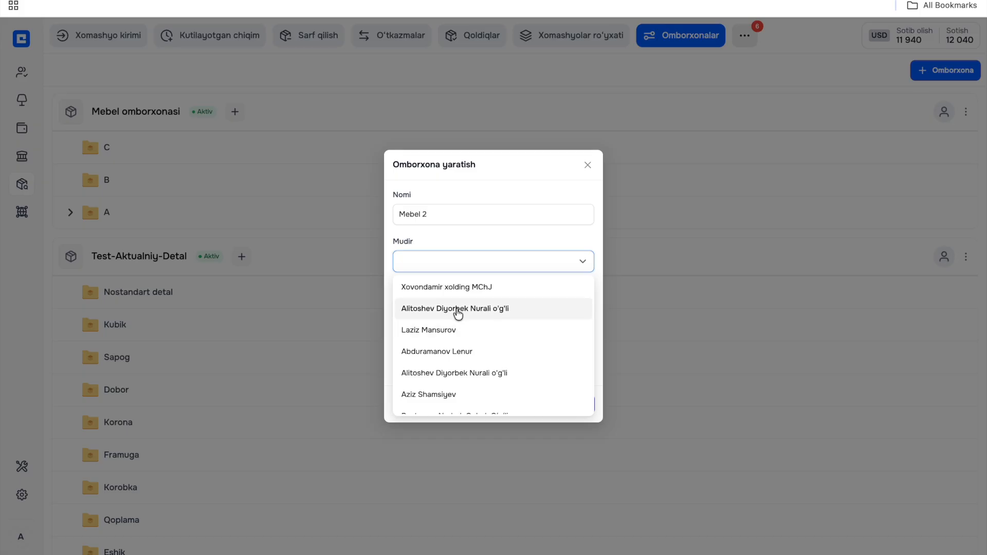
click(457, 308)
click(457, 310)
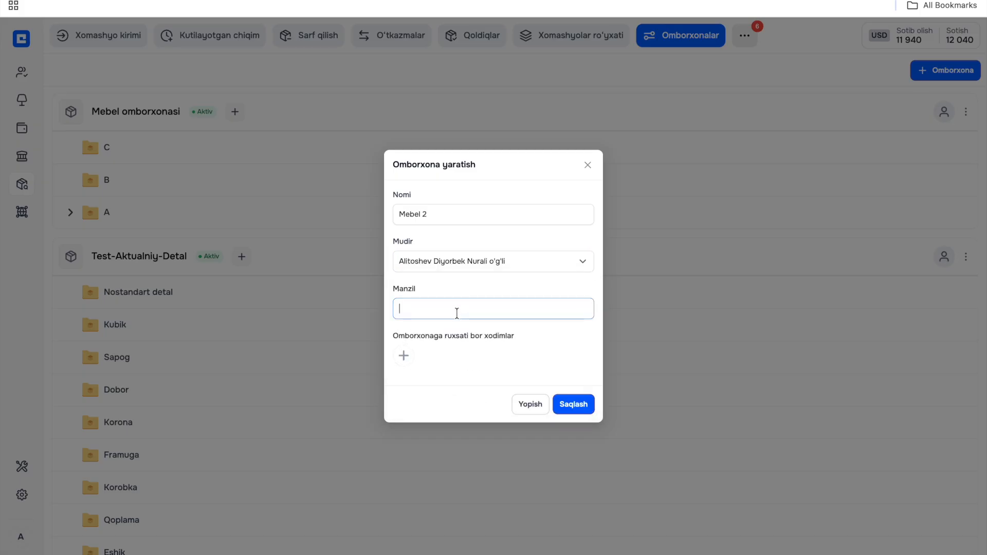
- Grant the employee with the menejer role access to the warehouse, fill in its address and save it
click(404, 356)
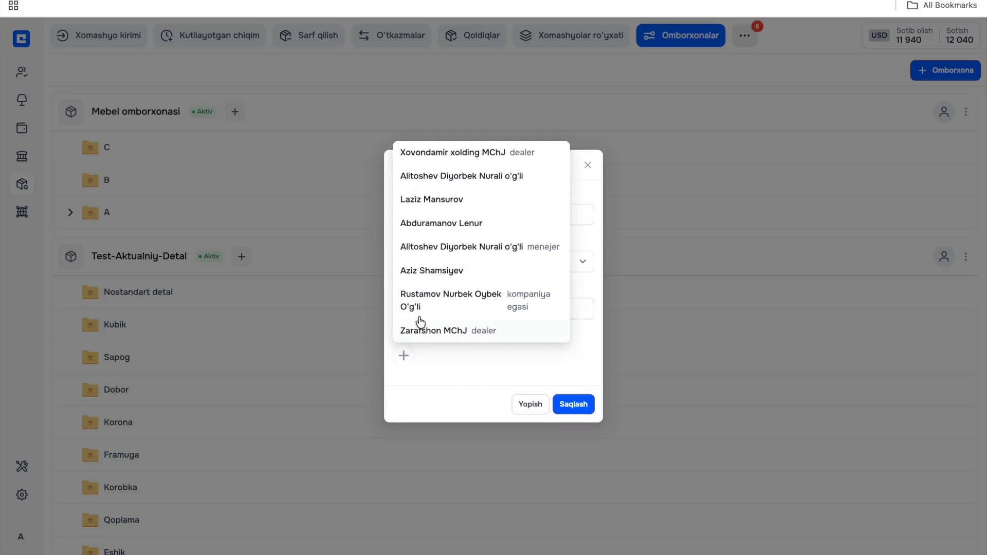
click(438, 258)
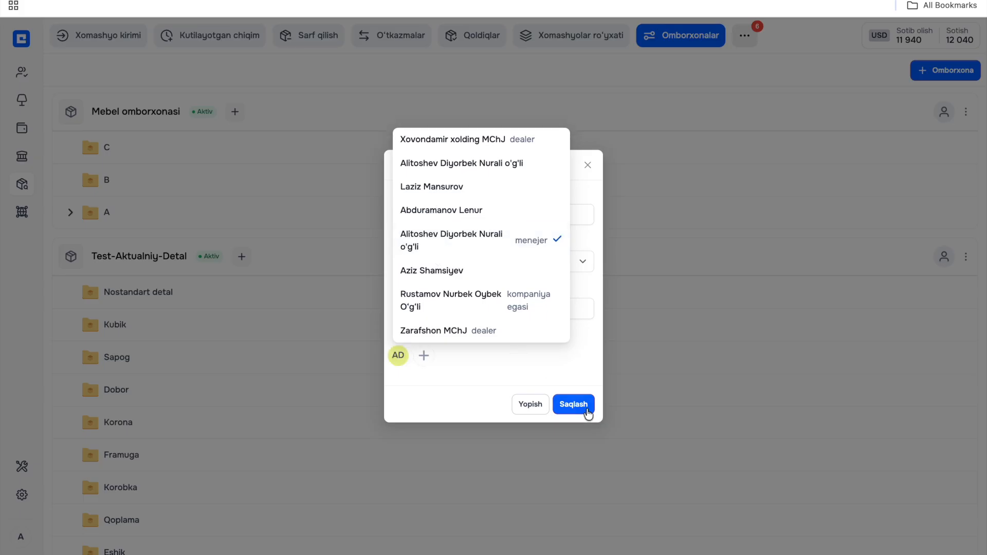
click(586, 408)
click(488, 310)
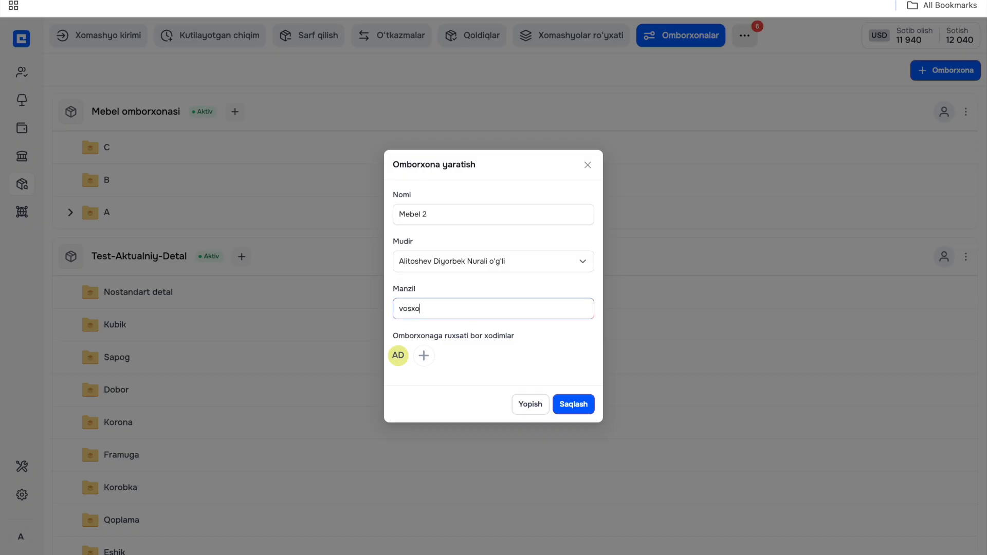
text(vosxod 2)
click(572, 404)
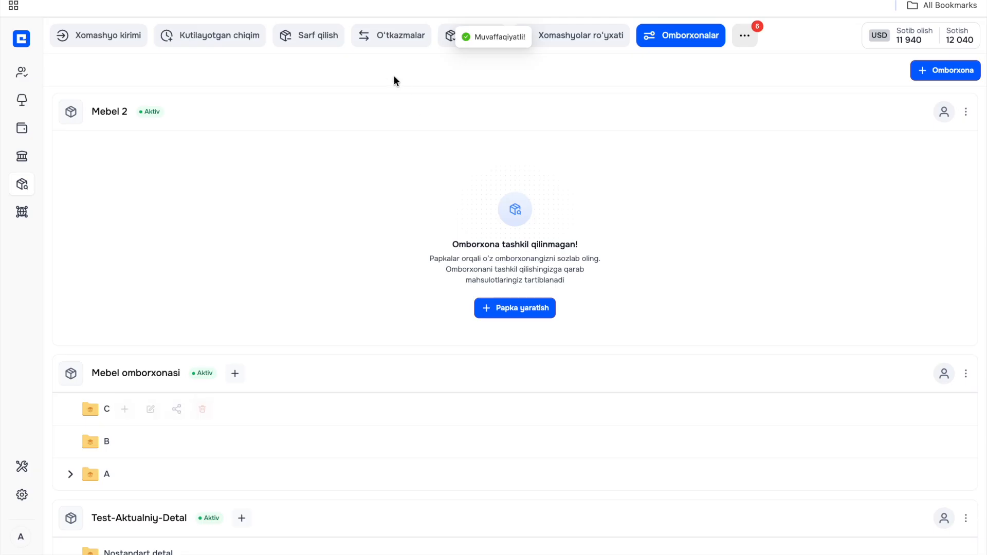
- Start an outgoing transfer (O'tkazib berish) from Mebel omborxonasi to Mebel 2 with the comment O'tkazma
click(391, 36)
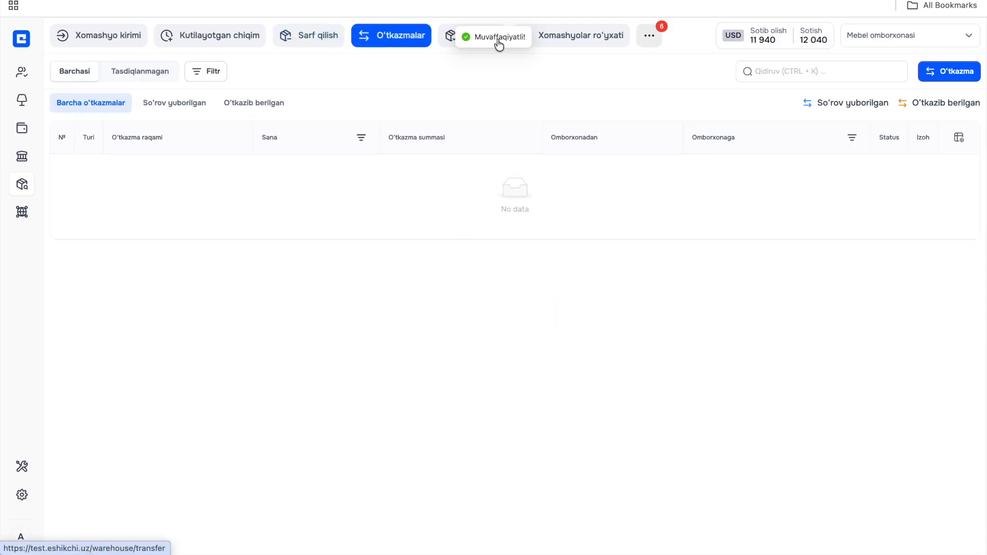
click(955, 71)
click(478, 287)
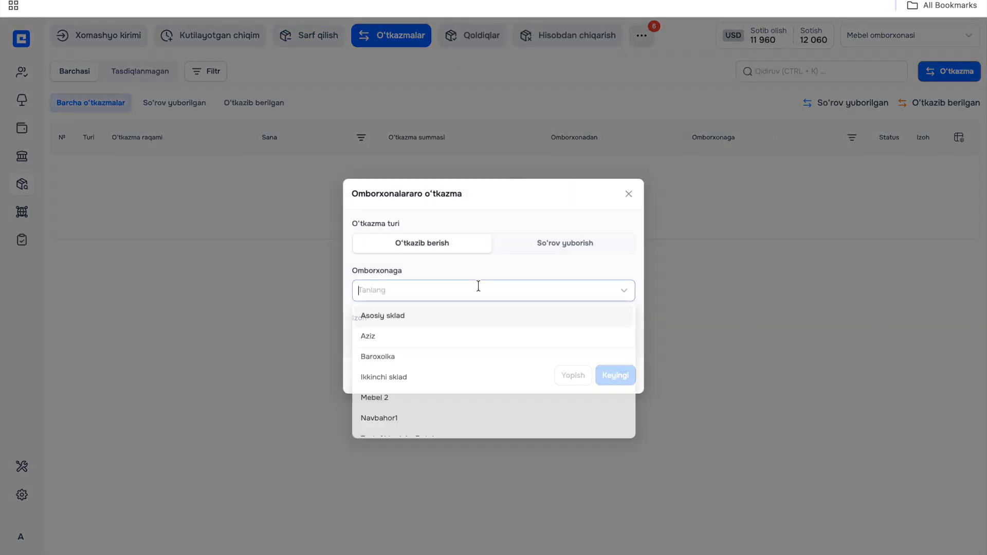
click(426, 404)
click(436, 334)
text(O'tkazma N2)
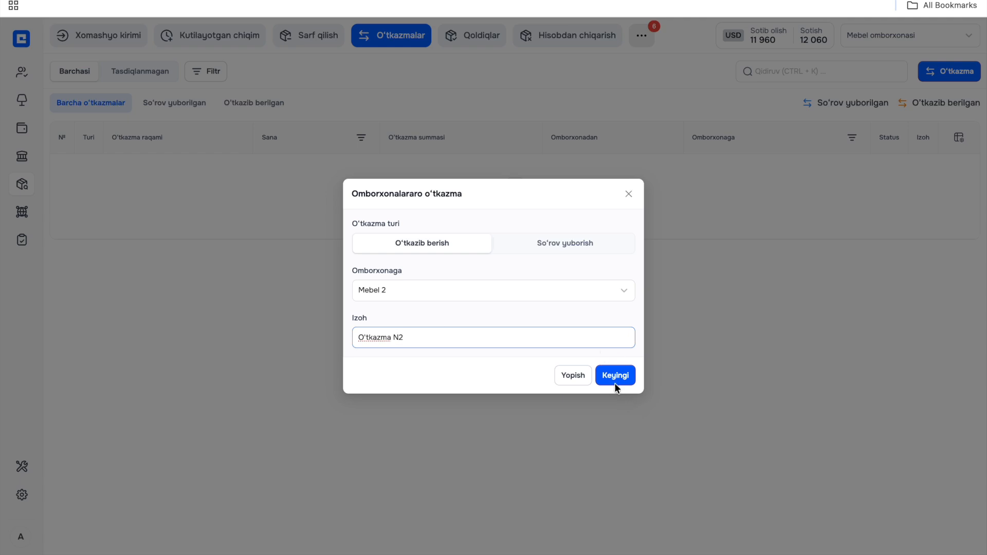
click(615, 382)
- Add the raw materials MDF laminat, Shurp 5lik and akfiks 4l to the transfer
click(307, 118)
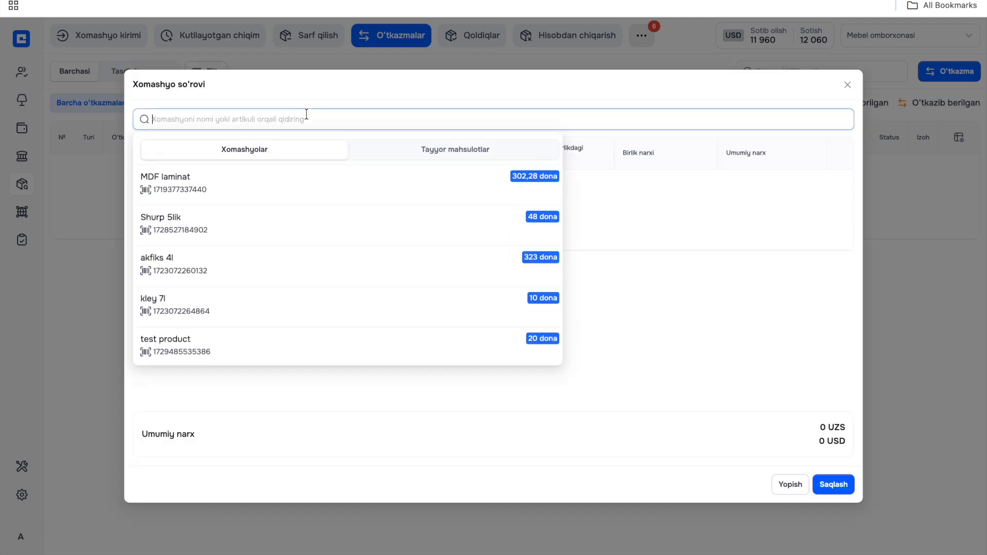
click(268, 185)
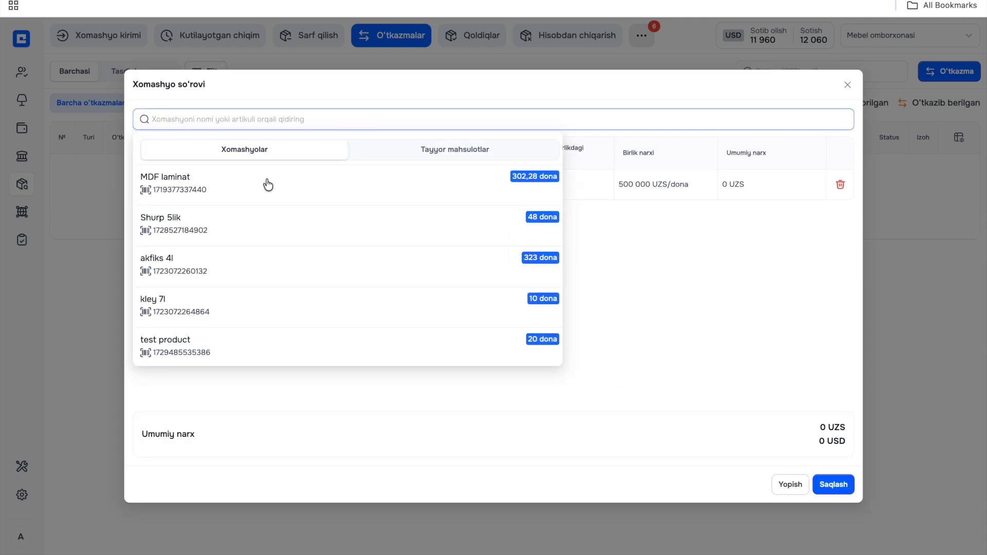
click(245, 229)
click(237, 271)
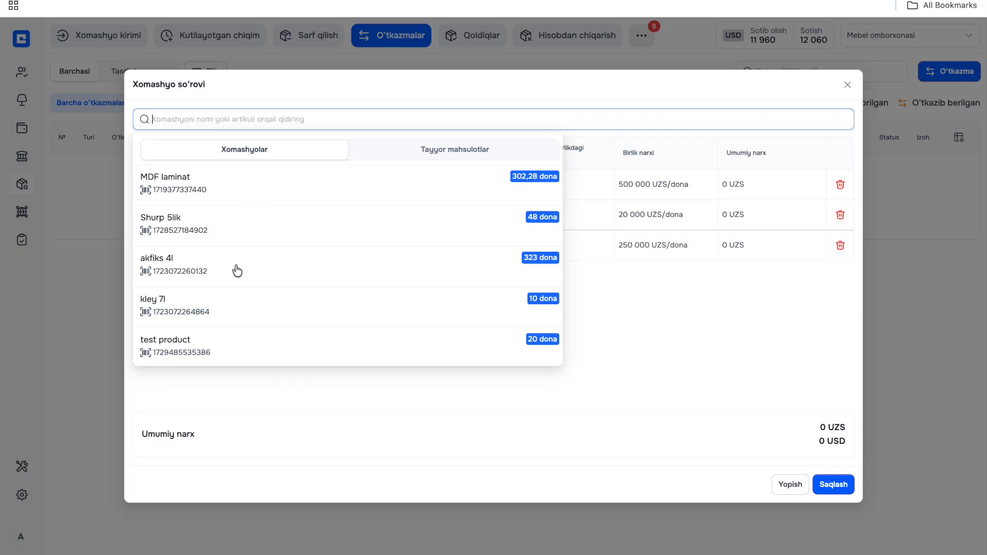
click(657, 332)
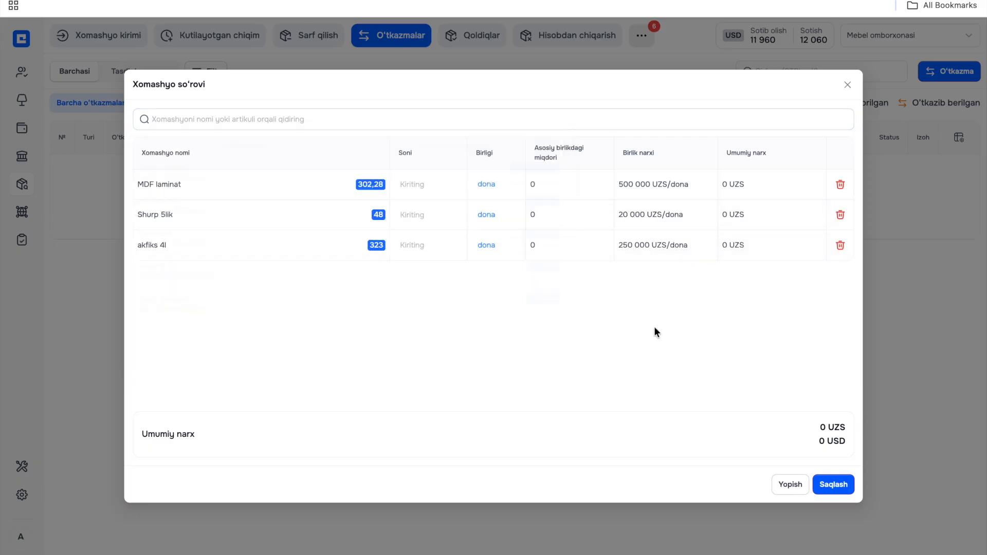
- Set the transfer quantities to 10 dona of MDF laminat, 20 of Shurp 5lik and 23 of akfiks 4l
click(418, 185)
text(10)
click(409, 212)
text(20)
click(413, 237)
text(23)
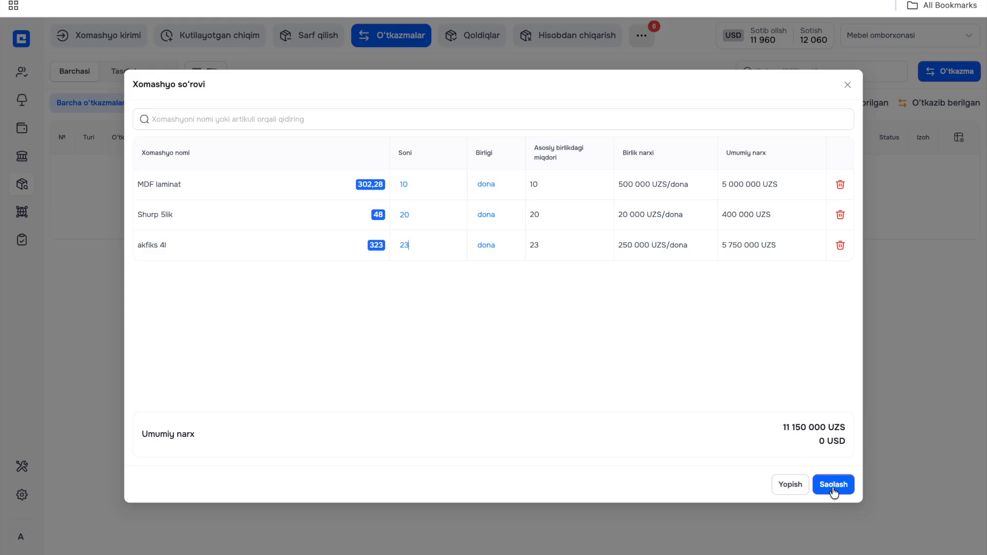
- Save the transfer from Mebel omborxonasi to Mebel 2 and view its details
click(833, 485)
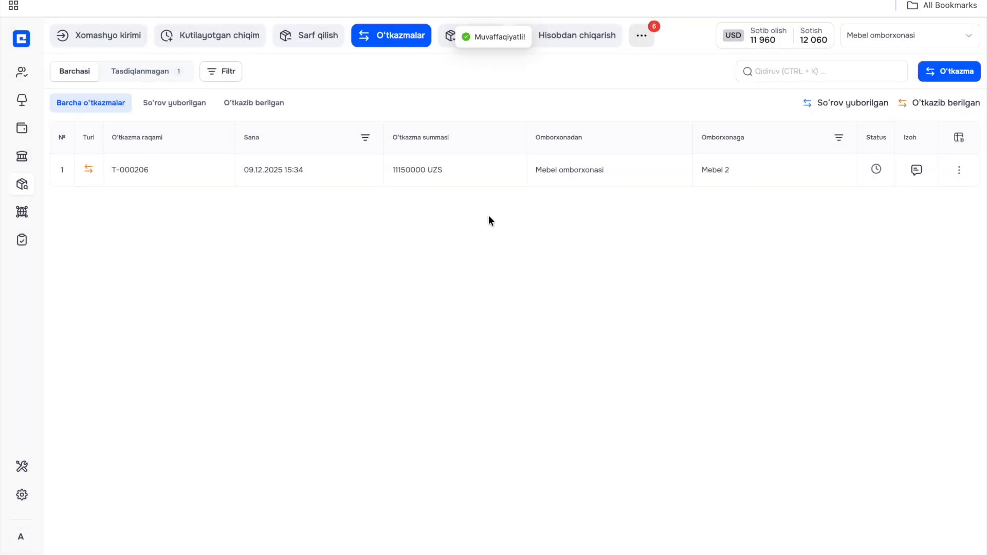
click(425, 178)
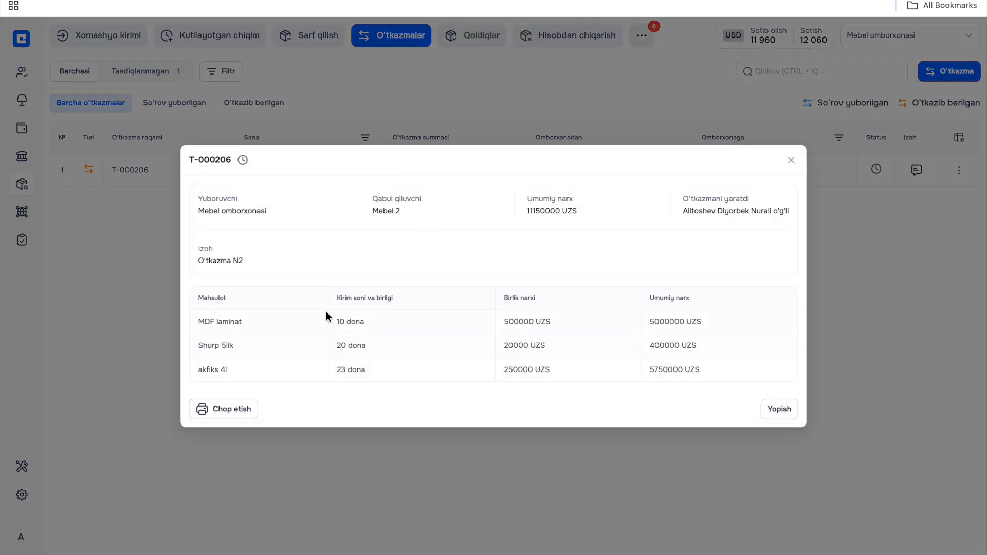
click(776, 410)
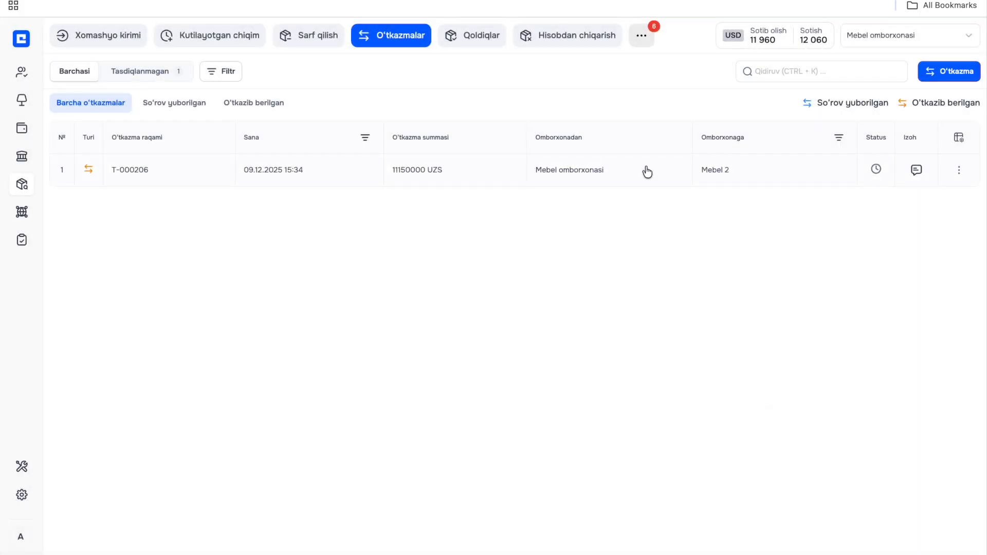
- Switch to the Mebel 2 warehouse and approve the incoming transfer from Mebel omborxonasi
click(937, 39)
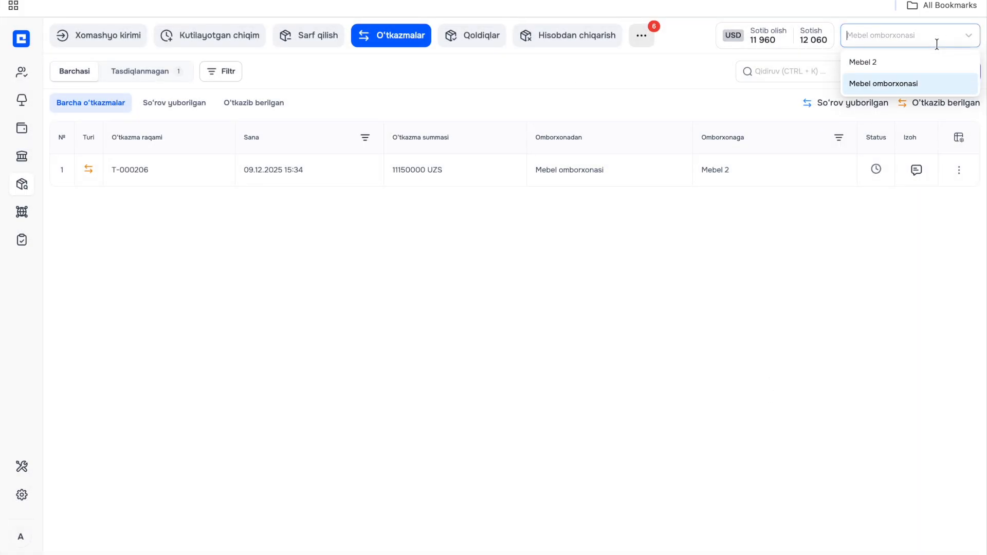
click(899, 71)
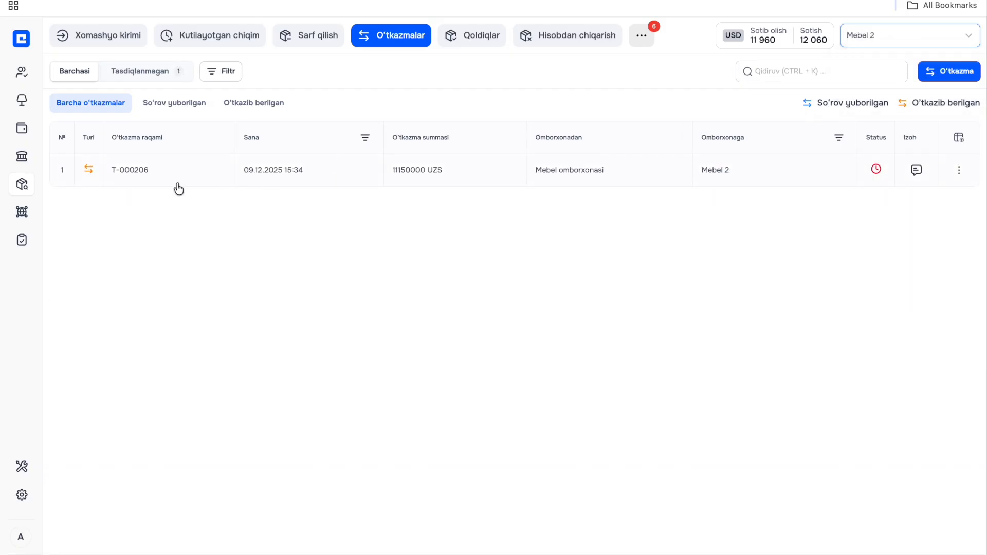
click(337, 180)
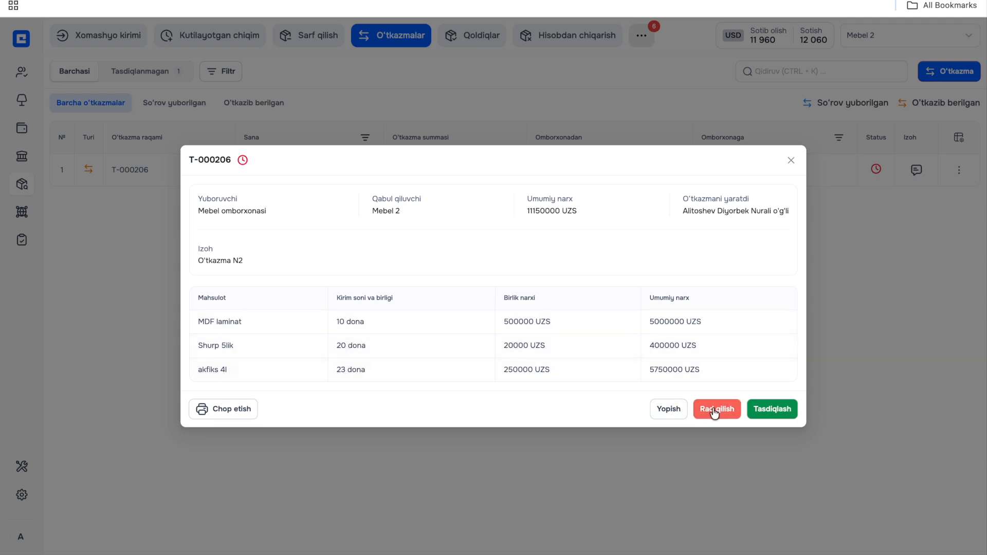
click(779, 416)
- Check the transfer's status and details from the sending warehouse, Mebel omborxonasi
click(920, 35)
click(900, 83)
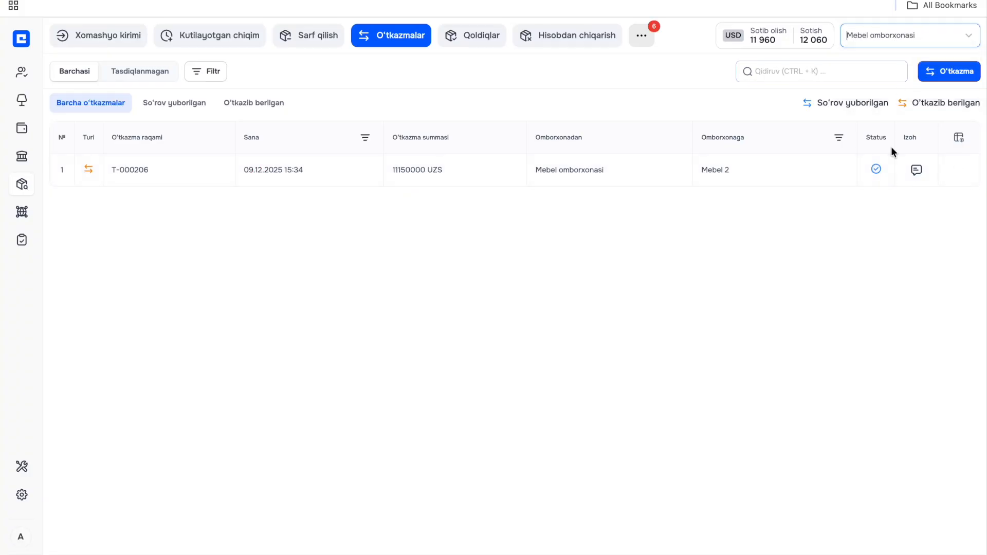
click(877, 171)
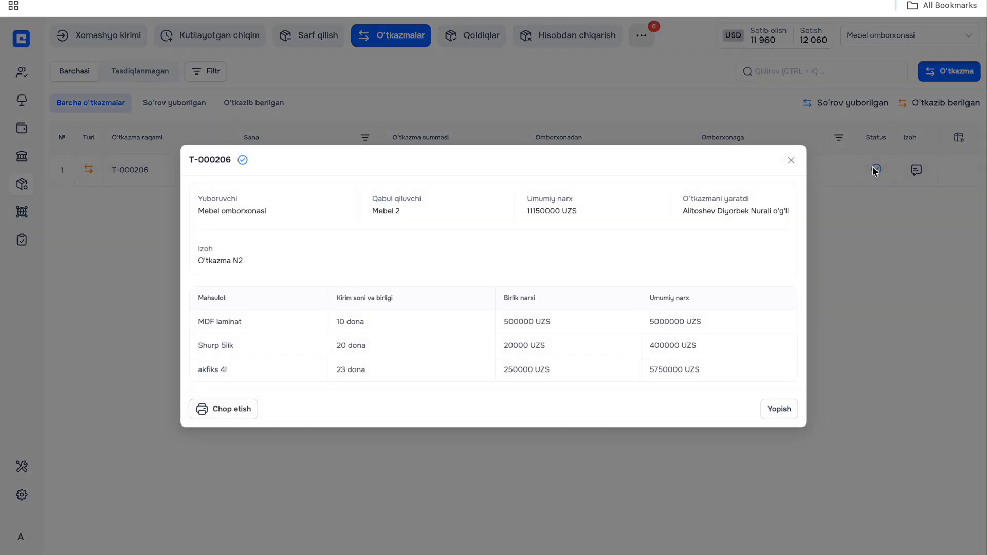
click(832, 187)
- Receive the approved transfer into Mebel 2's stock (Kirim qilish), and check the remaining stock of Mebel omborxonasi
click(905, 28)
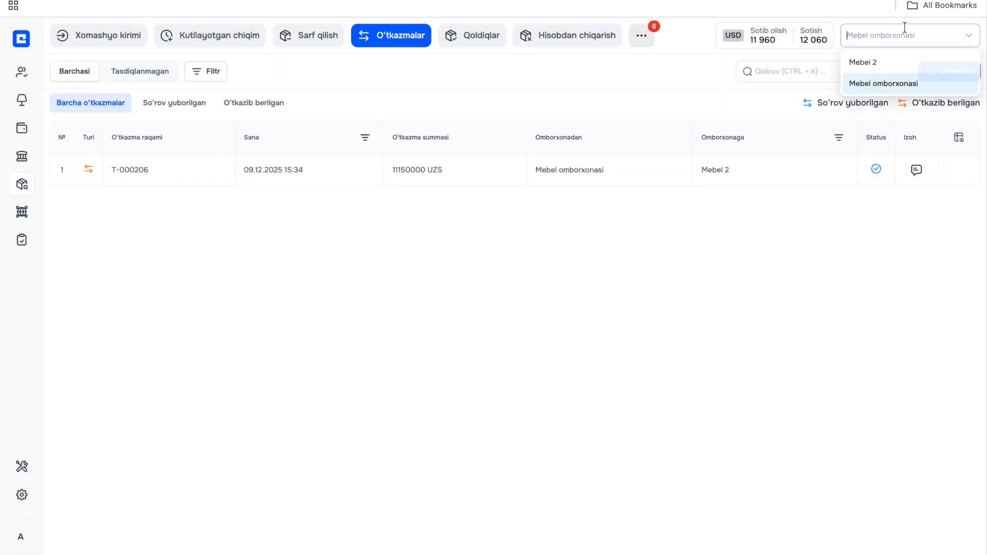
click(884, 63)
click(959, 174)
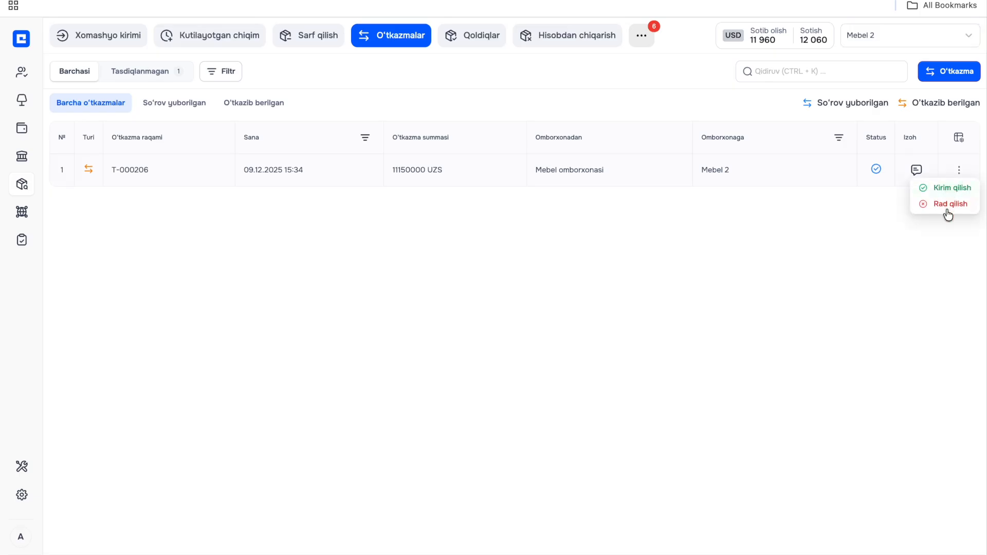
click(948, 190)
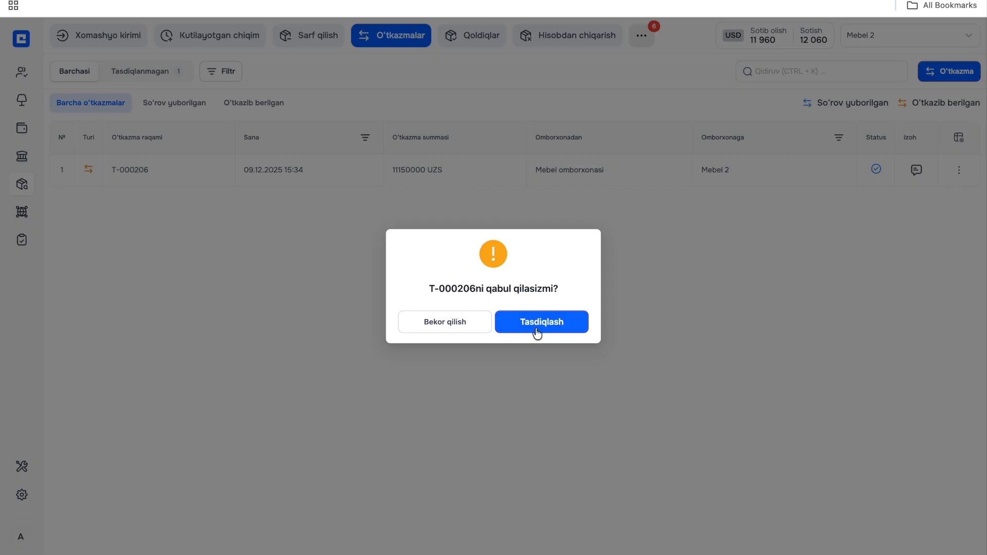
click(537, 332)
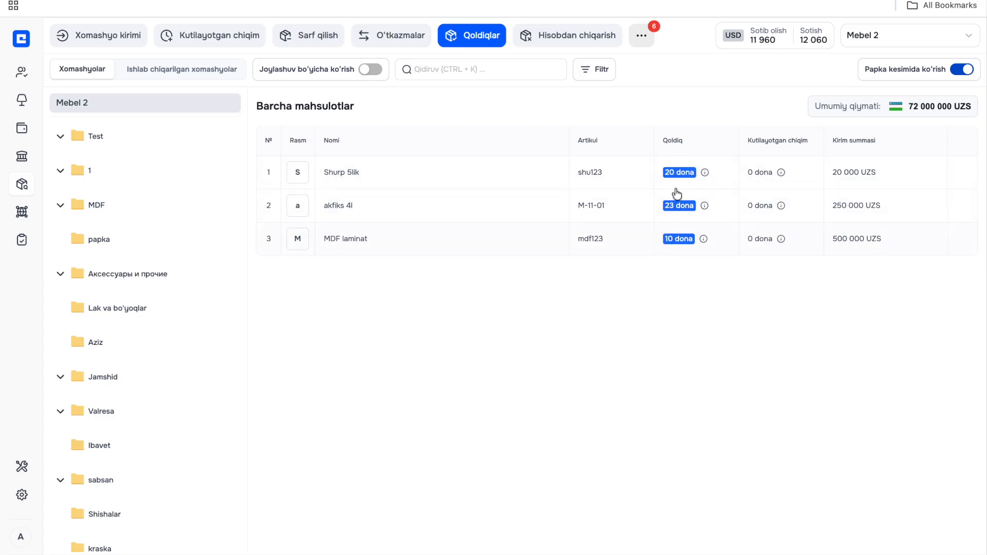
click(887, 41)
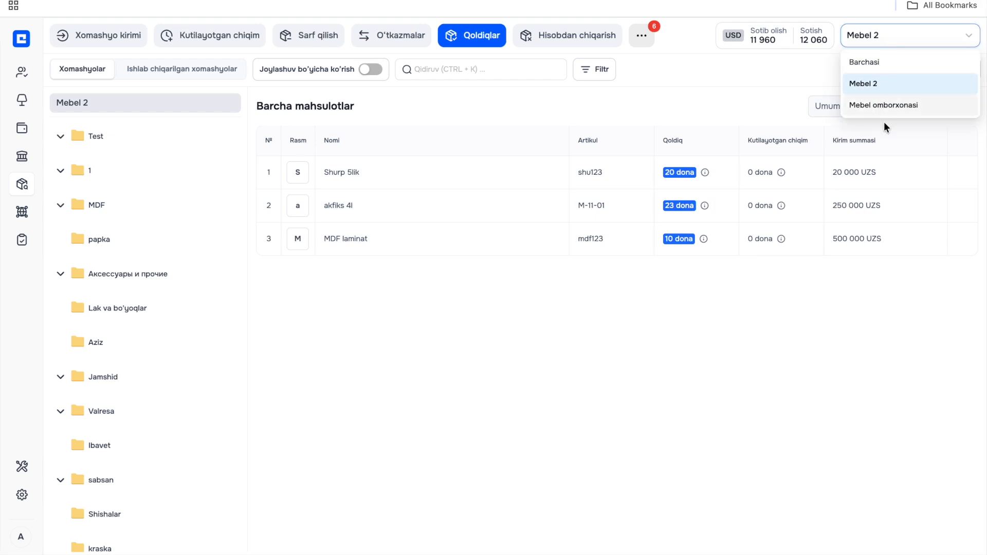
click(885, 104)
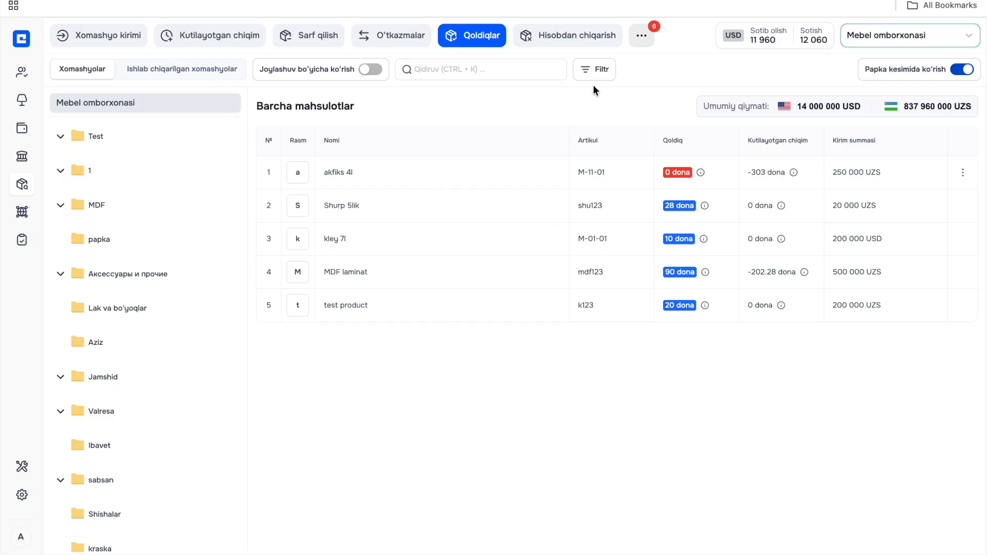
- Set up a new inventory (Yangi inventarizatsiya) for Mebel omborxonasi, keeping the type To'liq and the procedure Ochiq
click(640, 36)
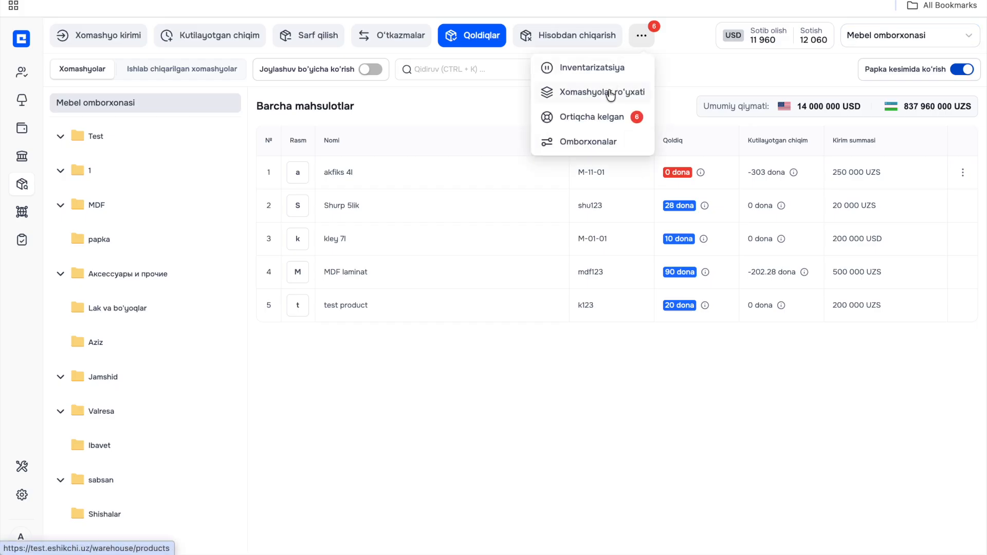
click(612, 68)
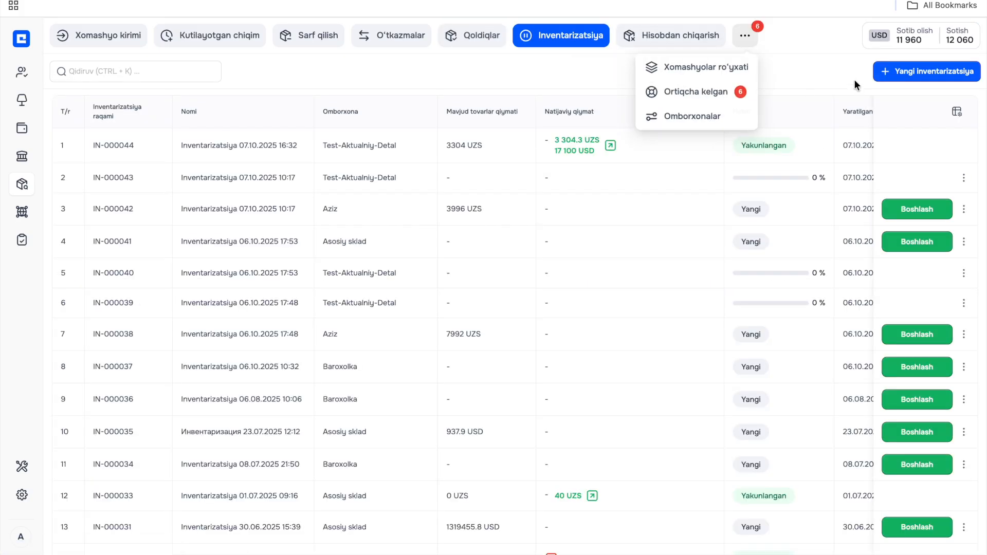
click(889, 75)
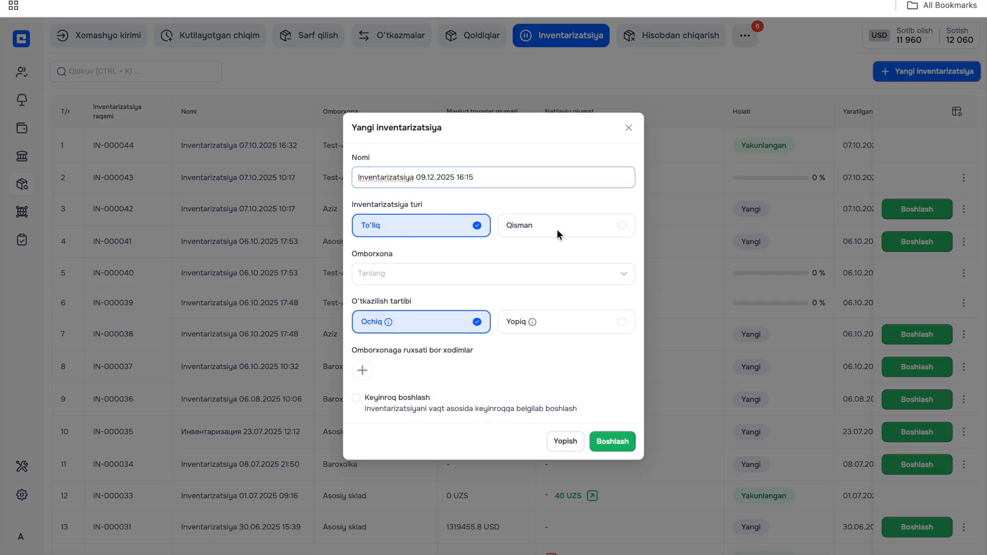
click(479, 275)
click(453, 328)
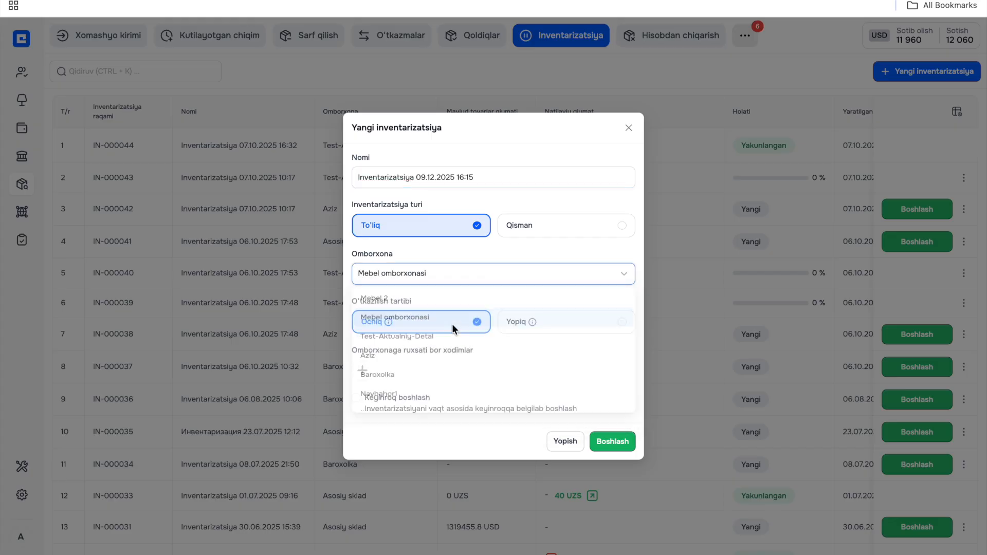
click(551, 331)
click(466, 330)
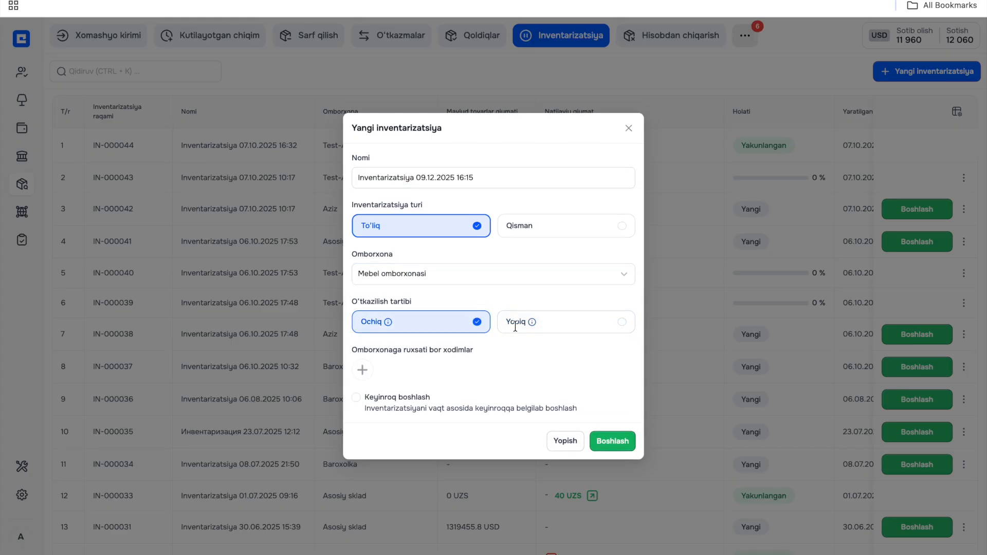
- Assign the employee with the menejer role to the new inventory
click(371, 367)
click(401, 281)
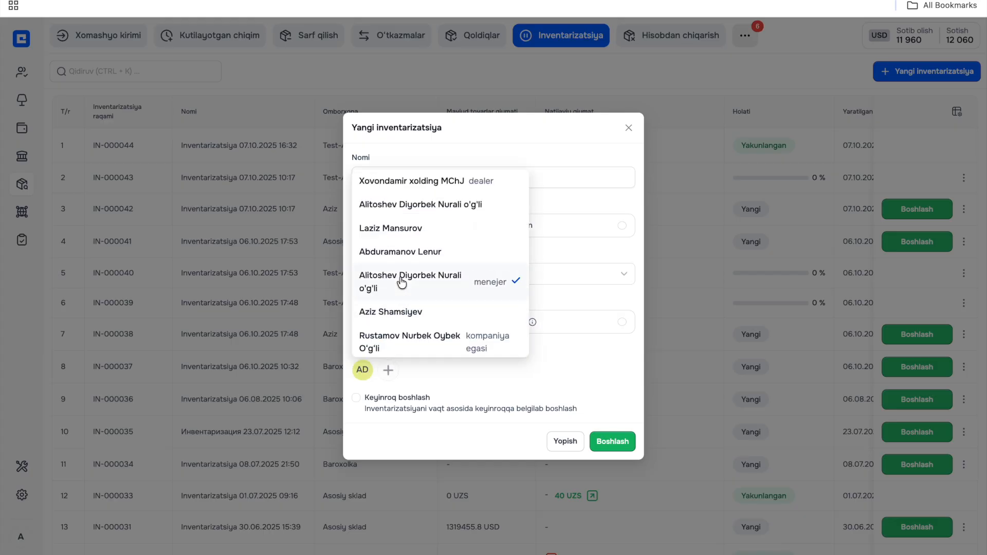
click(462, 372)
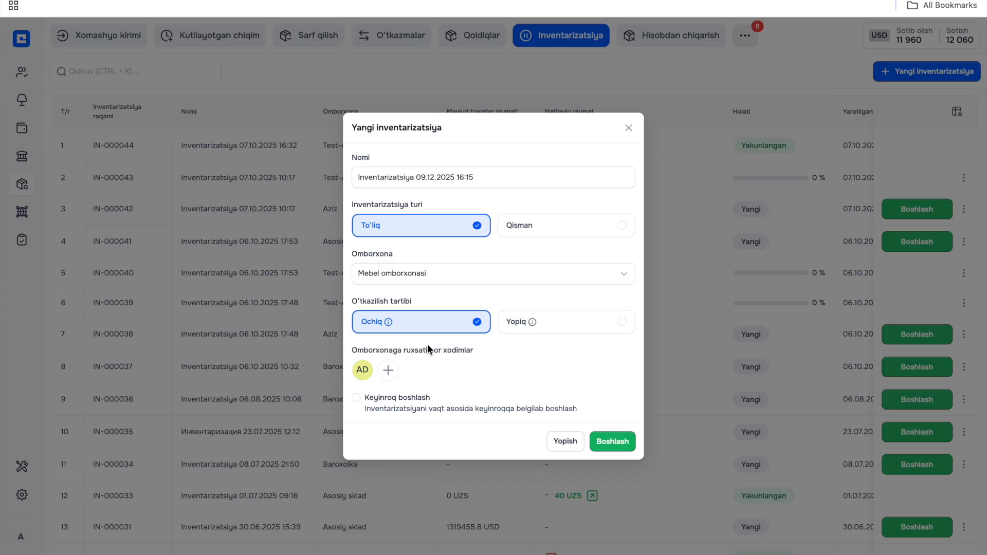
- Schedule the inventory to start later (Keyinroq boshlash) on 10.12.2025 at 16:22:08 and save it
click(356, 398)
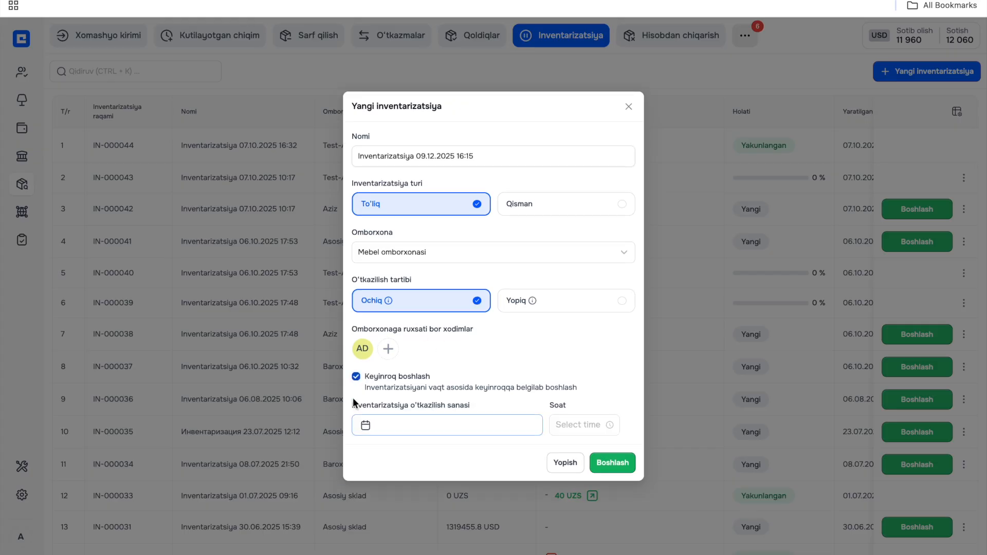
click(364, 426)
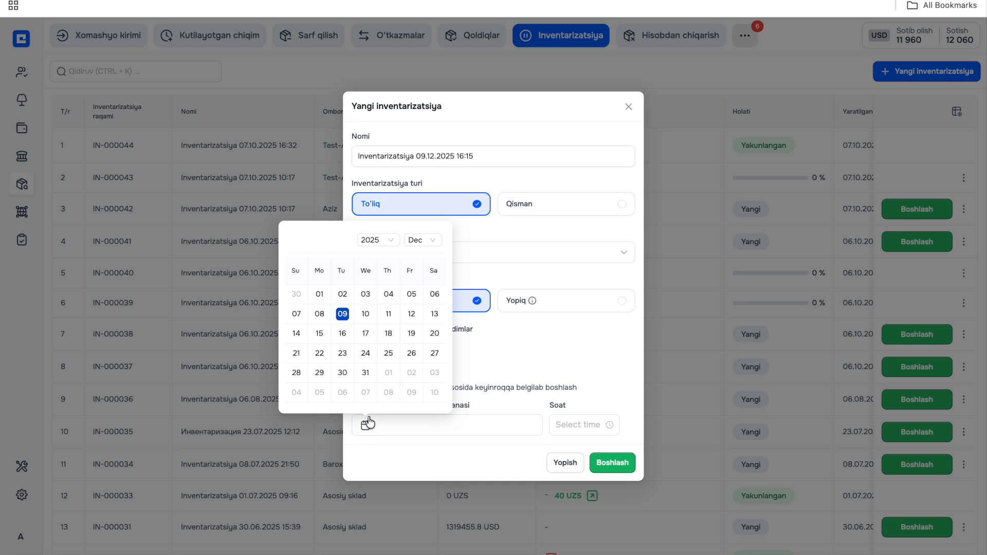
click(366, 314)
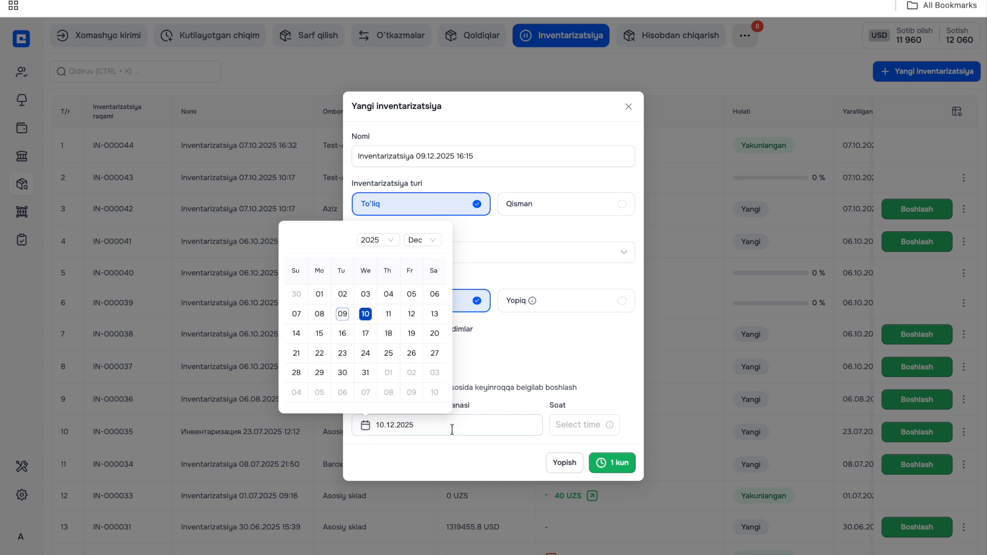
click(591, 430)
click(594, 361)
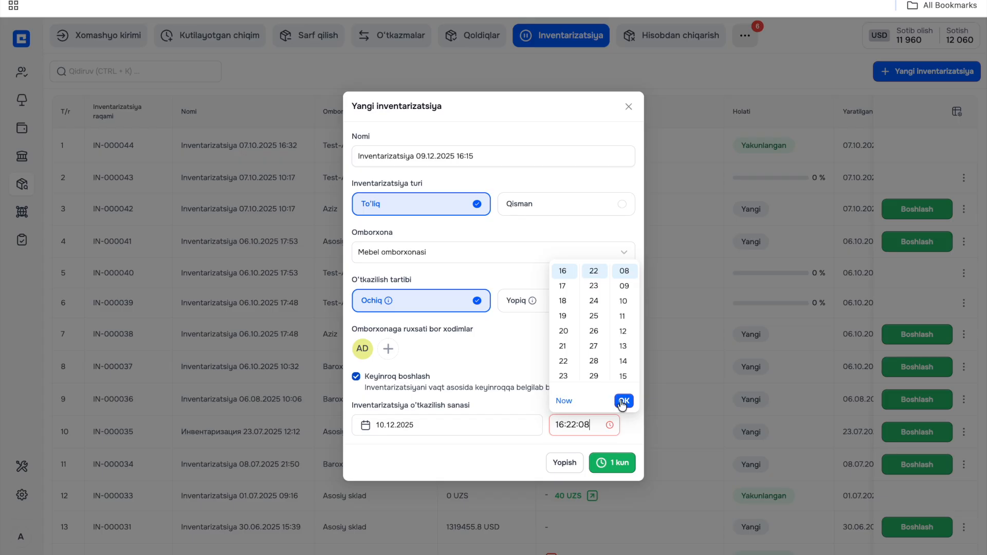
click(624, 401)
click(610, 464)
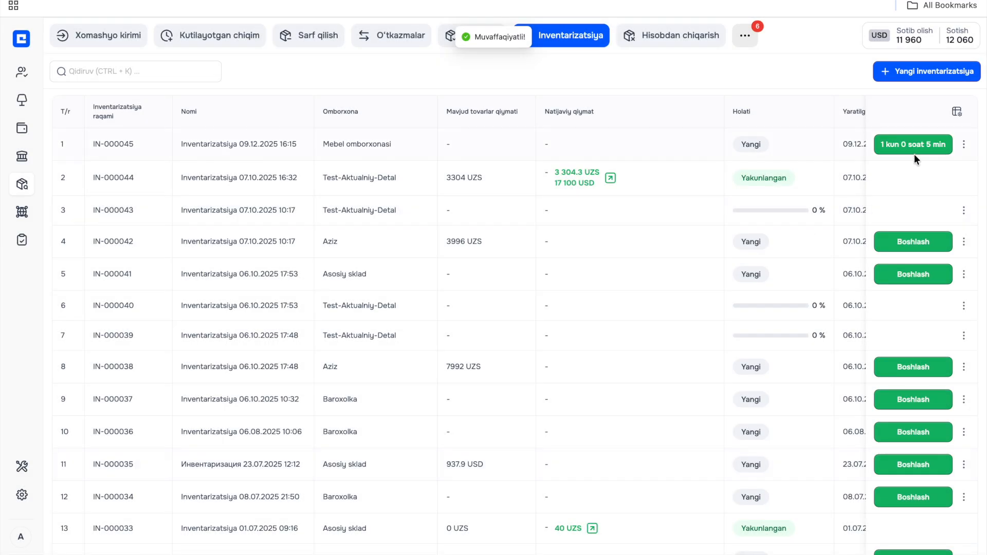
- Start the scheduled Mebel omborxonasi inventory right away and open its count sheet
click(916, 156)
click(548, 332)
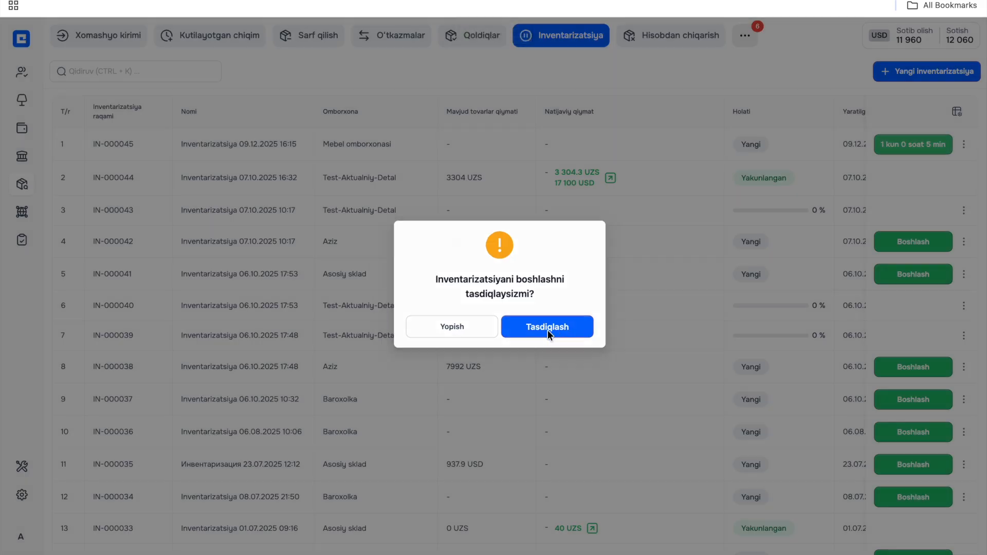
click(580, 150)
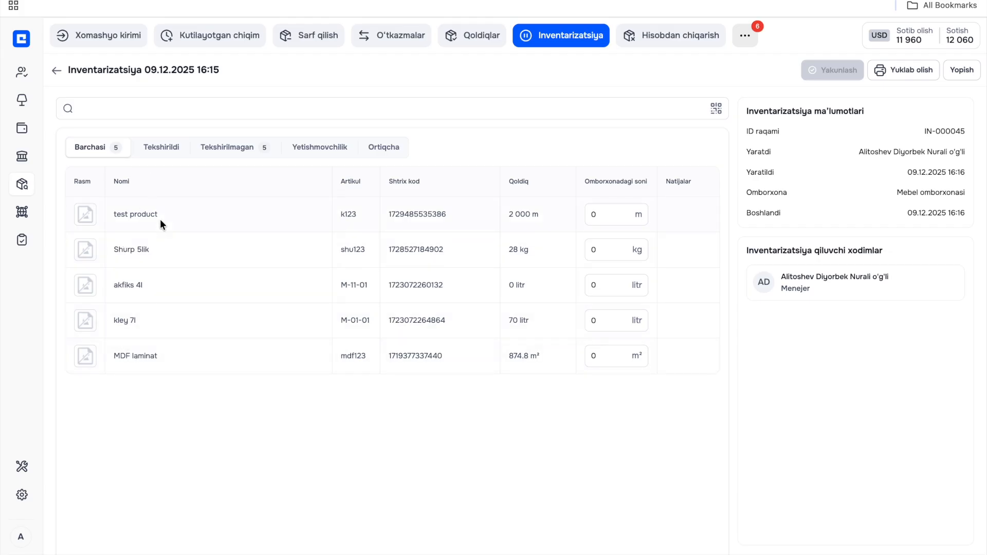
- Enter the counted quantities: 2000 m of test product, 28 kg of Shurp 5lik, 70 litr of kley 7l and 874 m² of MDF laminat
click(609, 215)
text(2000)
click(608, 250)
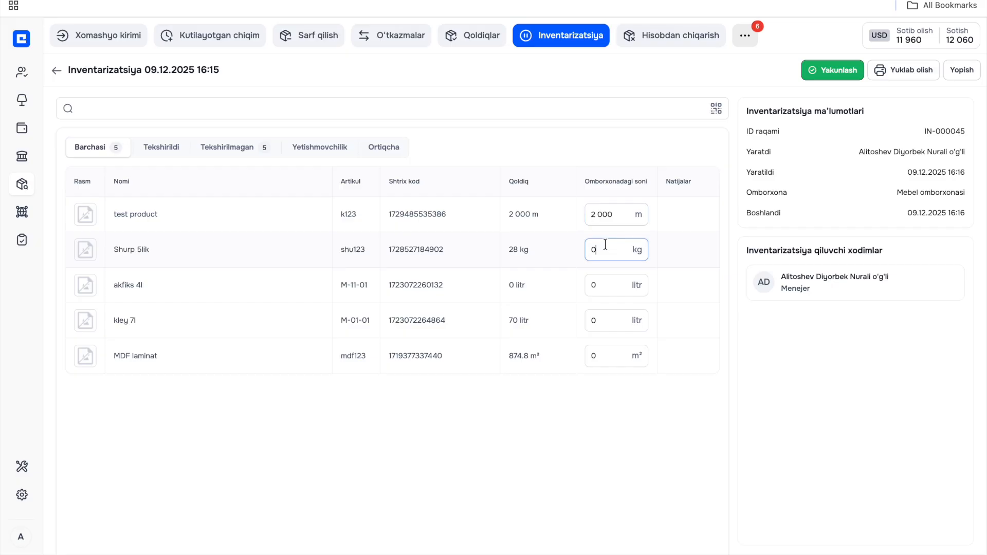
text(28)
click(607, 322)
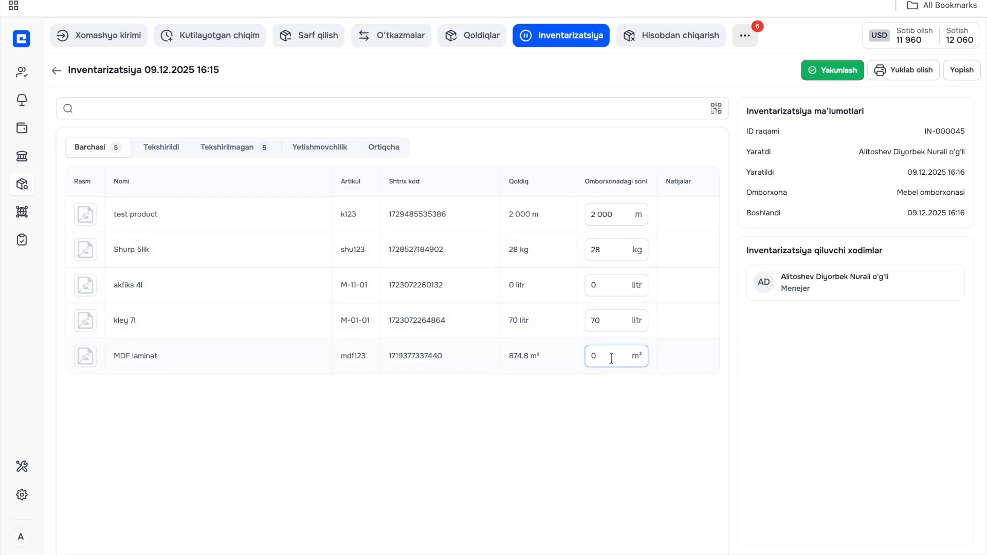
text(874)
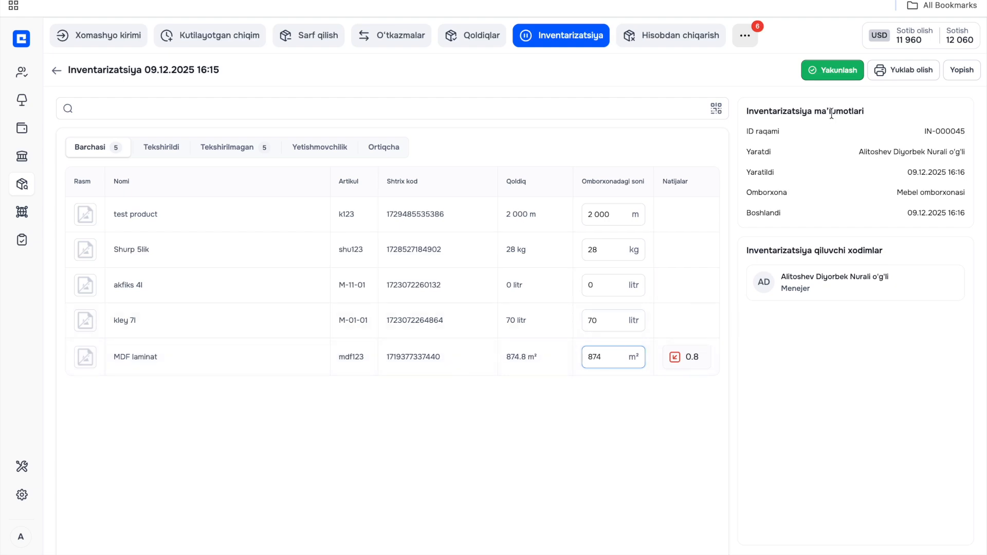
- Complete the inventory by generating its act (AKT), and download the inventory report as a PDF
click(843, 69)
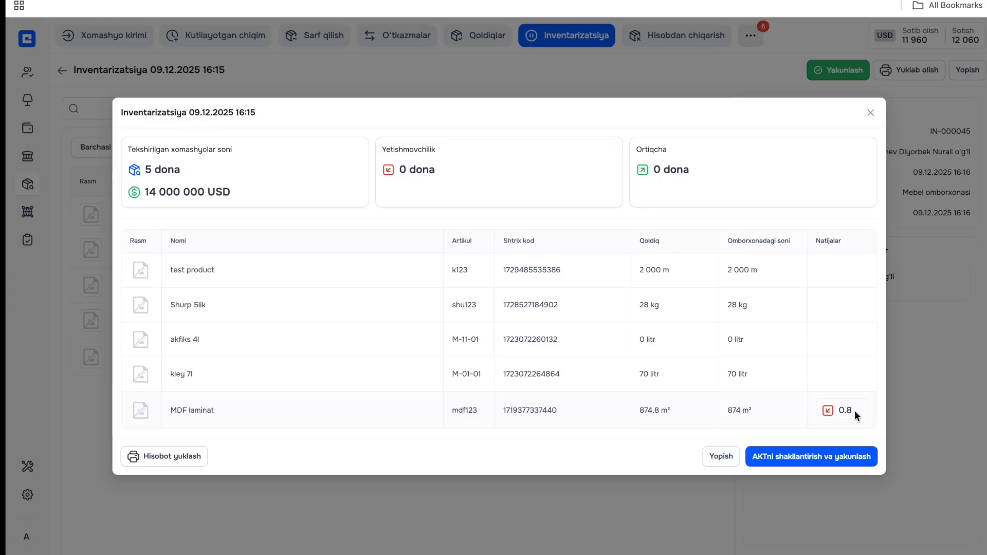
click(780, 457)
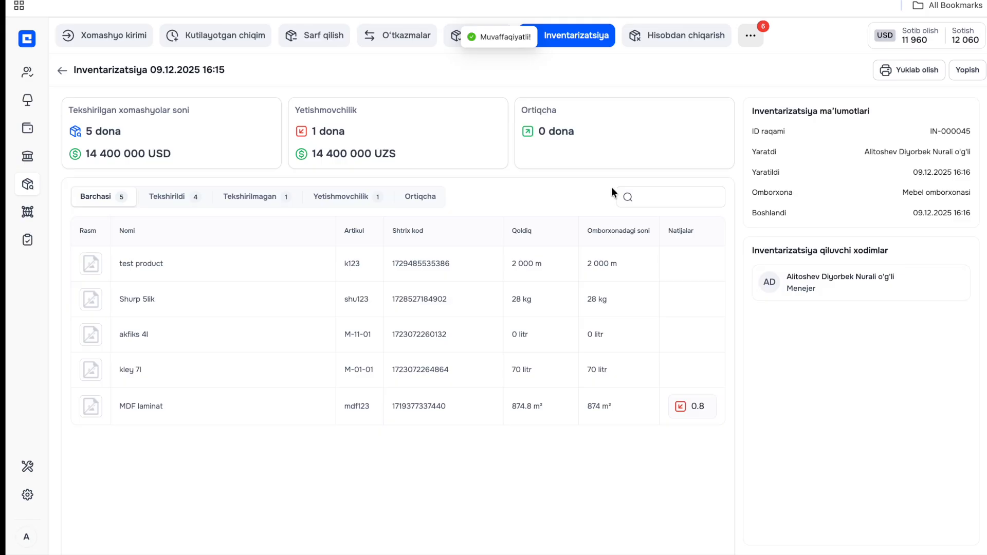
click(910, 70)
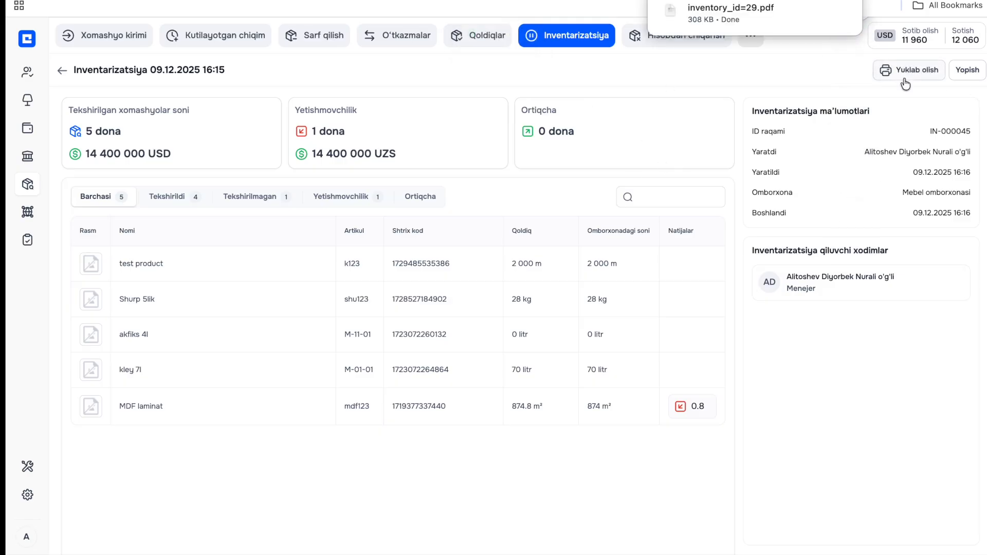
- Review the stock and counted quantities in inventory_id=29.pdf, and return to the inventory list
click(730, 13)
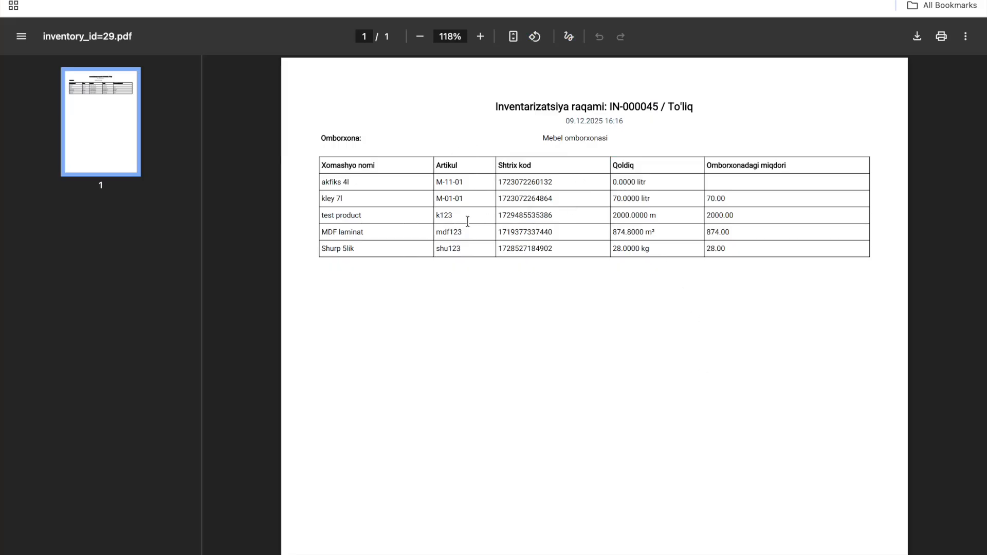
drag(615, 163, 646, 227)
click(645, 225)
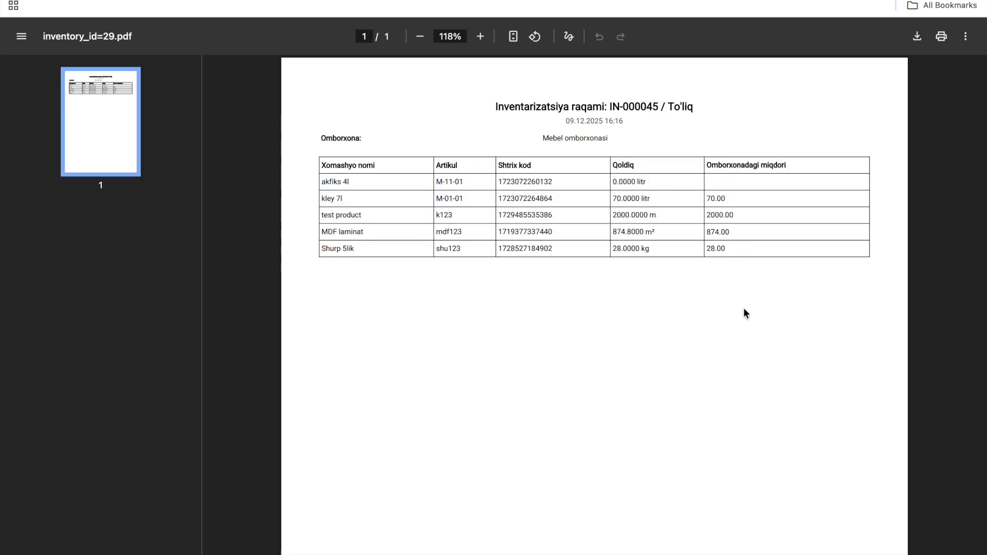
key(super+w)
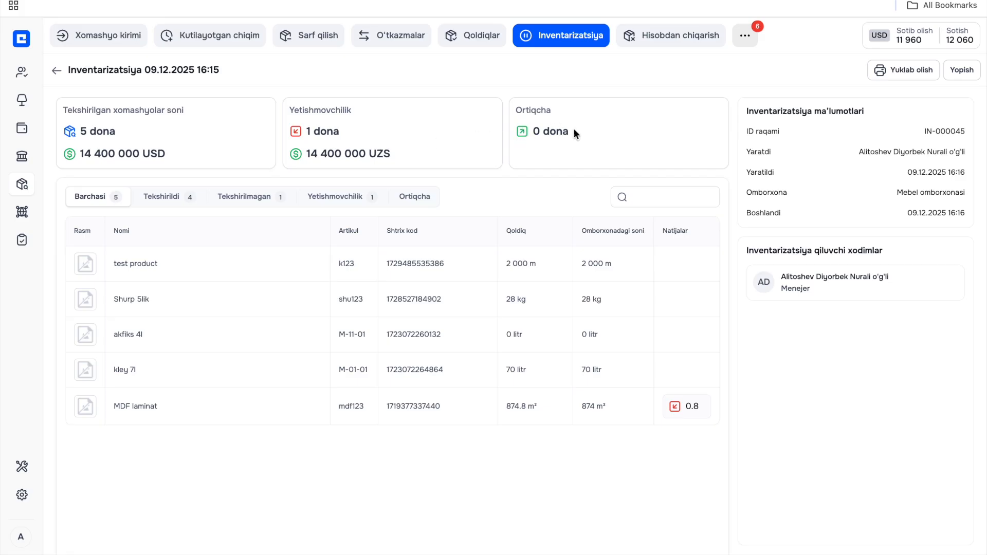
click(973, 69)
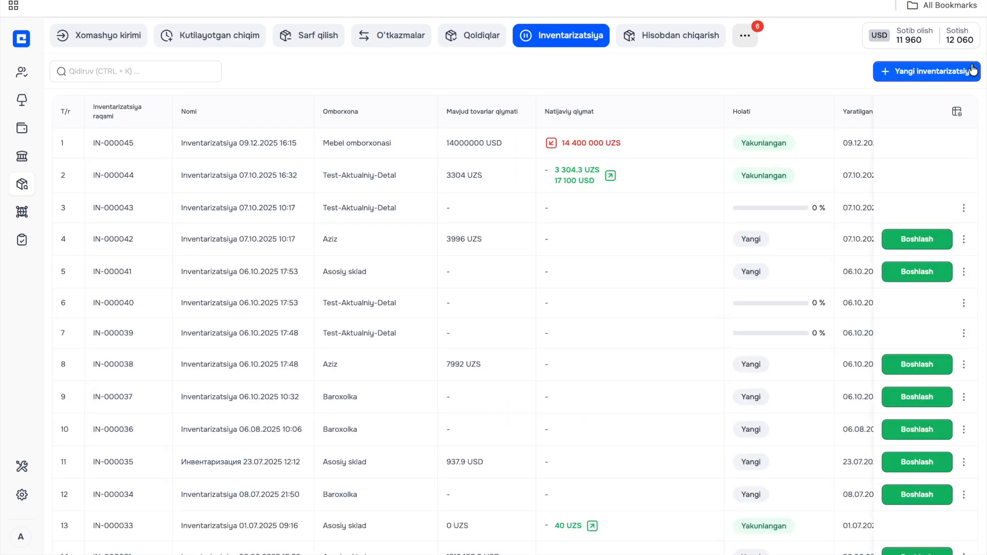